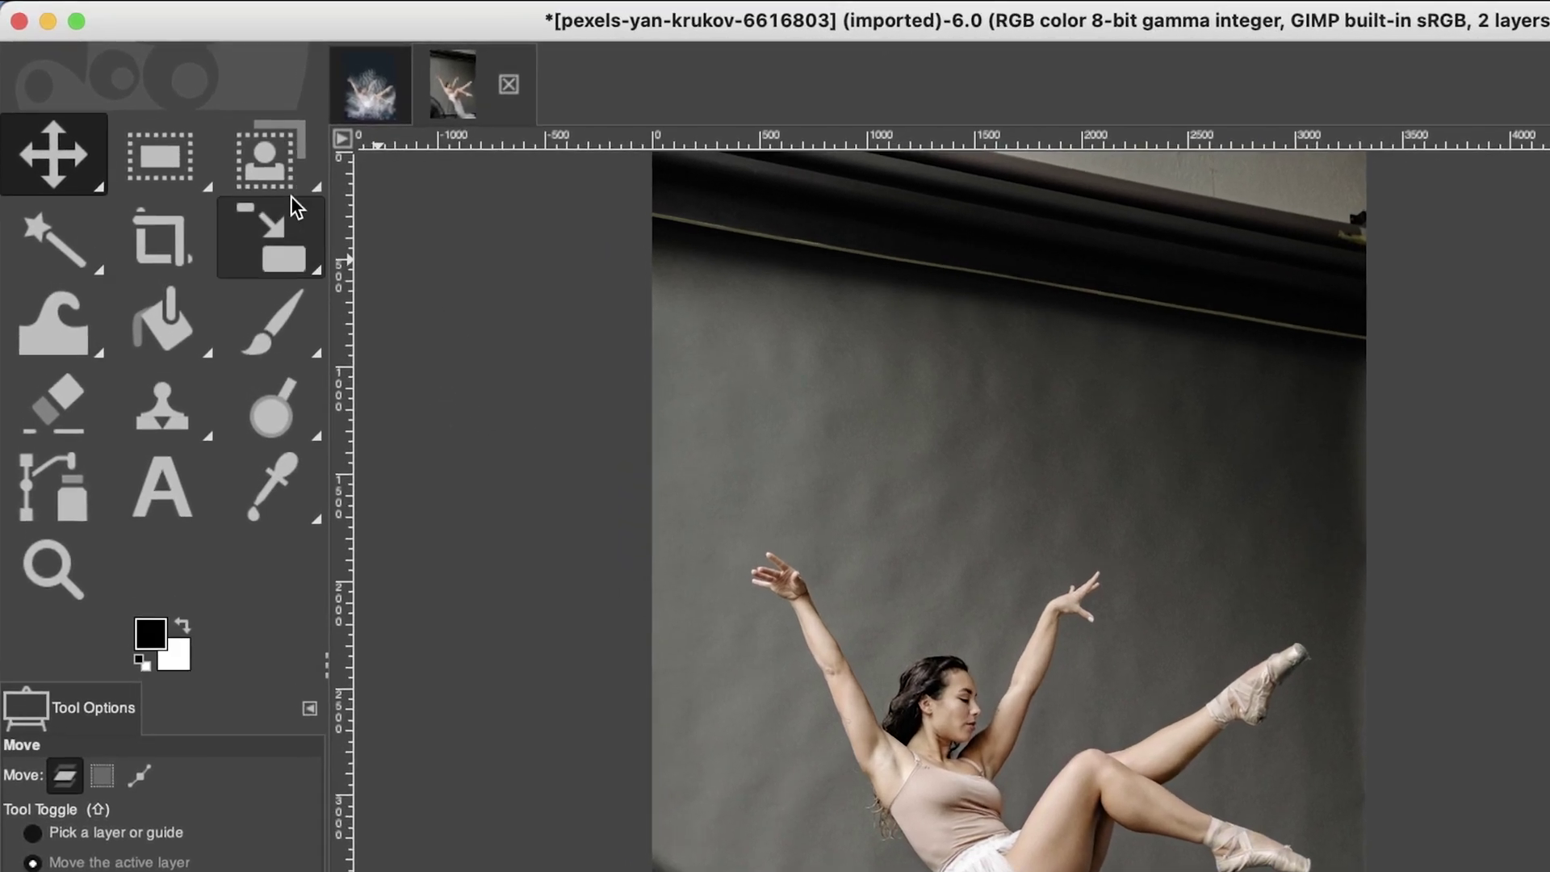
# - Outline the dancer roughly from raised hands to skirt and feet with the Foreground Select tool and confirm the outline
pyautogui.click(191, 111)
pyautogui.click(484, 158)
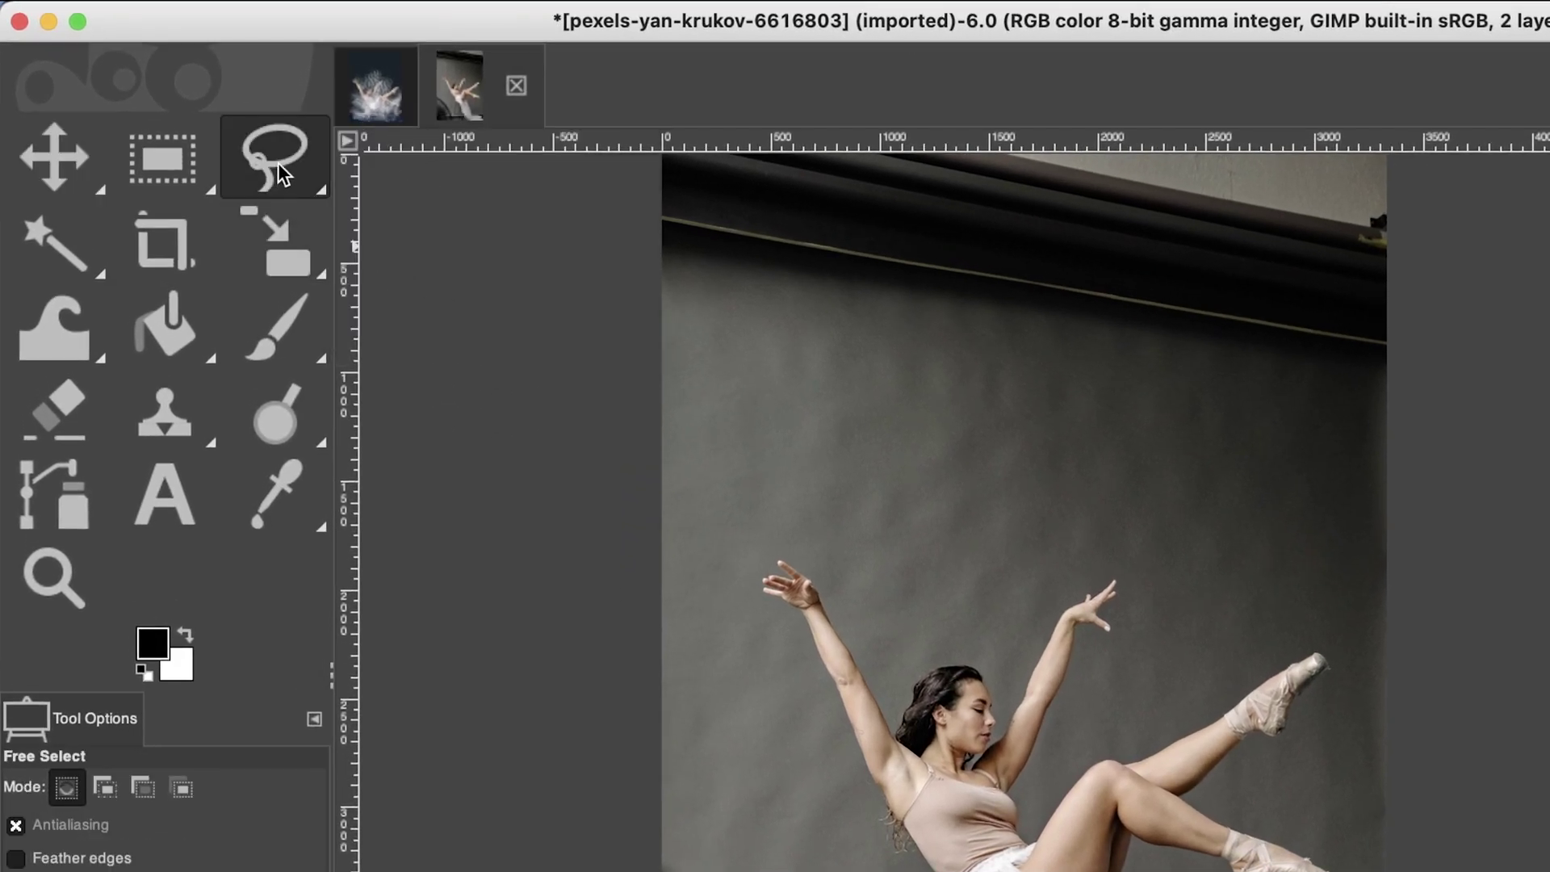
pyautogui.click(284, 156)
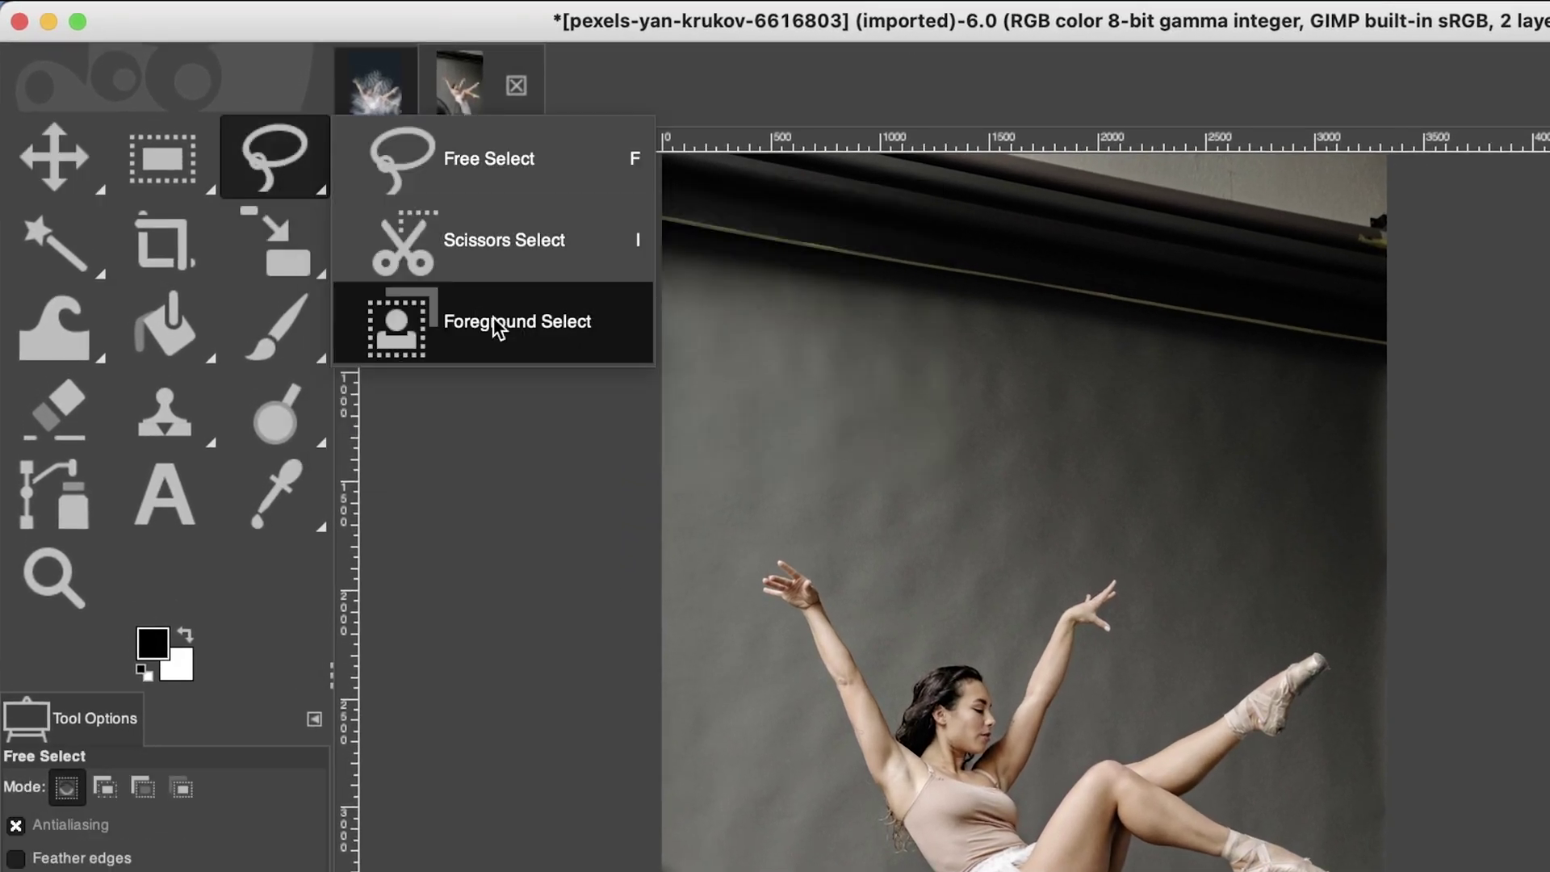
pyautogui.click(517, 323)
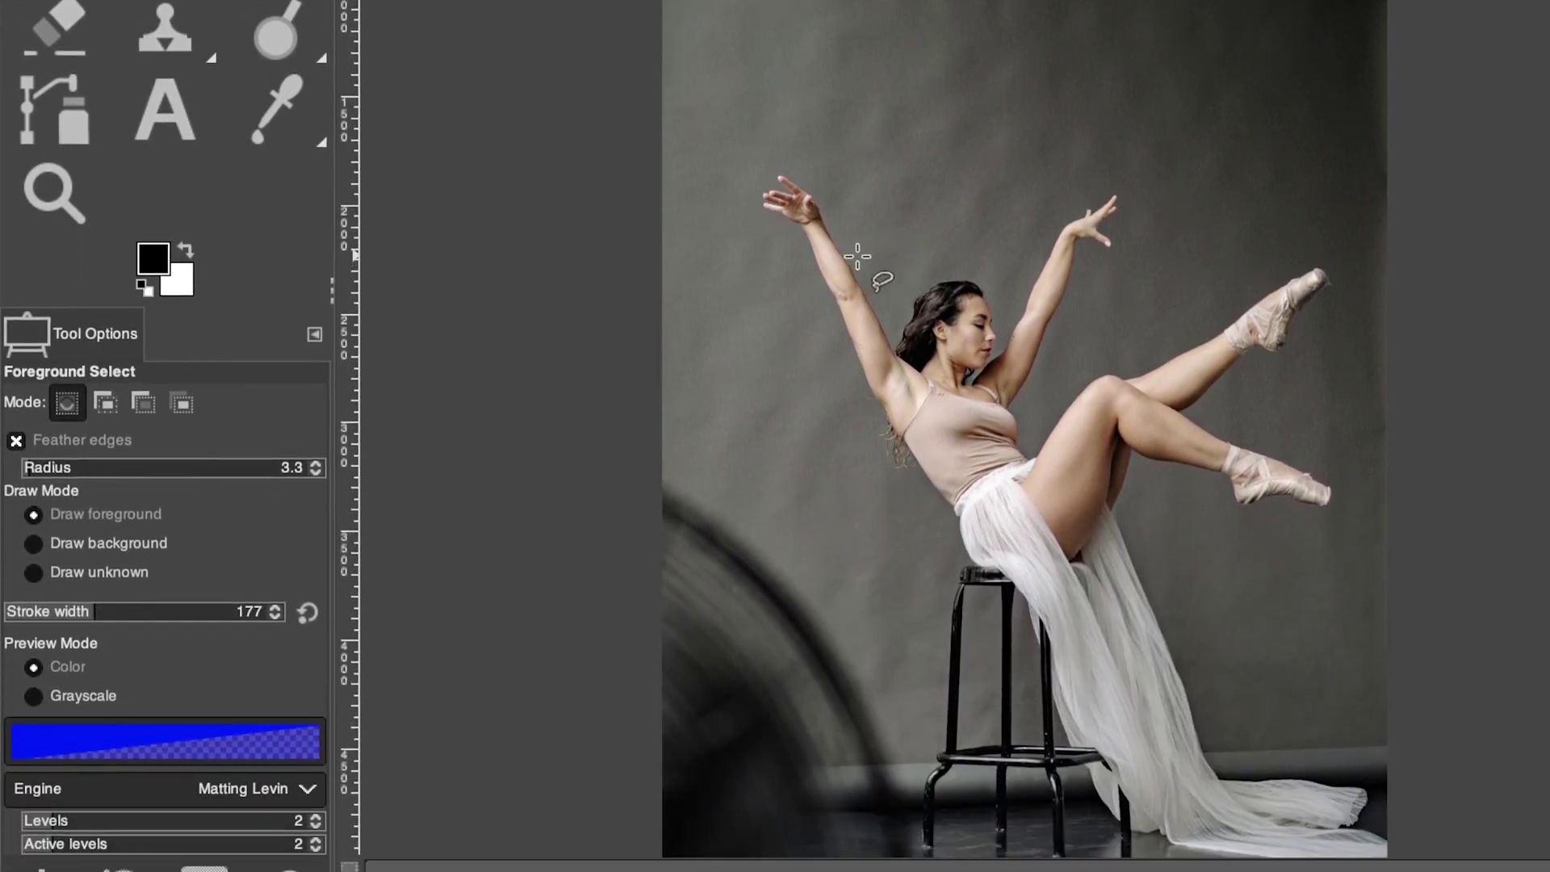
pyautogui.moveTo(863, 257)
pyautogui.mouseDown()
pyautogui.moveTo(809, 165)
pyautogui.moveTo(757, 164)
pyautogui.moveTo(731, 201)
pyautogui.moveTo(802, 291)
pyautogui.moveTo(849, 442)
pyautogui.moveTo(945, 567)
pyautogui.moveTo(1068, 574)
pyautogui.moveTo(1101, 553)
pyautogui.moveTo(1137, 482)
pyautogui.moveTo(1257, 523)
pyautogui.moveTo(1345, 507)
pyautogui.moveTo(1312, 452)
pyautogui.moveTo(1222, 418)
pyautogui.moveTo(1246, 376)
pyautogui.moveTo(1288, 370)
pyautogui.moveTo(1343, 271)
pyautogui.moveTo(1282, 253)
pyautogui.moveTo(1167, 338)
pyautogui.moveTo(1076, 373)
pyautogui.moveTo(1034, 426)
pyautogui.moveTo(1086, 254)
pyautogui.moveTo(1113, 260)
pyautogui.moveTo(1134, 197)
pyautogui.moveTo(1092, 179)
pyautogui.moveTo(1046, 209)
pyautogui.moveTo(1006, 304)
pyautogui.moveTo(994, 276)
pyautogui.moveTo(943, 263)
pyautogui.moveTo(892, 314)
pyautogui.moveTo(864, 257)
pyautogui.mouseUp()
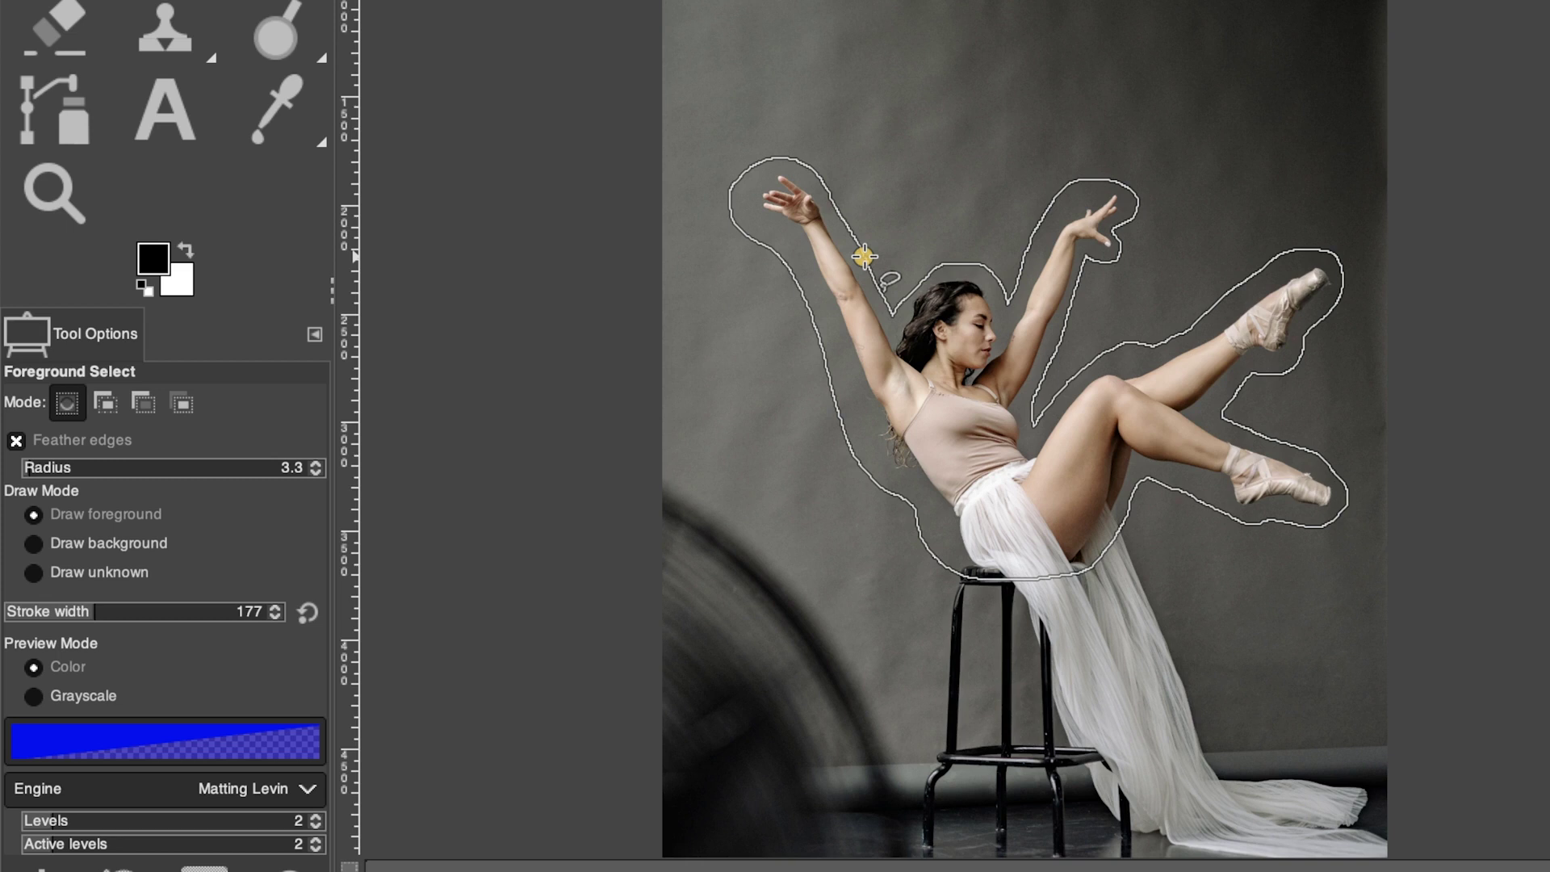
pyautogui.moveTo(864, 257); pyautogui.dragTo(863, 257)
pyautogui.press('Return')
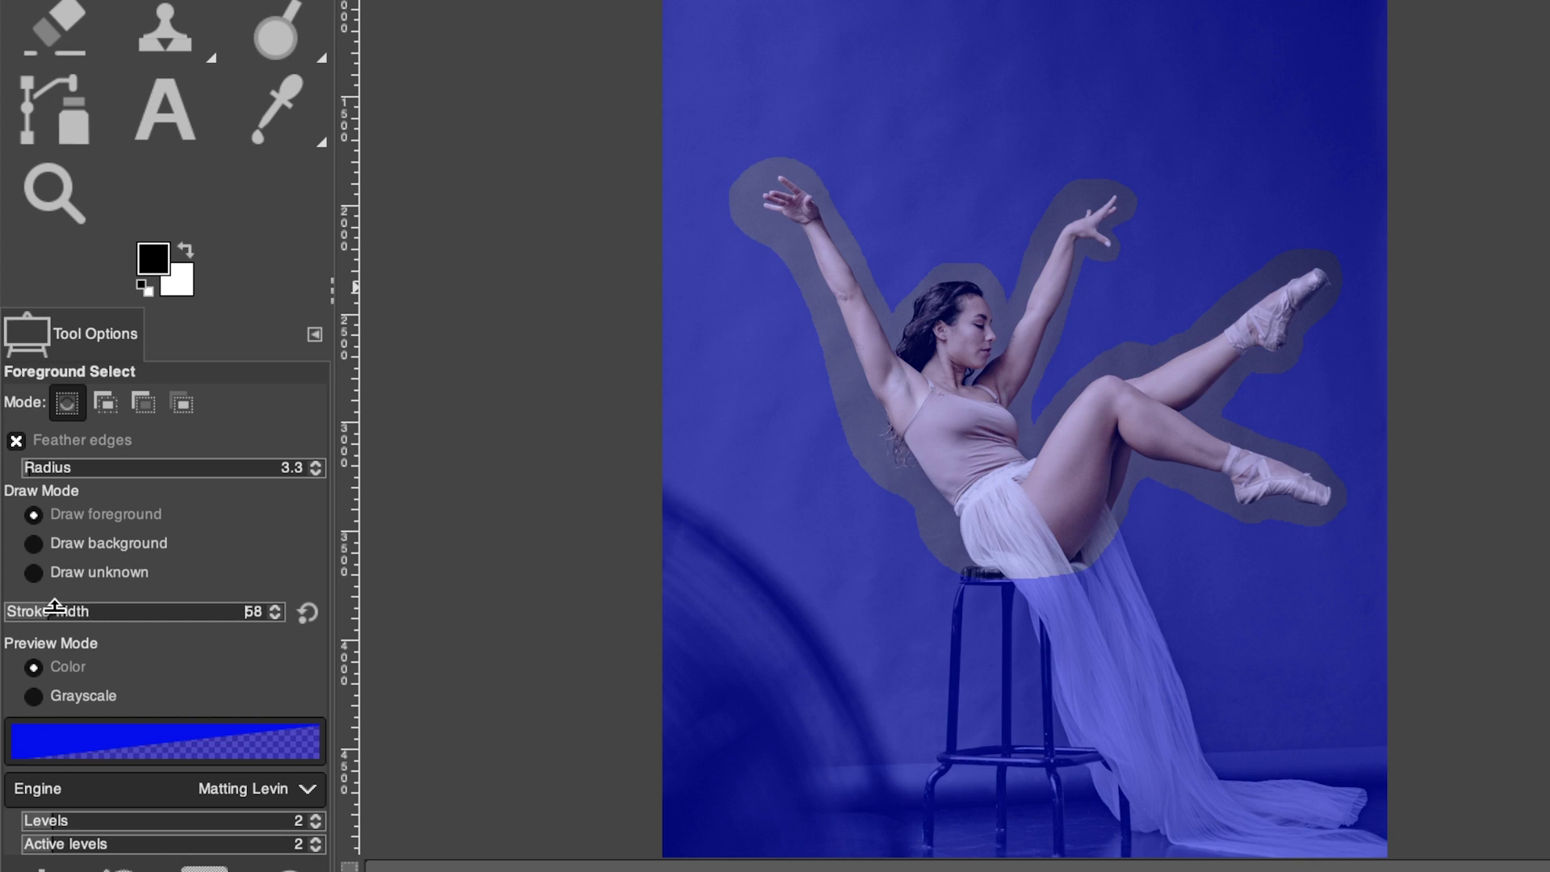
# - Paint foreground strokes over the dancer's arm and body with stroke widths of 69 and 168, and turn them into a selection
pyautogui.moveTo(54, 606); pyautogui.dragTo(62, 606)
pyautogui.moveTo(837, 278); pyautogui.dragTo(813, 222)
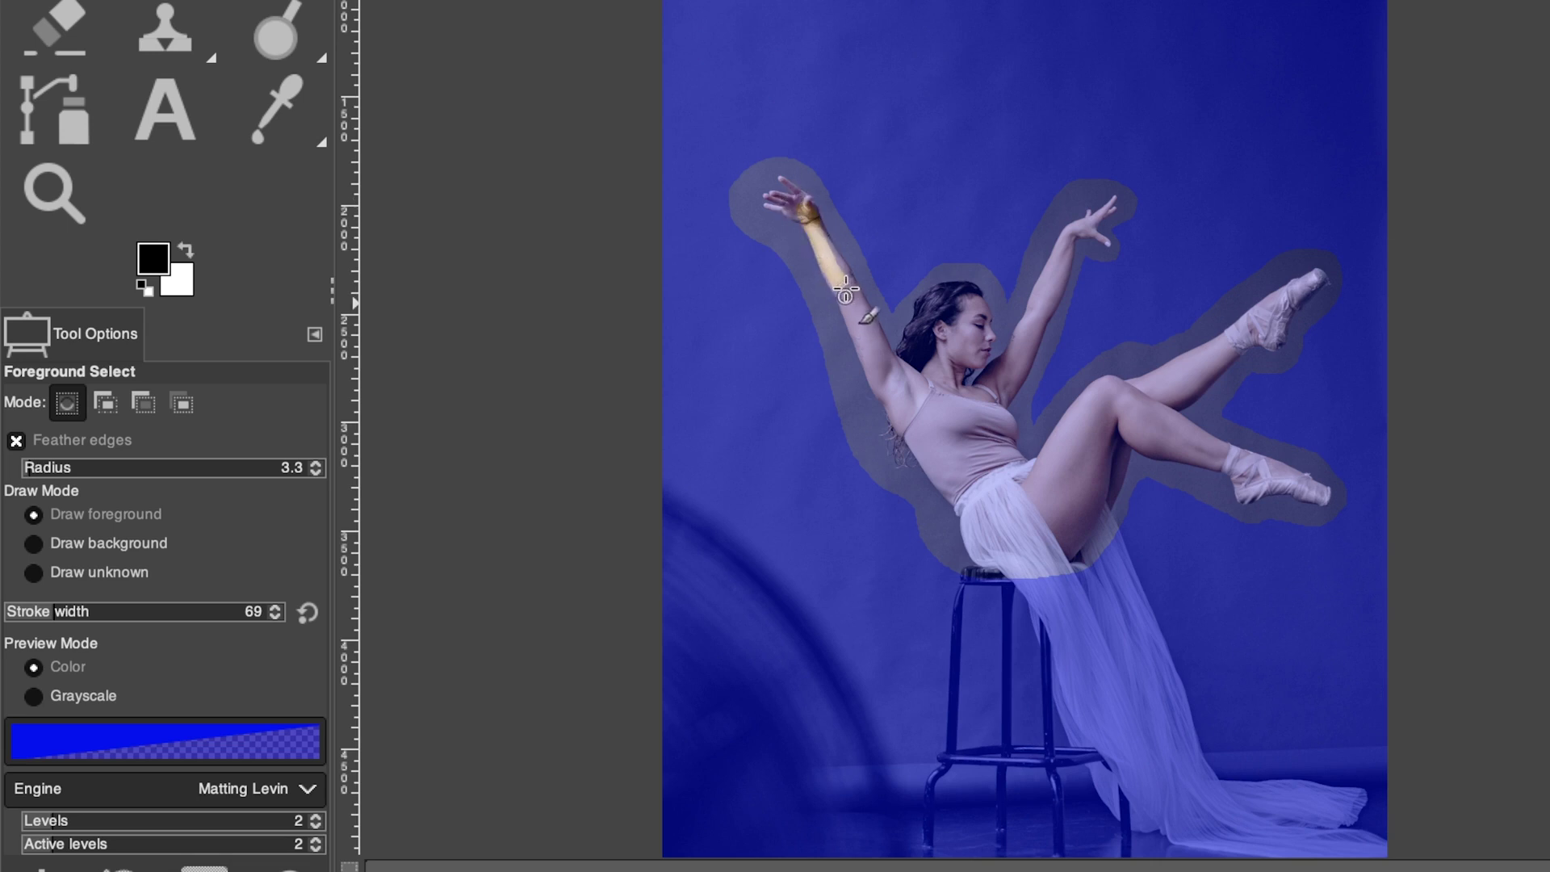
pyautogui.moveTo(842, 283)
pyautogui.mouseDown()
pyautogui.moveTo(875, 373)
pyautogui.moveTo(978, 533)
pyautogui.moveTo(1029, 555)
pyautogui.moveTo(1085, 520)
pyautogui.moveTo(1078, 478)
pyautogui.moveTo(1018, 466)
pyautogui.moveTo(993, 404)
pyautogui.moveTo(892, 381)
pyautogui.moveTo(914, 410)
pyautogui.mouseUp()
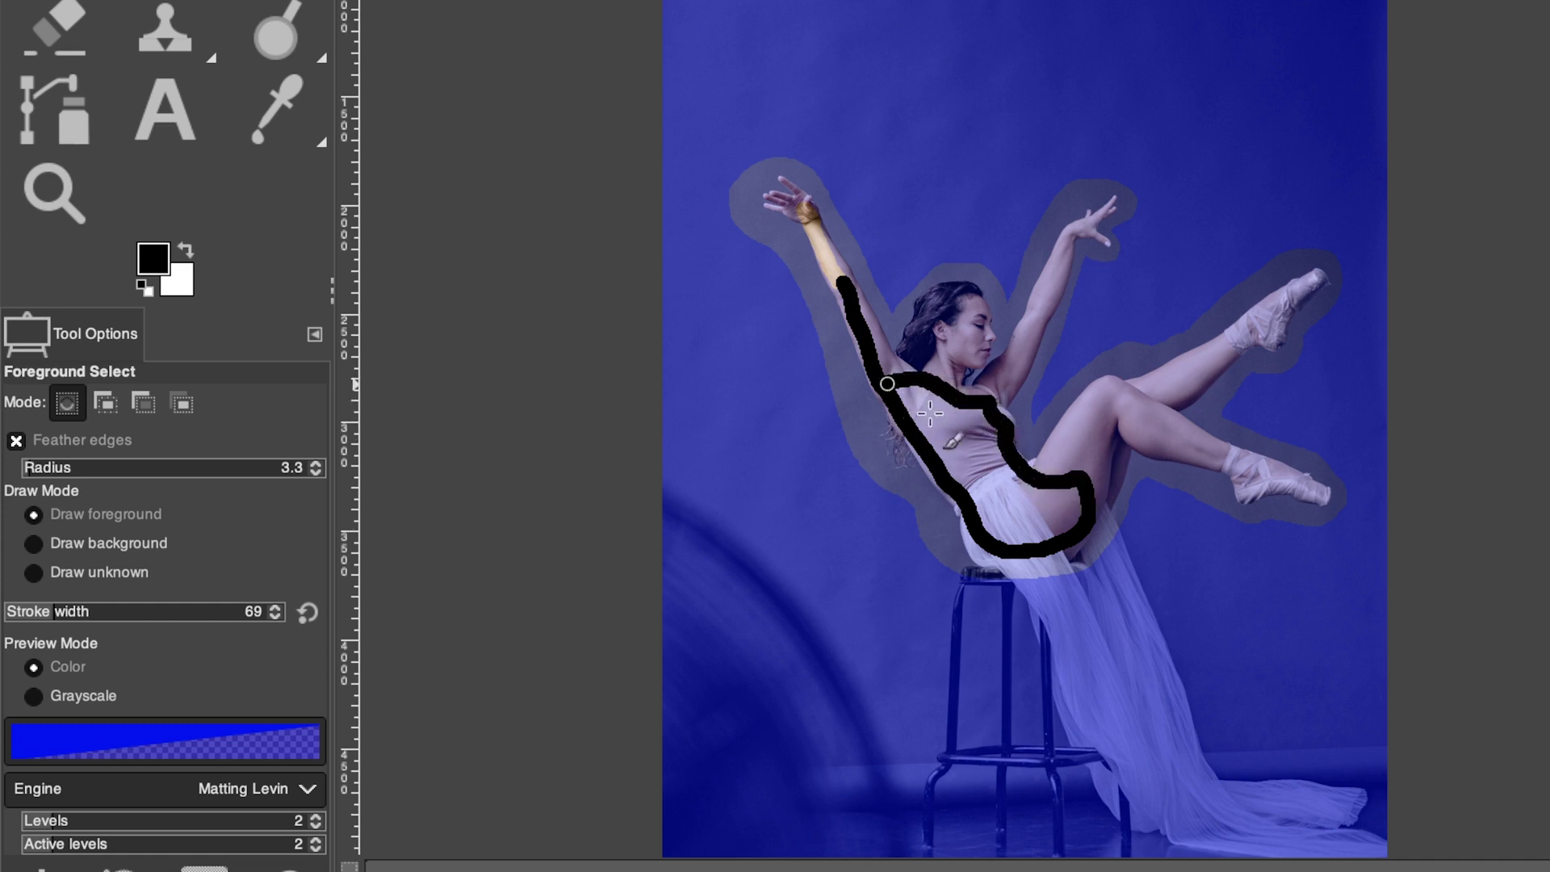
pyautogui.click(93, 607)
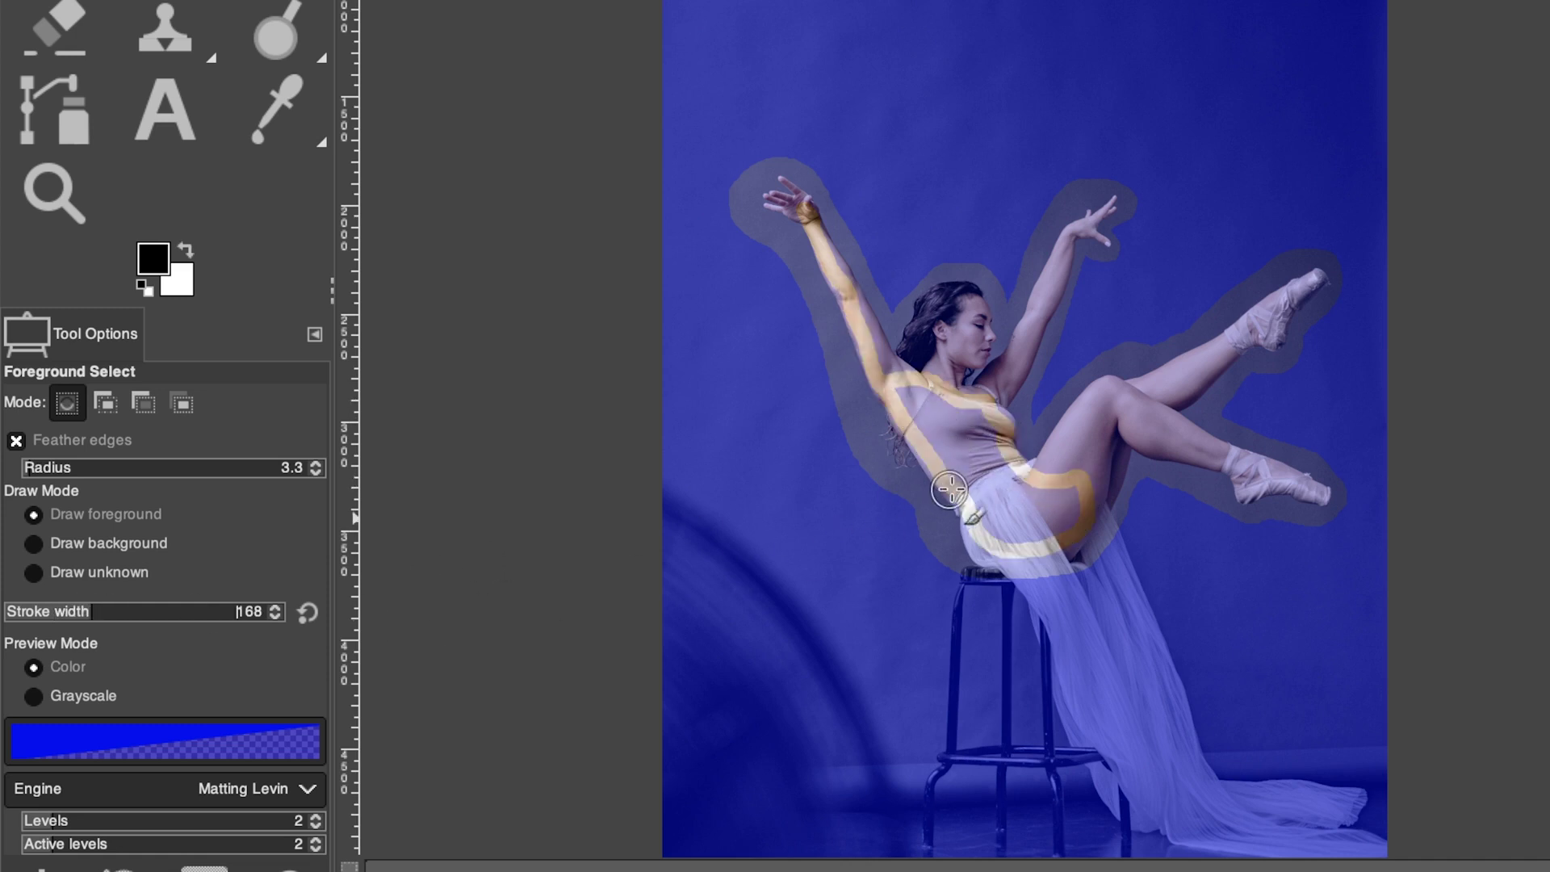
pyautogui.moveTo(1005, 484)
pyautogui.mouseDown()
pyautogui.moveTo(972, 424)
pyautogui.moveTo(904, 400)
pyautogui.moveTo(956, 444)
pyautogui.moveTo(1002, 526)
pyautogui.moveTo(1069, 508)
pyautogui.moveTo(998, 476)
pyautogui.moveTo(1013, 478)
pyautogui.mouseUp()
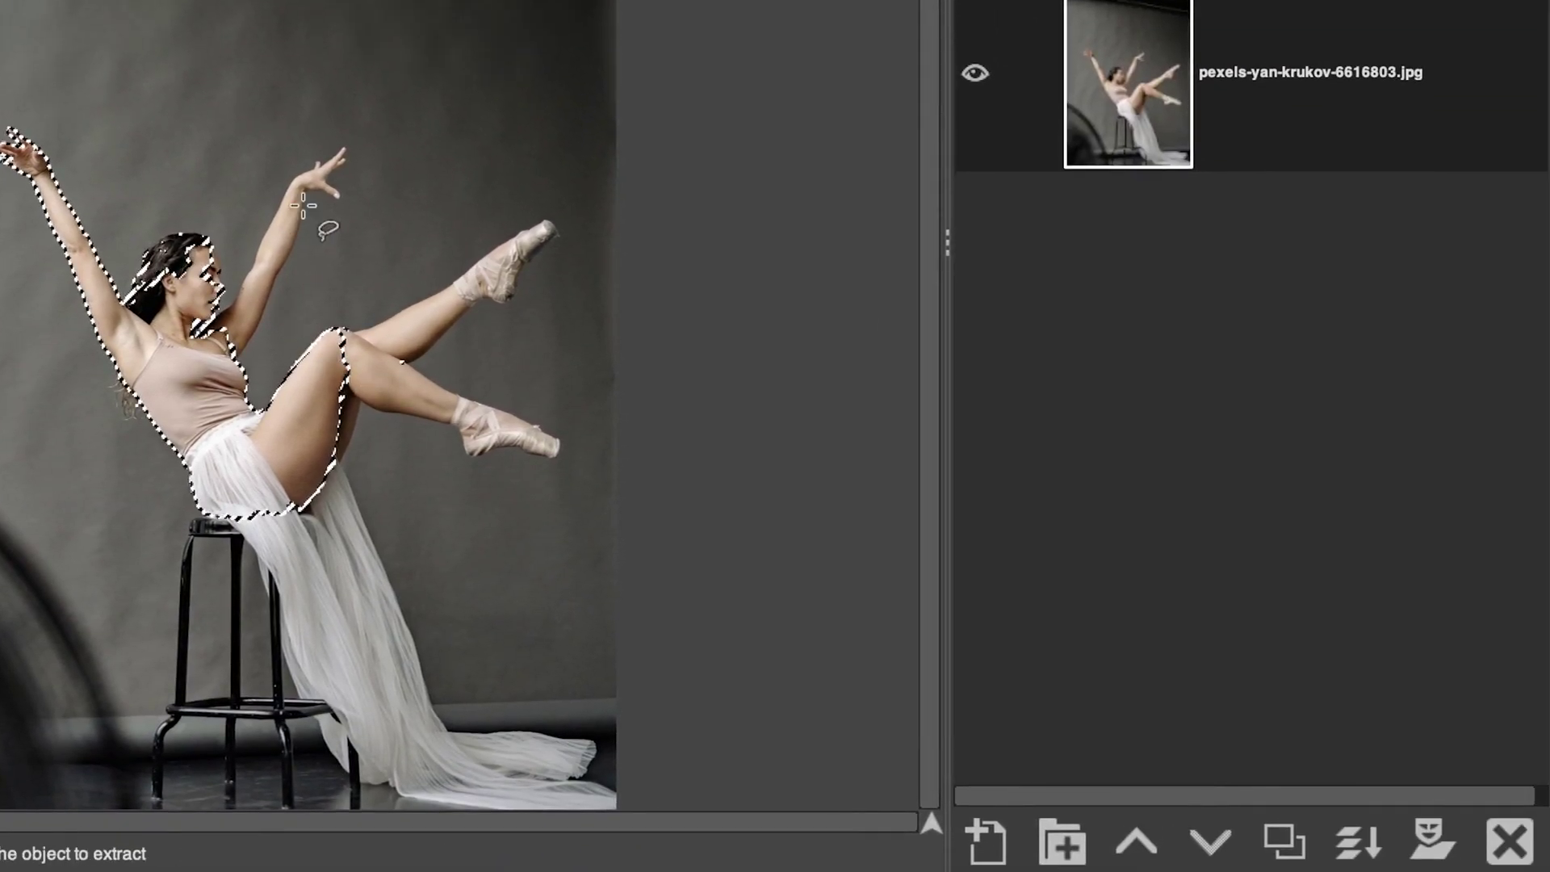
# - Add a layer mask initialized to Selection on the dancer photo layer and clear the selection
pyautogui.click(1433, 842)
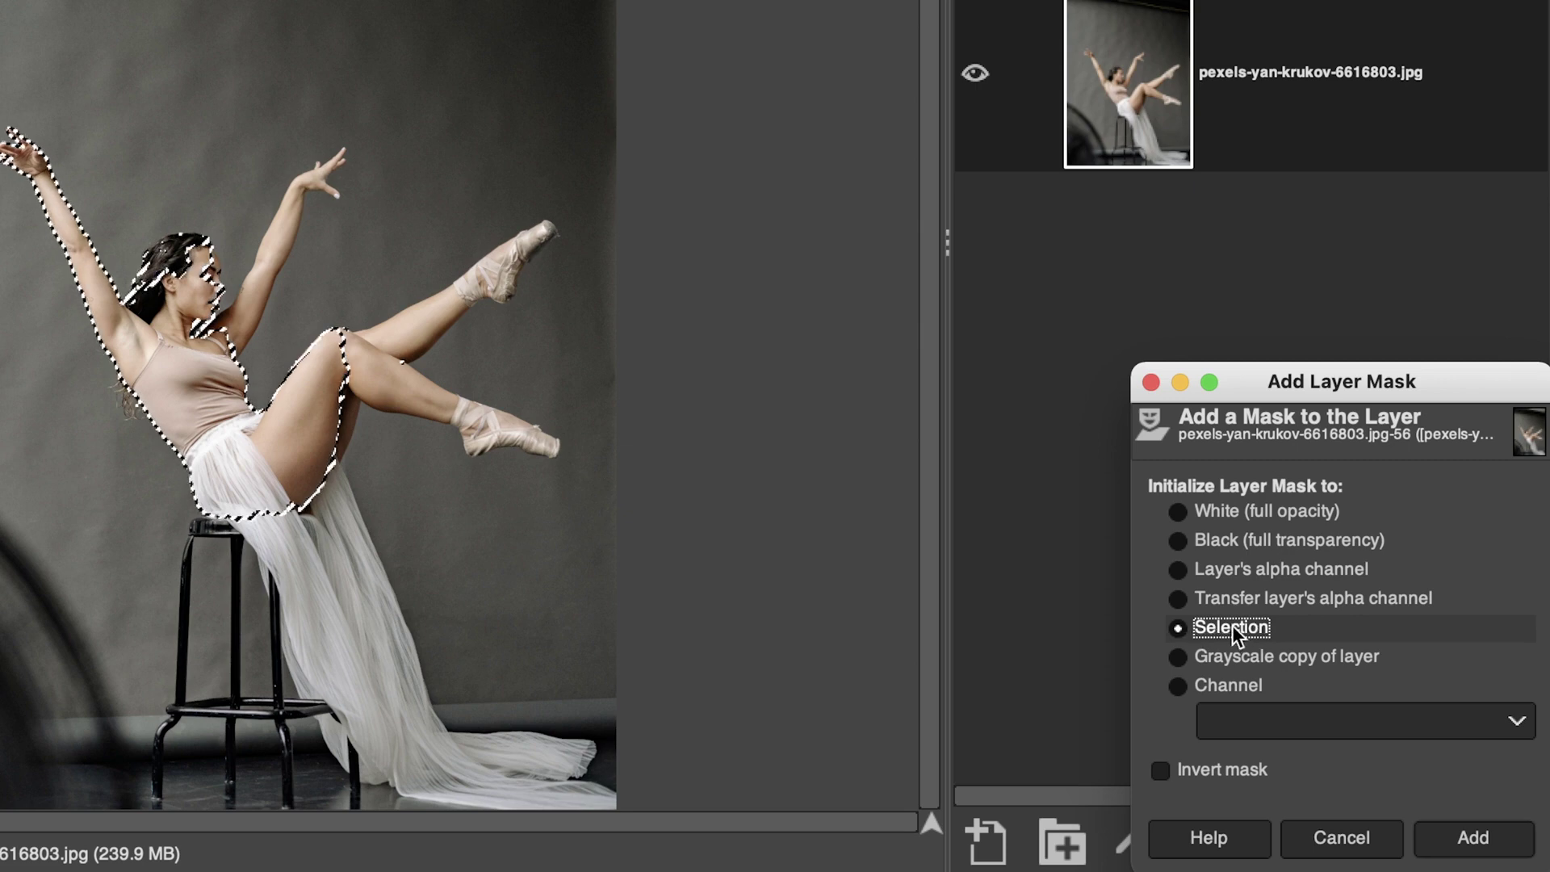
pyautogui.click(1473, 837)
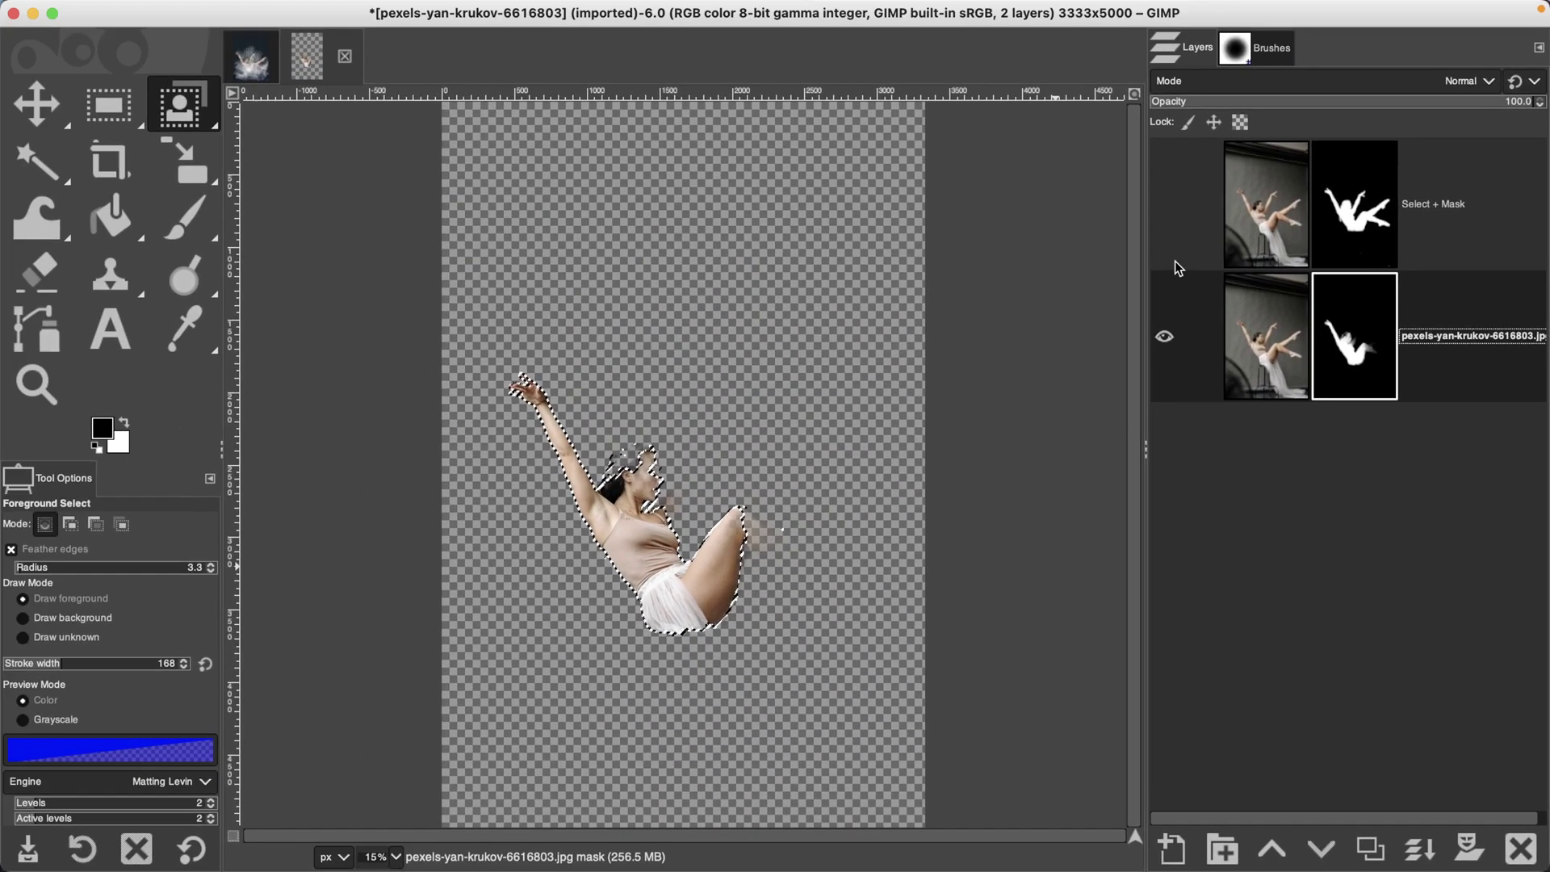
pyautogui.click(1009, 121)
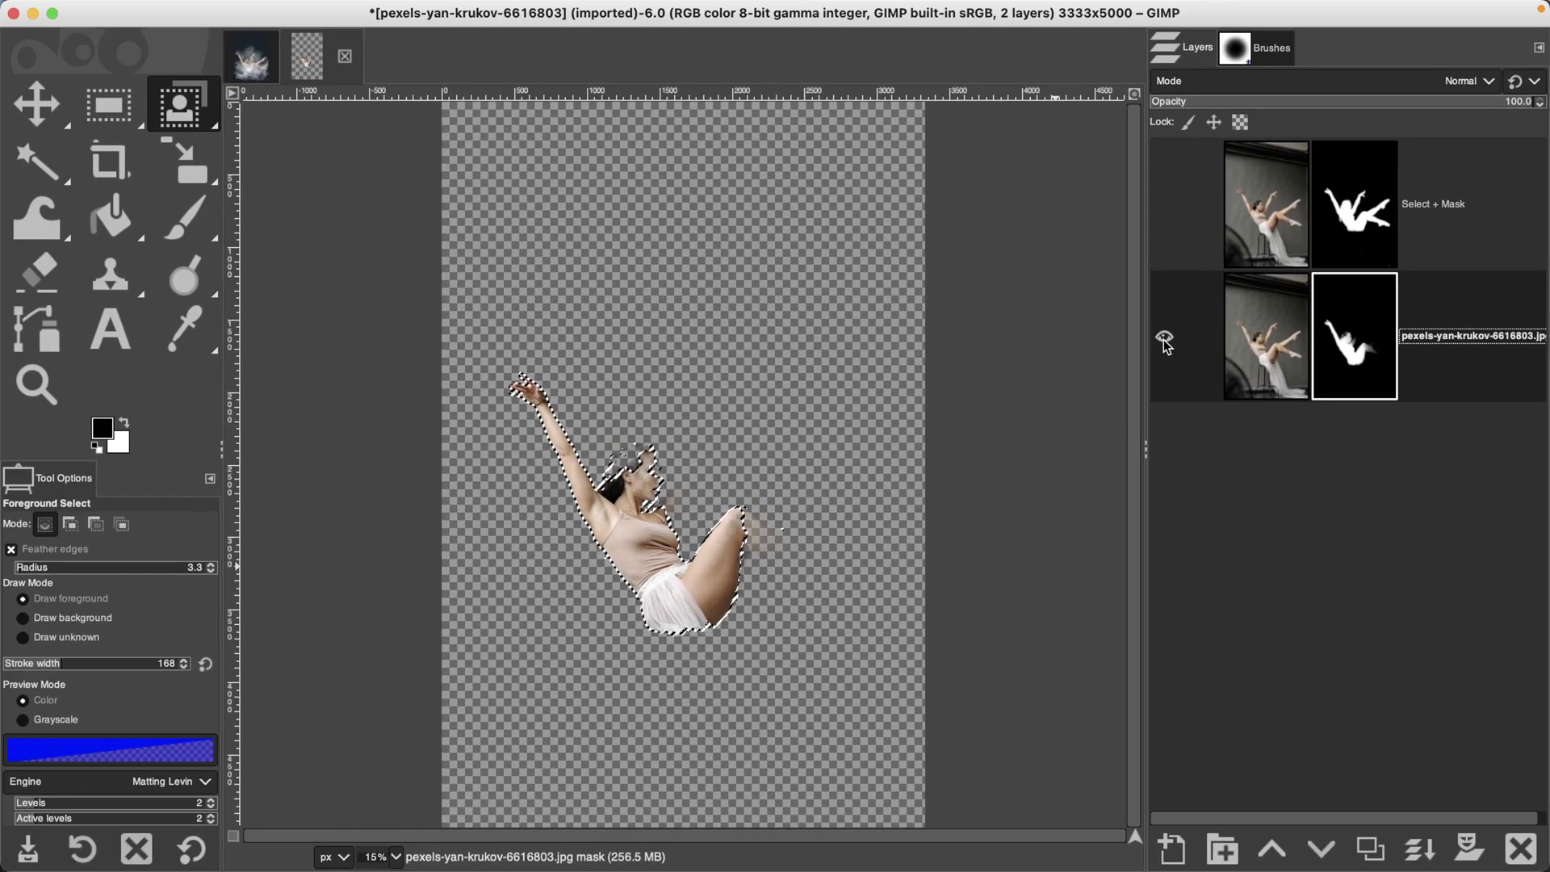
pyautogui.click(1167, 347)
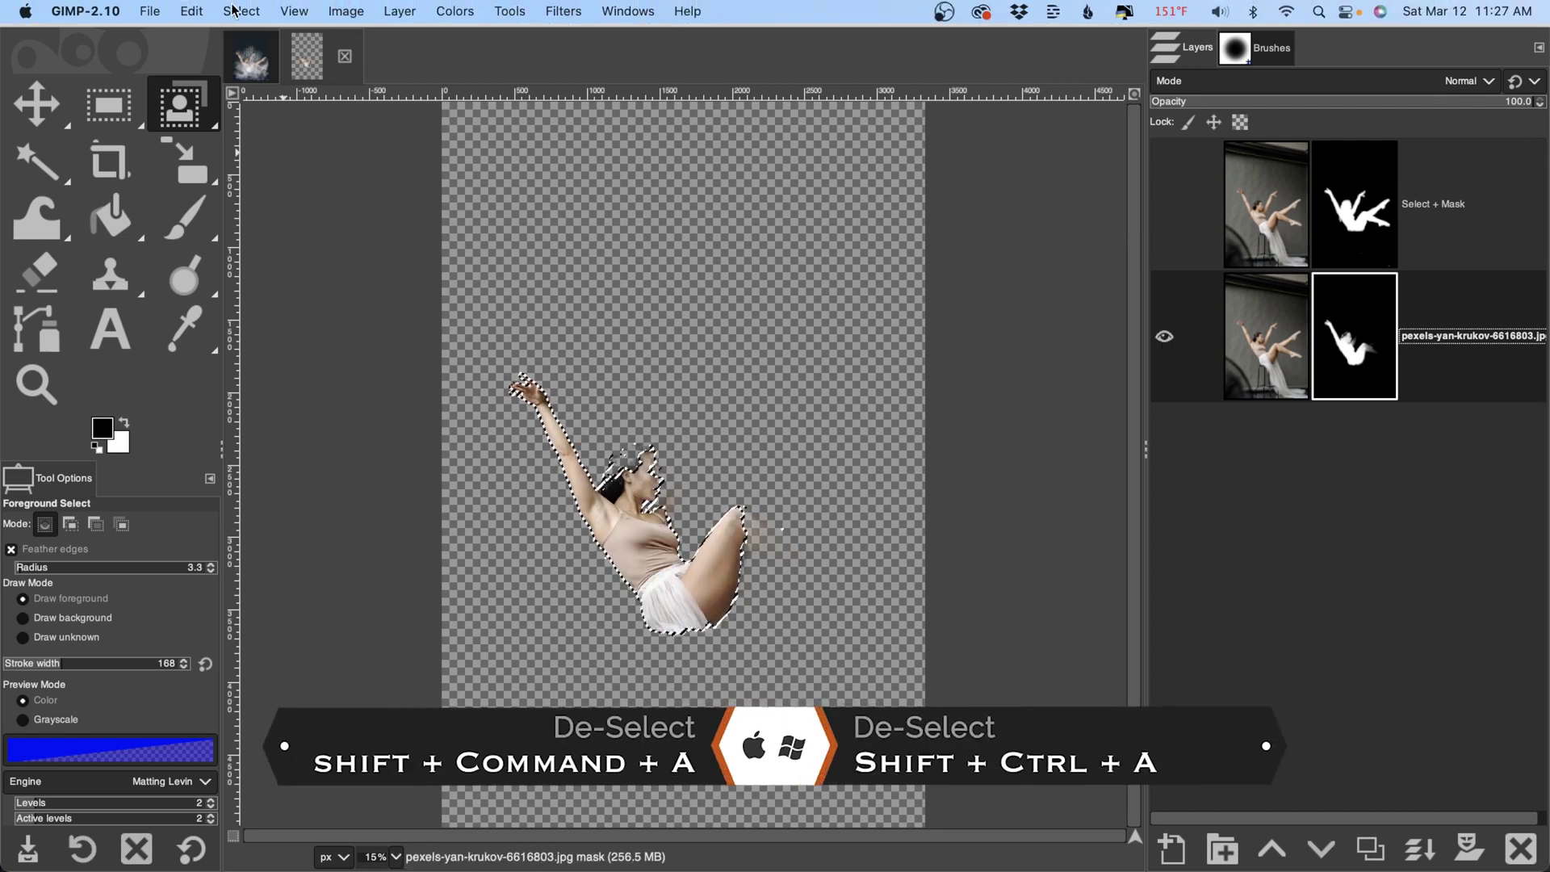
pyautogui.click(239, 10)
pyautogui.click(235, 61)
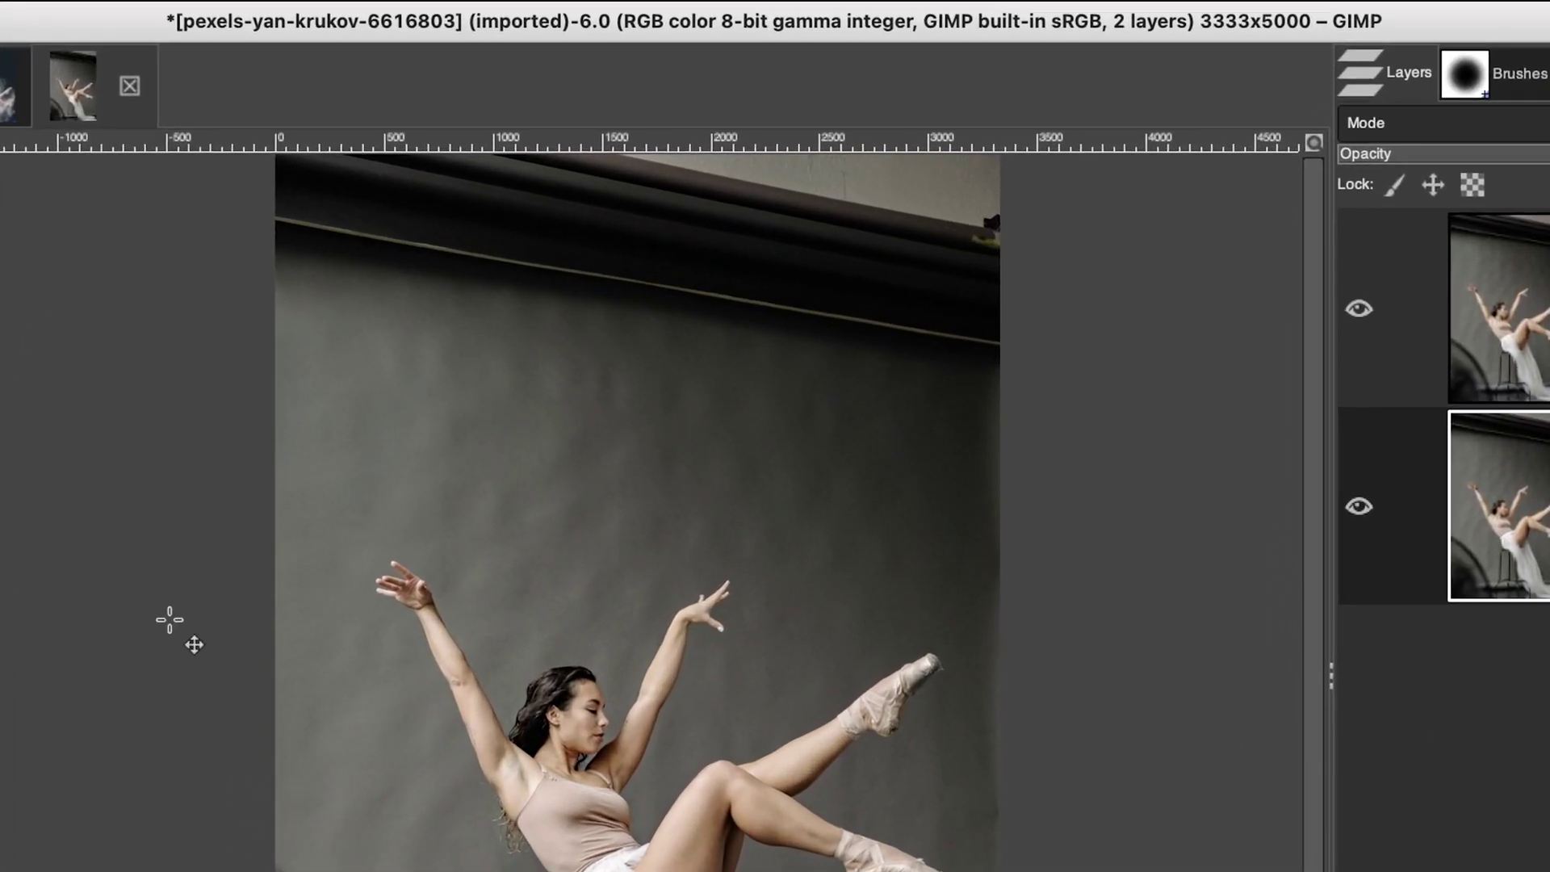
# - Resize the image canvas to a height of 4000 px, keeping the width at 3333 px
pyautogui.click(129, 16)
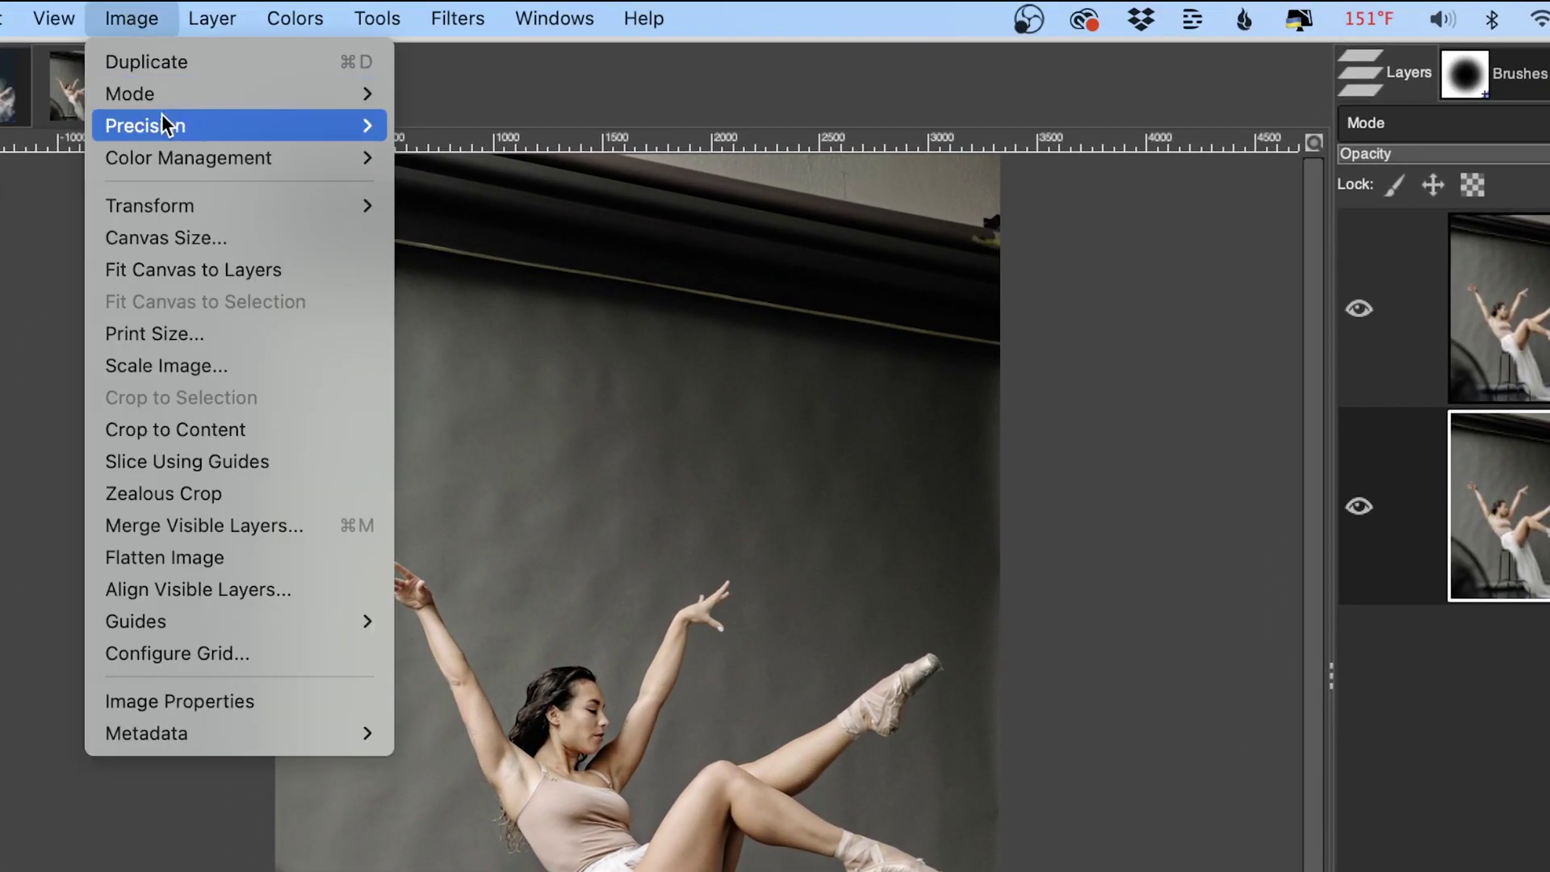
pyautogui.click(172, 242)
pyautogui.click(638, 226)
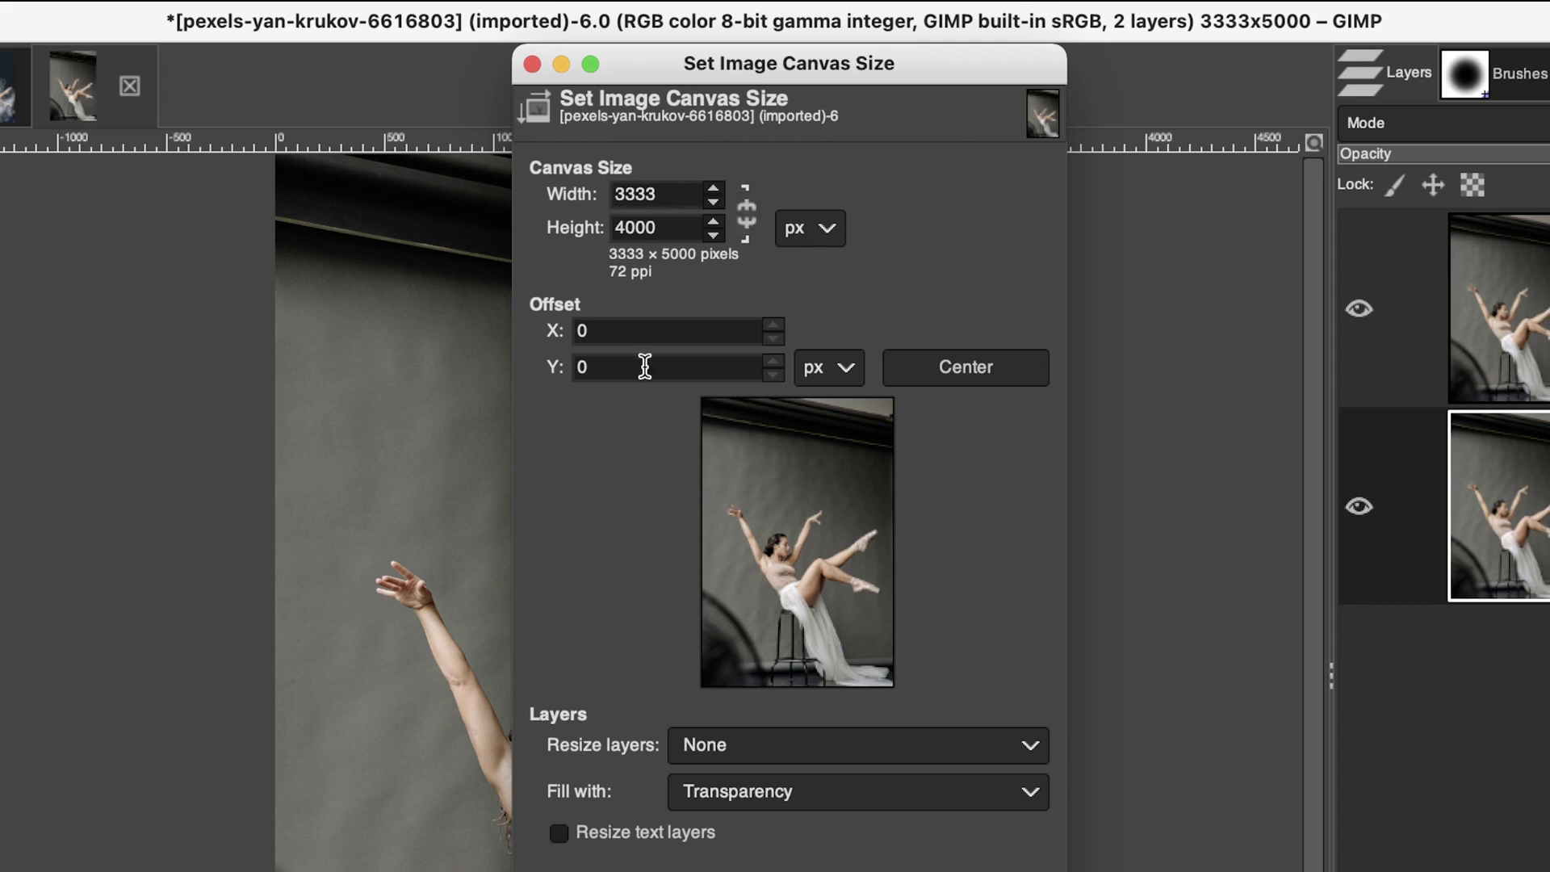
pyautogui.press('Tab')
pyautogui.press('Return')
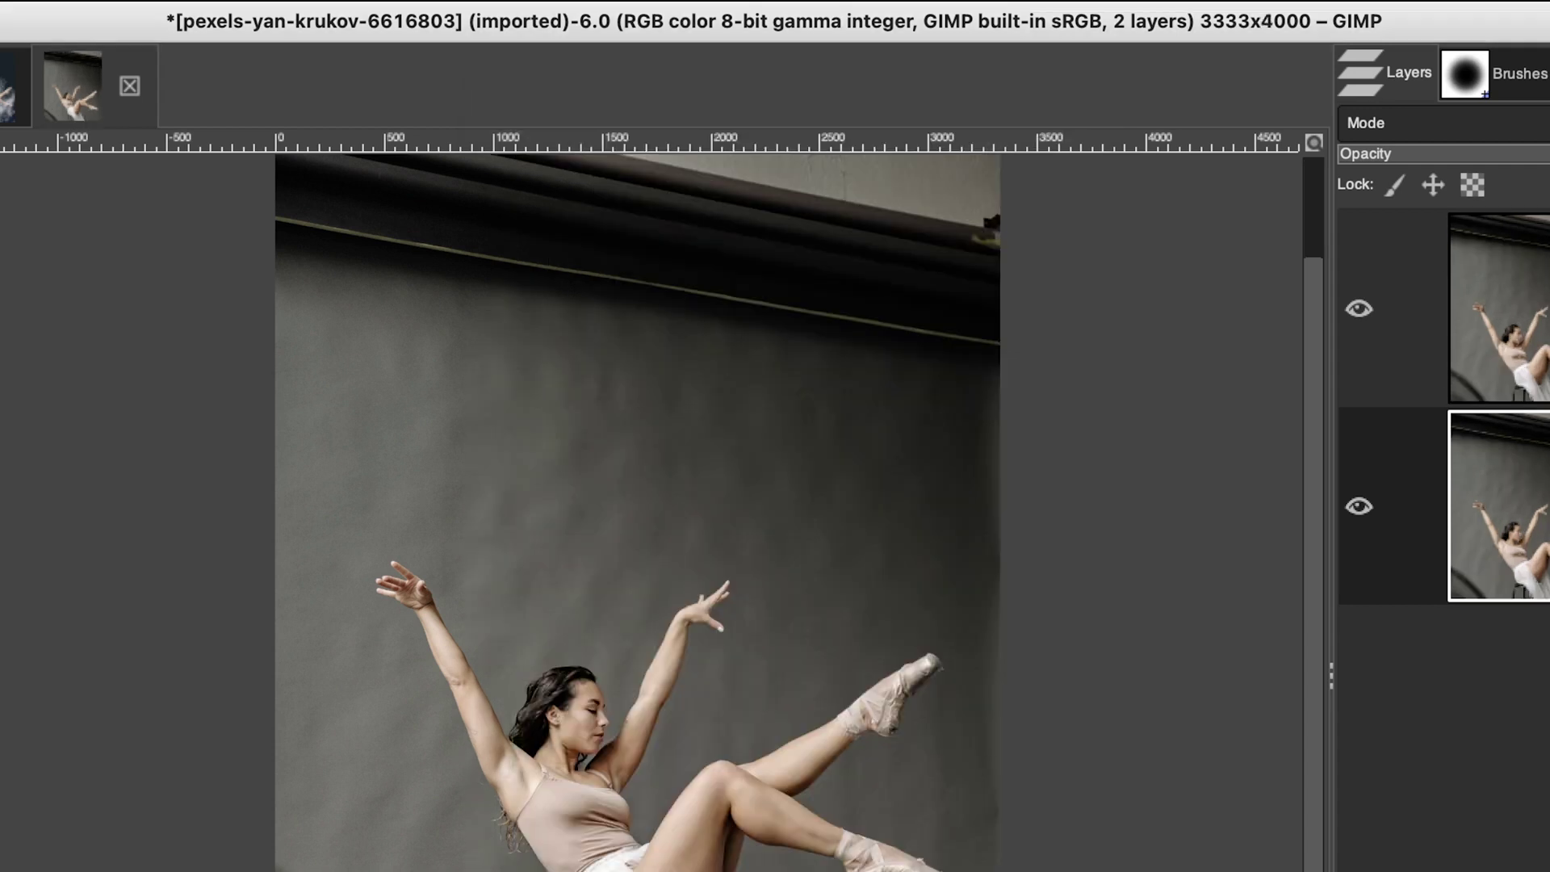
# - Place a horizontal guide across the dancer at the top of her white skirt
pyautogui.scroll(2, 633, 863)
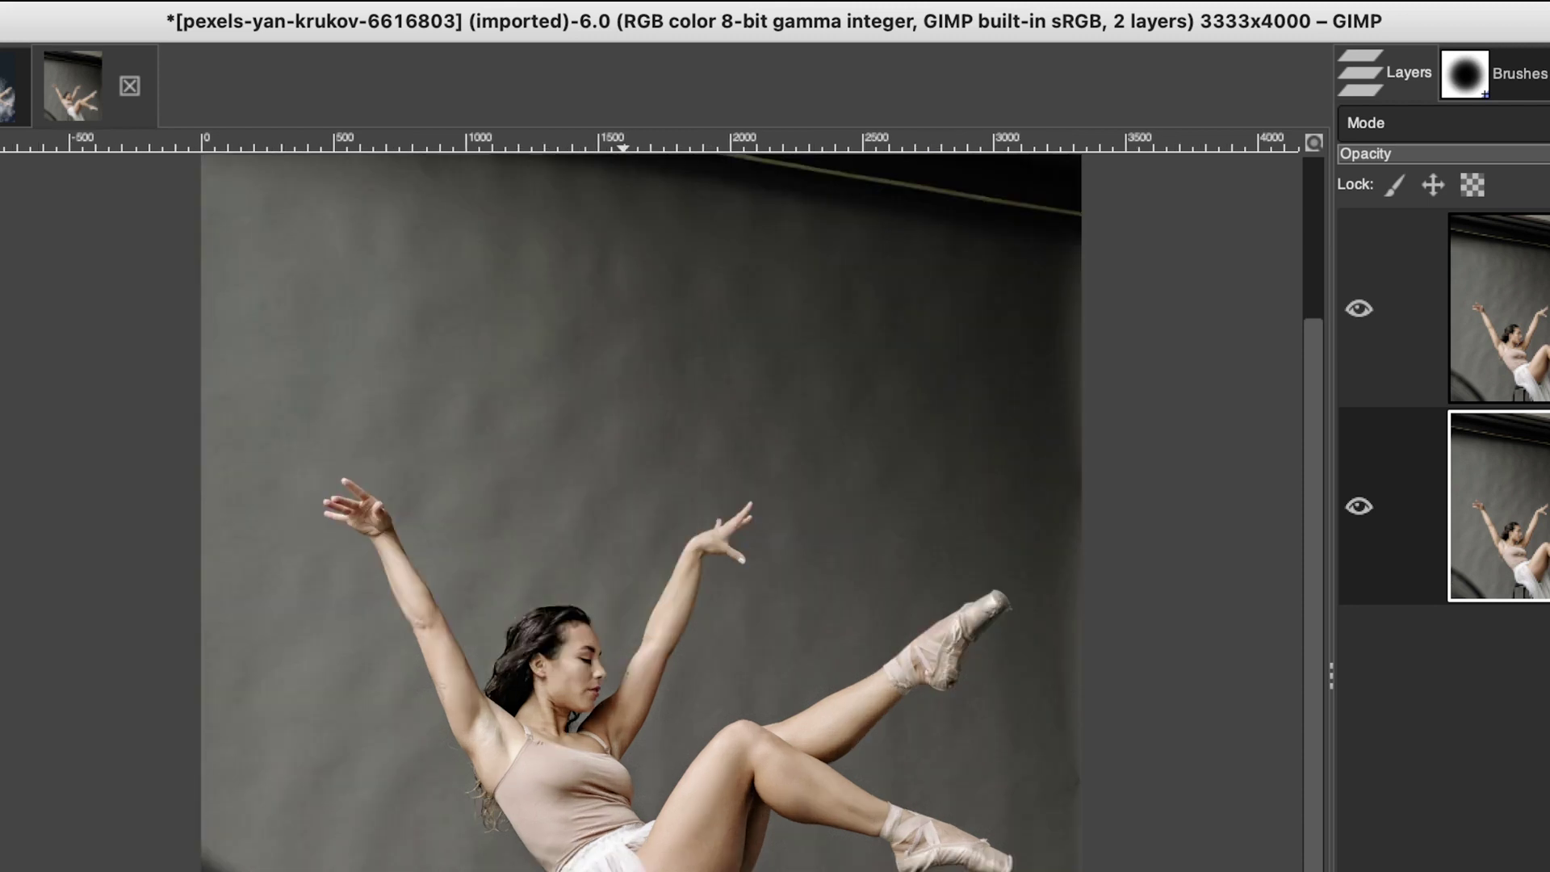
pyautogui.scroll(2, 622, 867)
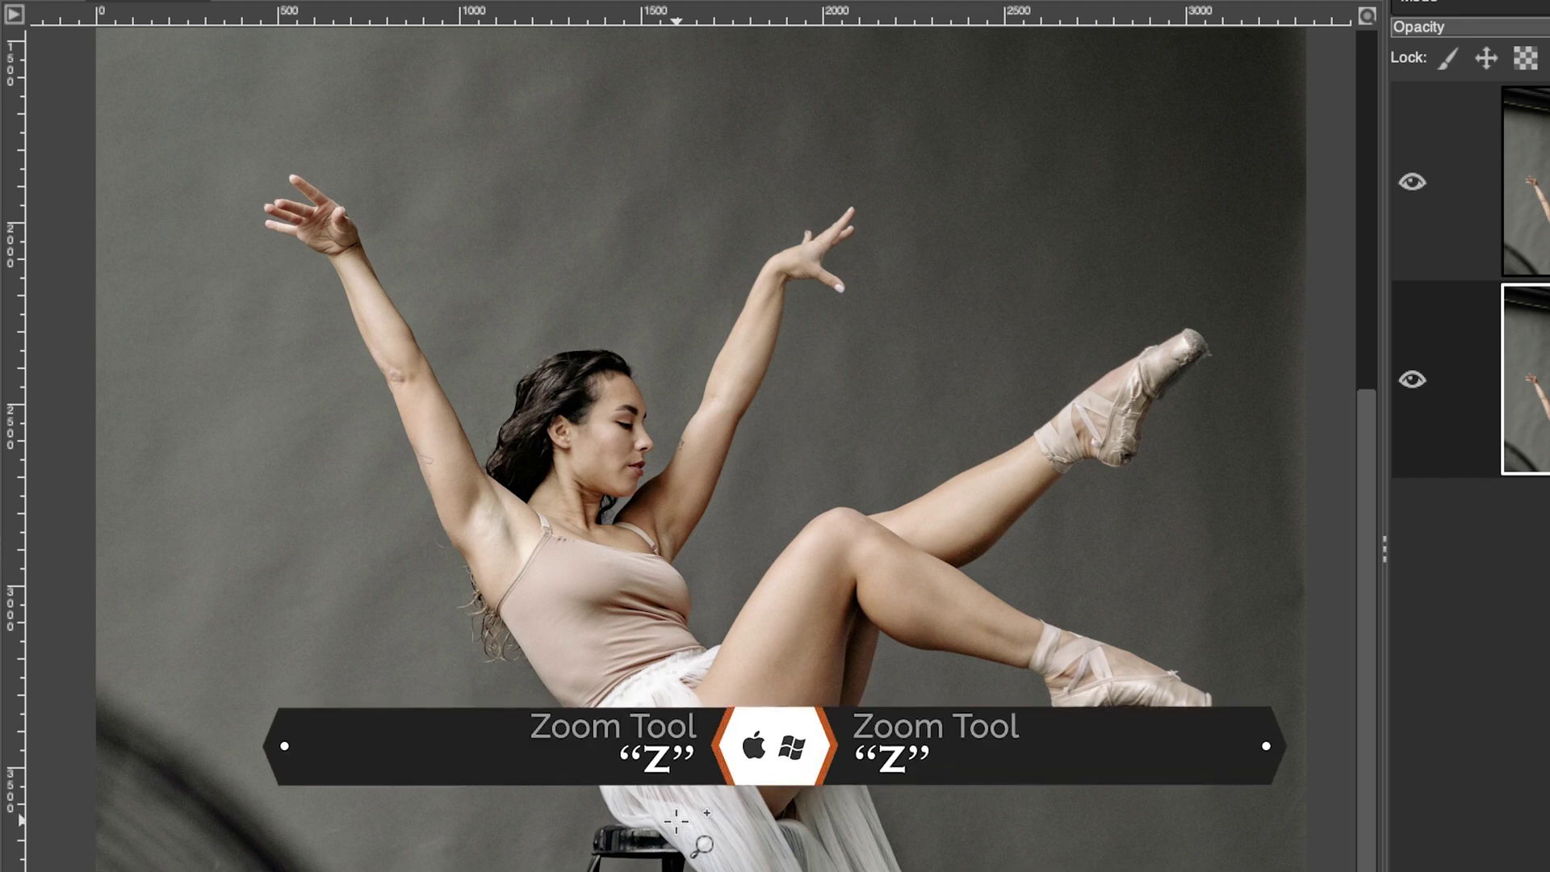
pyautogui.click(676, 821)
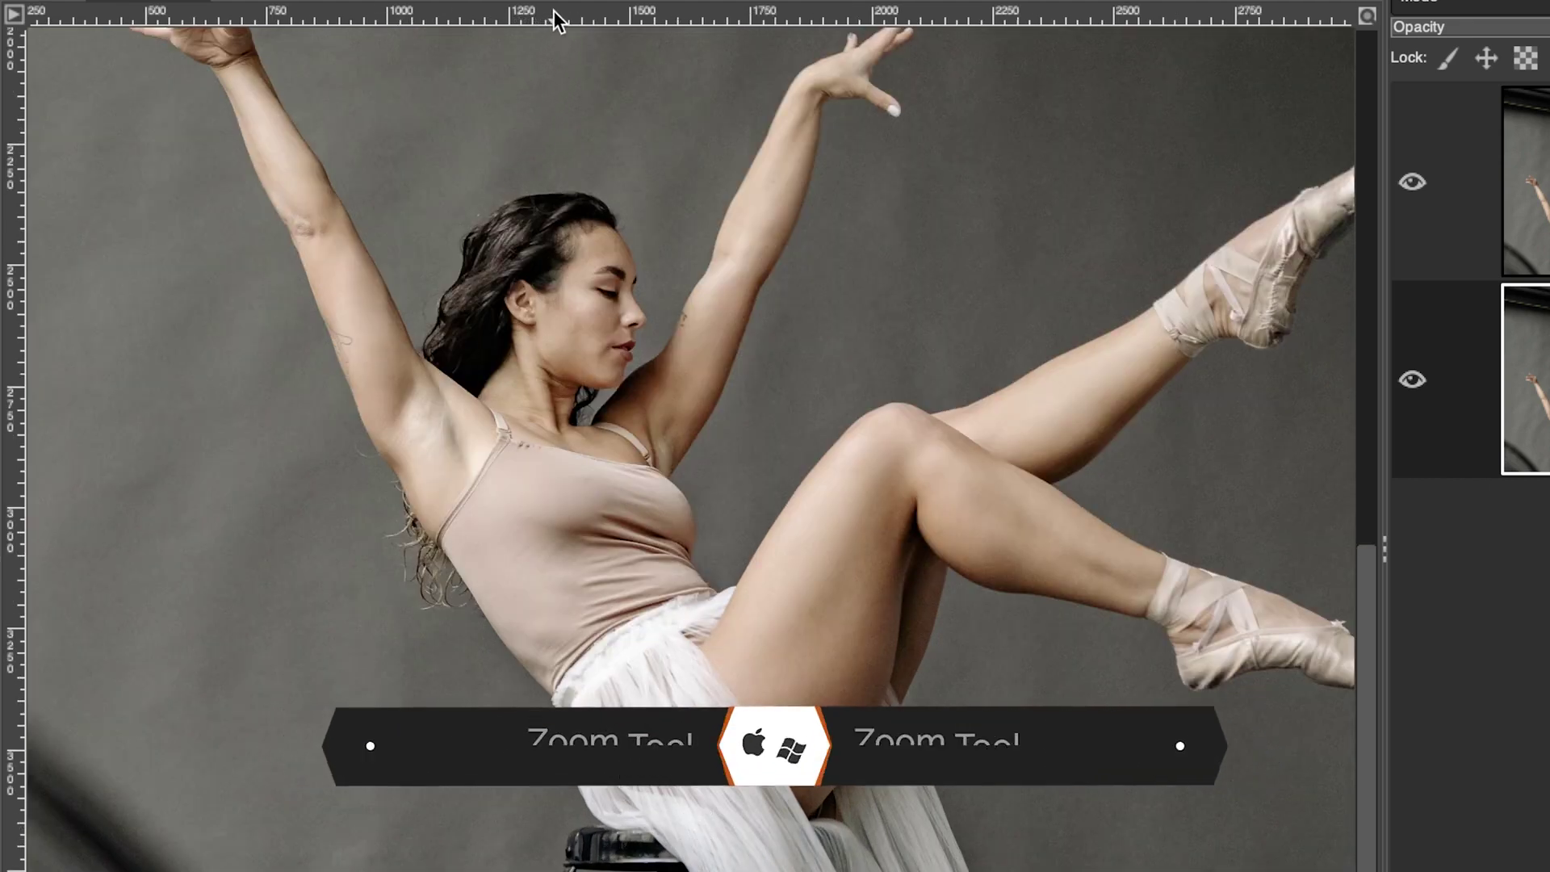
pyautogui.moveTo(554, 11); pyautogui.dragTo(518, 628)
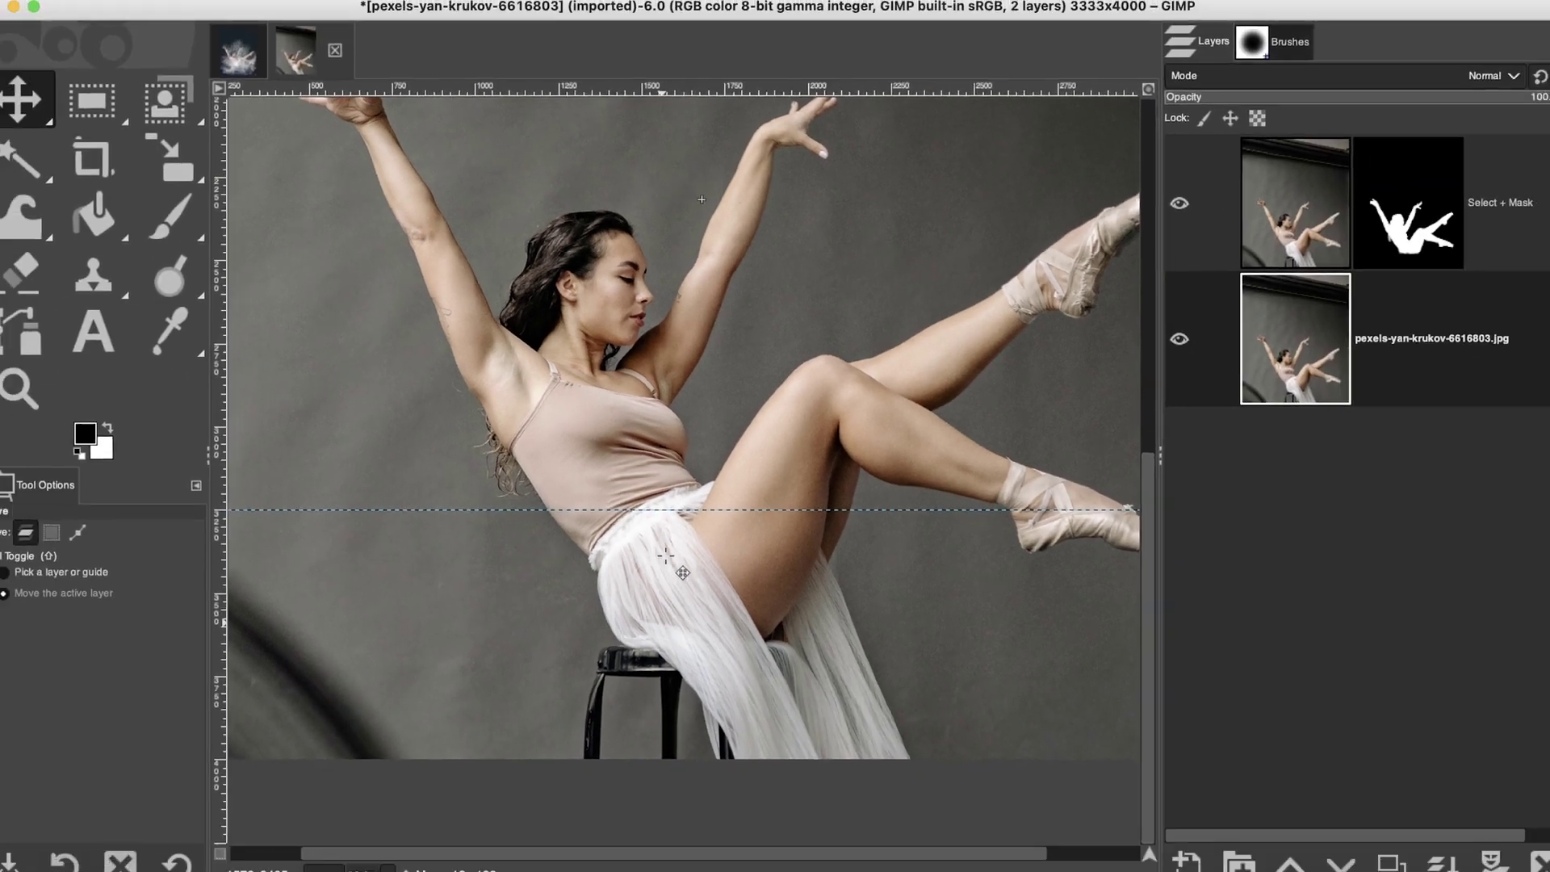
# - Hide the original photo layer and move the Select + Mask layer up until the cut-out's lower edge meets the guide
pyautogui.moveTo(683, 815); pyautogui.dragTo(687, 698)
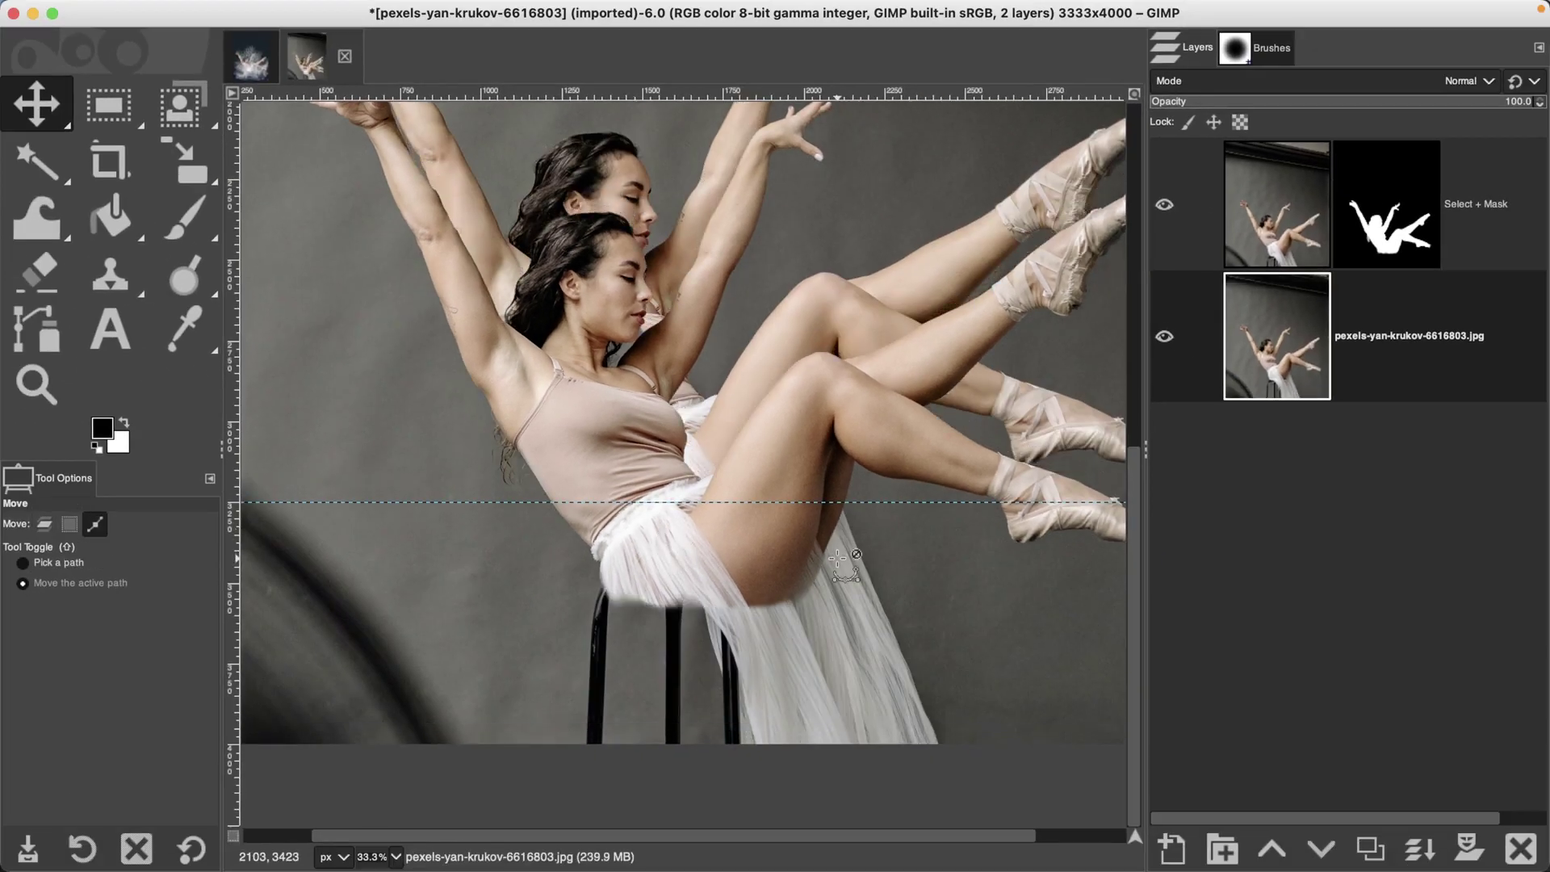
pyautogui.press('super+z')
pyautogui.click(1271, 227)
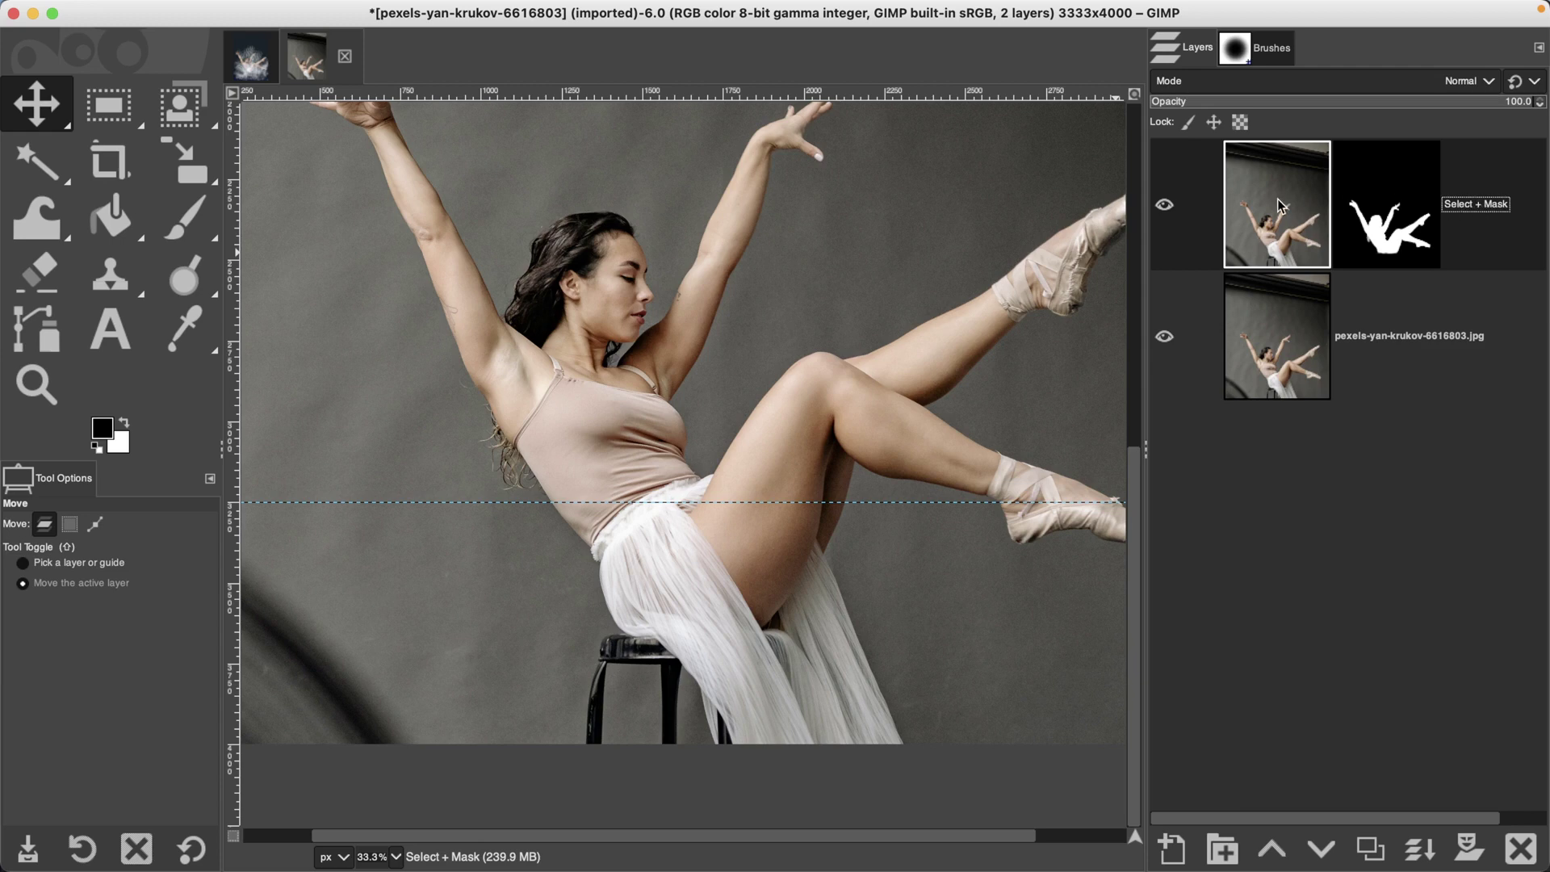
pyautogui.click(1171, 339)
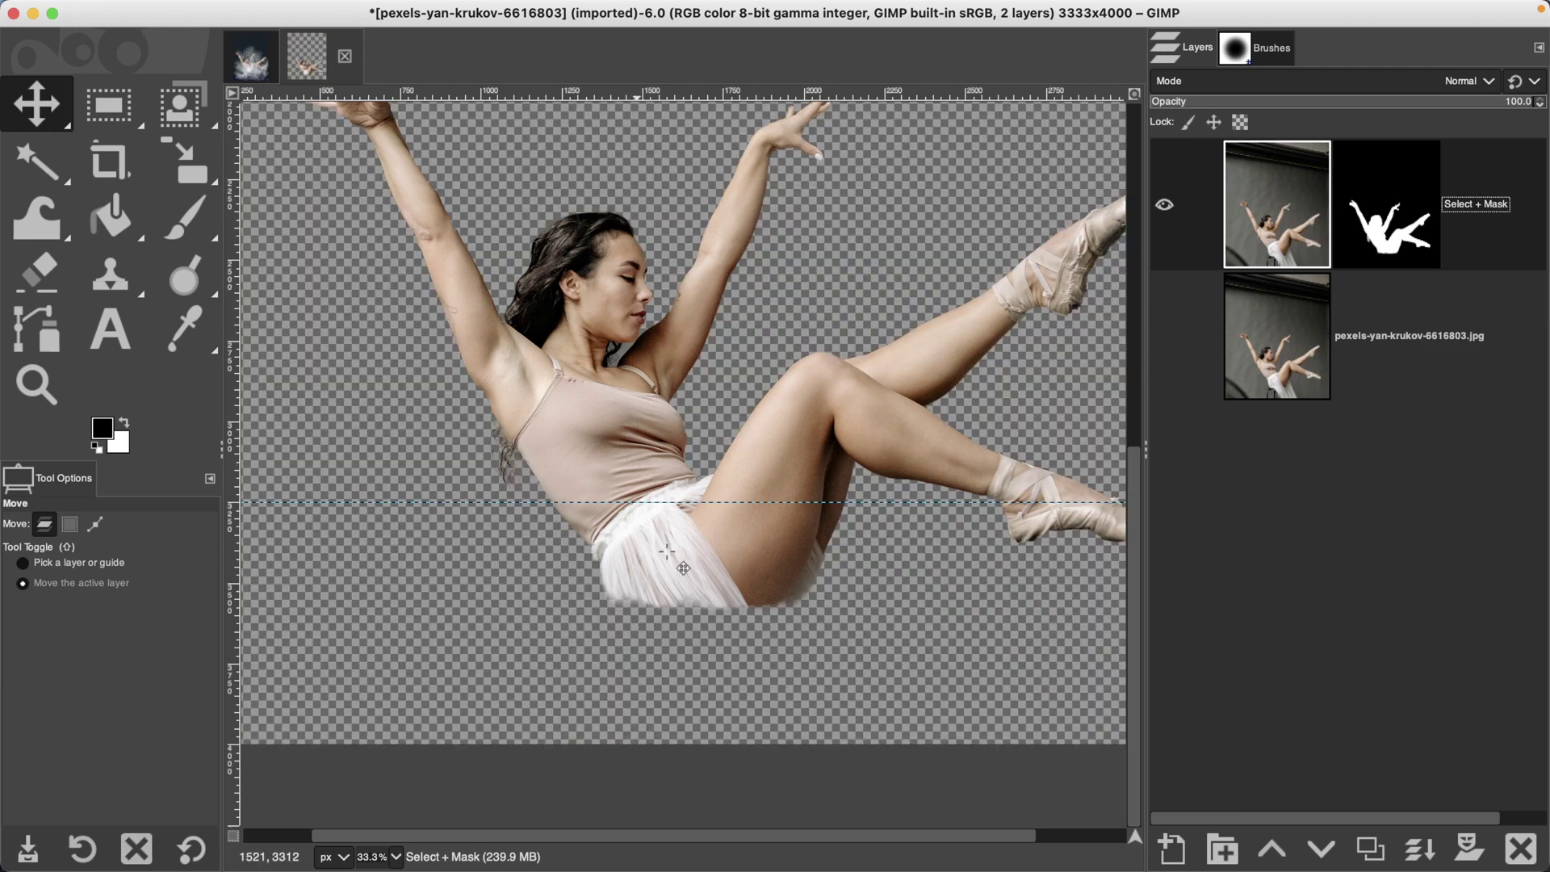
pyautogui.moveTo(704, 566); pyautogui.dragTo(701, 463)
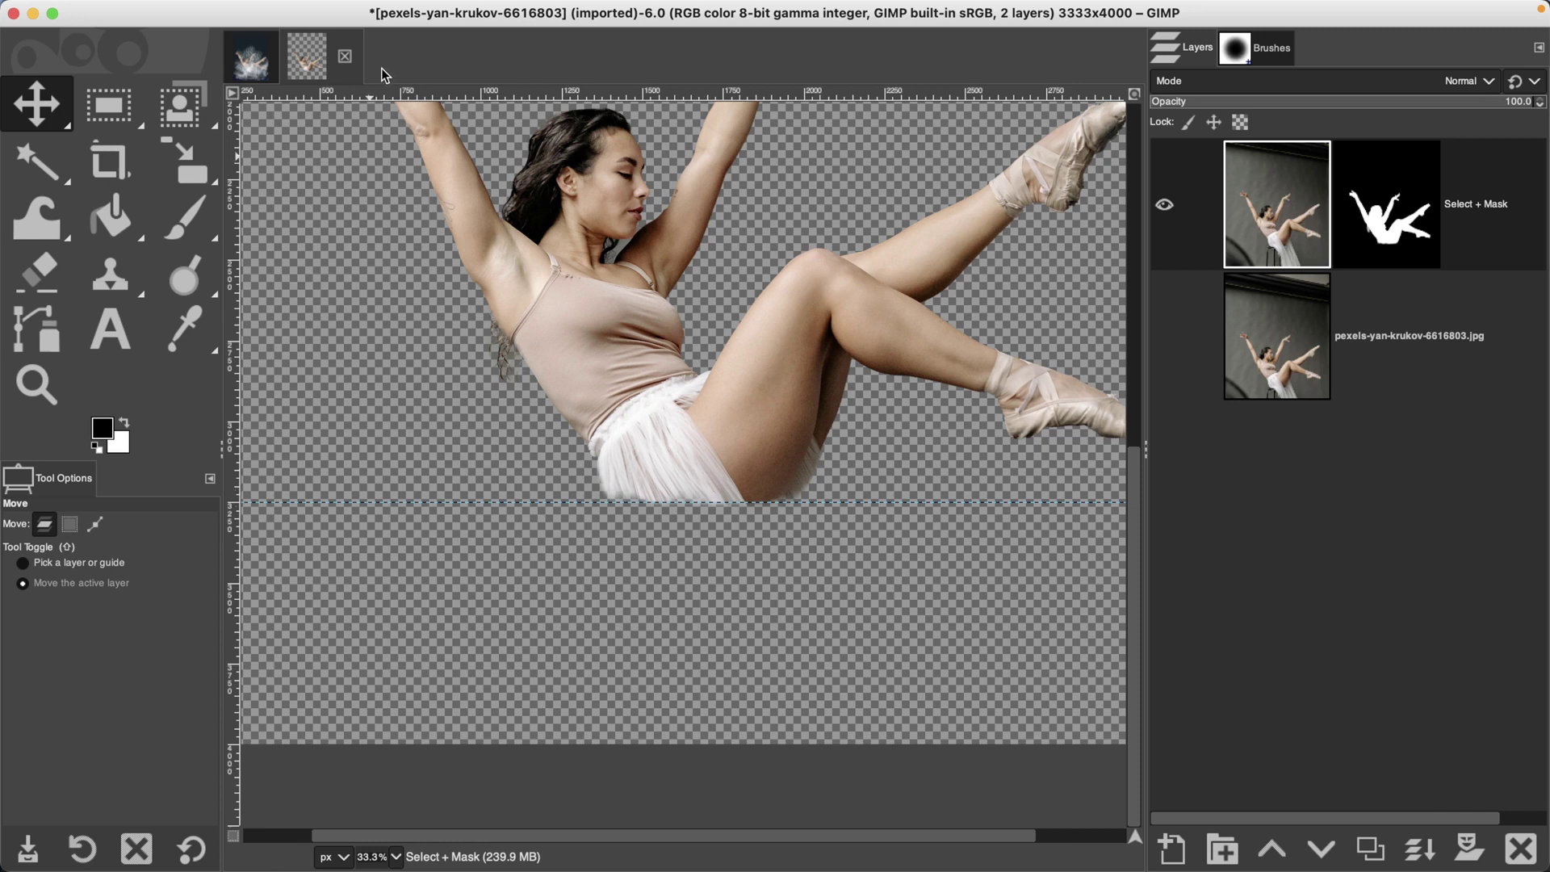
# - Create a new 3333 x 4000 px layer named Background, filled with Transparency
pyautogui.moveTo(384, 4)
pyautogui.click(294, 11)
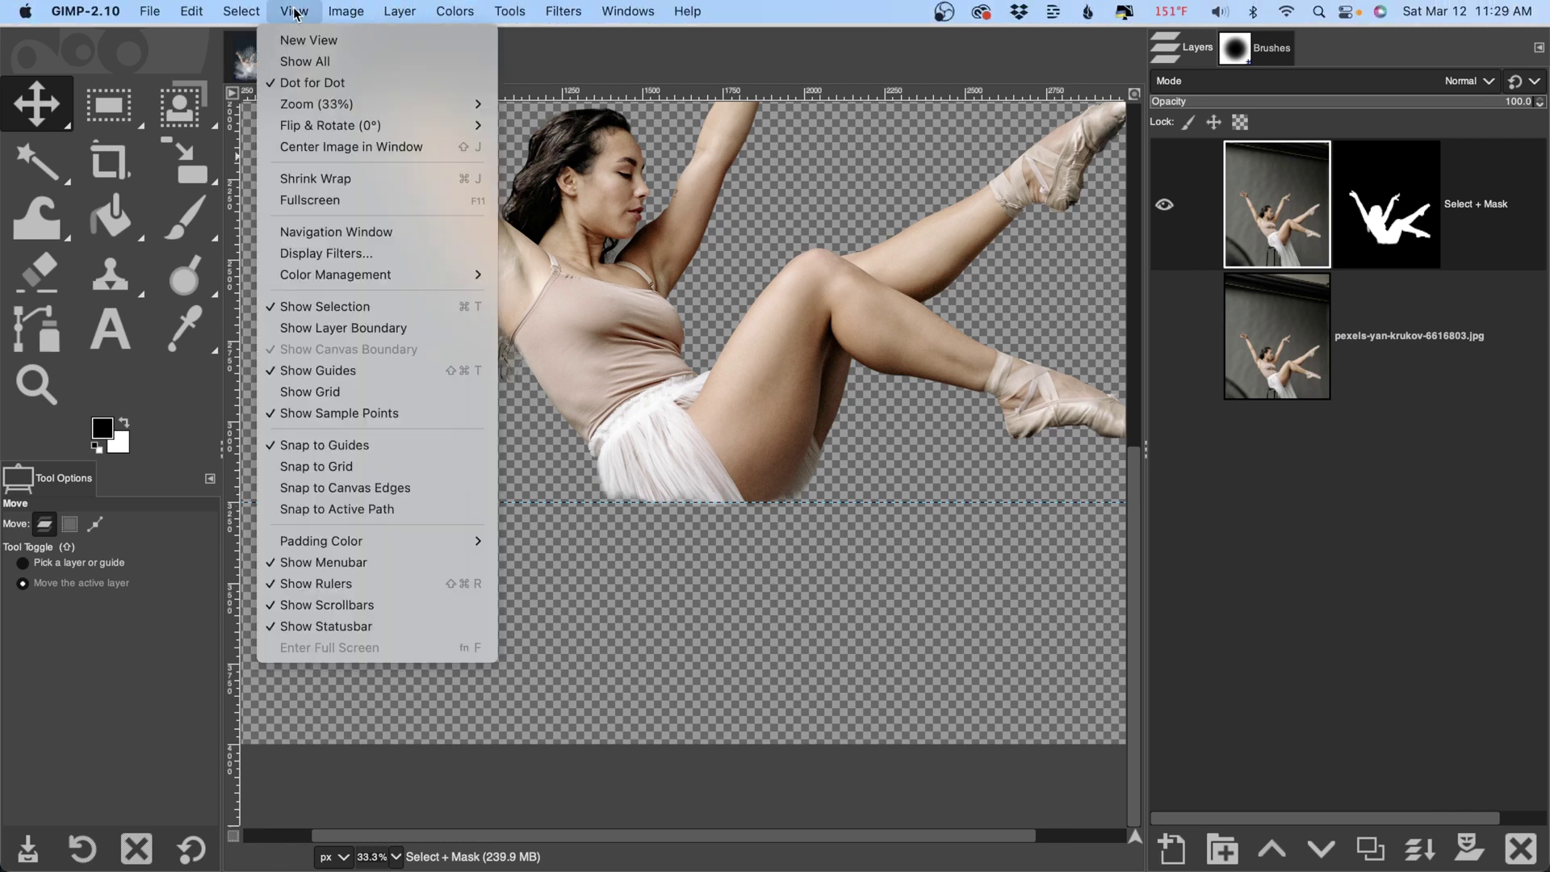
pyautogui.moveTo(363, 107)
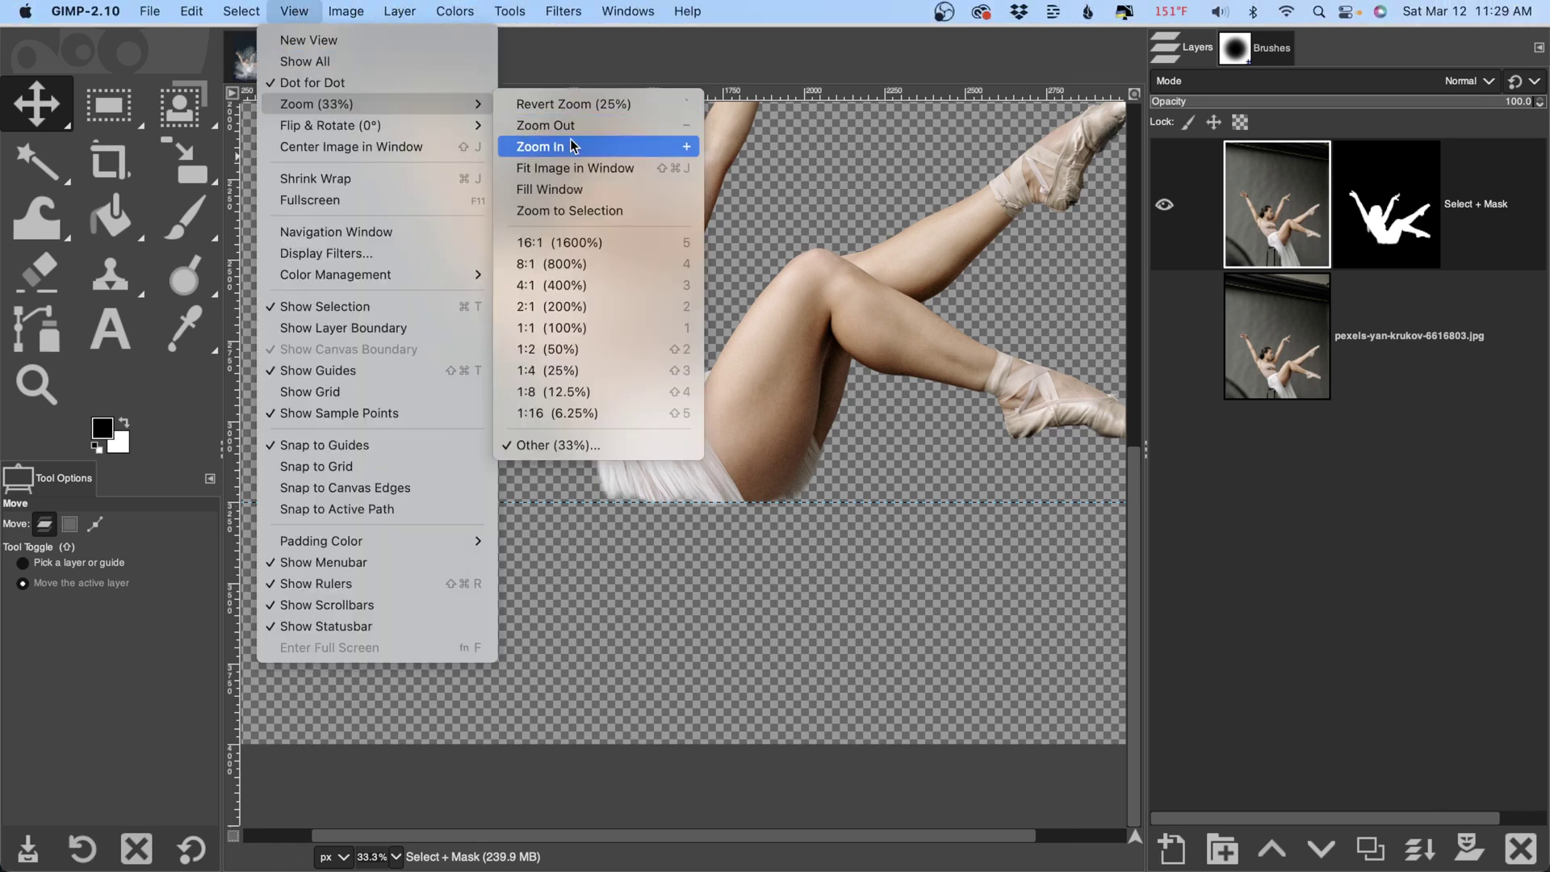
pyautogui.click(680, 171)
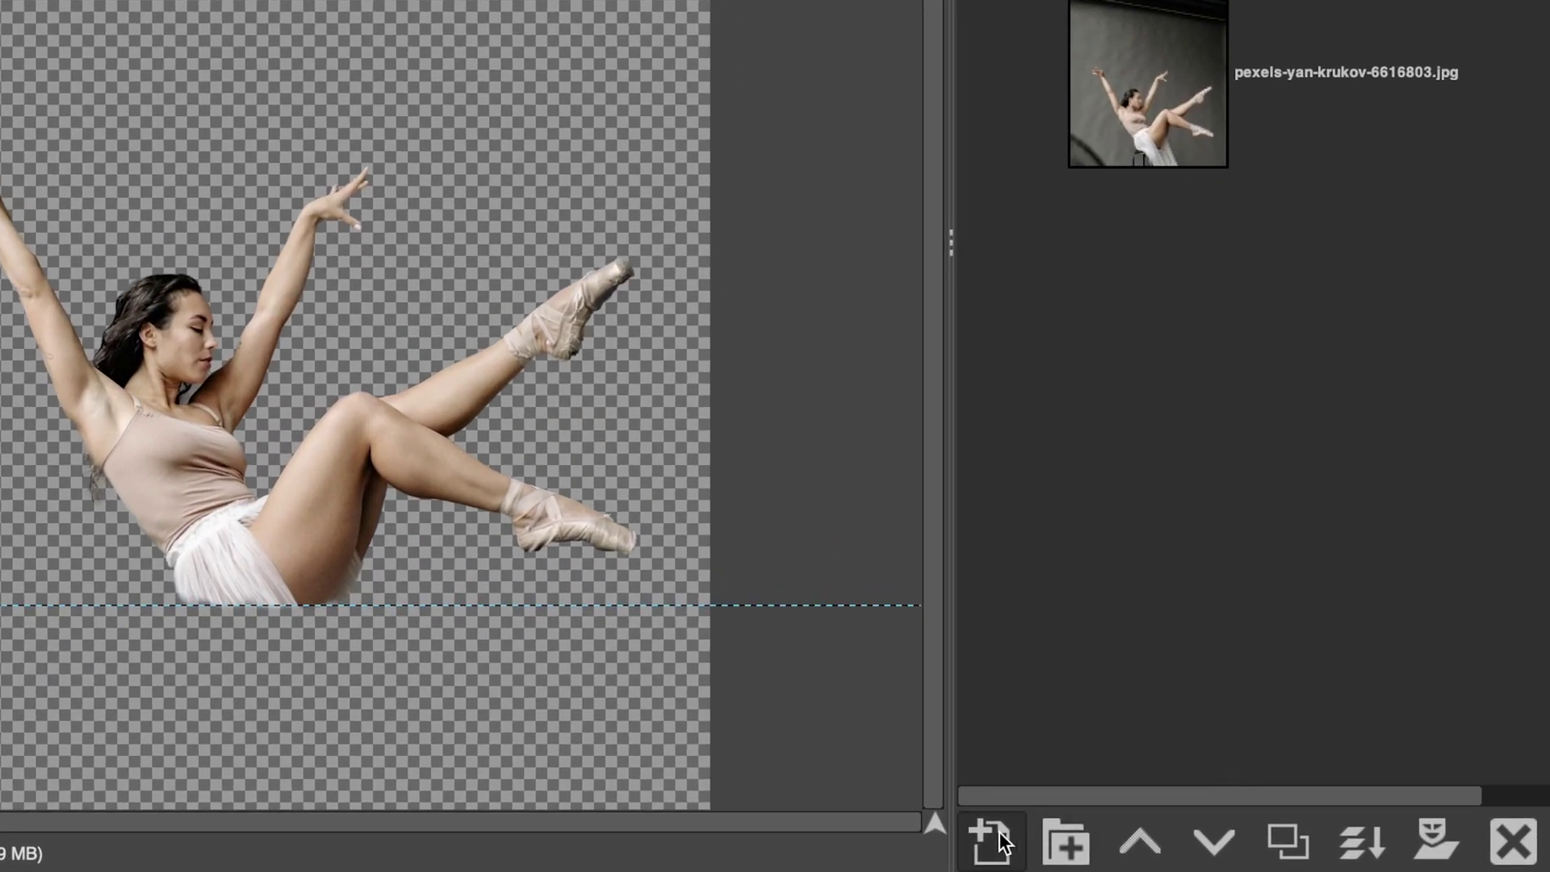
pyautogui.click(1171, 849)
pyautogui.click(906, 309)
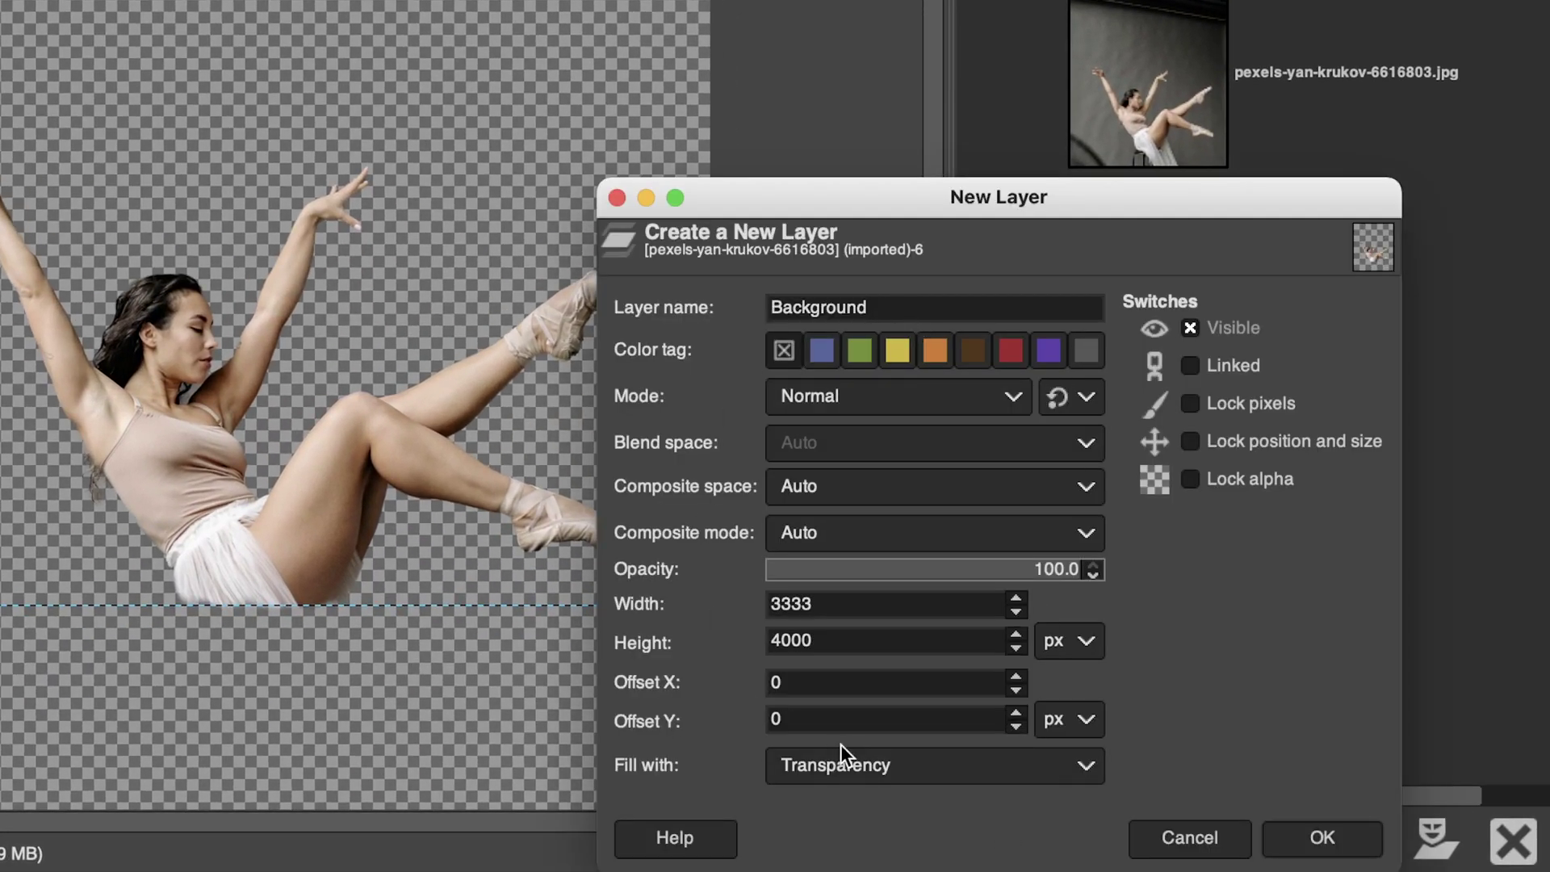
pyautogui.click(875, 765)
pyautogui.click(875, 765)
pyautogui.click(1312, 841)
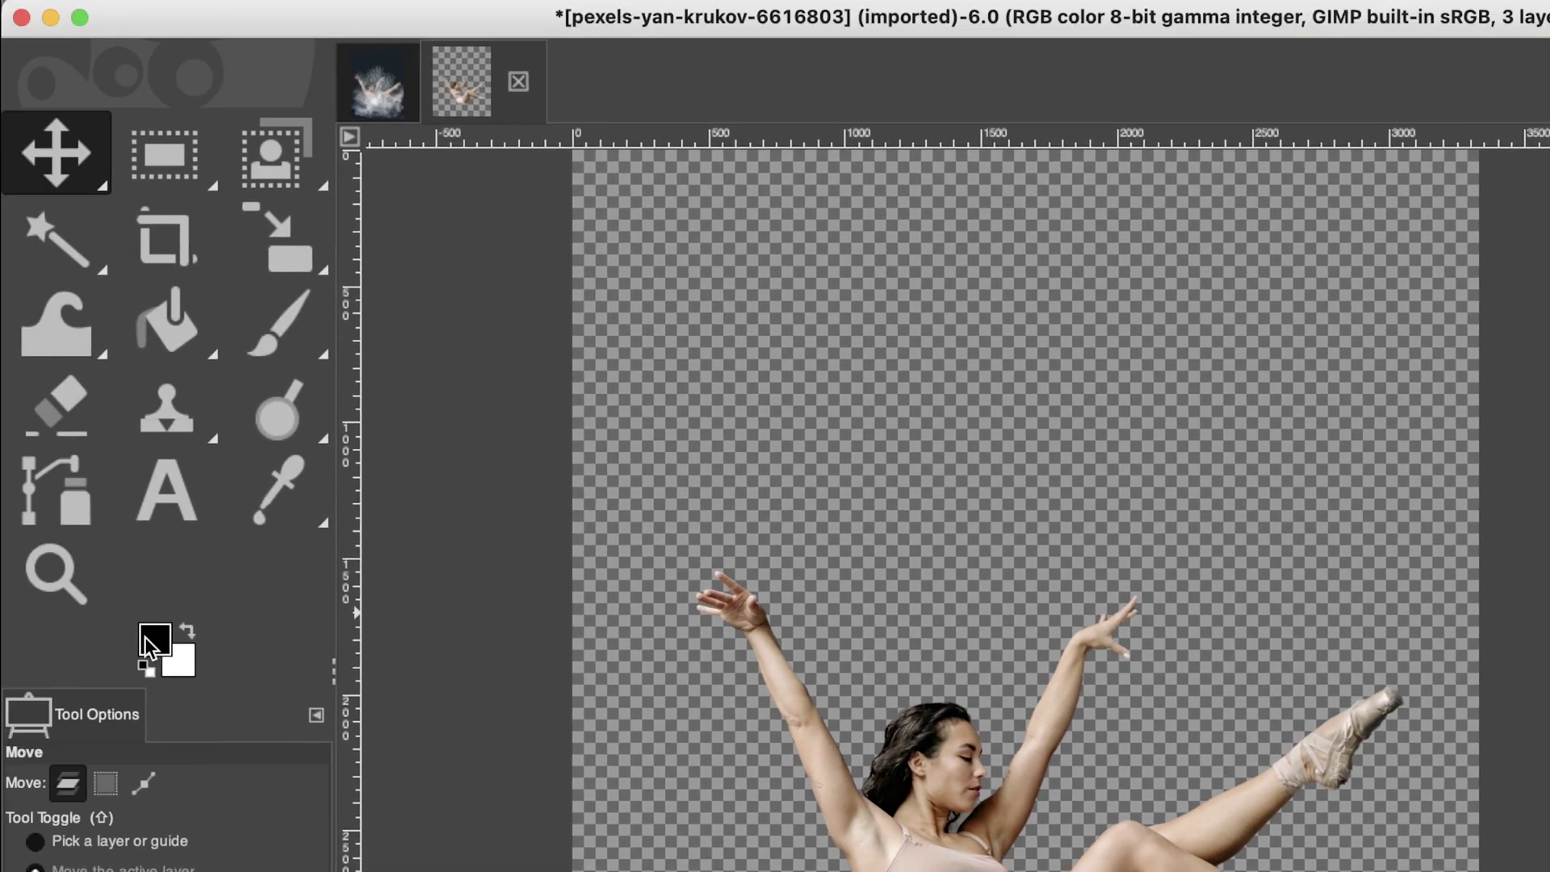
# - Set the foreground colour to the dark blue 17222a
pyautogui.click(154, 639)
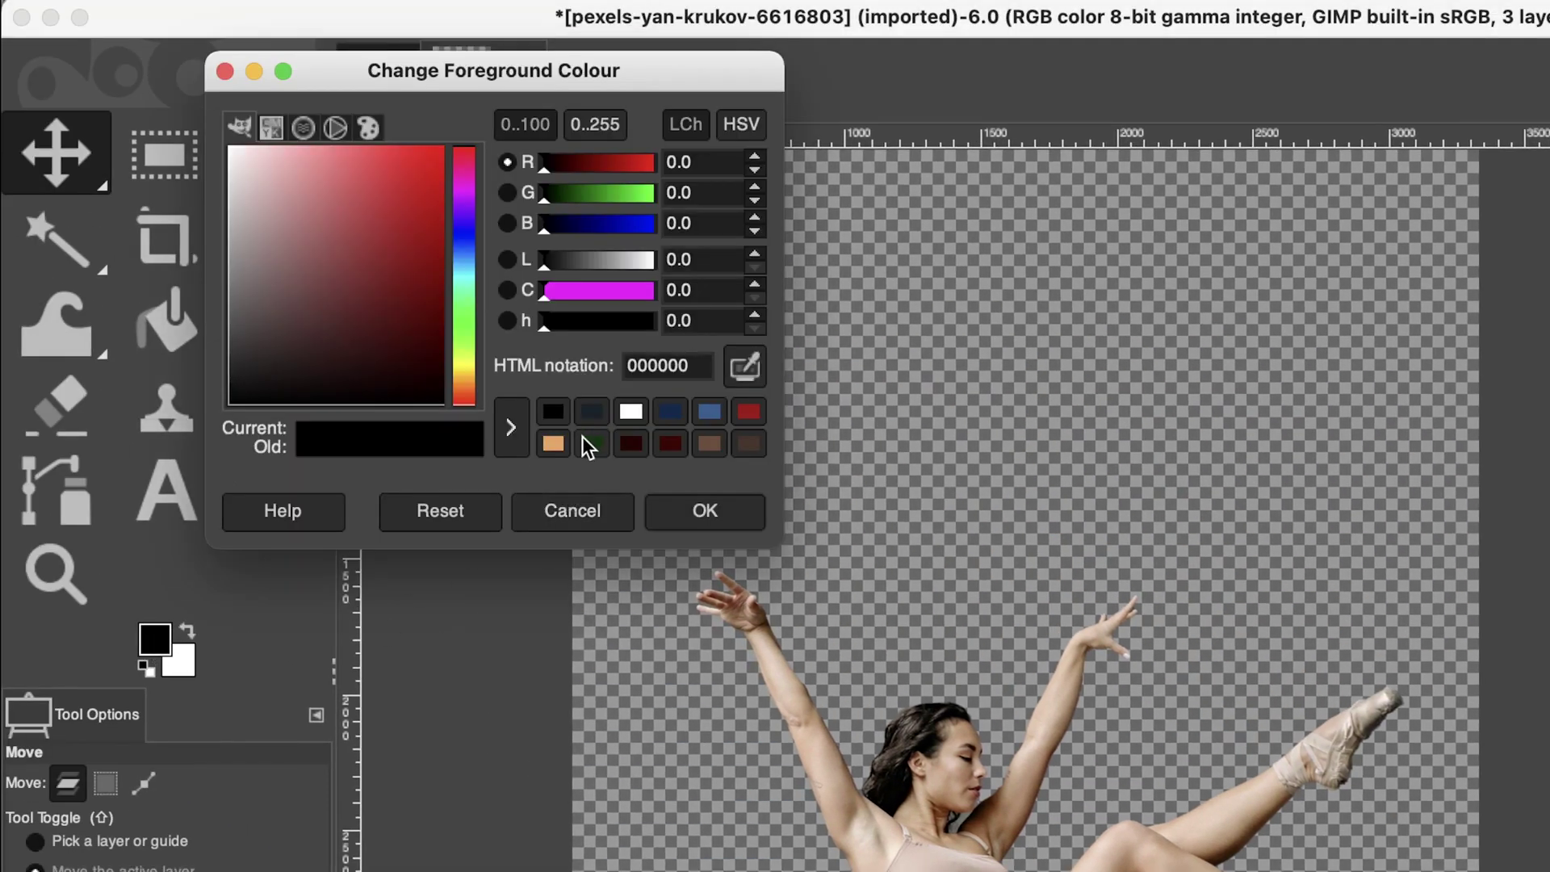
pyautogui.click(590, 416)
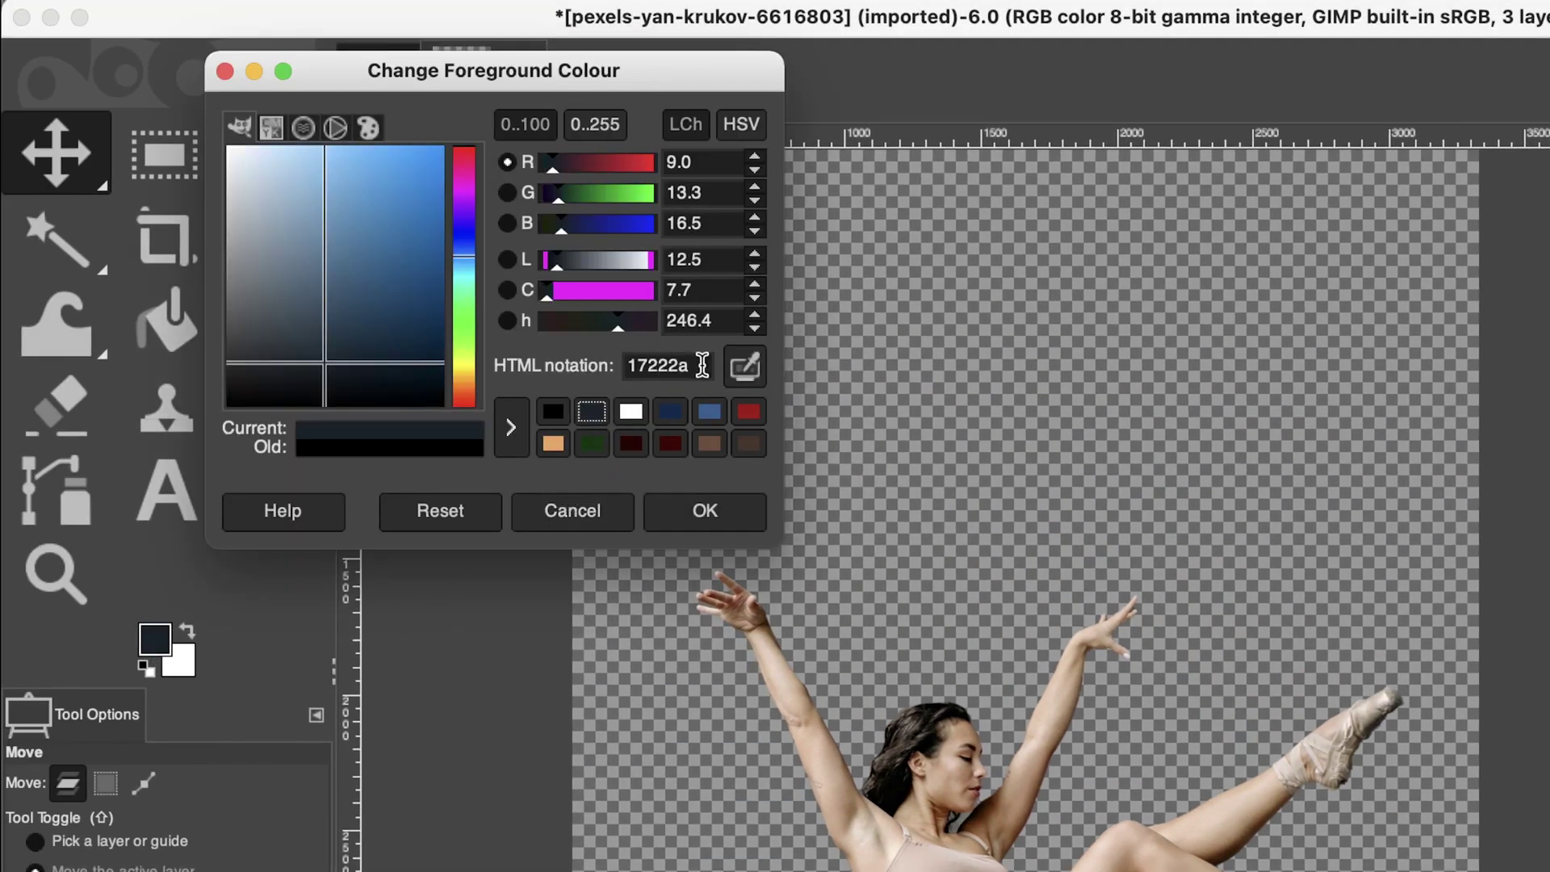
pyautogui.moveTo(699, 365); pyautogui.dragTo(633, 365)
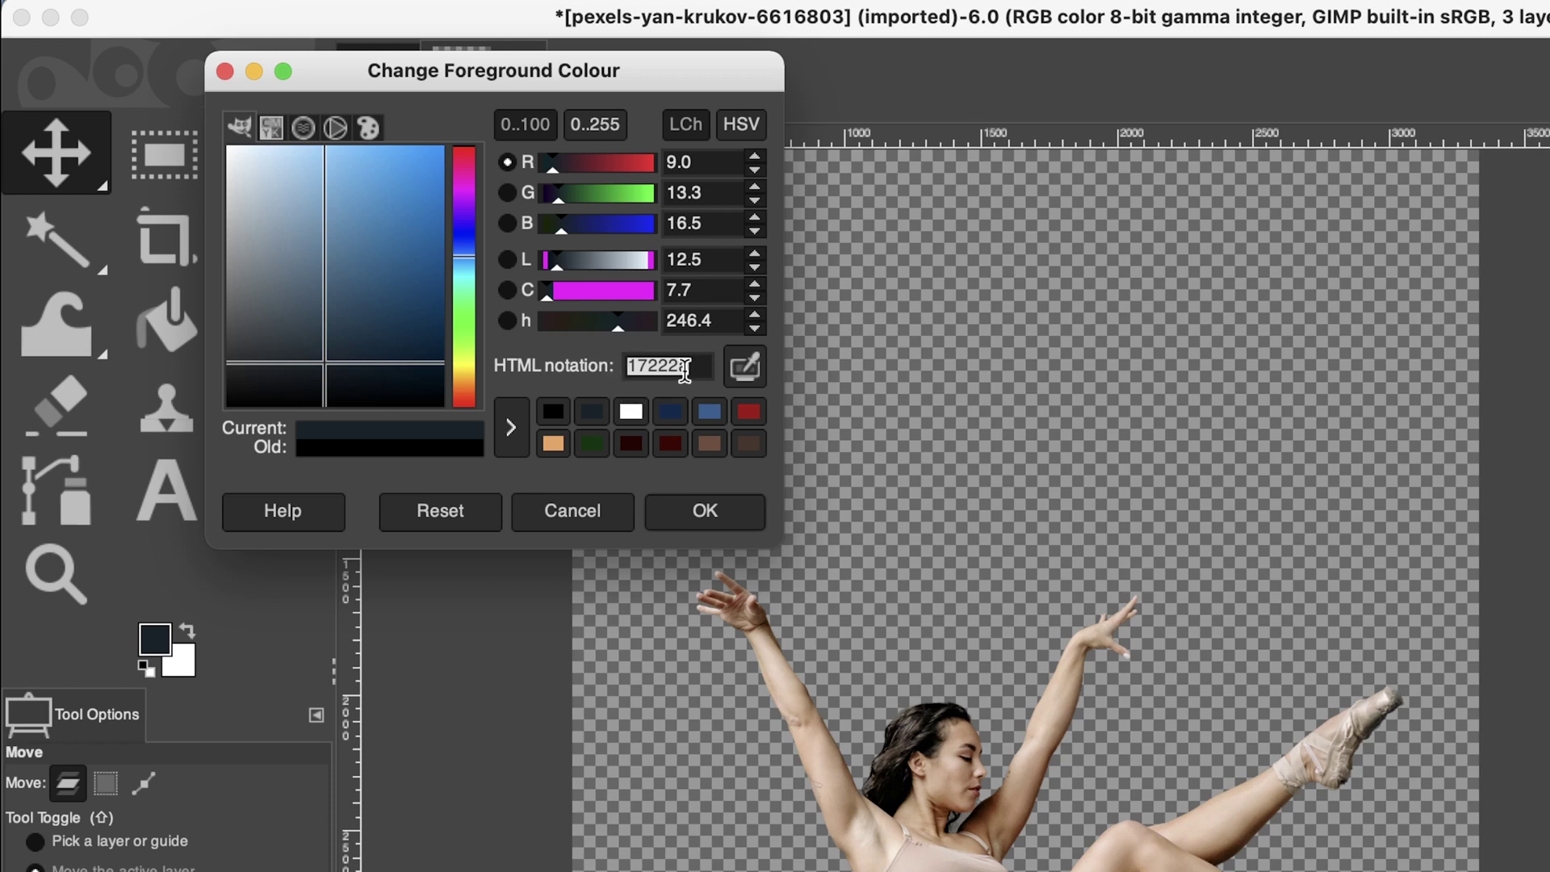
pyautogui.click(693, 365)
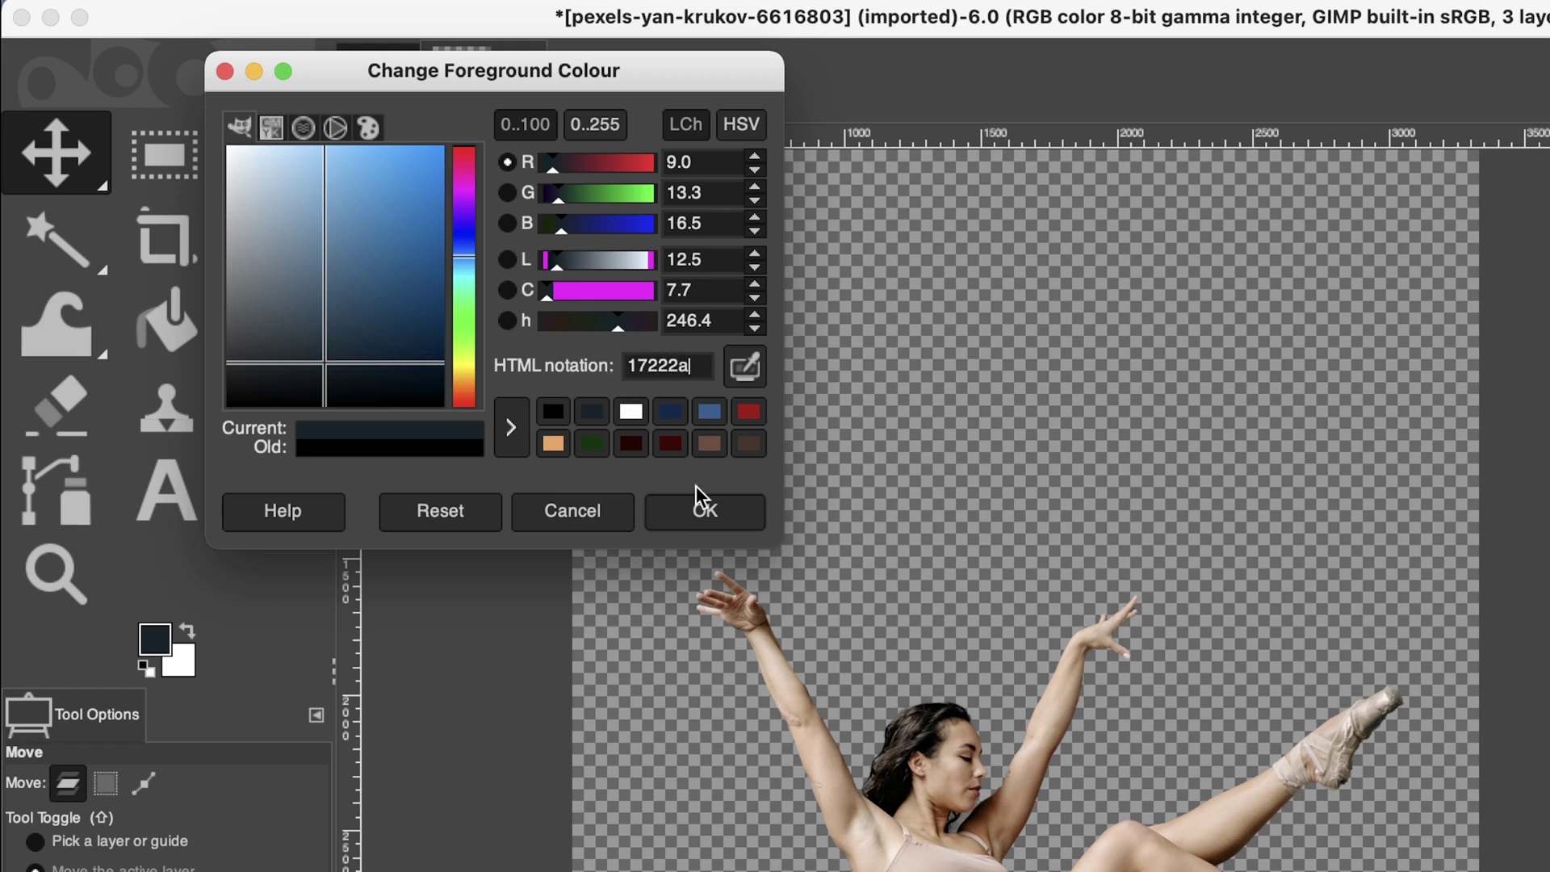
pyautogui.click(702, 511)
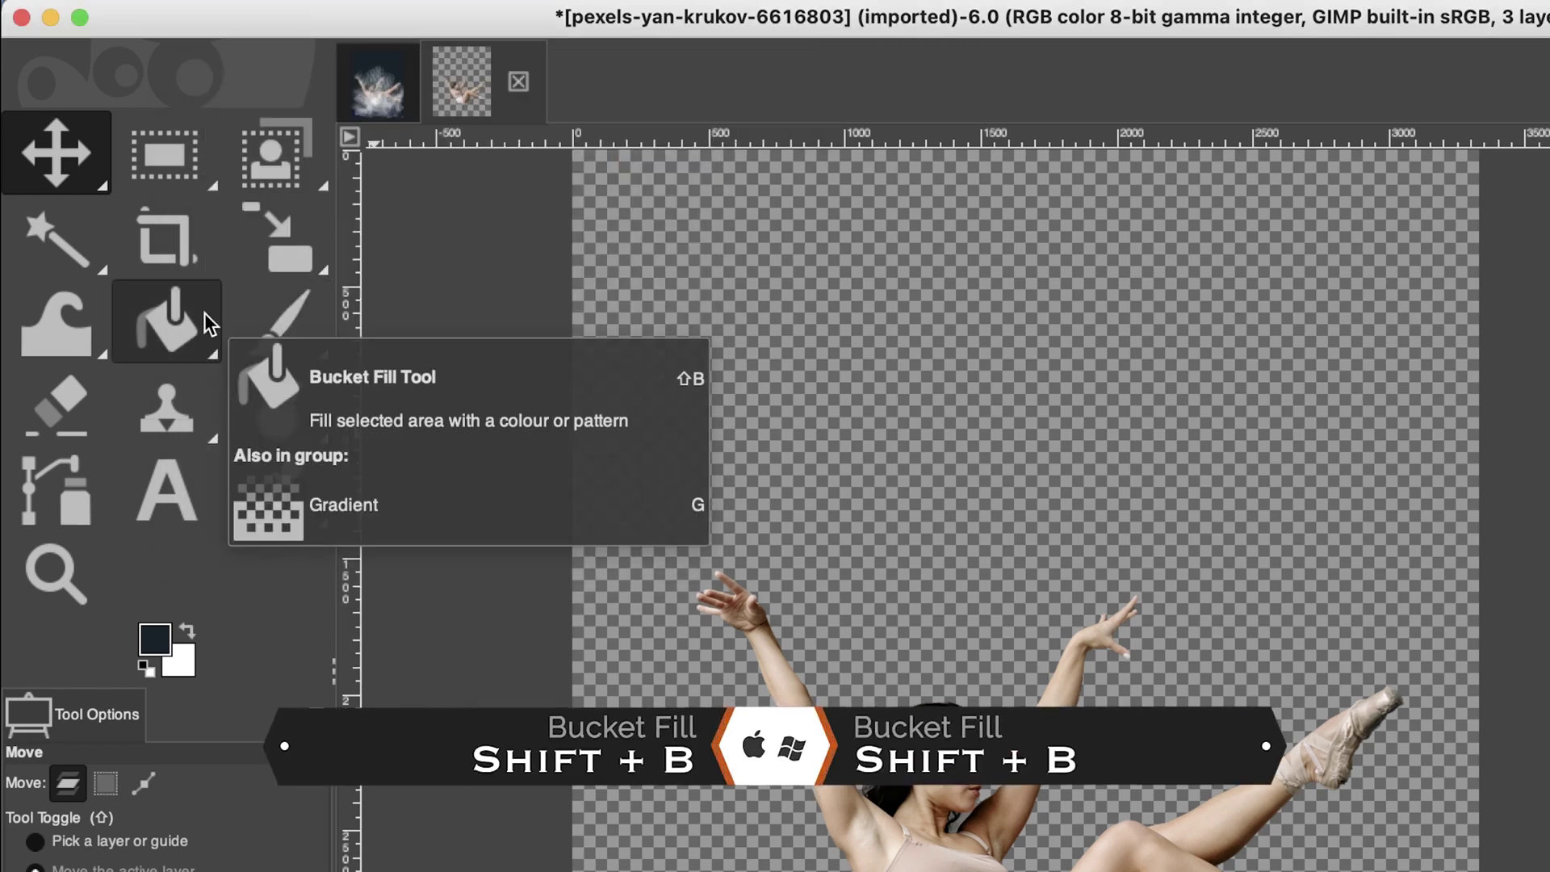
# - Fill the Background layer with the dark blue foreground colour and place it below the Select + Mask layer
pyautogui.click(208, 321)
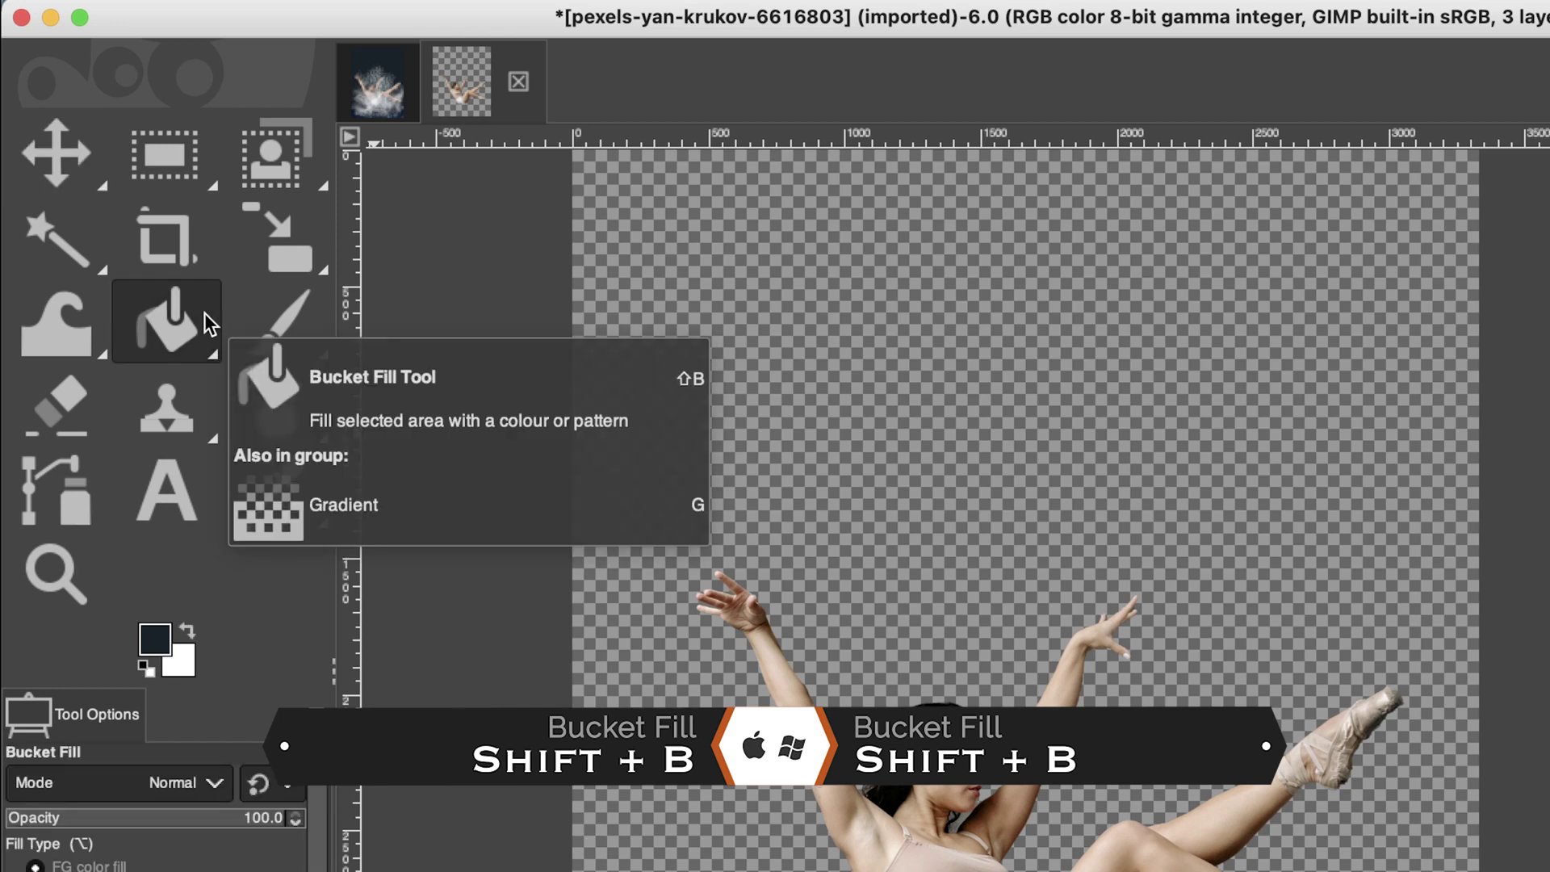
pyautogui.click(981, 541)
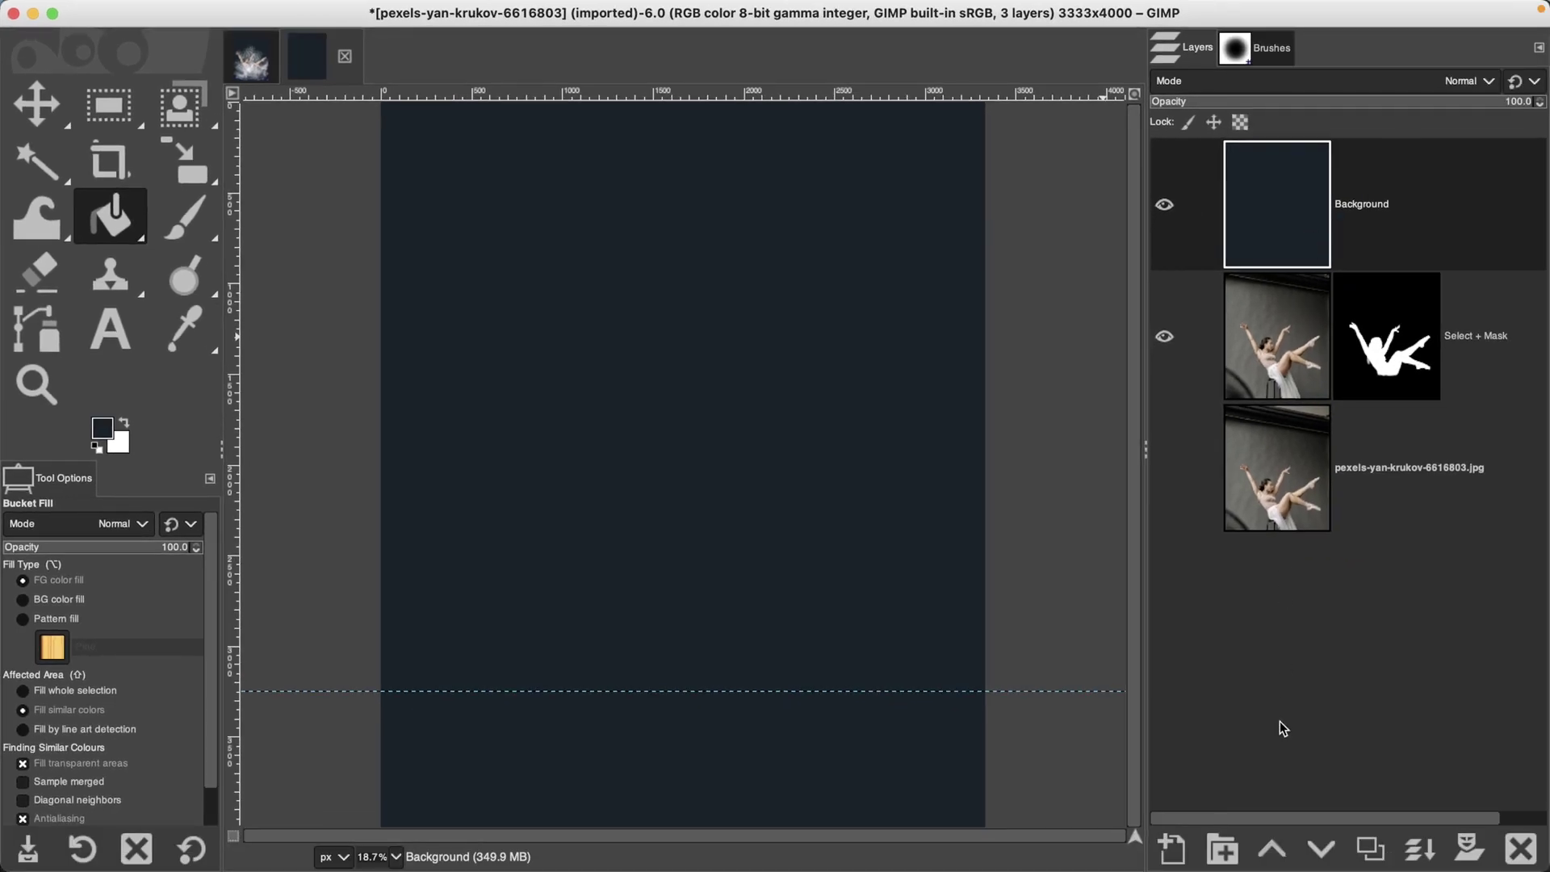
pyautogui.click(1318, 847)
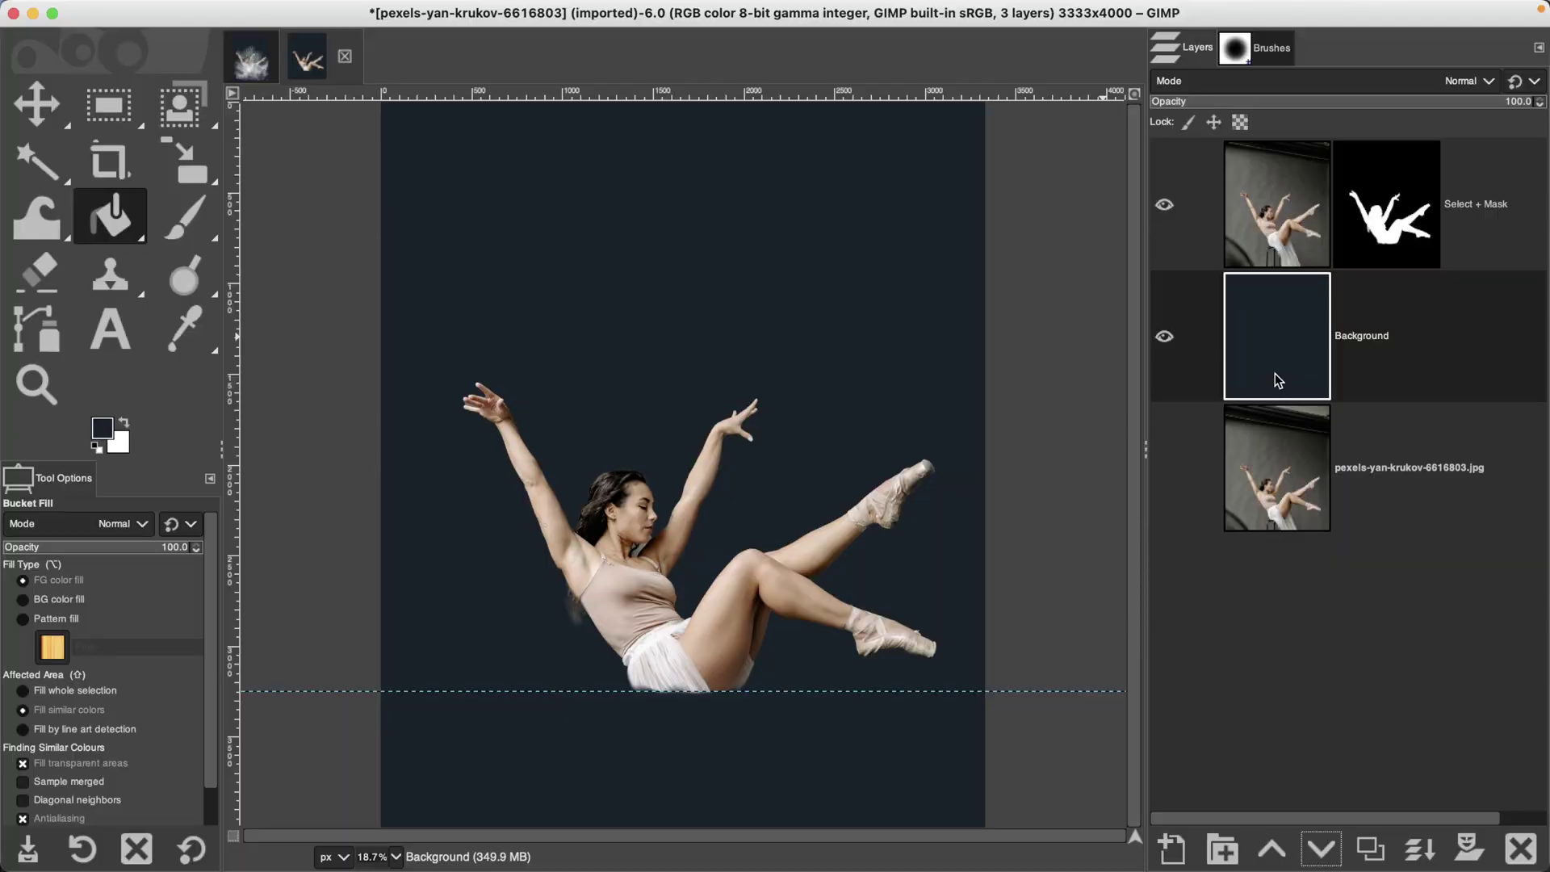
# - Duplicate the Select + Mask layer and apply the layer mask on the copy
pyautogui.click(1296, 221)
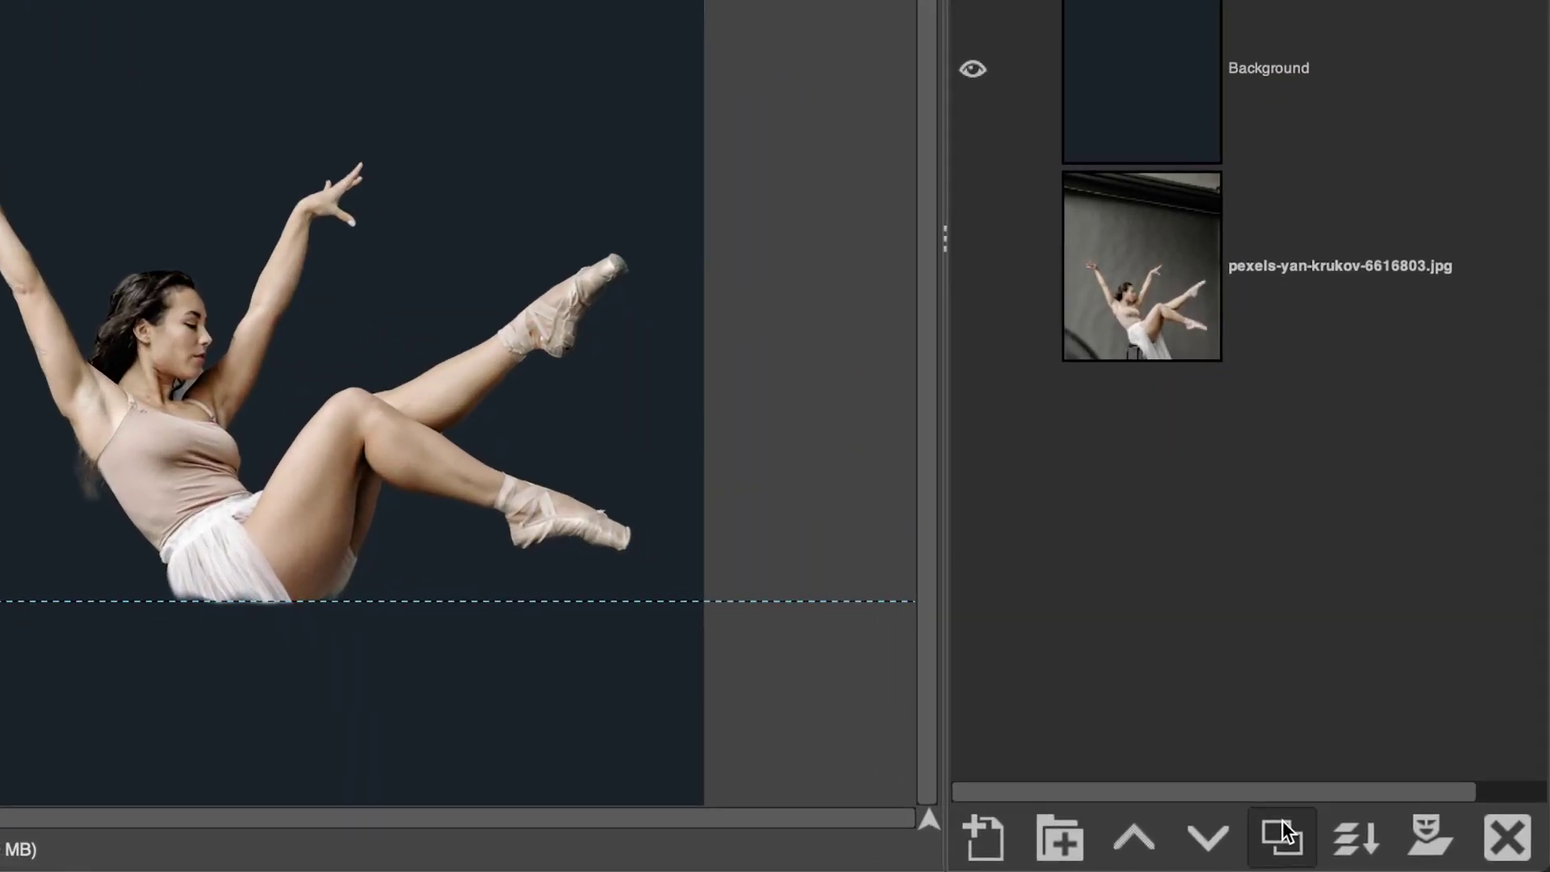
pyautogui.click(1283, 832)
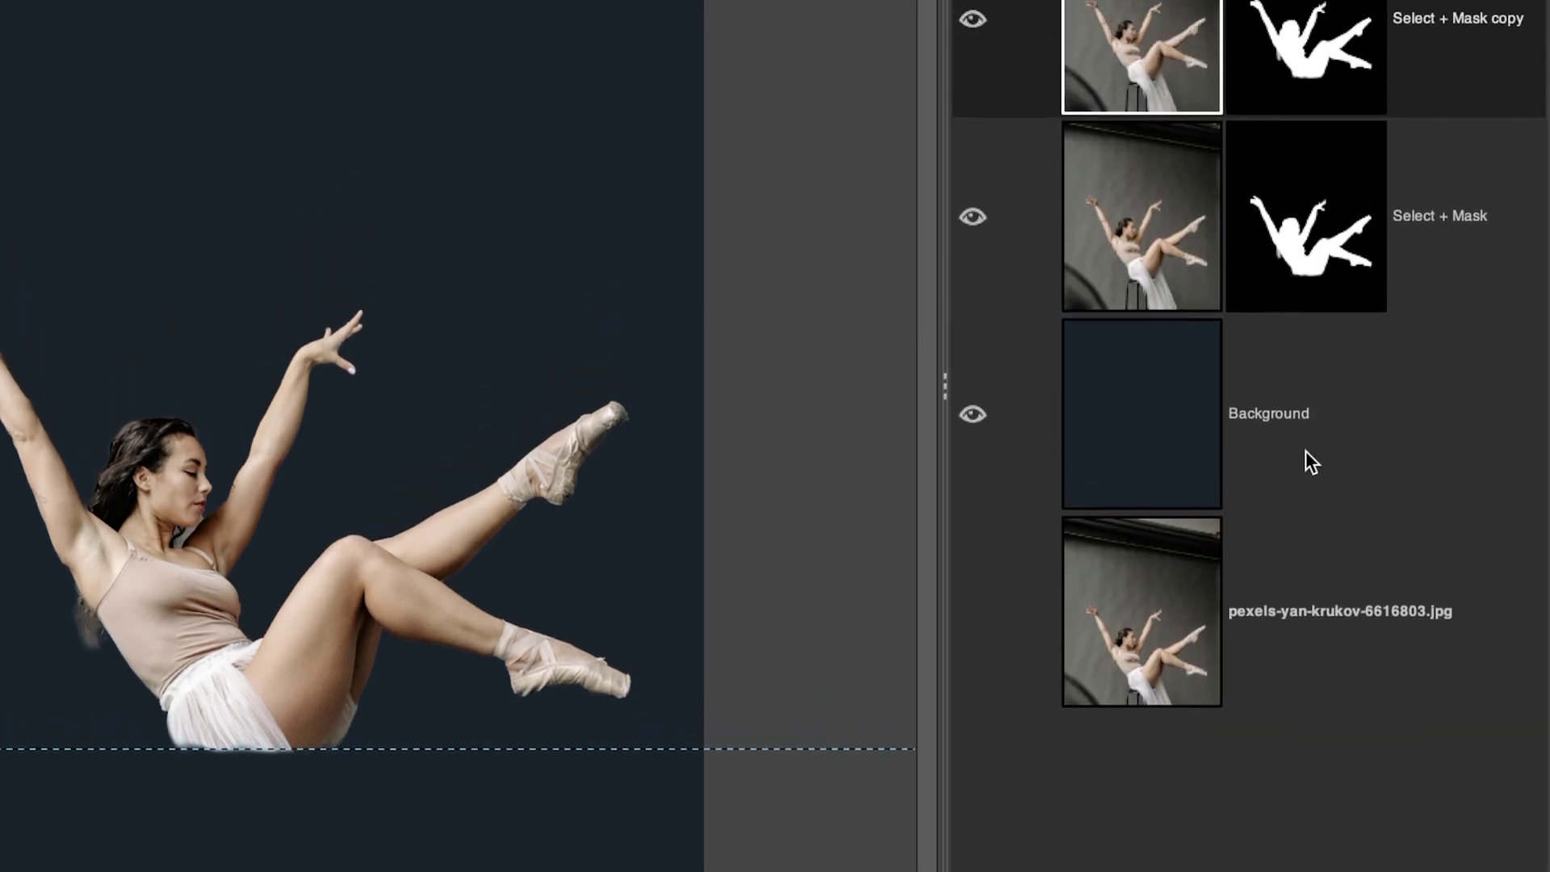
pyautogui.rightClick(1267, 113)
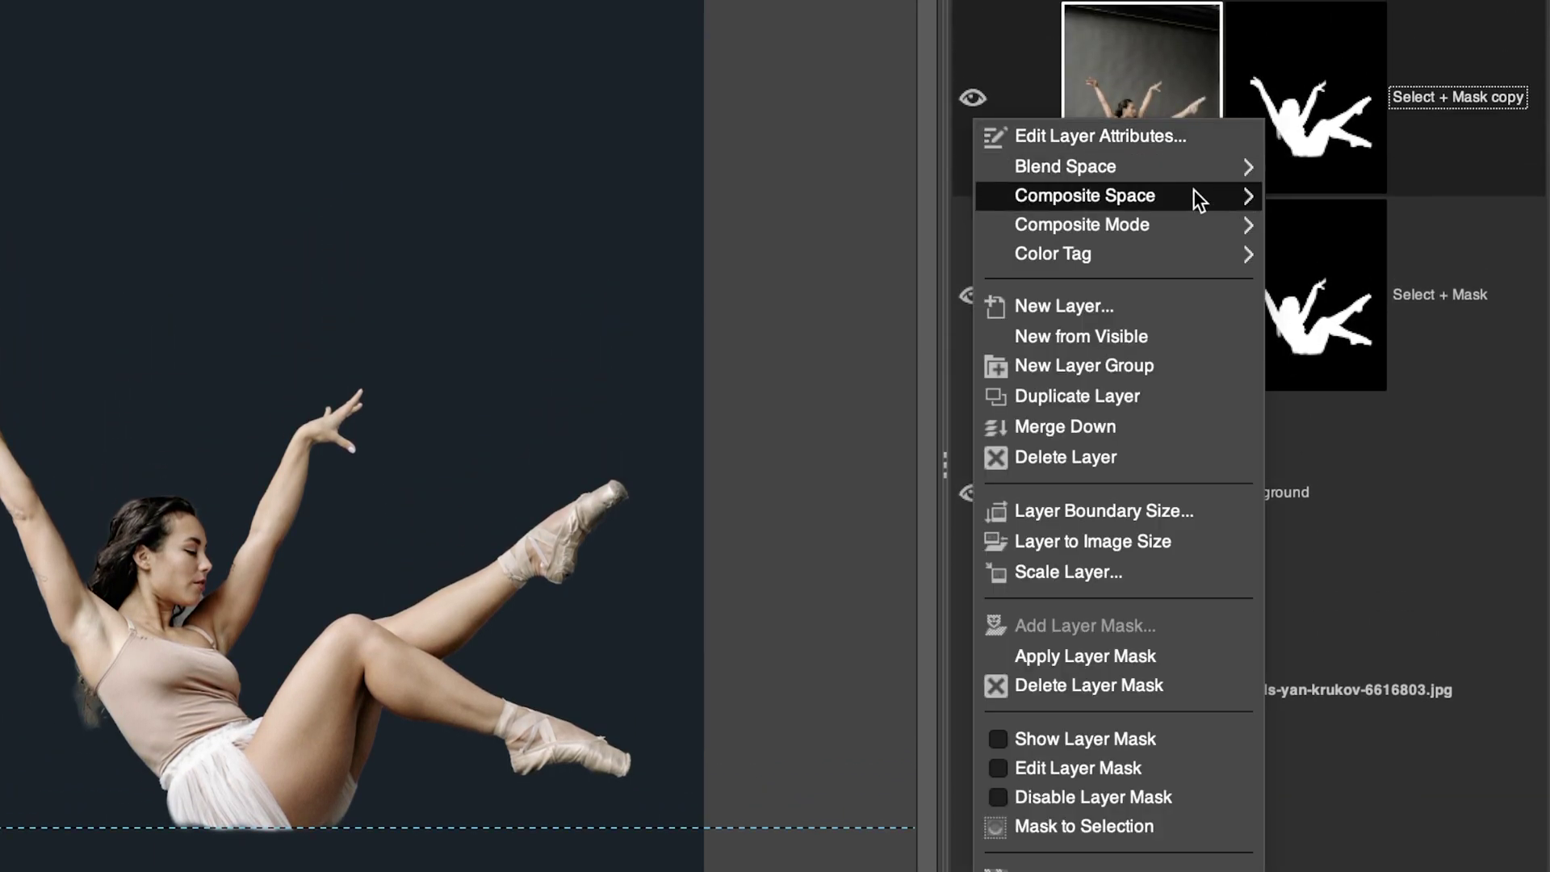
pyautogui.click(1102, 654)
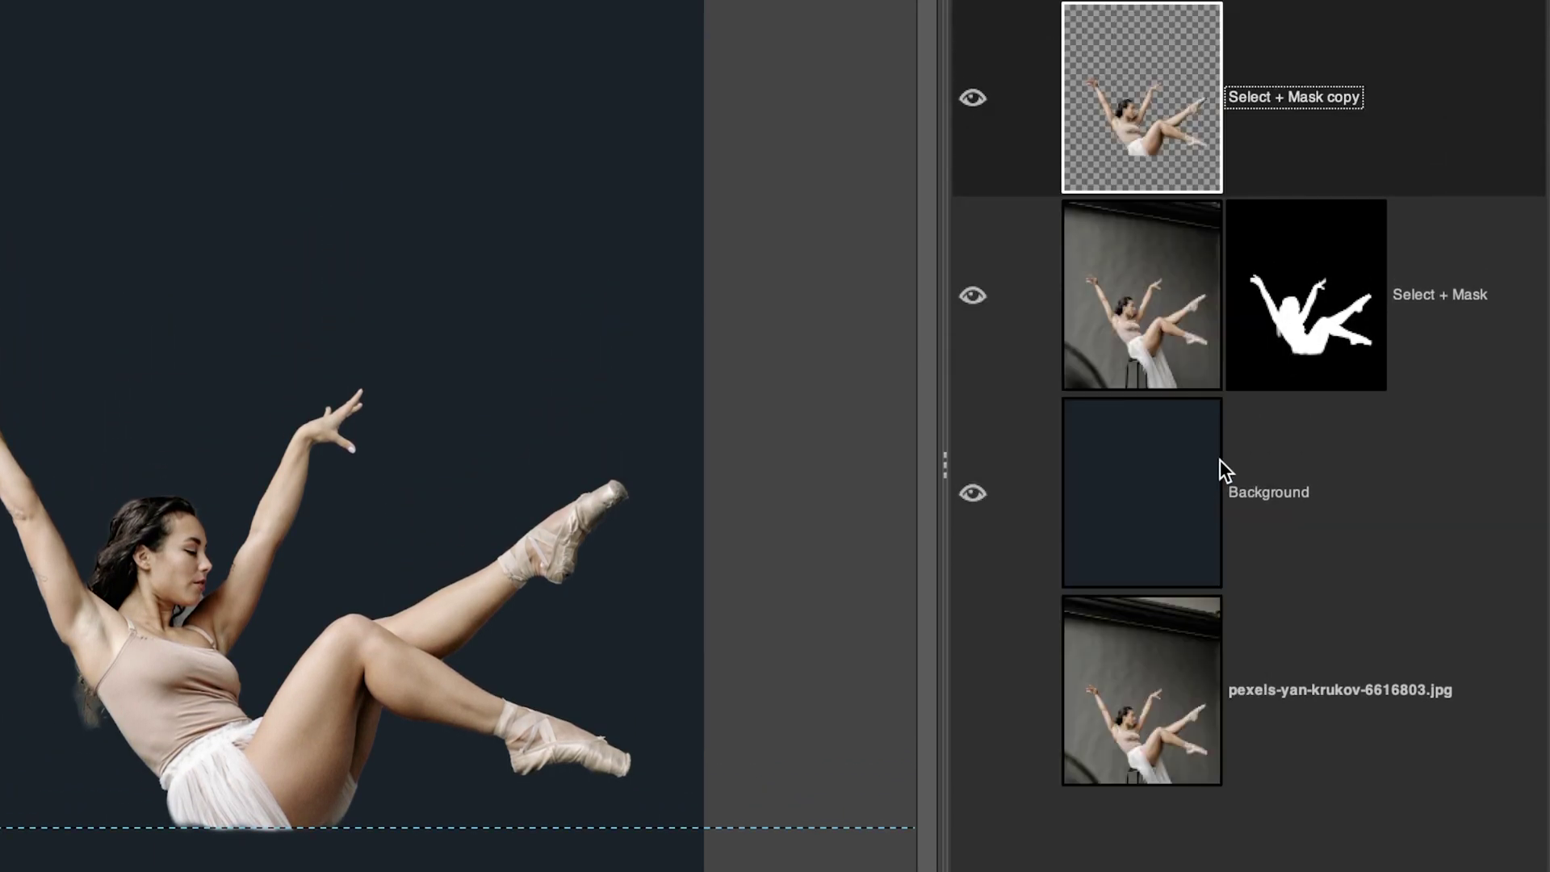
# - Rename the duplicated dancer layer as Reflection
pyautogui.doubleClick(1277, 88)
pyautogui.write('Re')
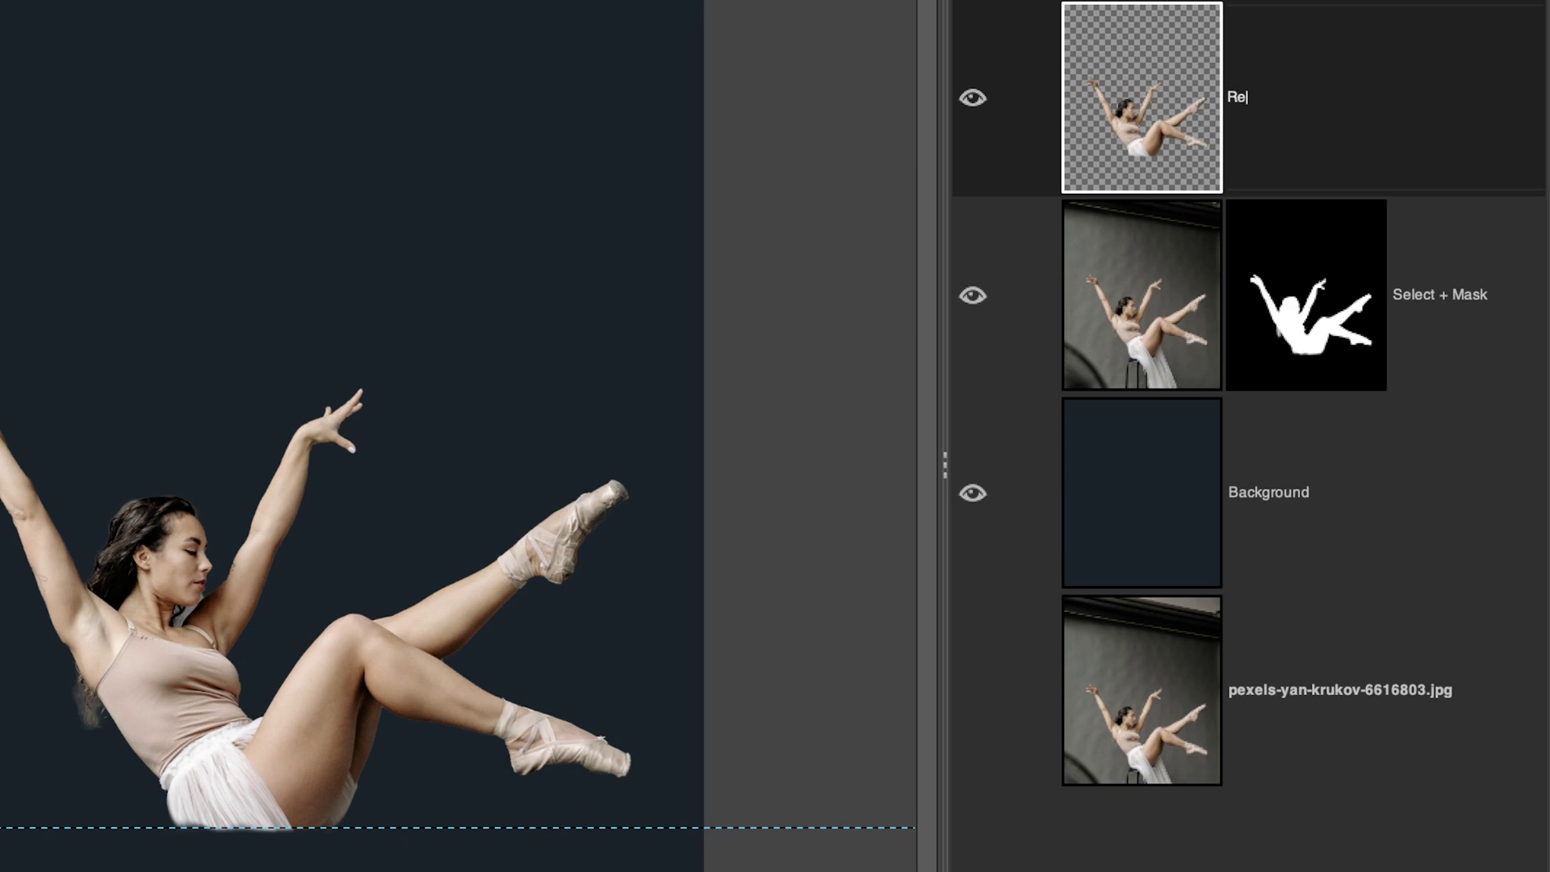
pyautogui.write('flection')
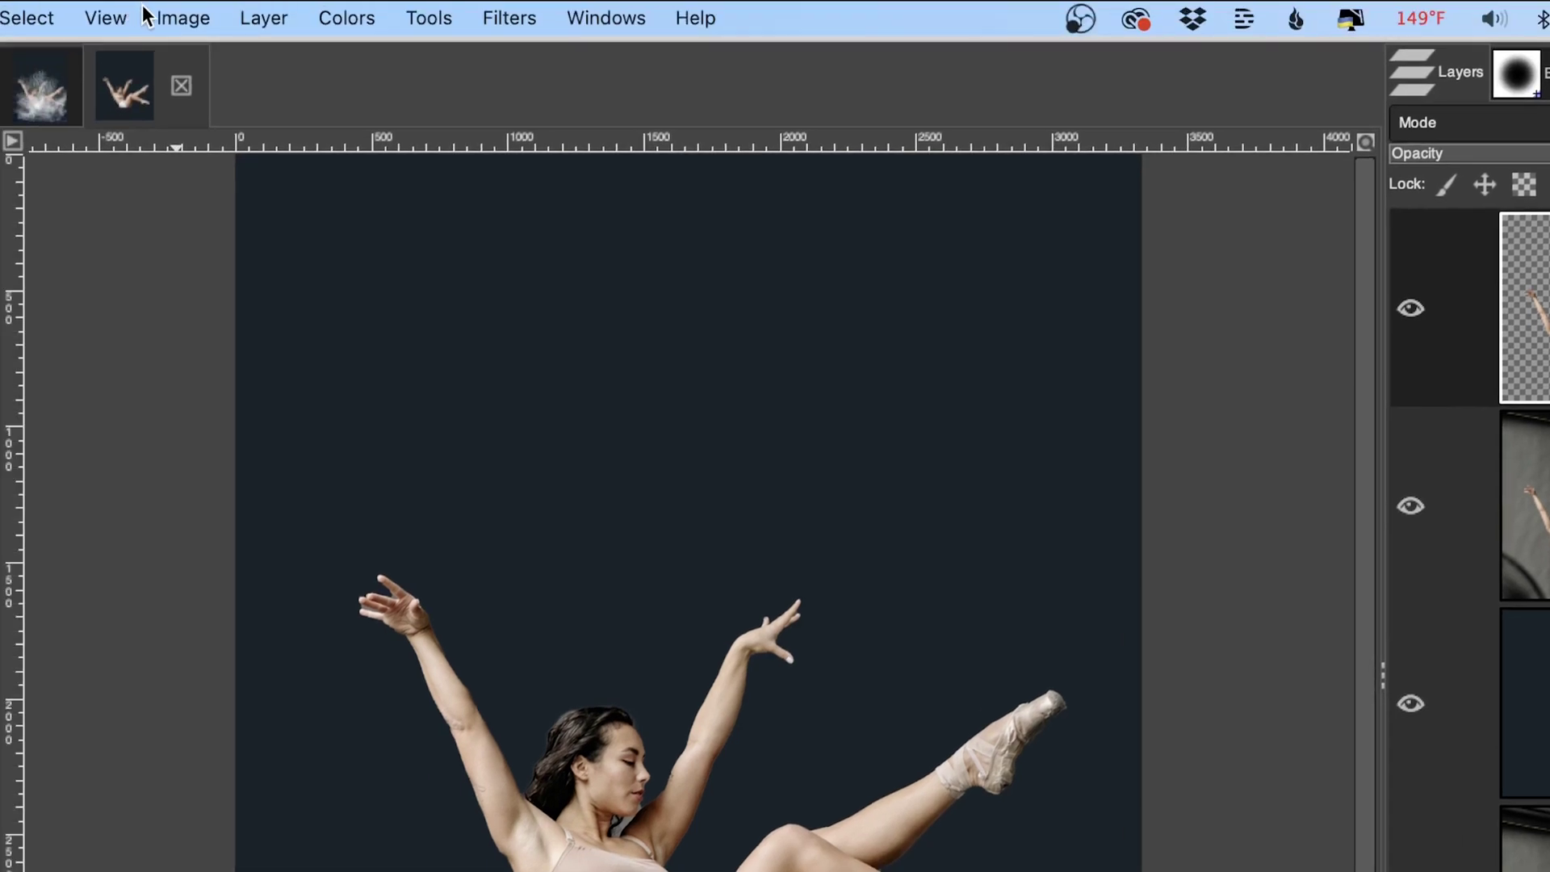
# - Flip the Reflection layer vertically and move it down until its skirt edge meets the guide below the dancer
pyautogui.click(255, 11)
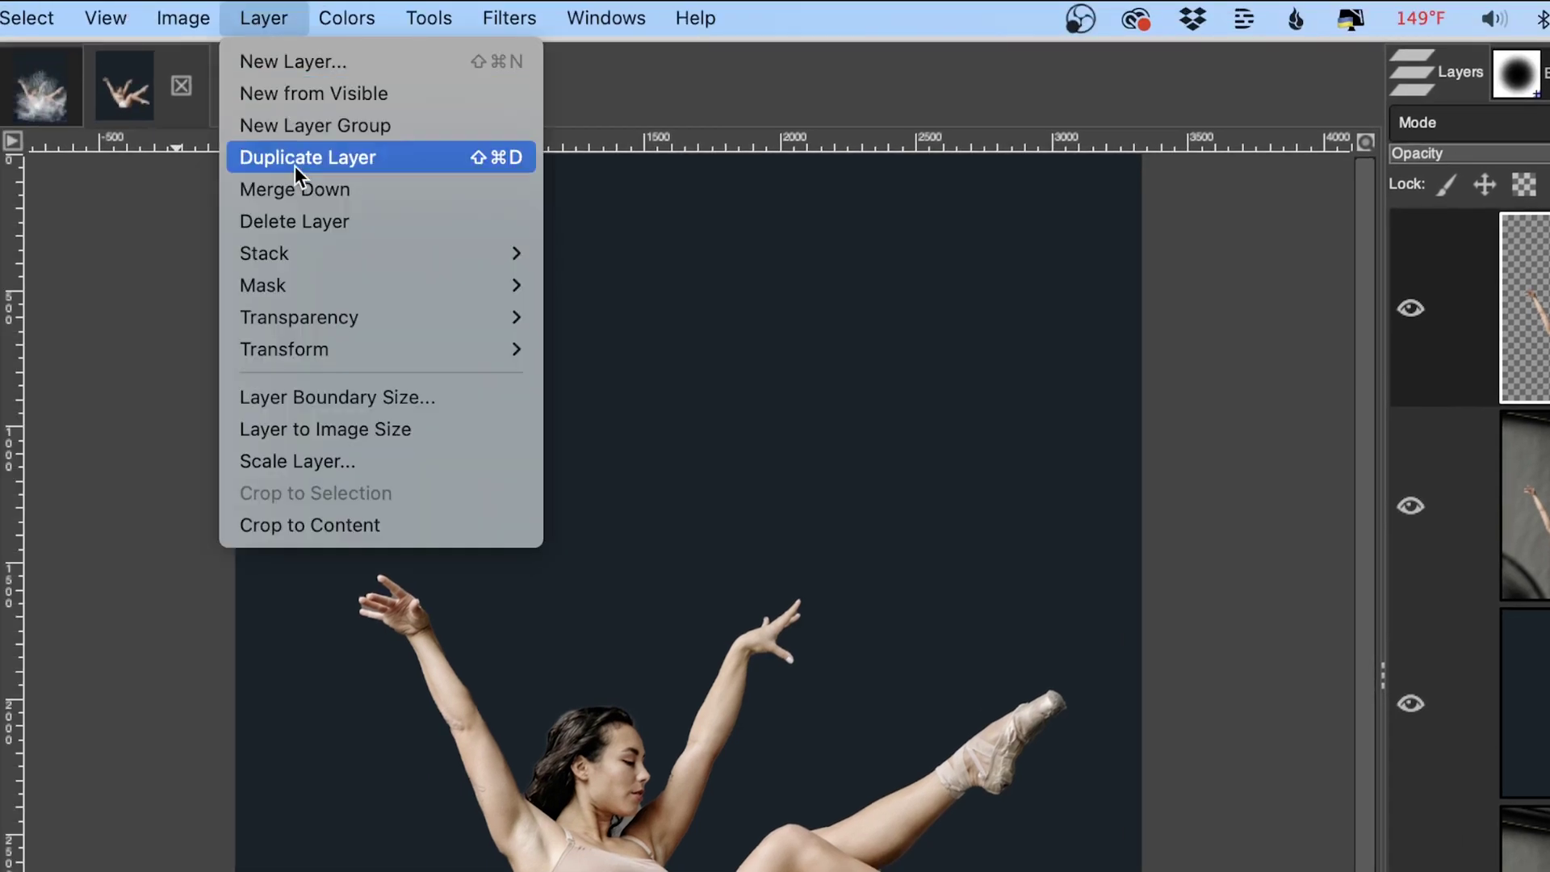
pyautogui.moveTo(327, 347)
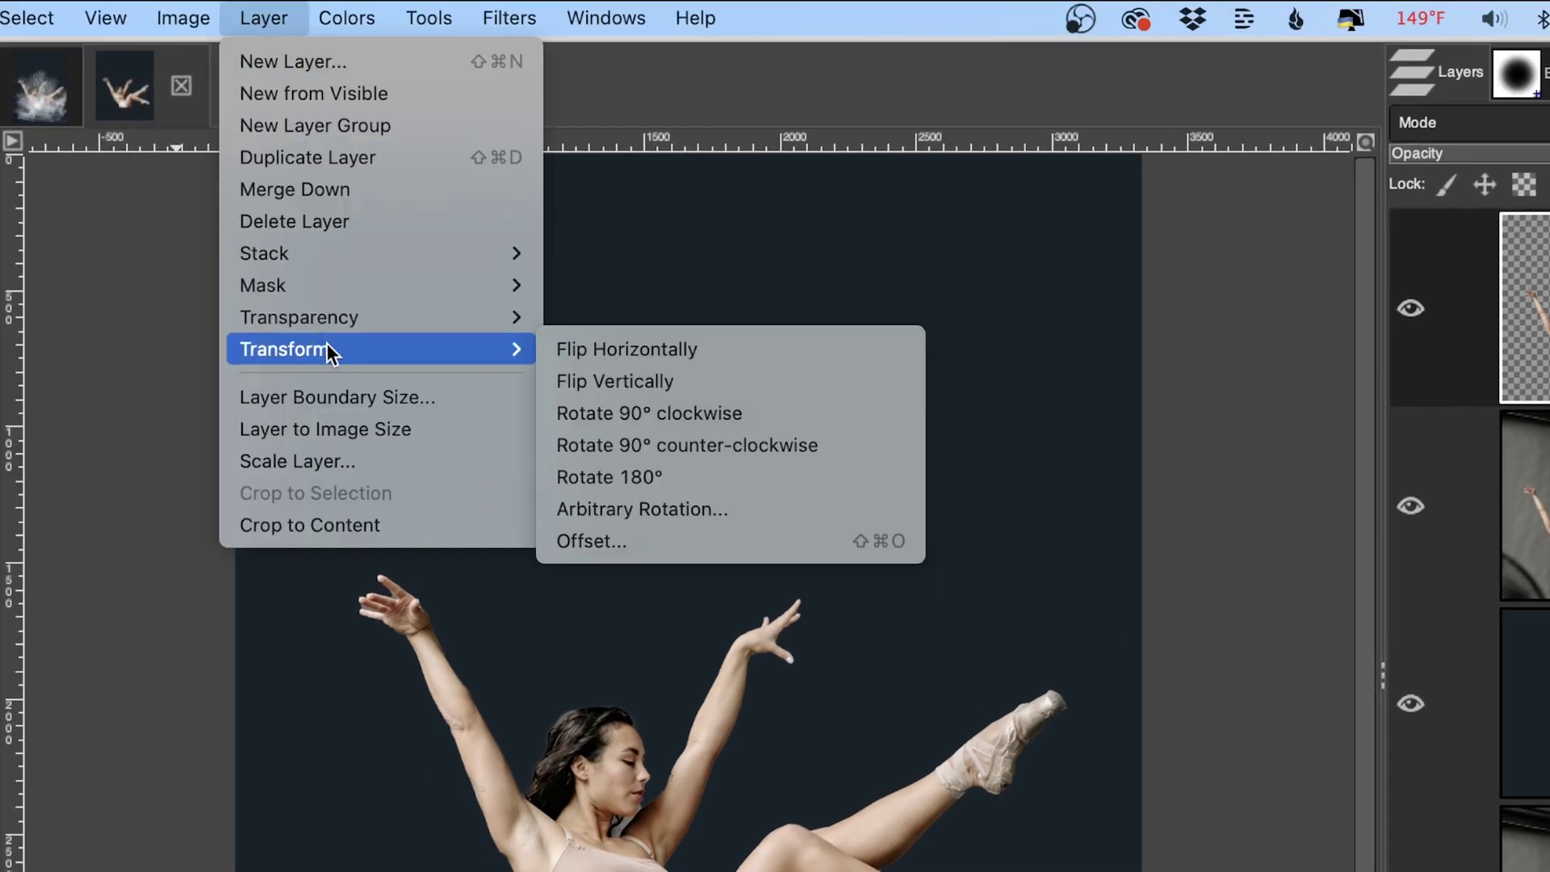
pyautogui.click(611, 383)
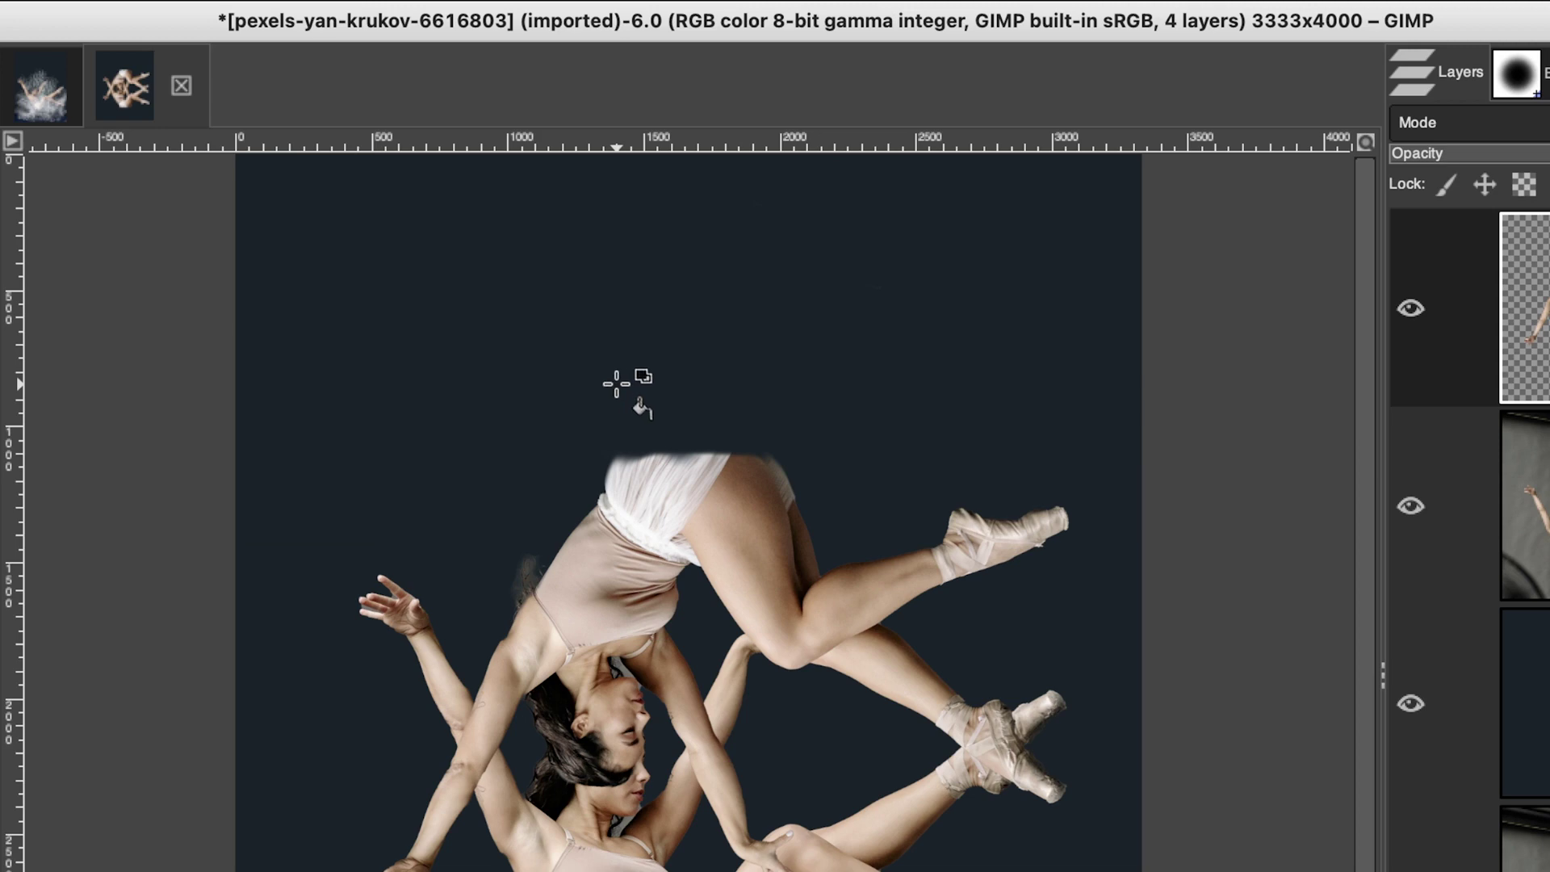
pyautogui.press('m')
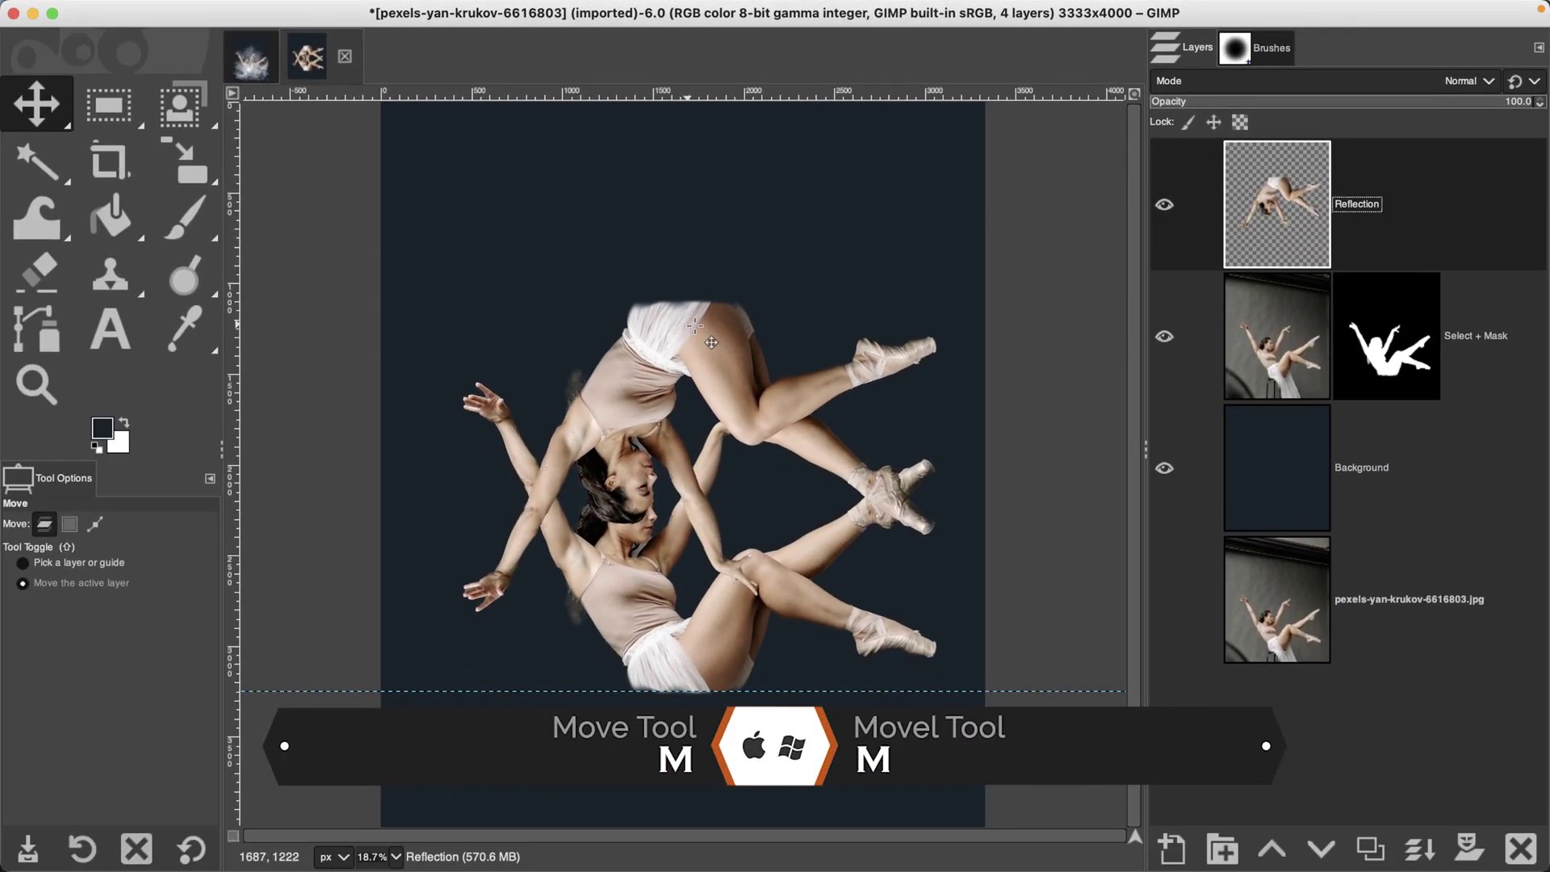
pyautogui.moveTo(713, 341); pyautogui.dragTo(706, 719)
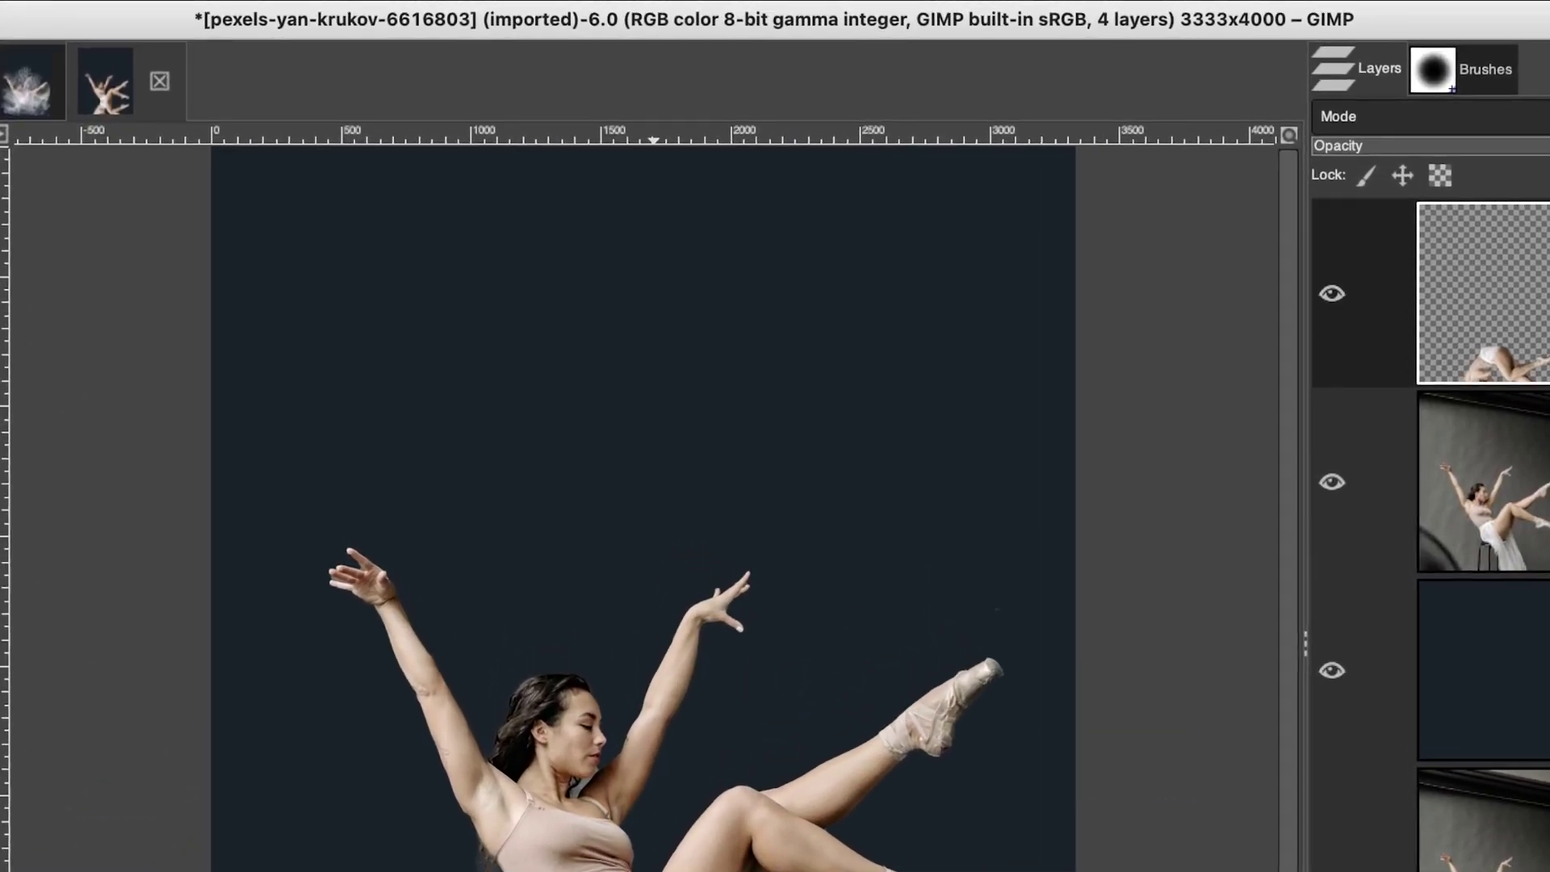
# - Darken the Reflection layer with Curves by pulling the middle of the Value curve down
pyautogui.click(296, 17)
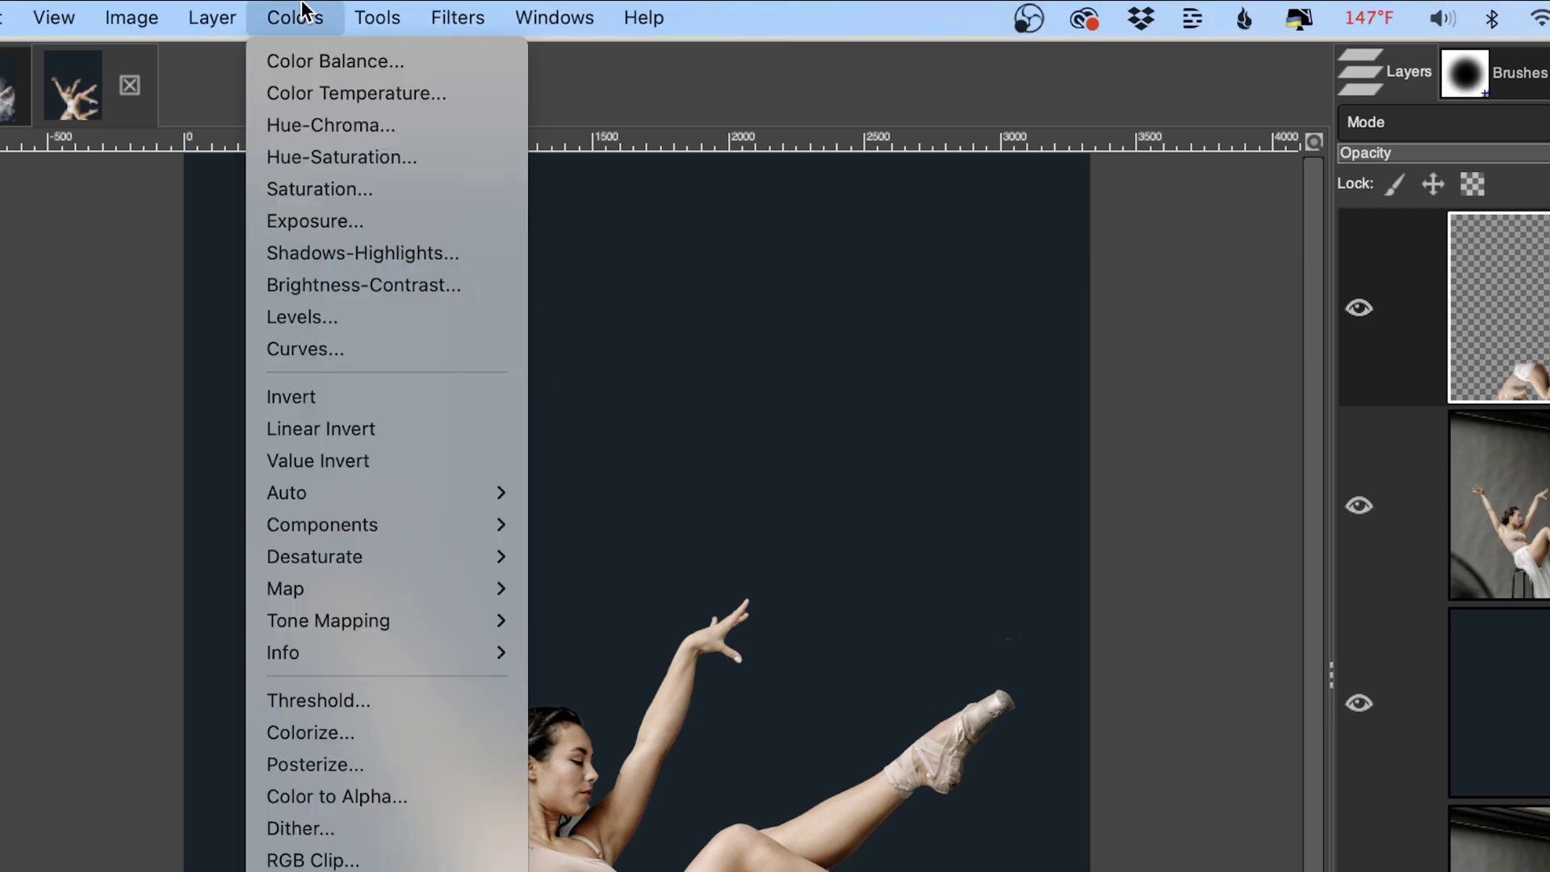
pyautogui.click(366, 349)
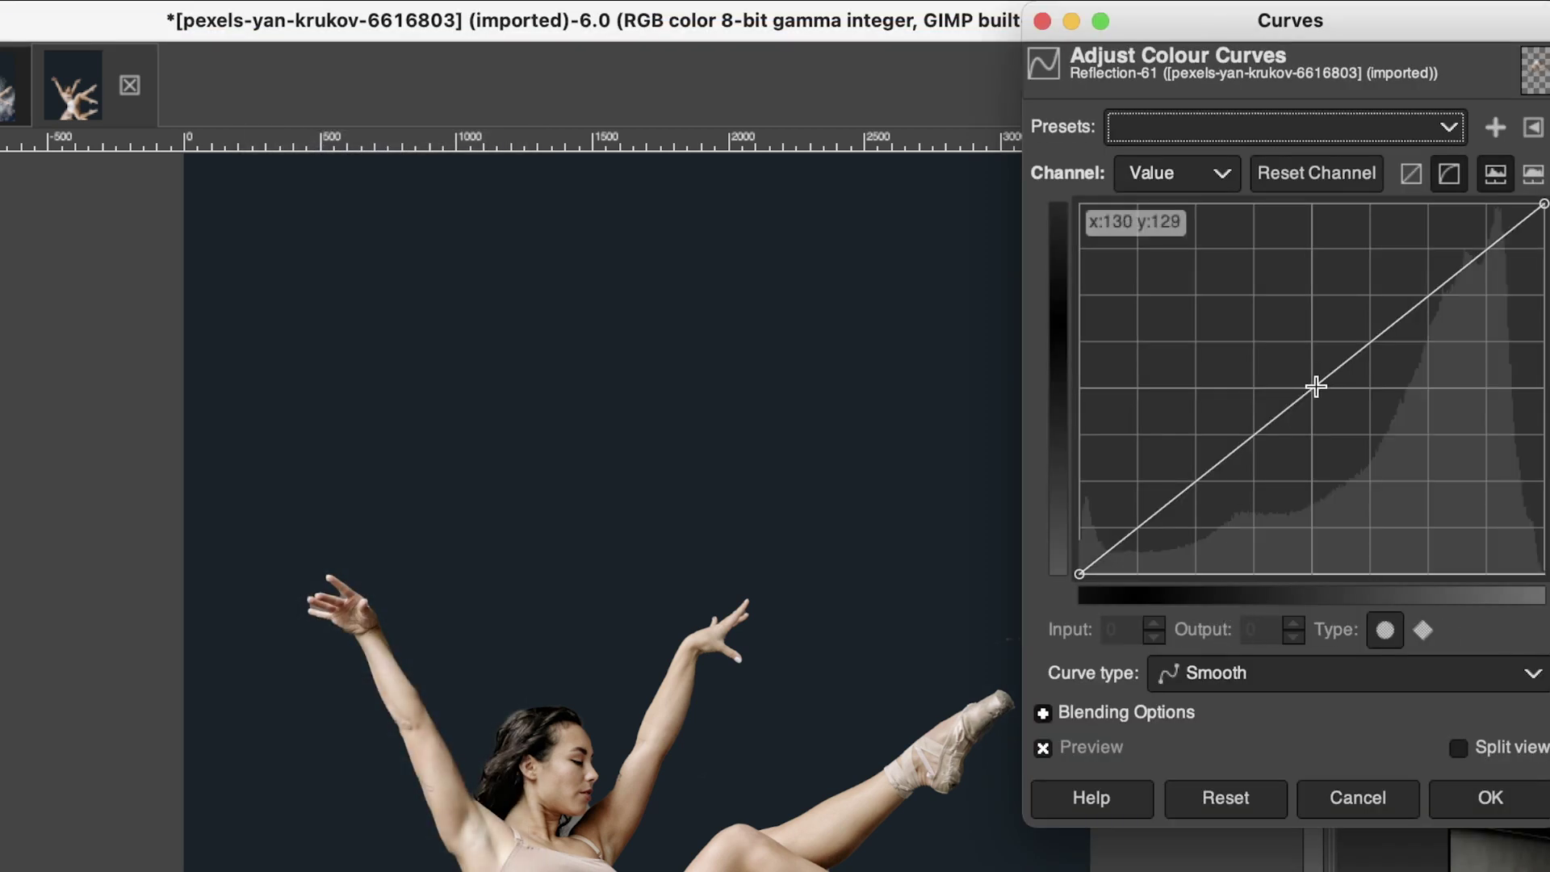
pyautogui.moveTo(1315, 386); pyautogui.dragTo(1368, 470)
pyautogui.click(1490, 797)
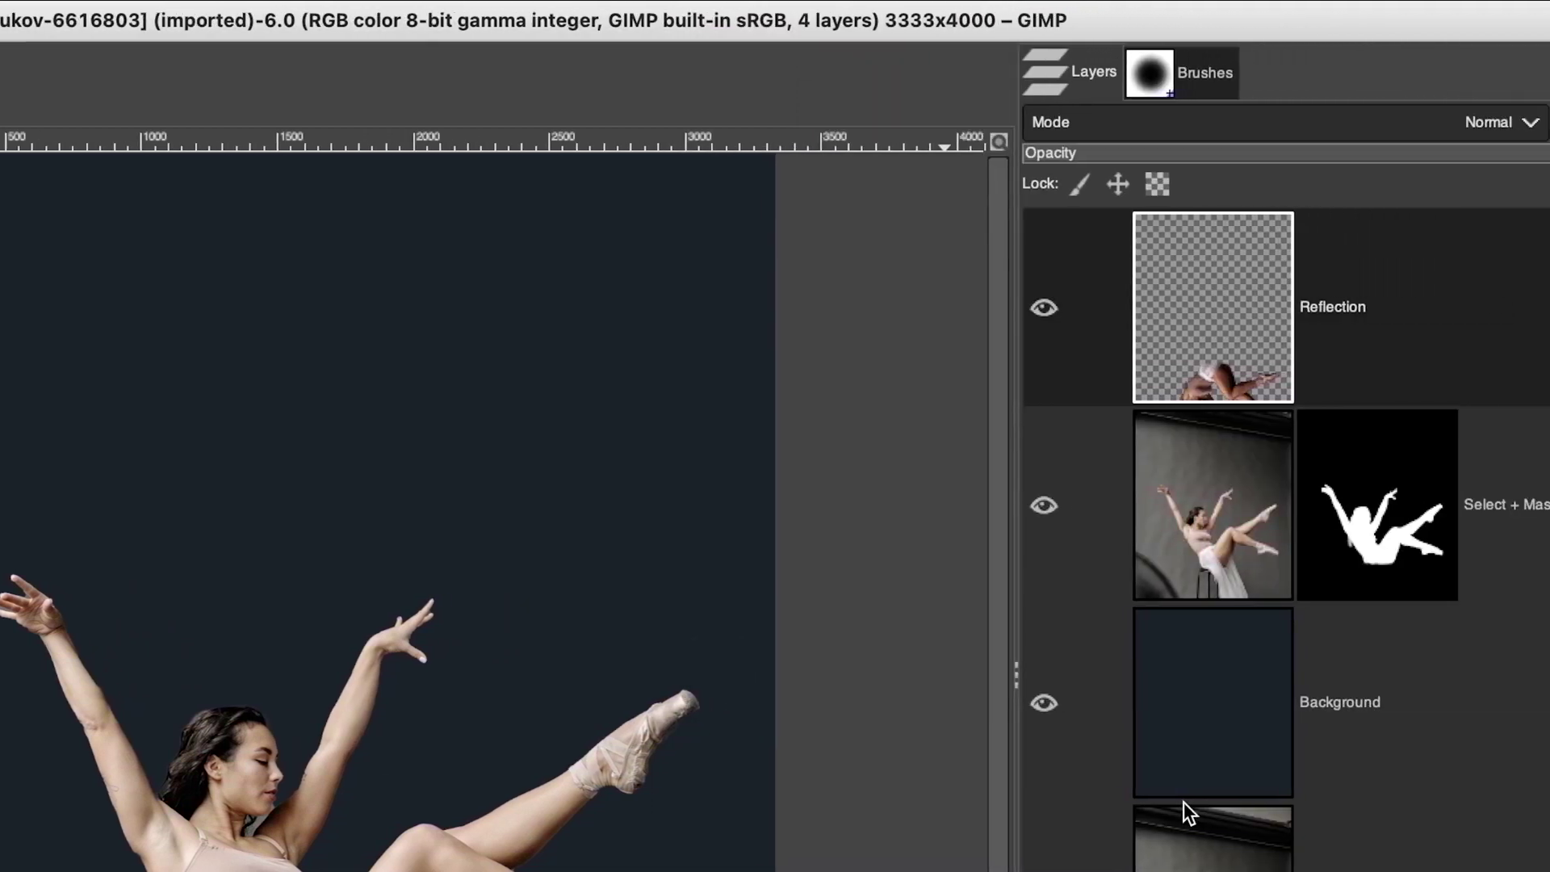
# - Lower the Reflection layer's opacity to 19.9
pyautogui.click(1030, 152)
pyautogui.moveTo(1030, 152); pyautogui.dragTo(1033, 152)
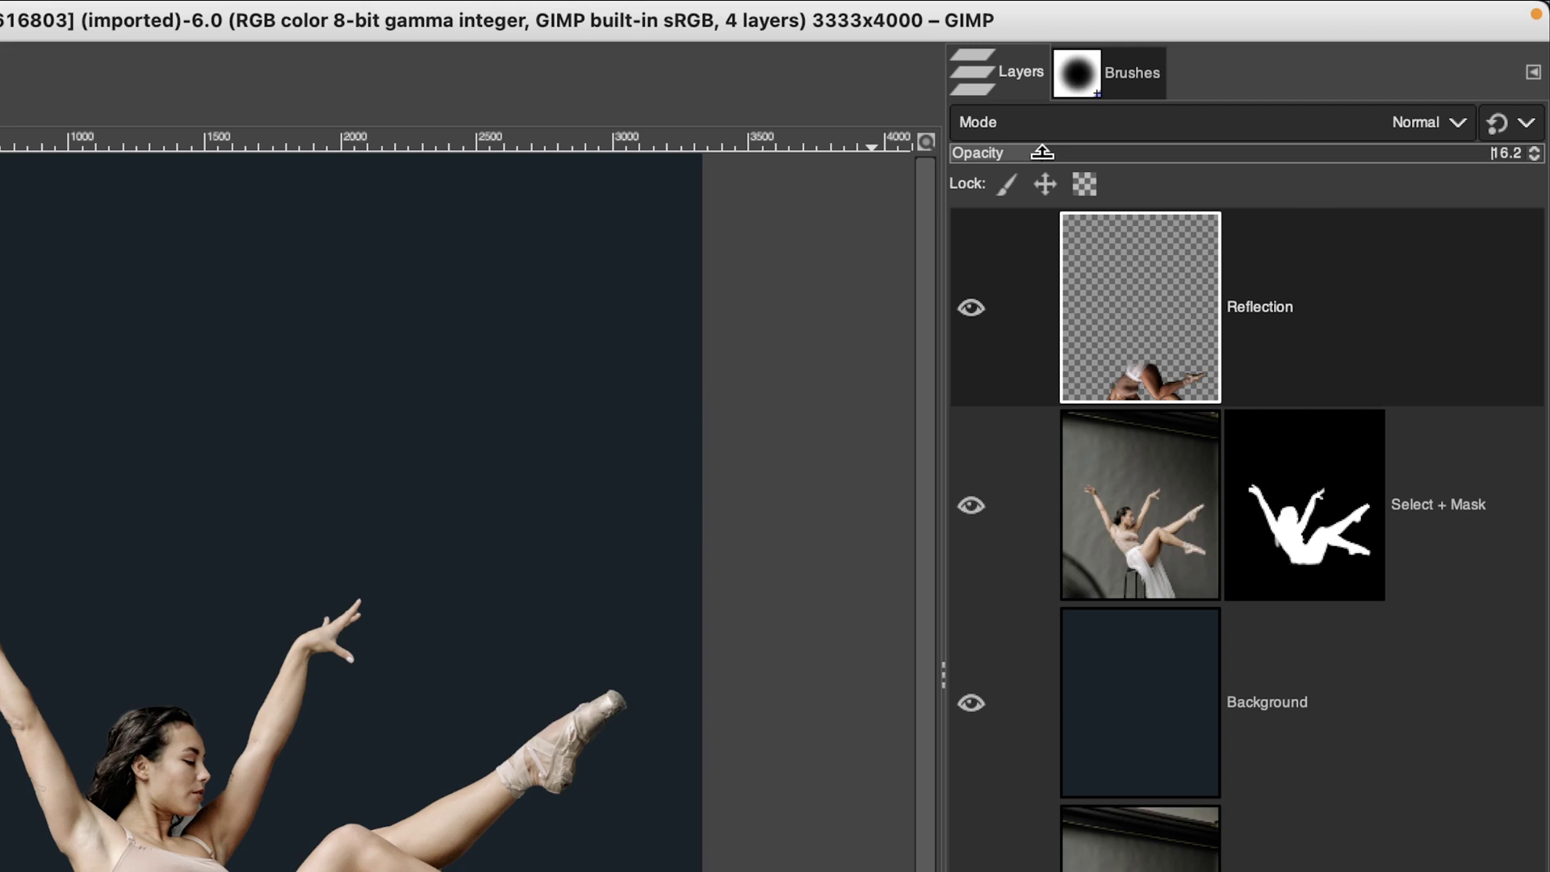
pyautogui.moveTo(1044, 151); pyautogui.dragTo(1051, 152)
pyautogui.moveTo(1073, 153); pyautogui.dragTo(1078, 153)
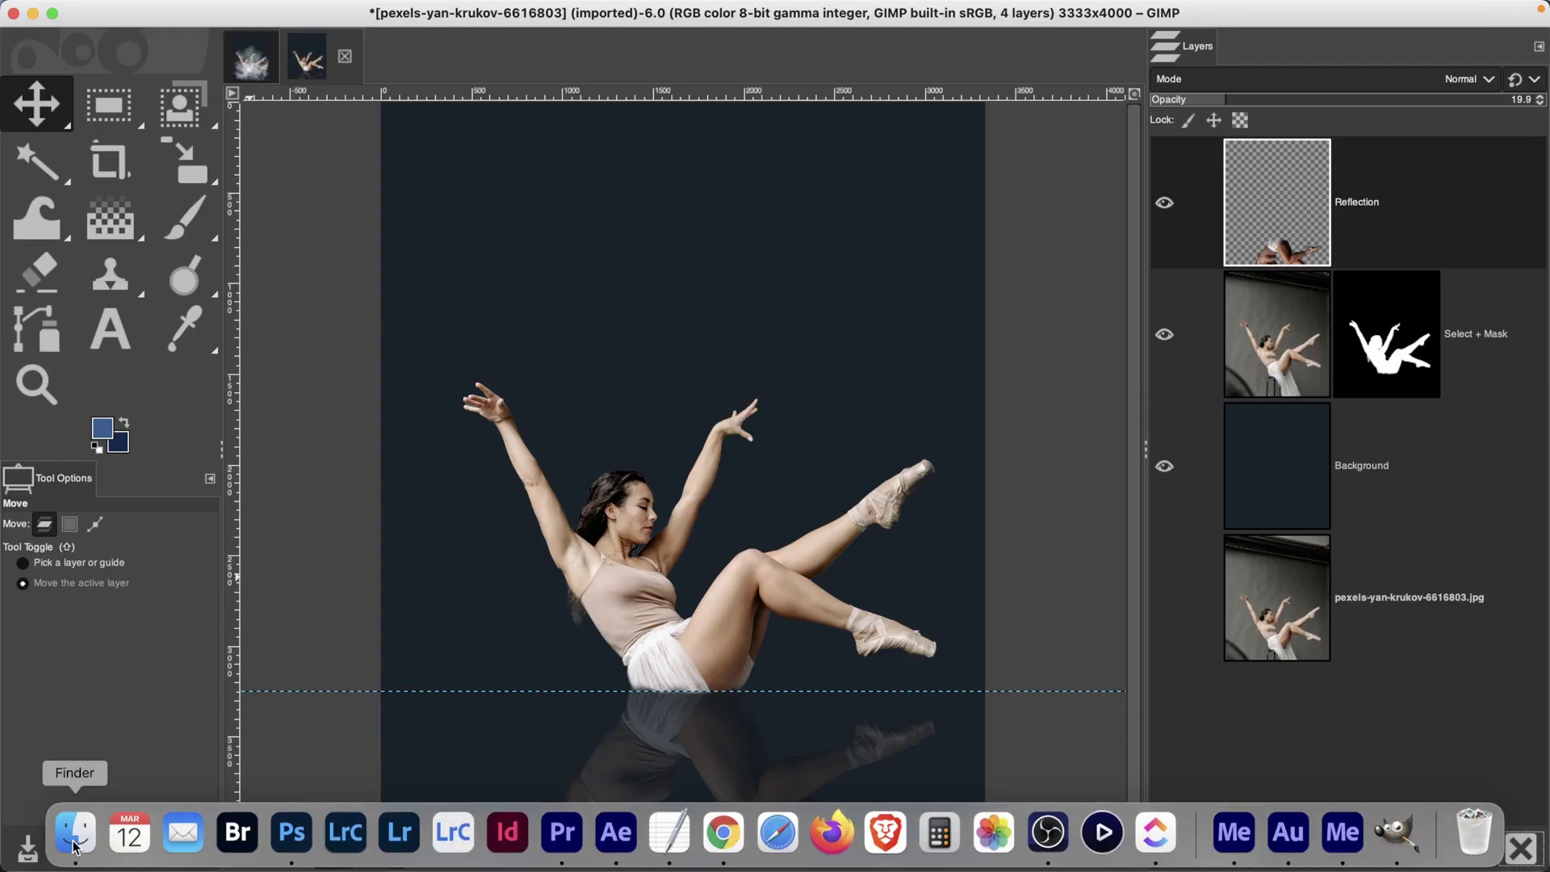
# - Switch to Finder and bring pexels-pixabay-40784.jpg from the Images folder into the GIMP composition as a new layer
pyautogui.click(70, 831)
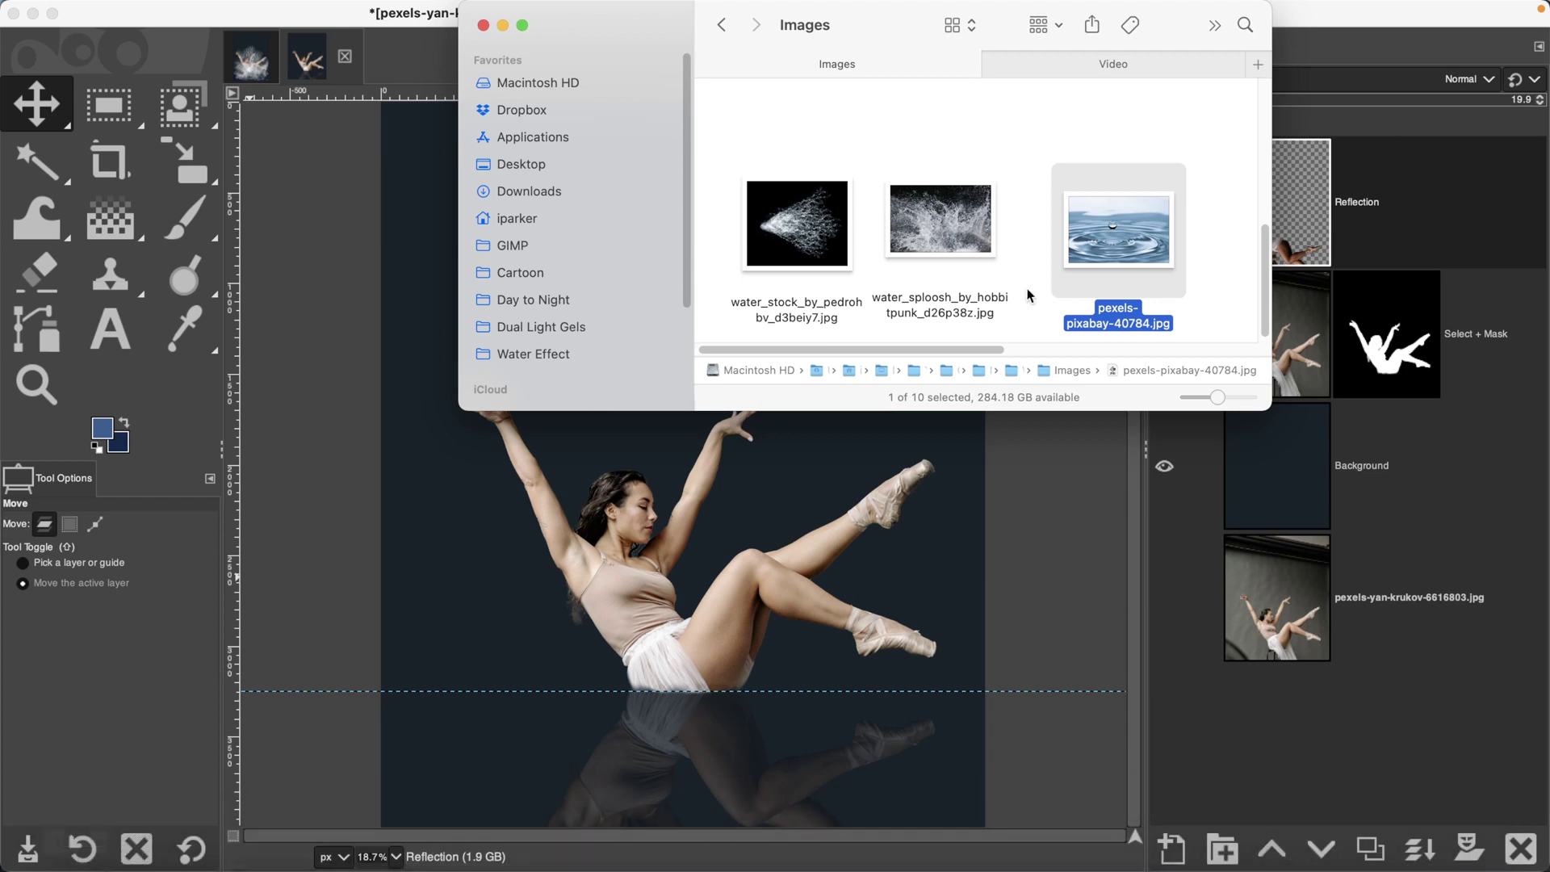
pyautogui.click(1233, 268)
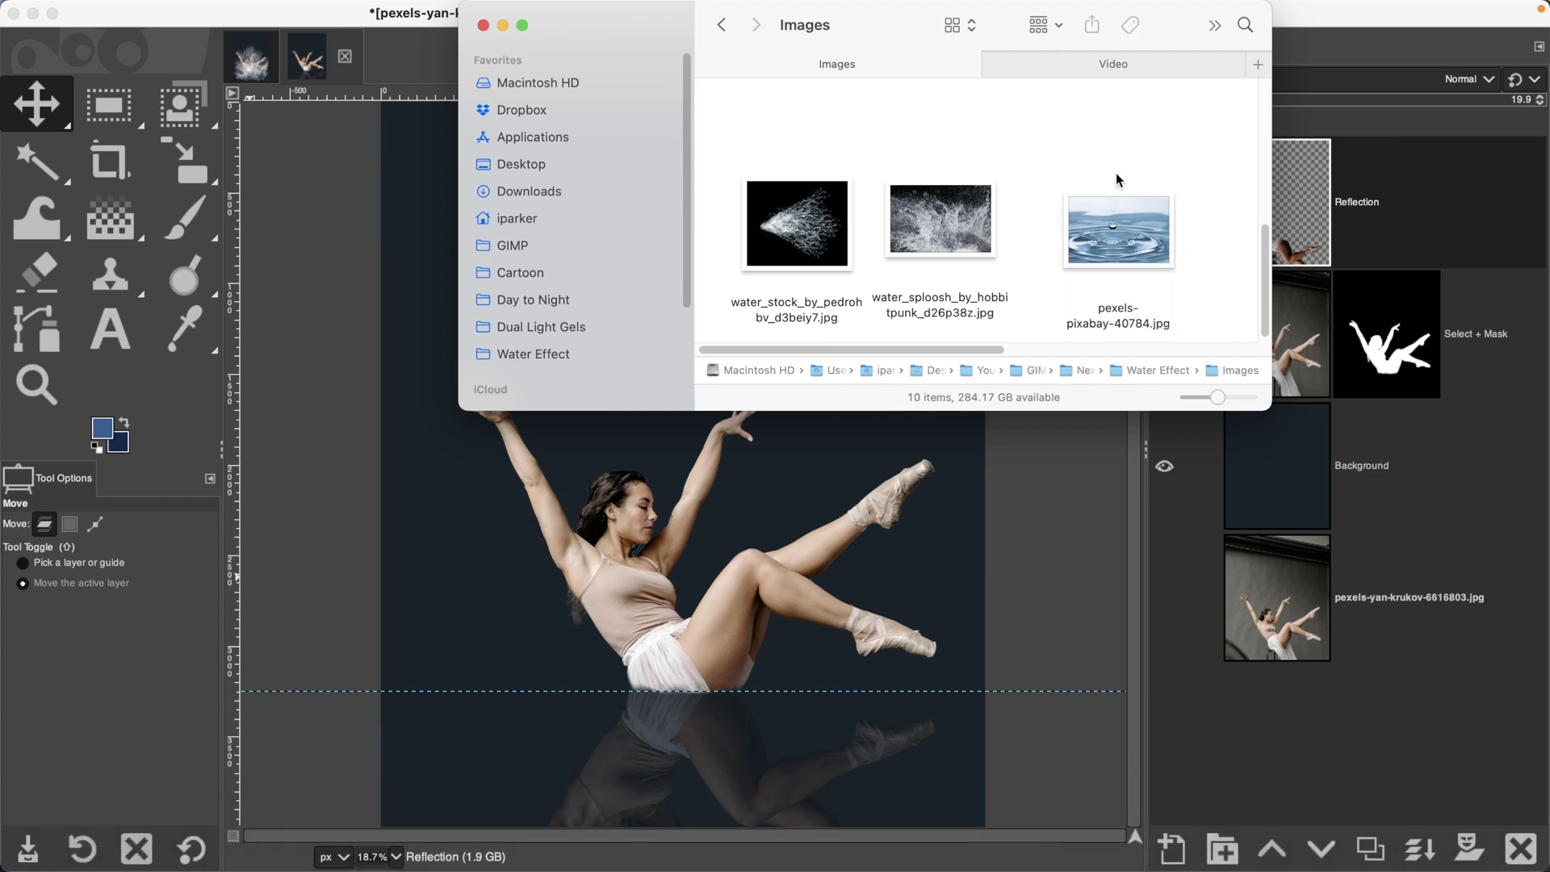
pyautogui.click(1116, 234)
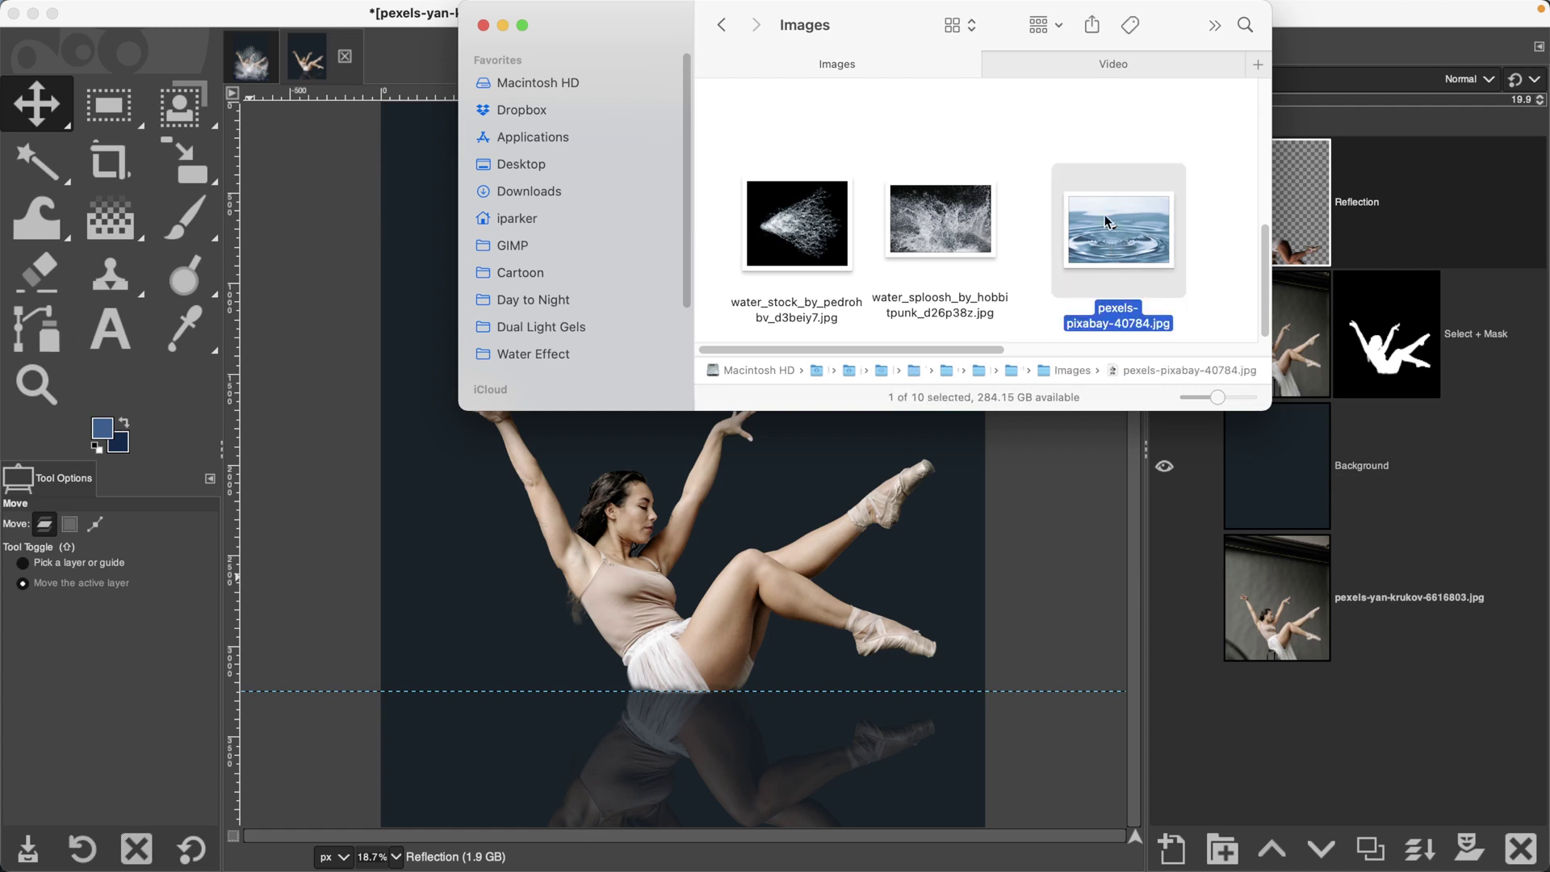
pyautogui.moveTo(1111, 234); pyautogui.dragTo(759, 529)
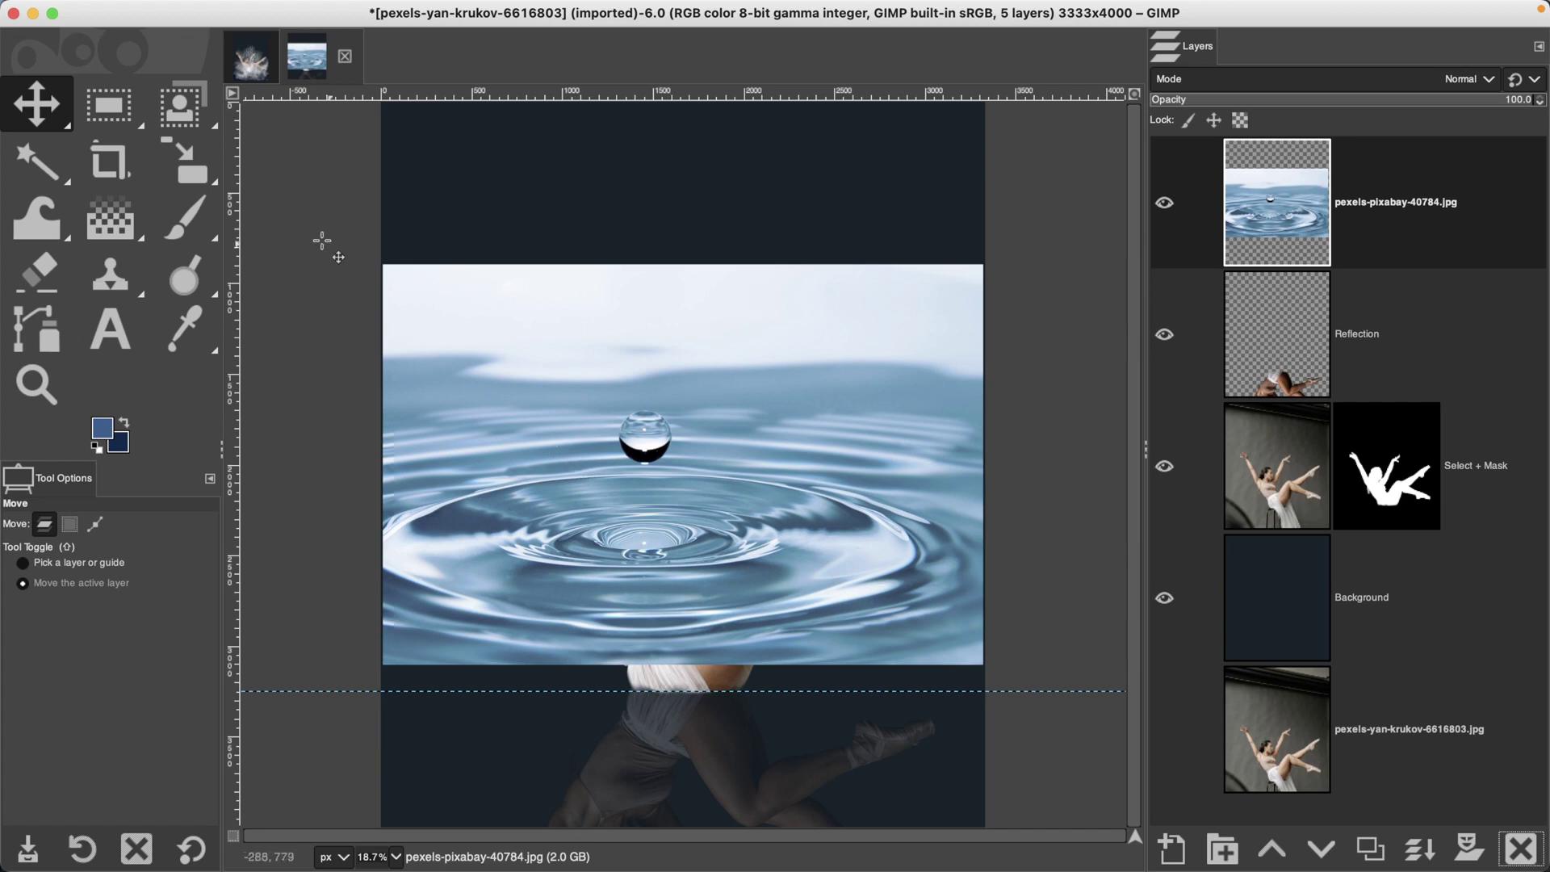
pyautogui.click(160, 10)
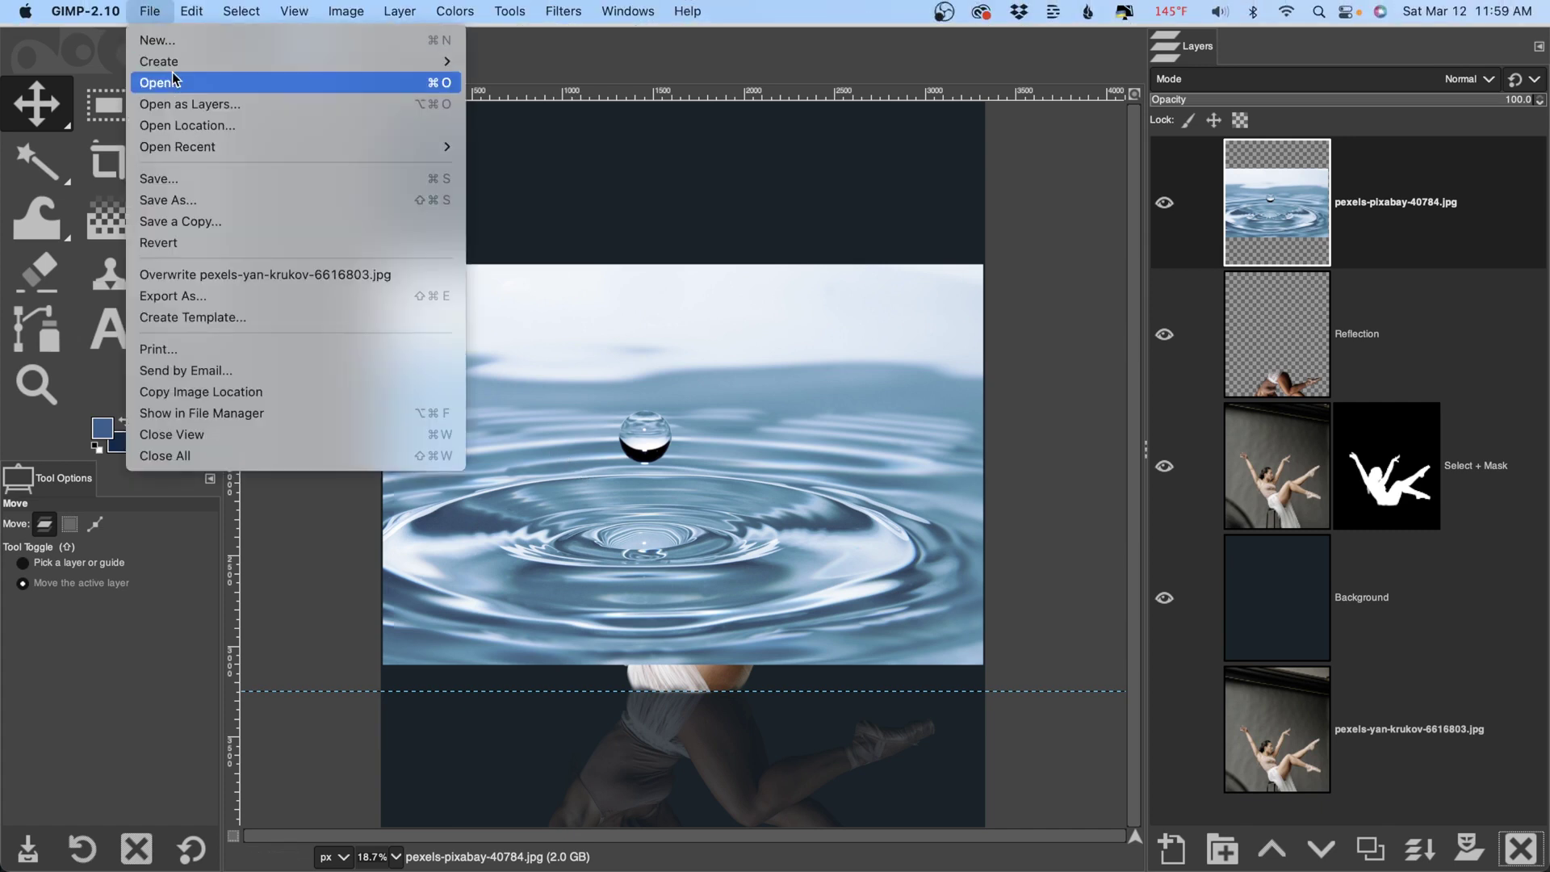
pyautogui.click(325, 105)
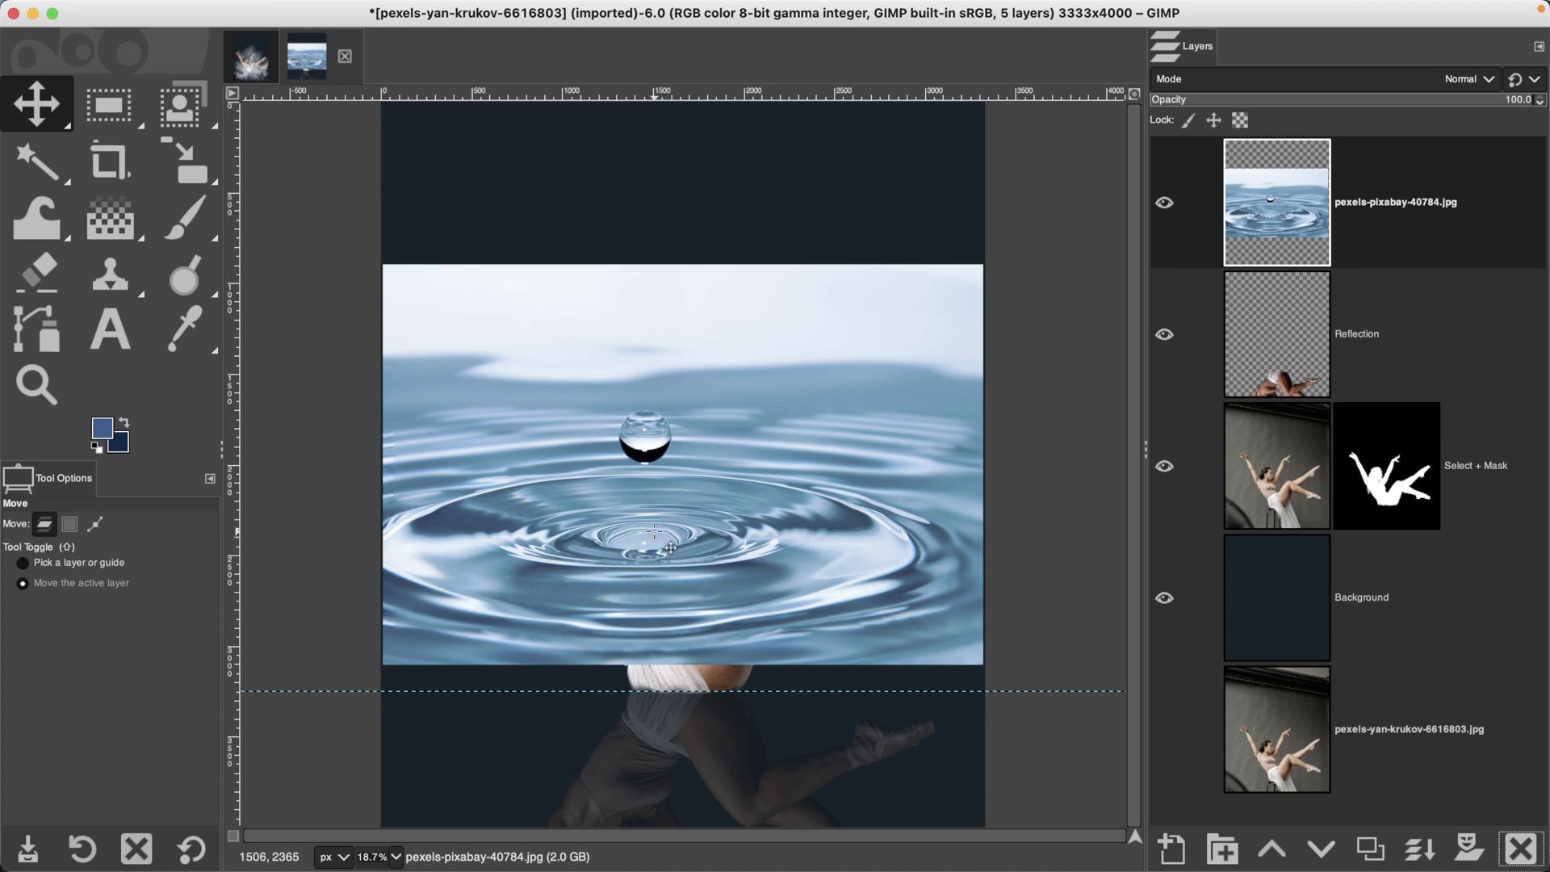
# - Place the water photo layer between Select + Mask and Background and shift it down and slightly right behind the dancer
pyautogui.moveTo(1274, 218); pyautogui.dragTo(1287, 513)
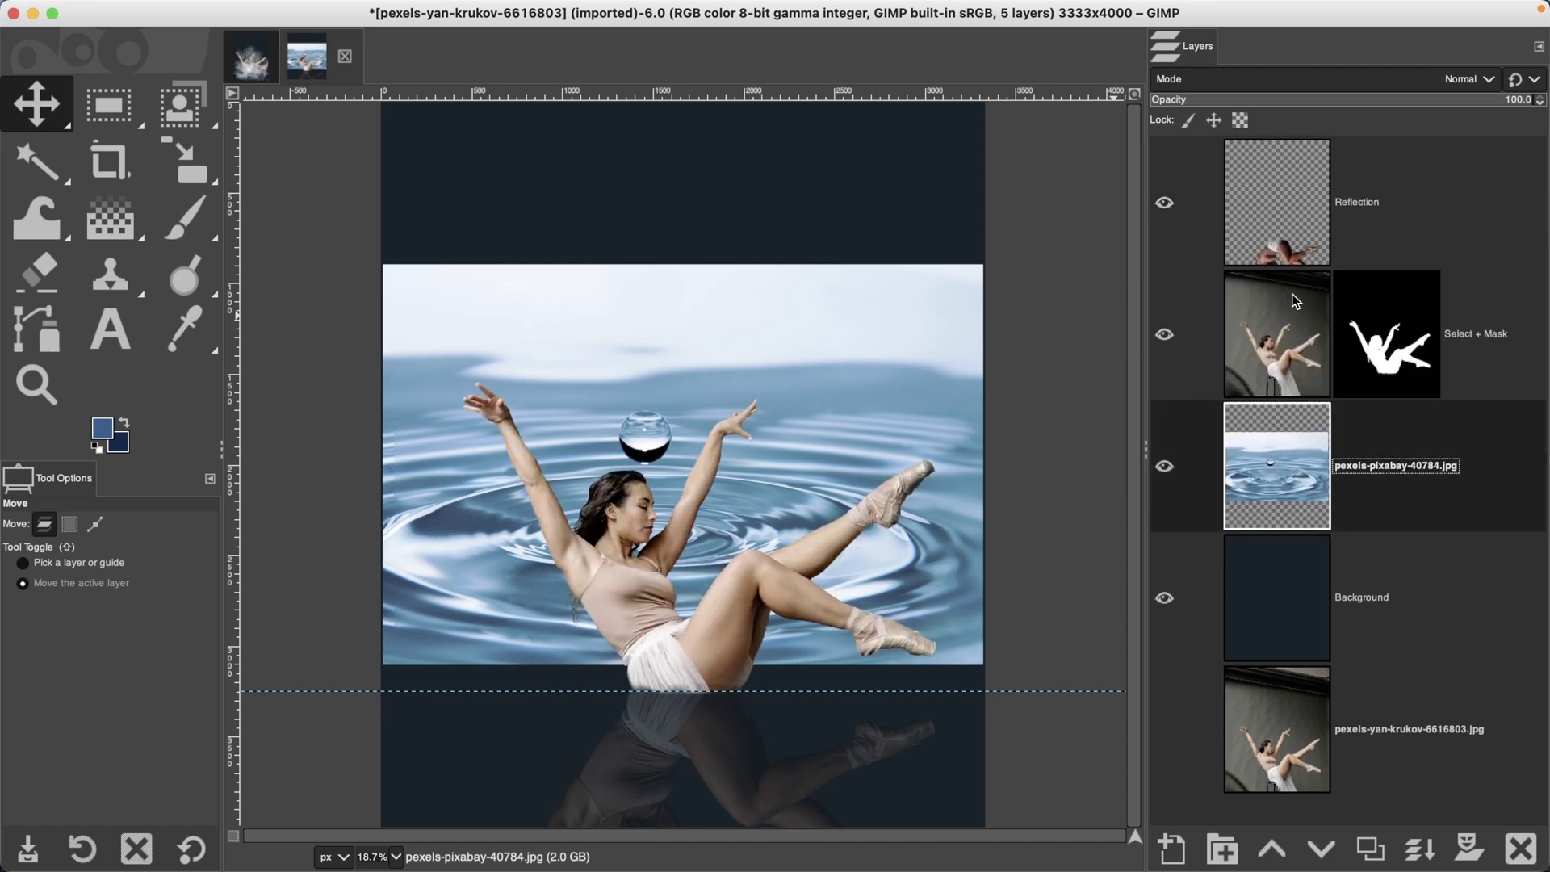
pyautogui.click(1295, 228)
pyautogui.click(1297, 334)
pyautogui.click(1289, 462)
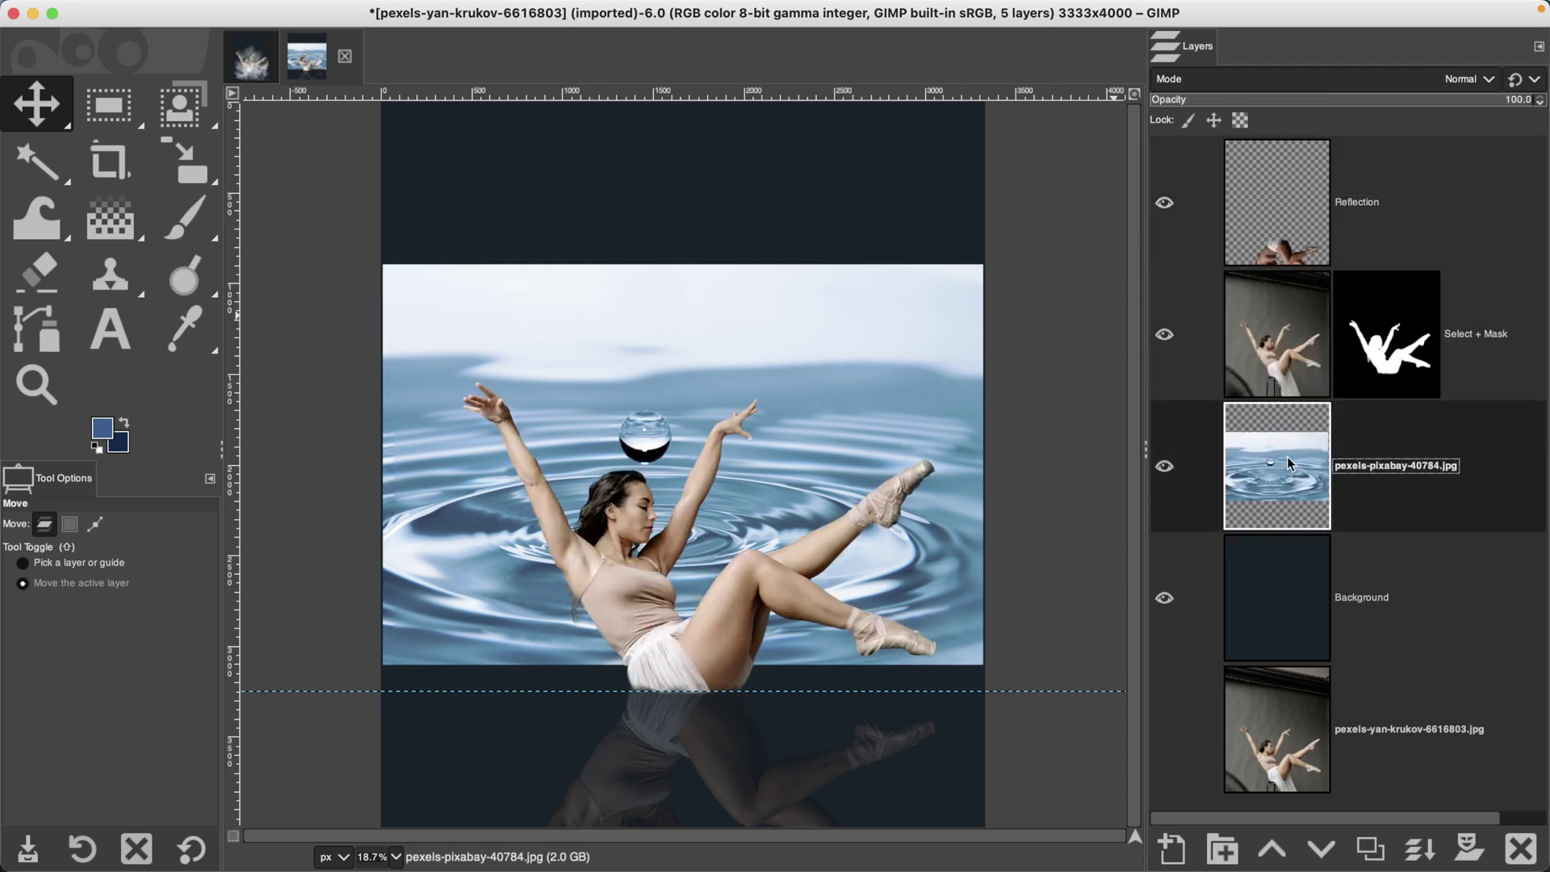
pyautogui.moveTo(851, 342); pyautogui.dragTo(899, 507)
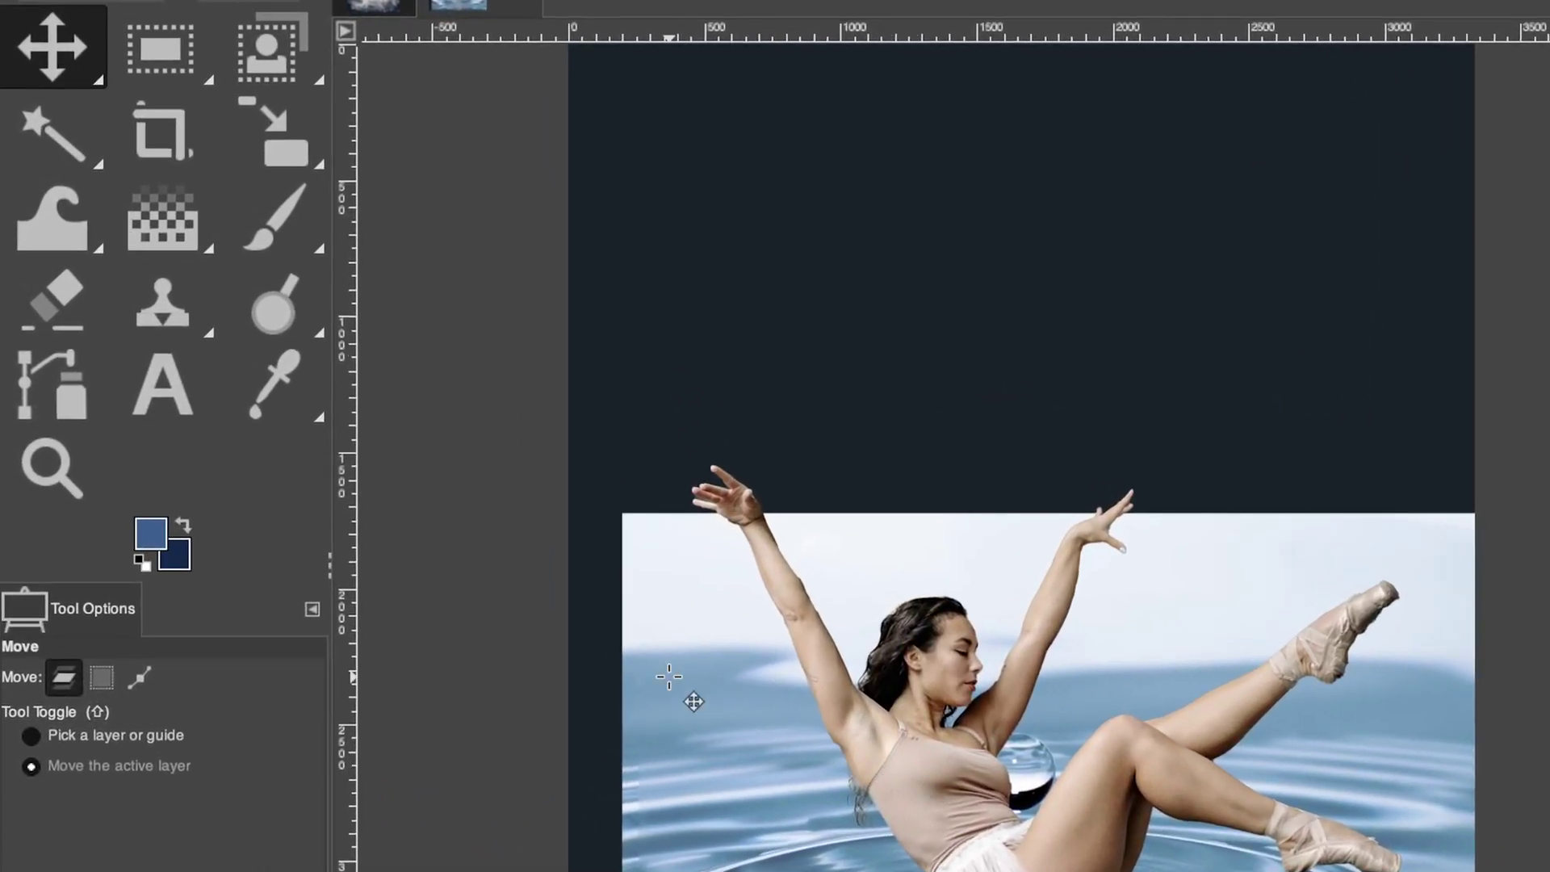
# - Enlarge the water photo layer proportionally to 4251 x 2834 px with the Scale tool
pyautogui.click(281, 139)
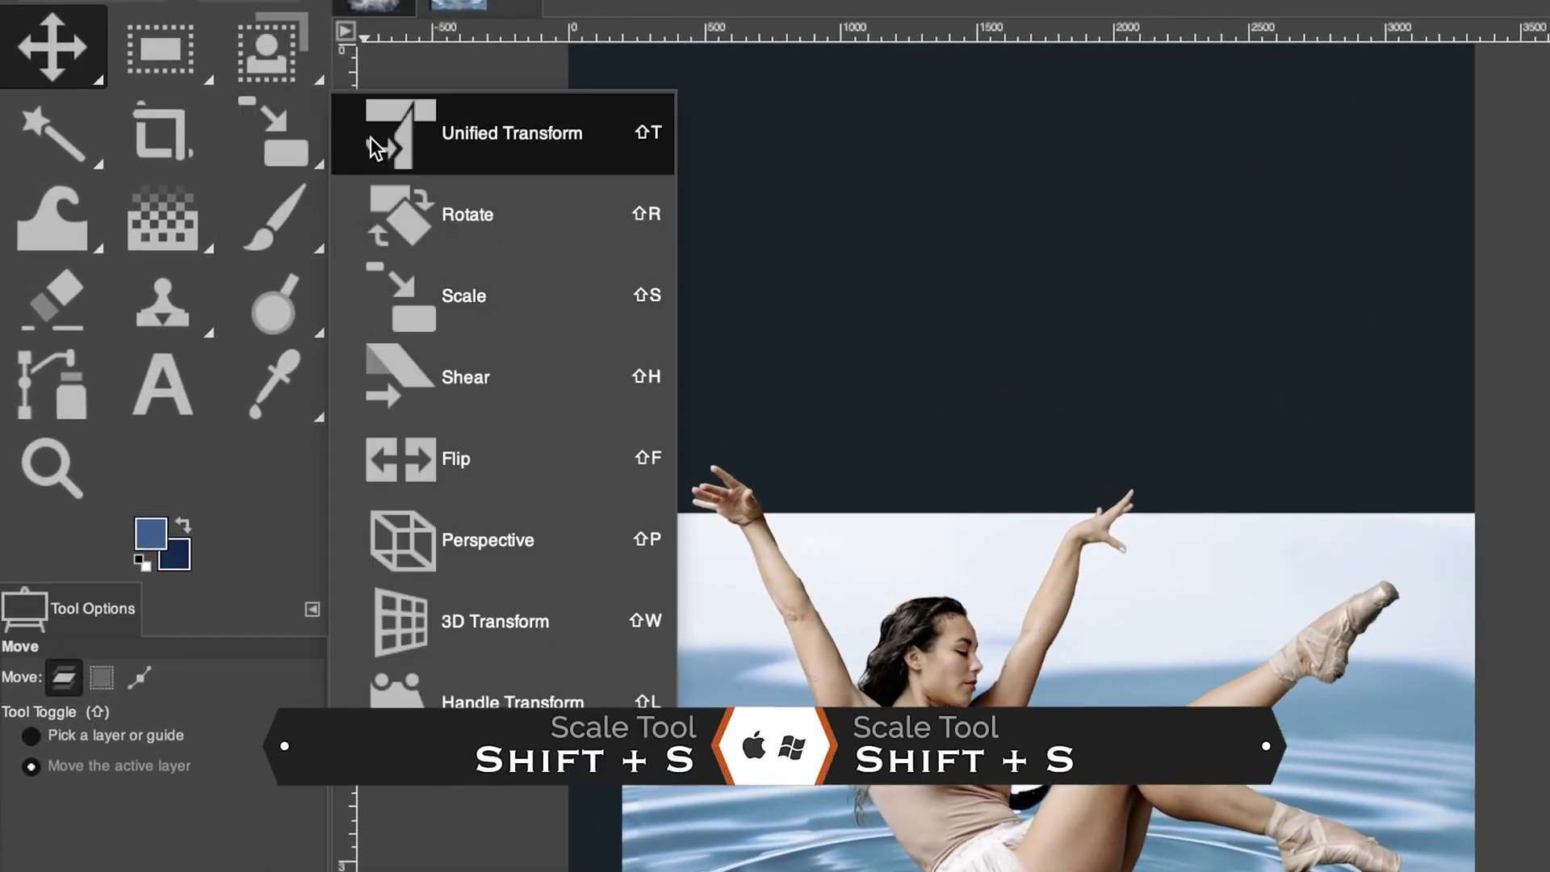
pyautogui.click(634, 309)
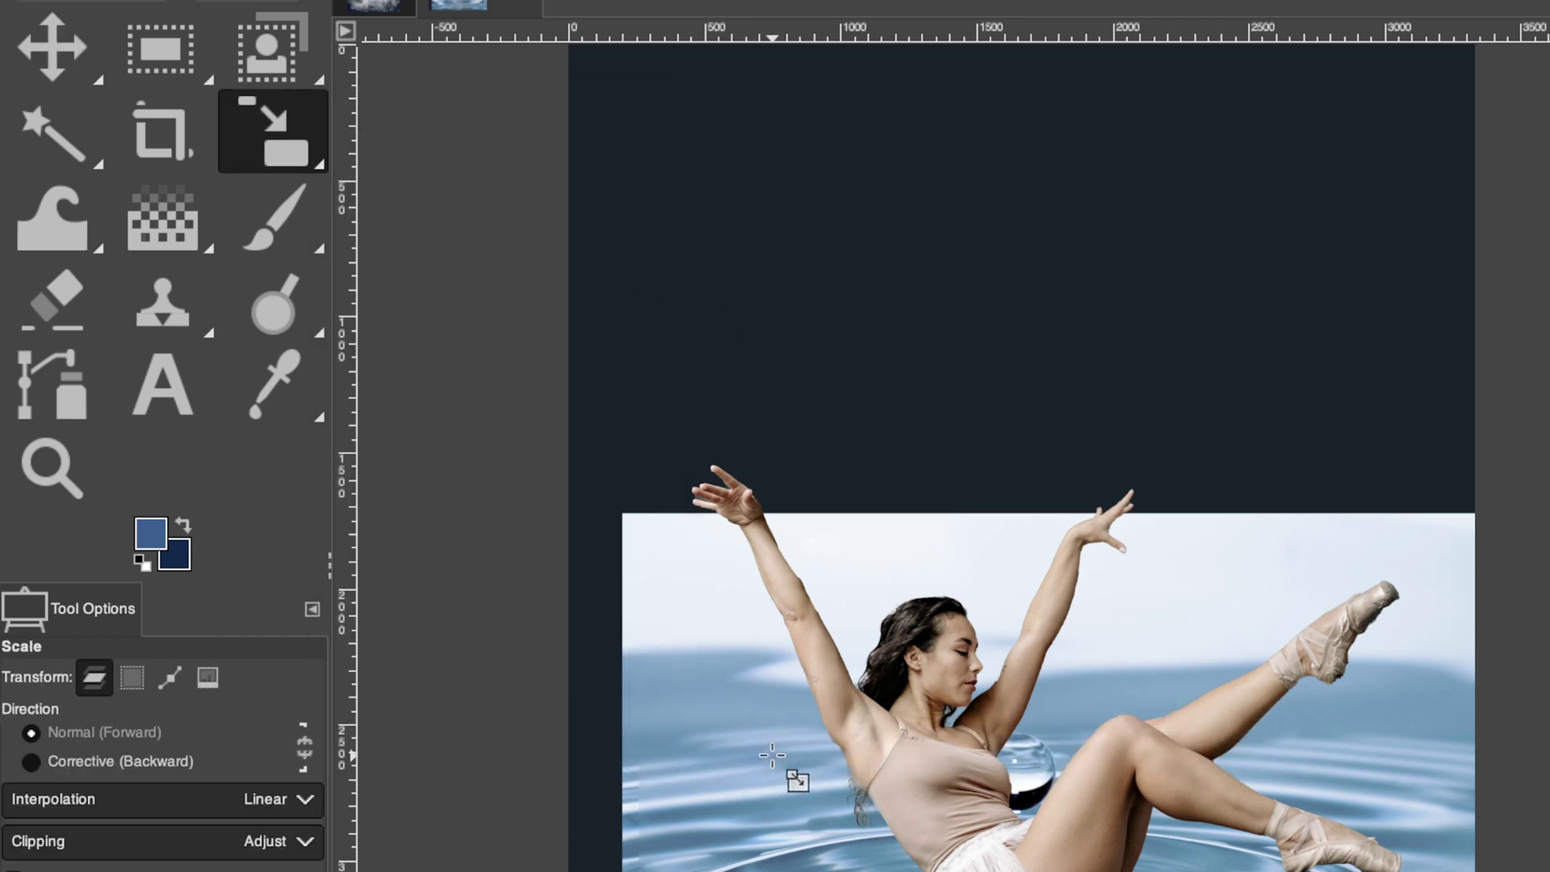
pyautogui.click(772, 756)
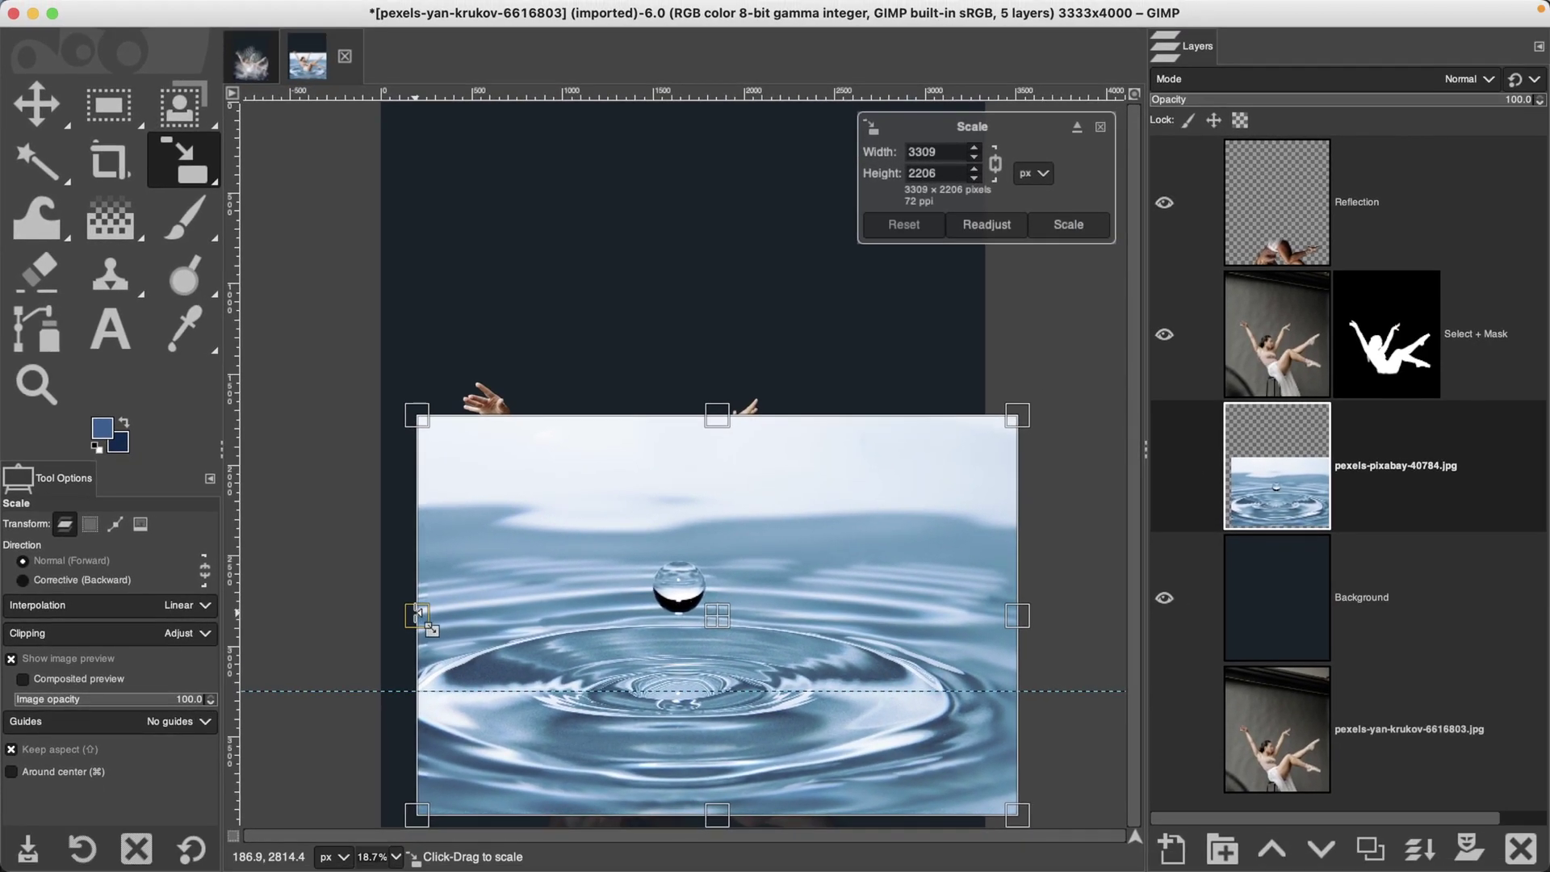
pyautogui.moveTo(416, 615); pyautogui.dragTo(247, 615)
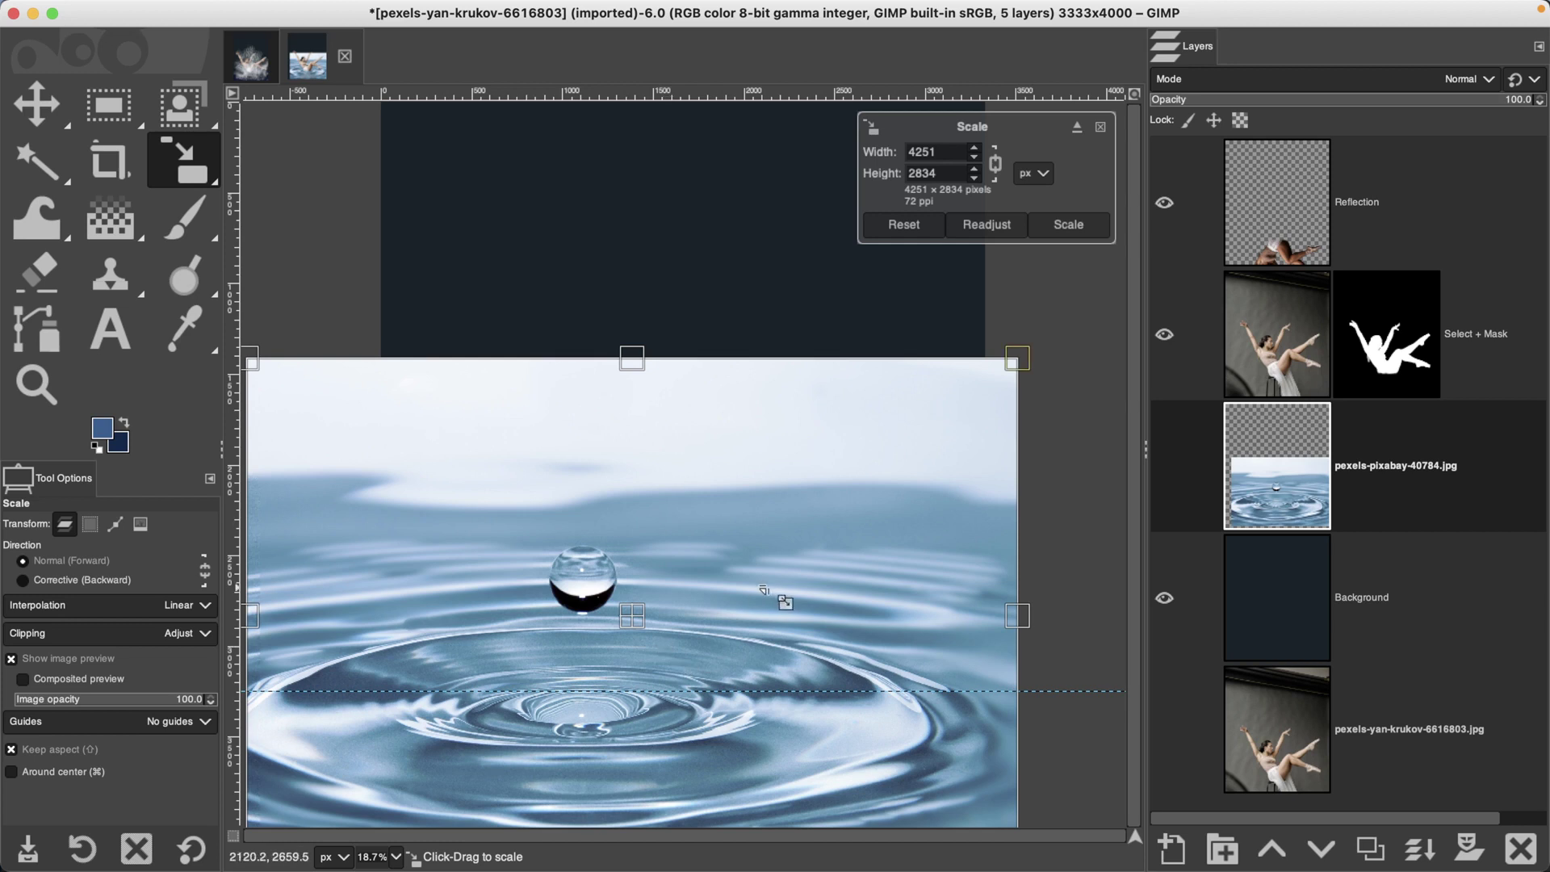
# - Position the water photo's ripples around the dancer's hips at a temporary 50.3 opacity, apply the scaling, and restore the layer's opacity to 100
pyautogui.click(1342, 96)
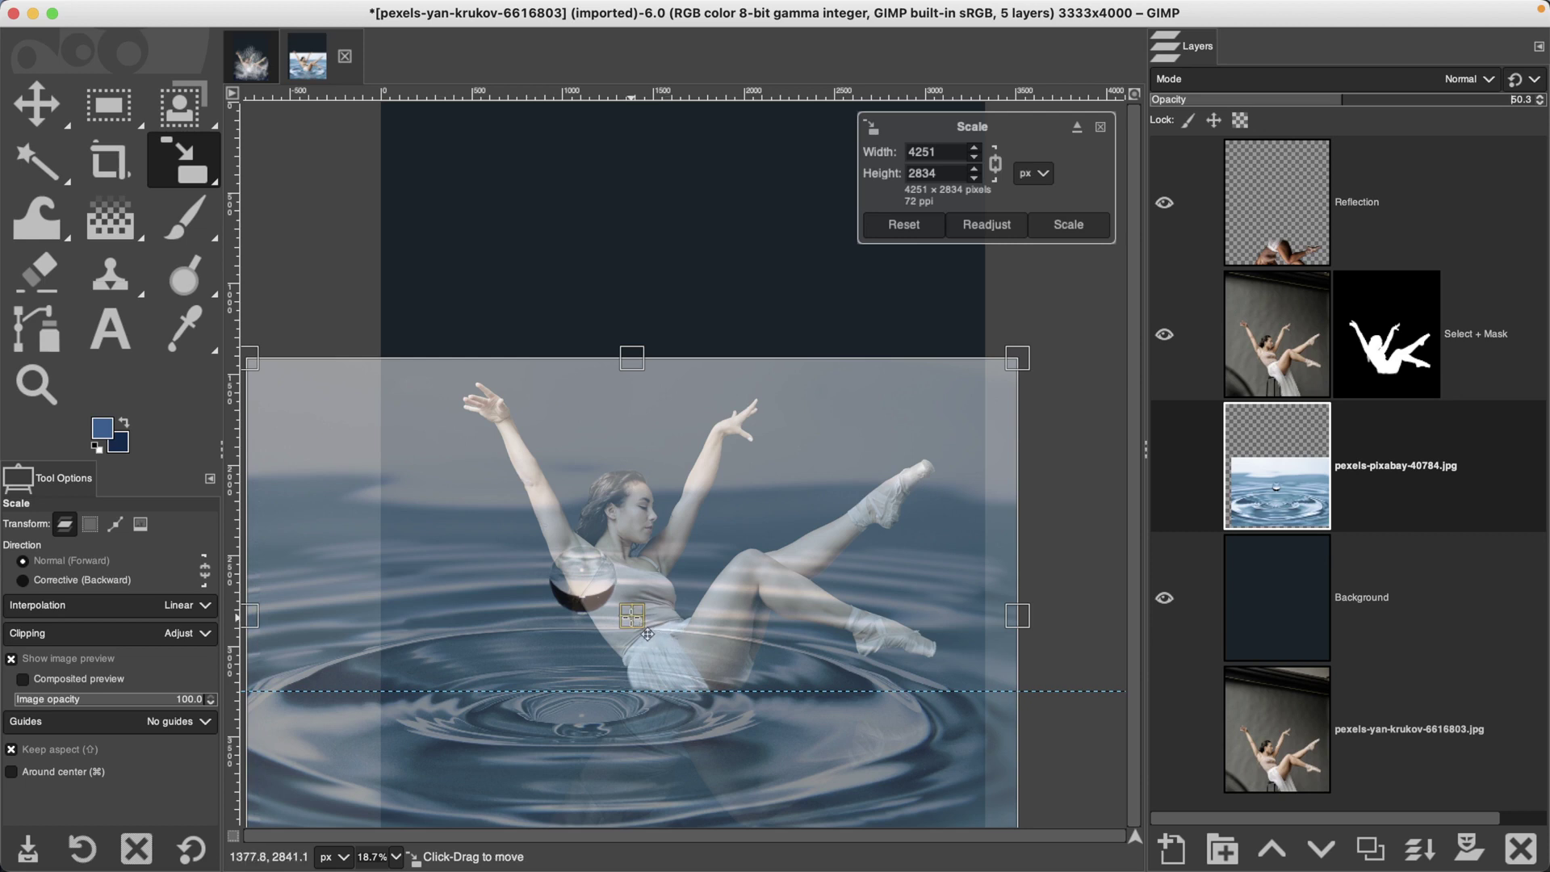
pyautogui.moveTo(647, 634); pyautogui.dragTo(675, 634)
pyautogui.moveTo(711, 632); pyautogui.dragTo(749, 613)
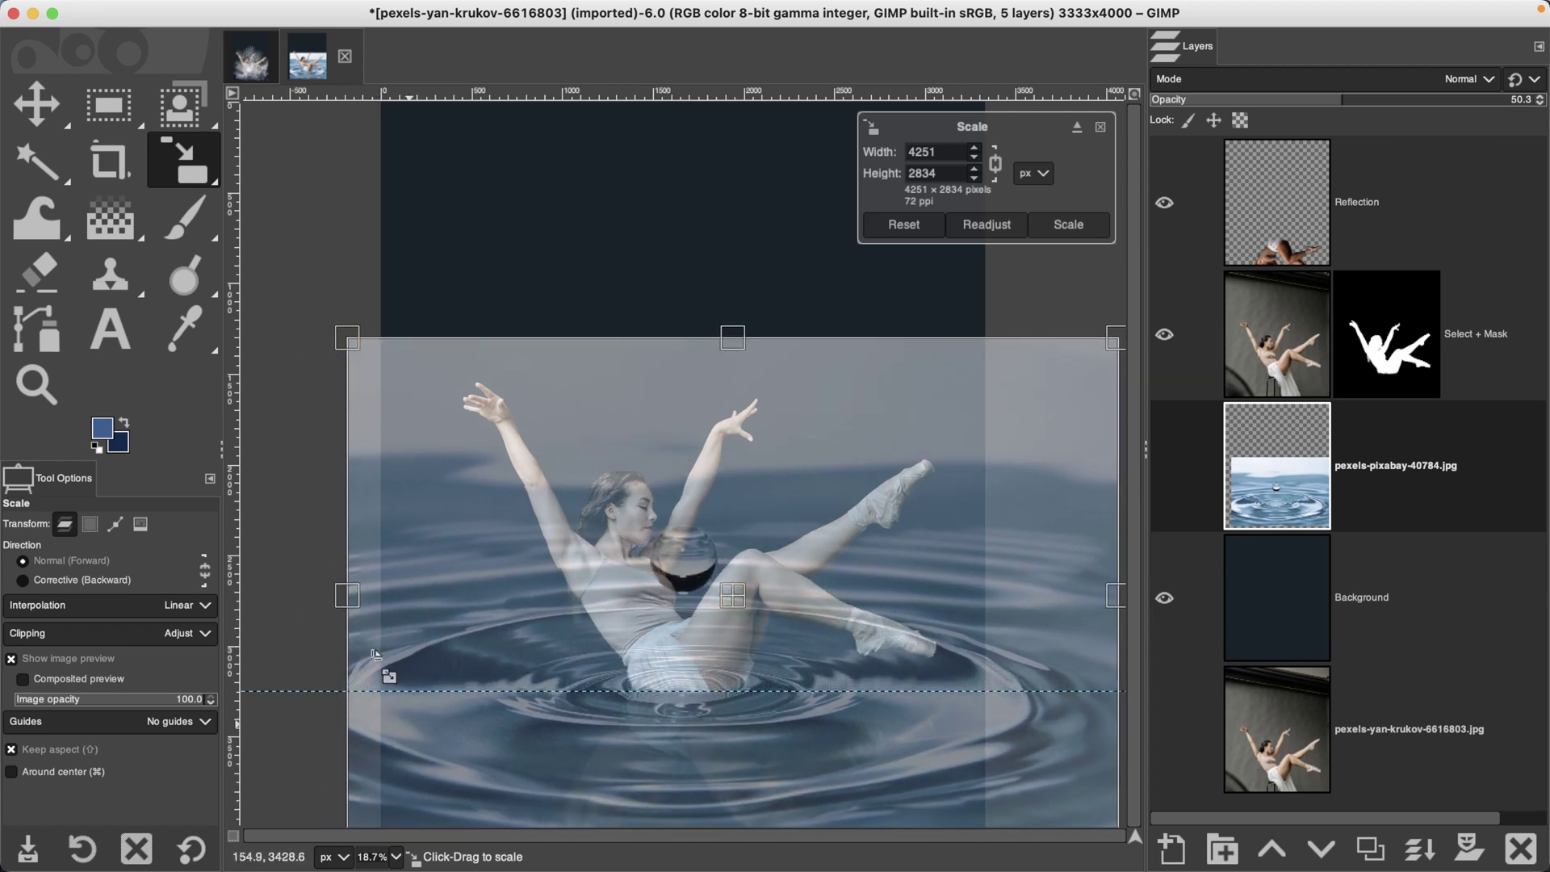
pyautogui.moveTo(747, 615); pyautogui.dragTo(752, 613)
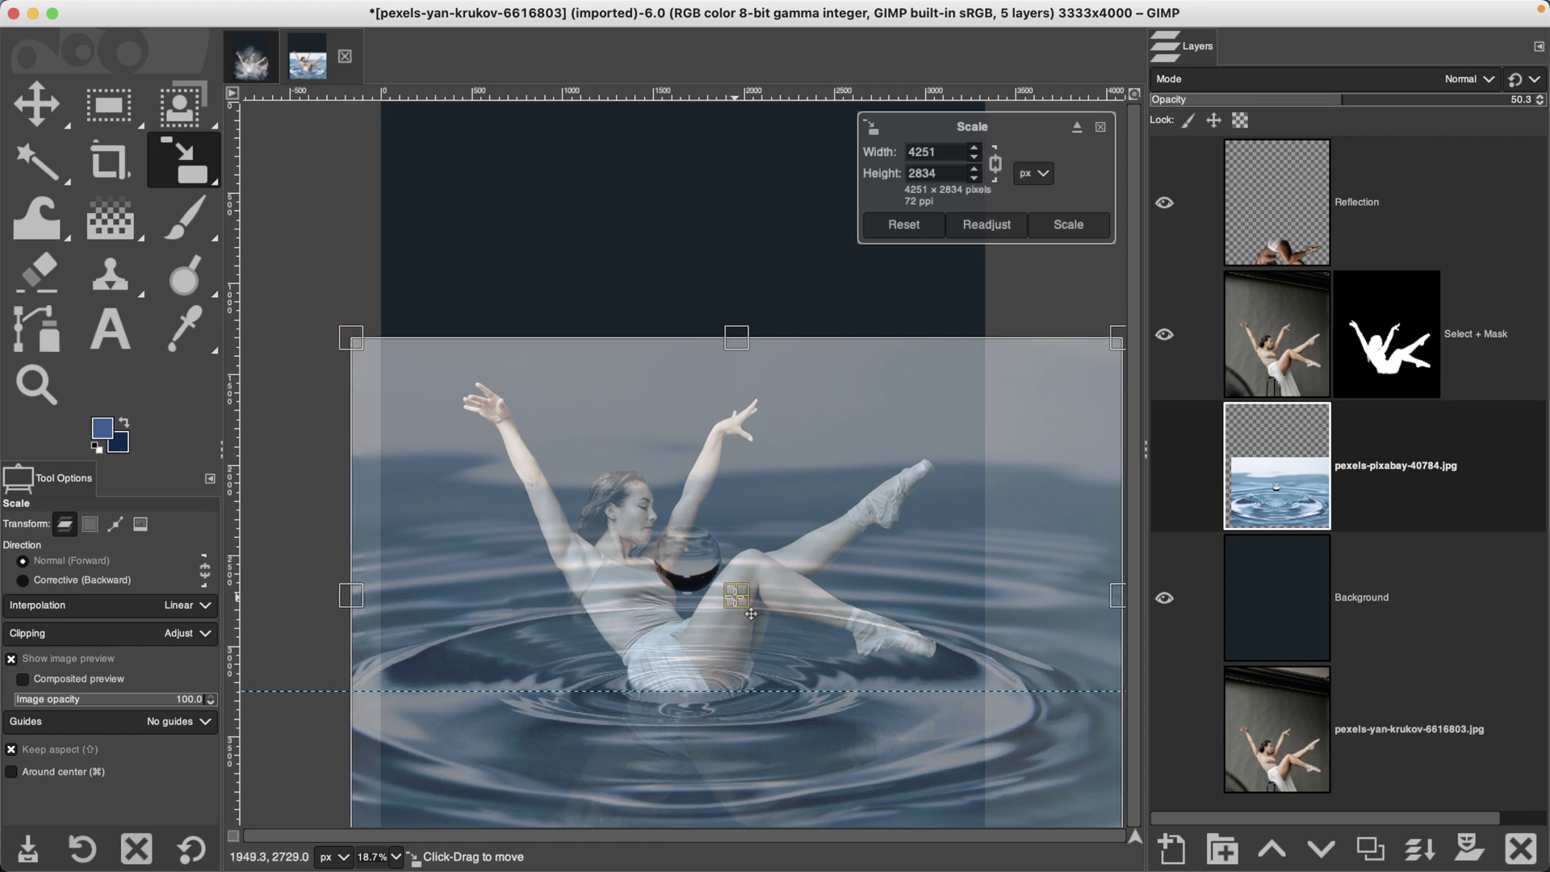
pyautogui.press('Return')
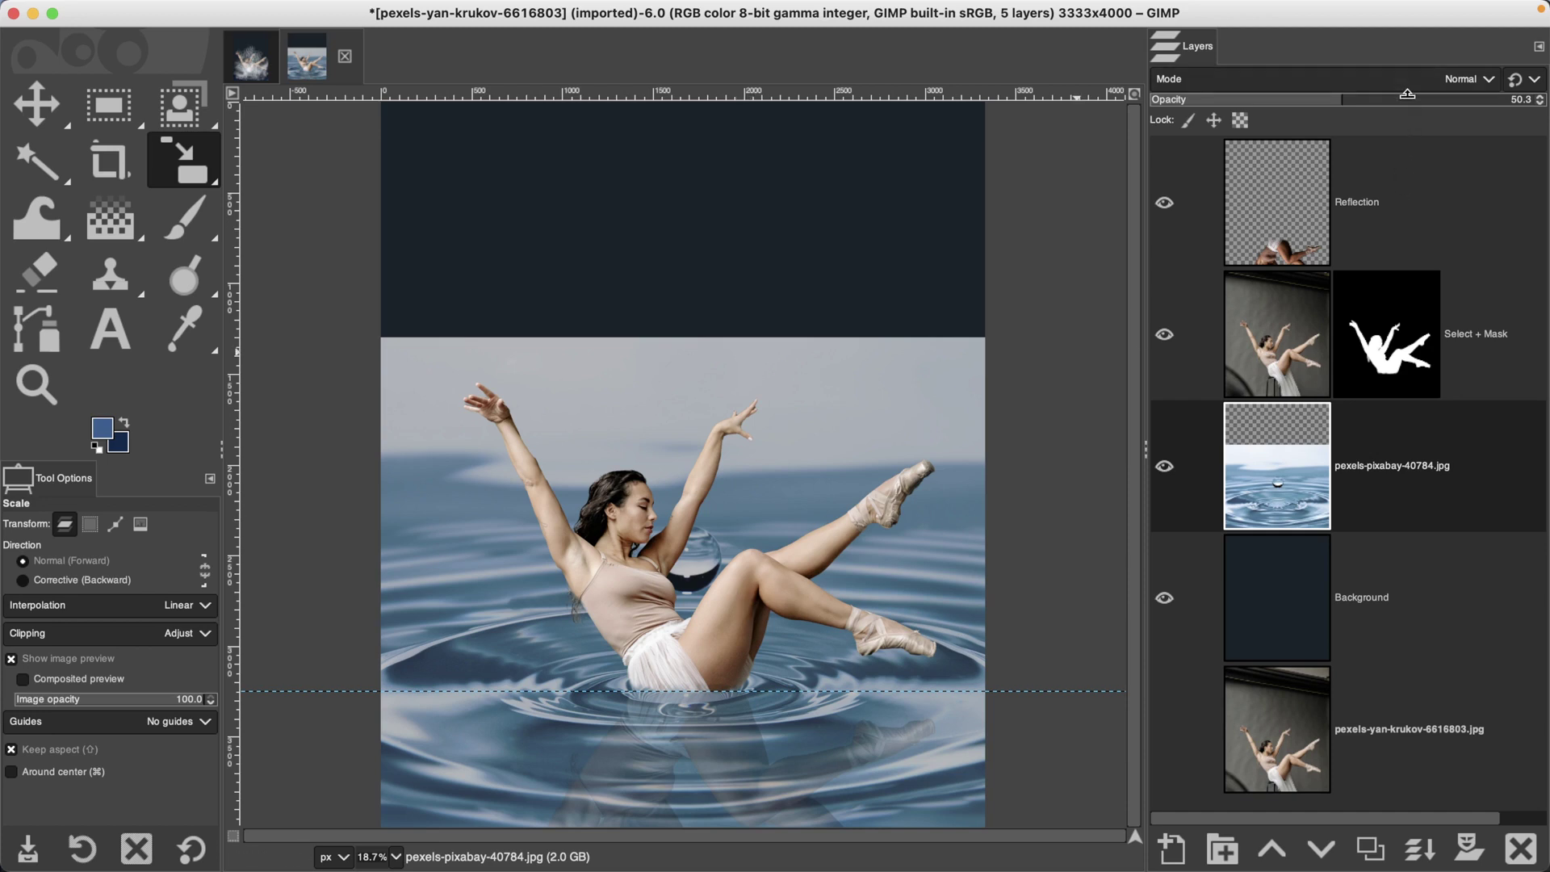
pyautogui.moveTo(1407, 94); pyautogui.dragTo(1543, 97)
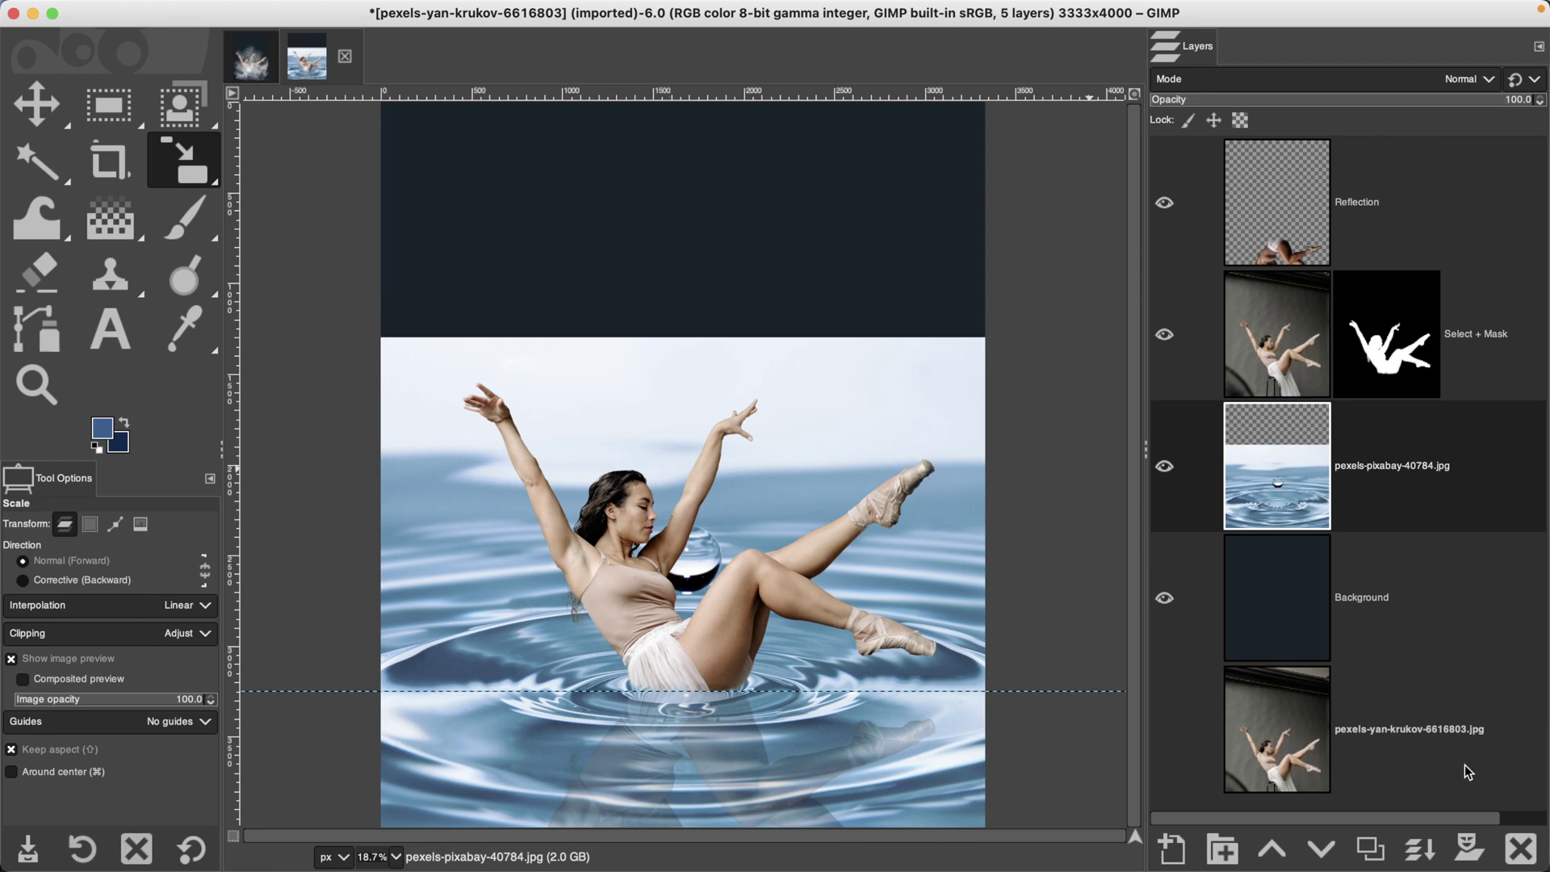
# - Add a white layer mask to the water layer, paint black over everything above the ripples, and set the layer's mode to Multiply
pyautogui.click(1469, 847)
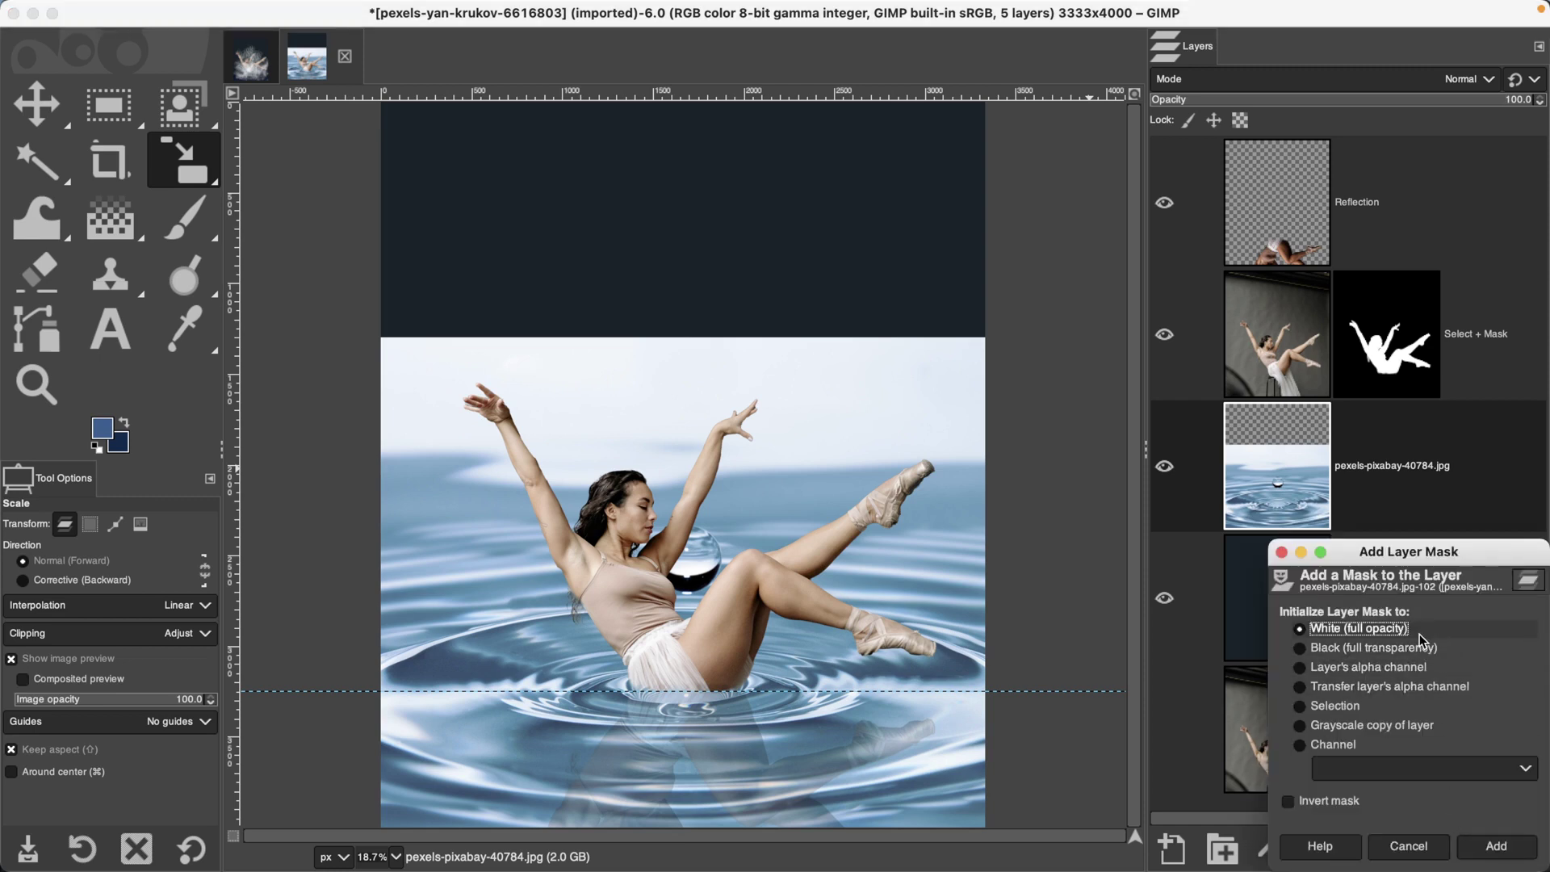
pyautogui.click(1495, 846)
pyautogui.click(180, 220)
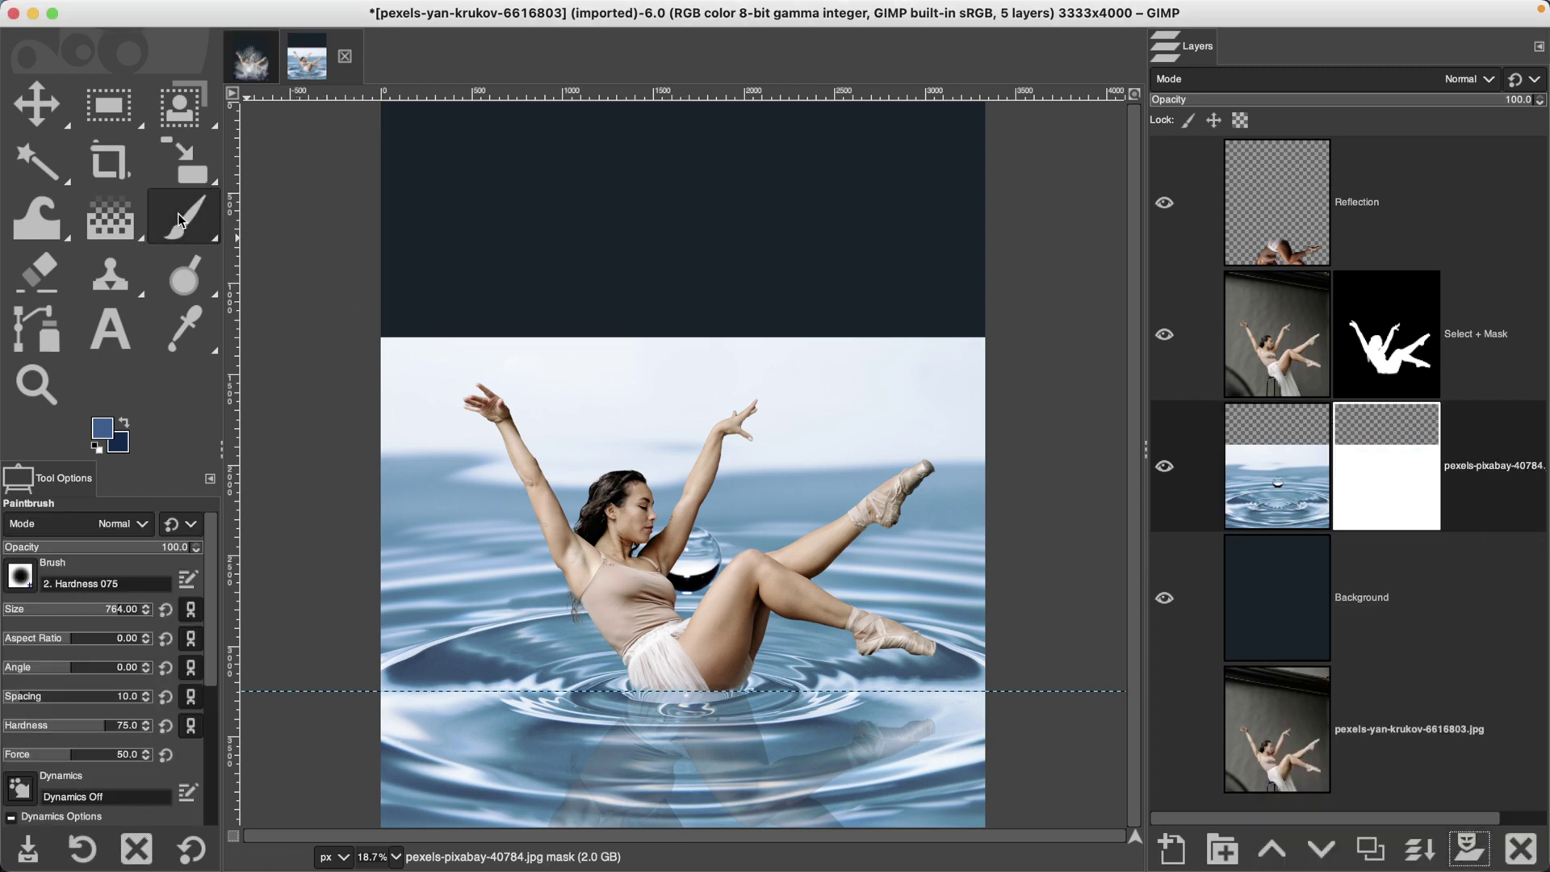
pyautogui.click(96, 447)
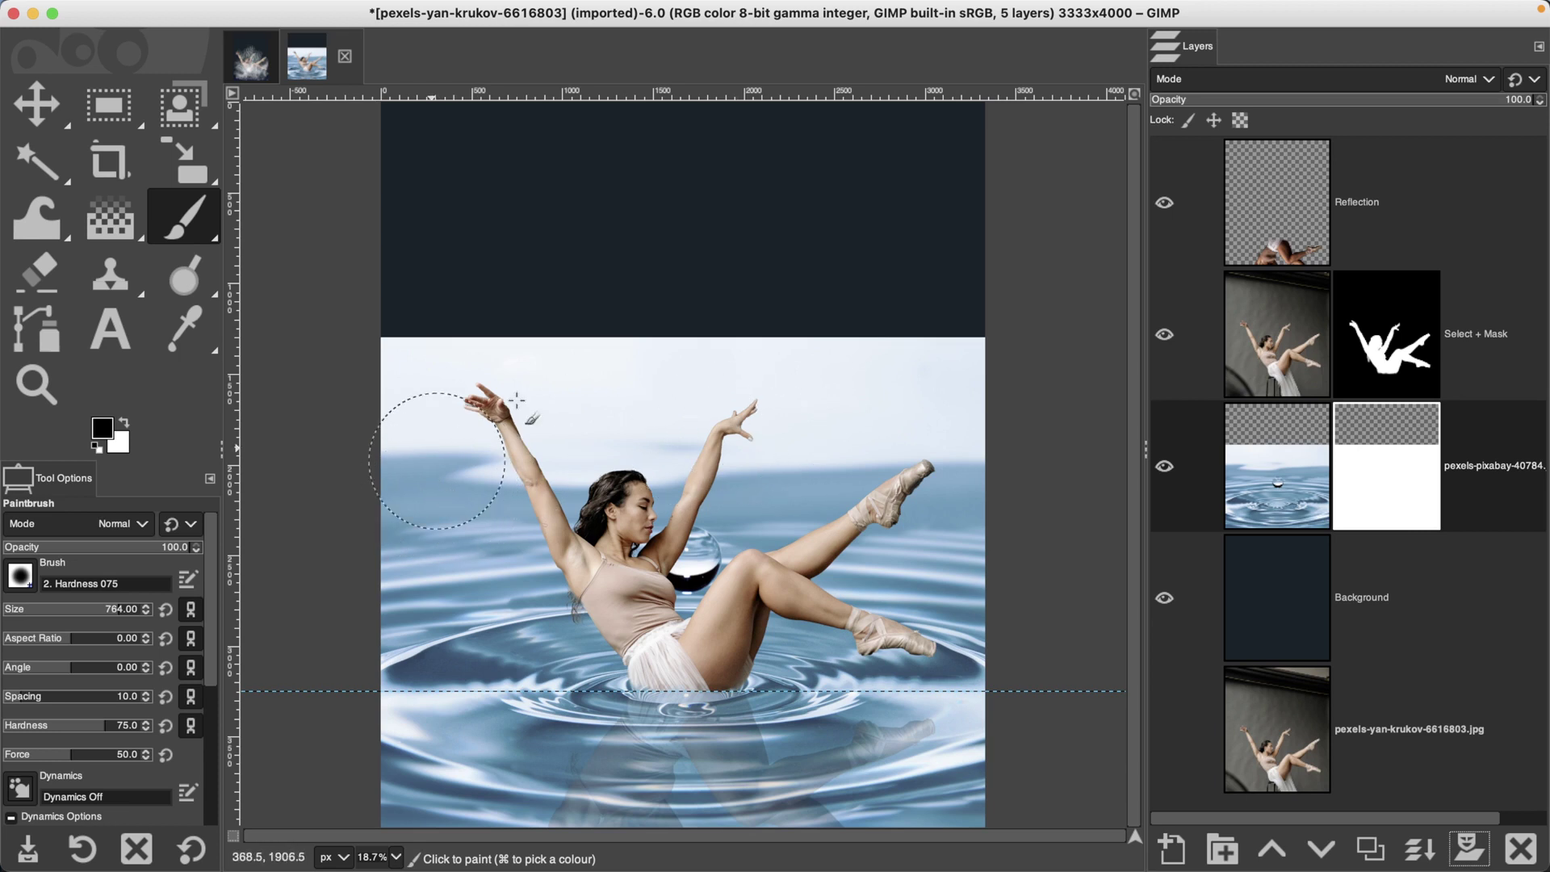
pyautogui.moveTo(997, 340)
pyautogui.mouseDown()
pyautogui.moveTo(219, 326)
pyautogui.moveTo(365, 361)
pyautogui.moveTo(739, 360)
pyautogui.moveTo(756, 436)
pyautogui.moveTo(434, 436)
pyautogui.moveTo(419, 484)
pyautogui.moveTo(960, 501)
pyautogui.moveTo(996, 591)
pyautogui.moveTo(839, 537)
pyautogui.moveTo(677, 530)
pyautogui.moveTo(501, 549)
pyautogui.moveTo(370, 615)
pyautogui.moveTo(396, 521)
pyautogui.moveTo(393, 569)
pyautogui.moveTo(443, 588)
pyautogui.moveTo(522, 560)
pyautogui.moveTo(432, 598)
pyautogui.moveTo(471, 575)
pyautogui.moveTo(626, 557)
pyautogui.moveTo(936, 569)
pyautogui.mouseUp()
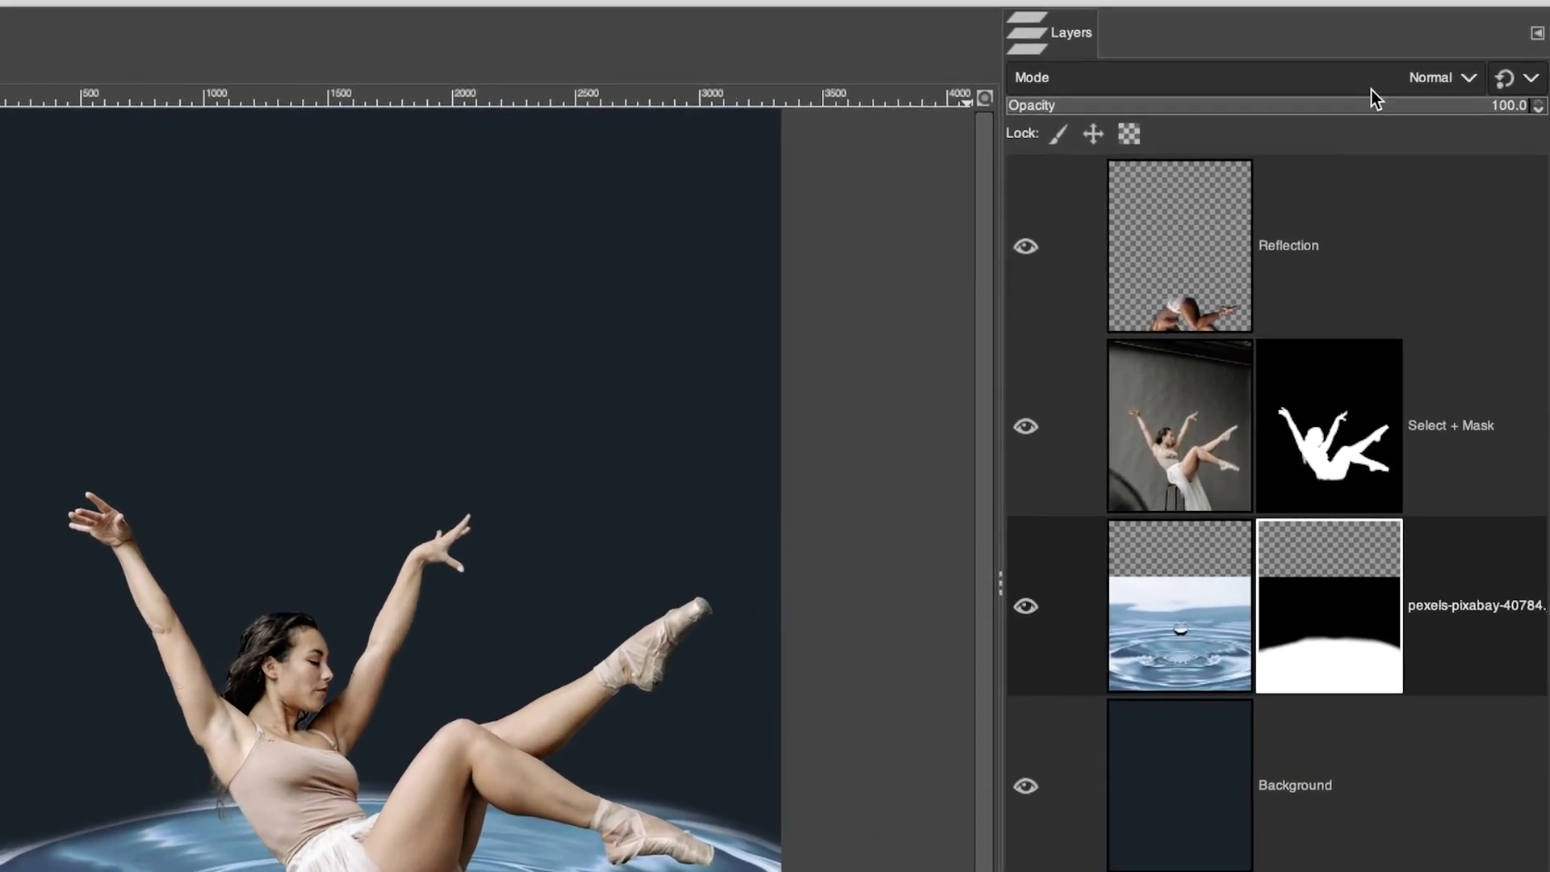
pyautogui.click(1370, 90)
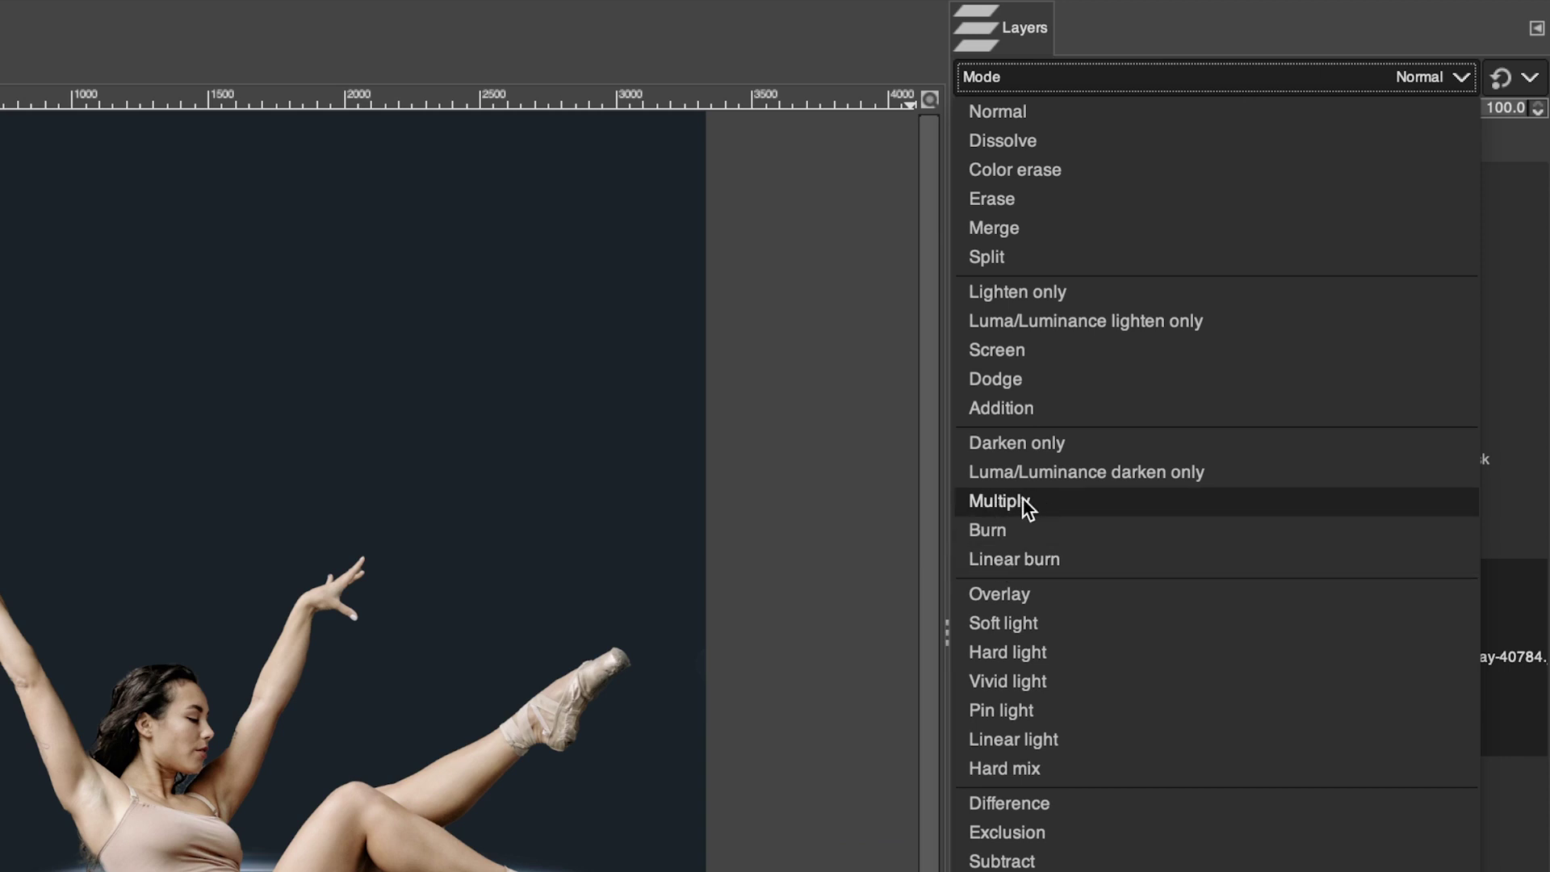
pyautogui.click(1024, 505)
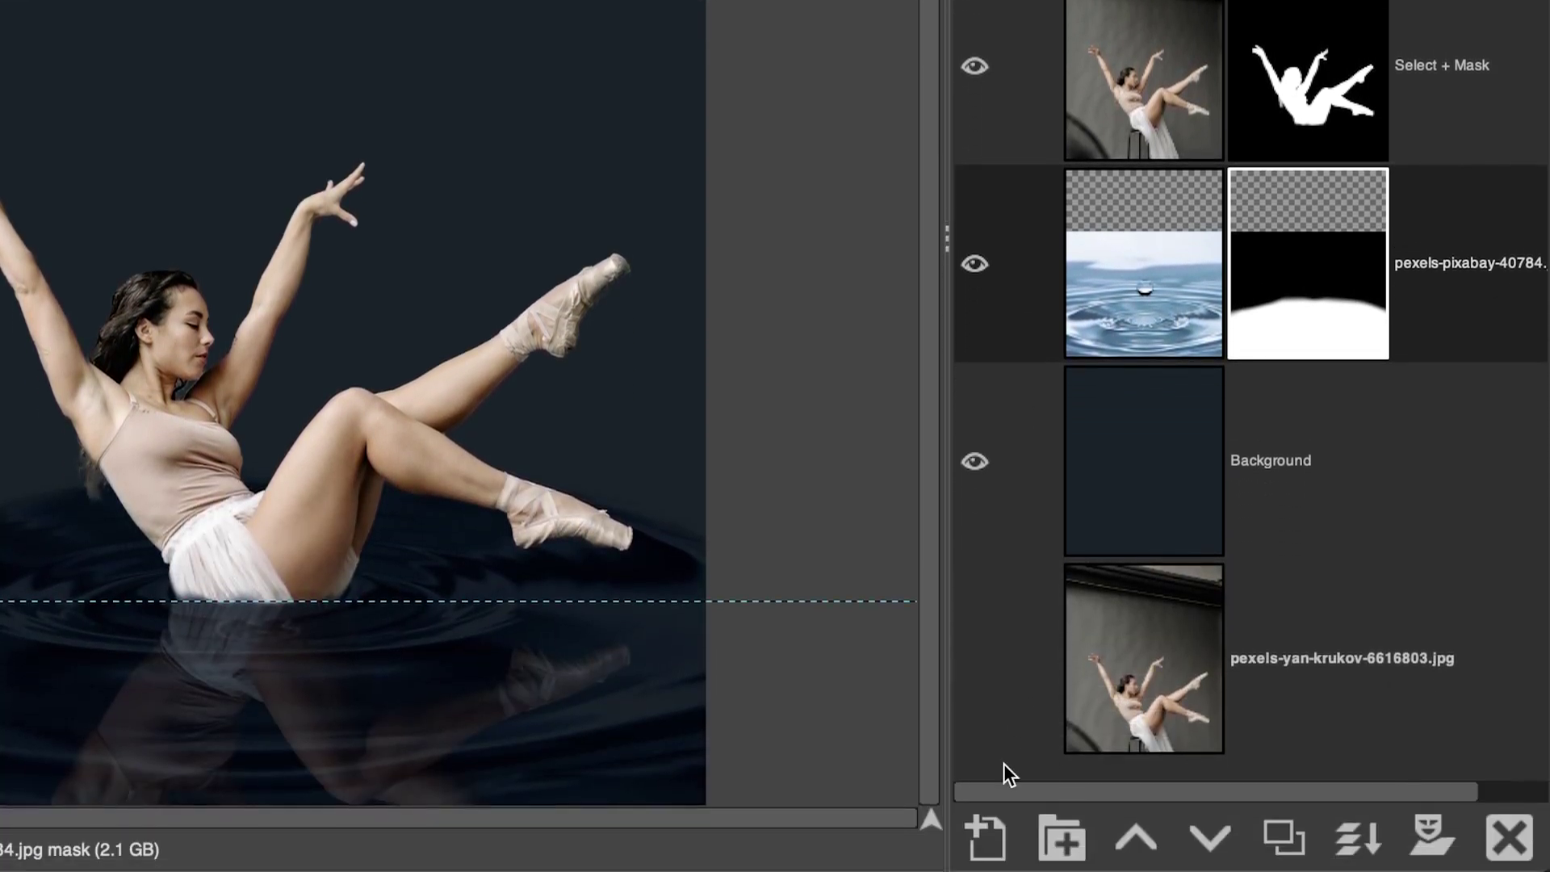
# - Create a transparent 3333 x 4000 px layer named Gradient Highlight above the water layer
pyautogui.click(986, 837)
pyautogui.click(953, 305)
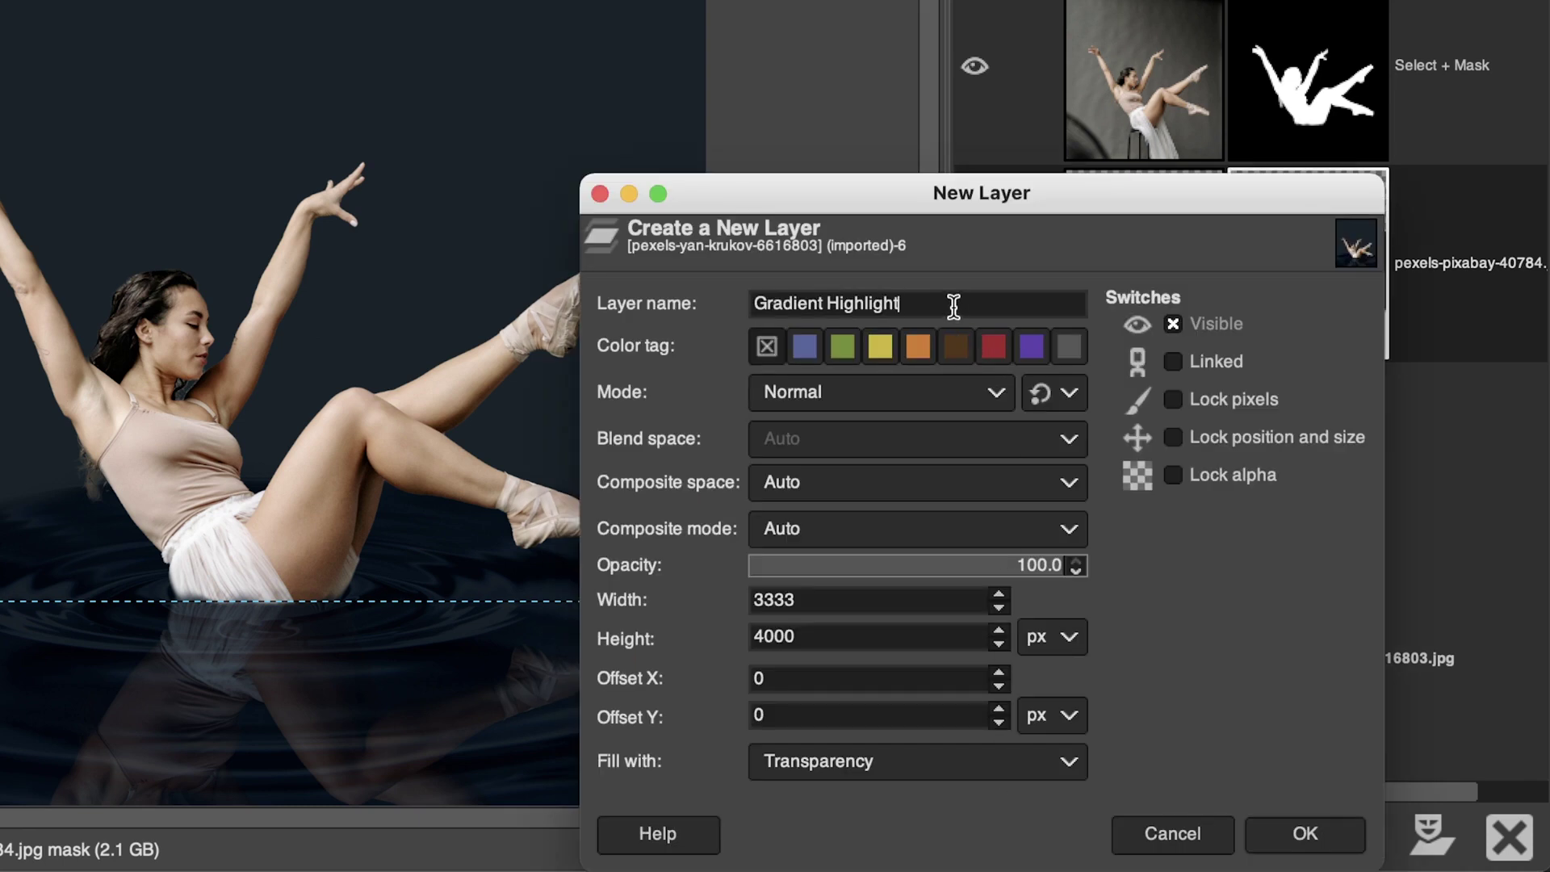
pyautogui.click(857, 758)
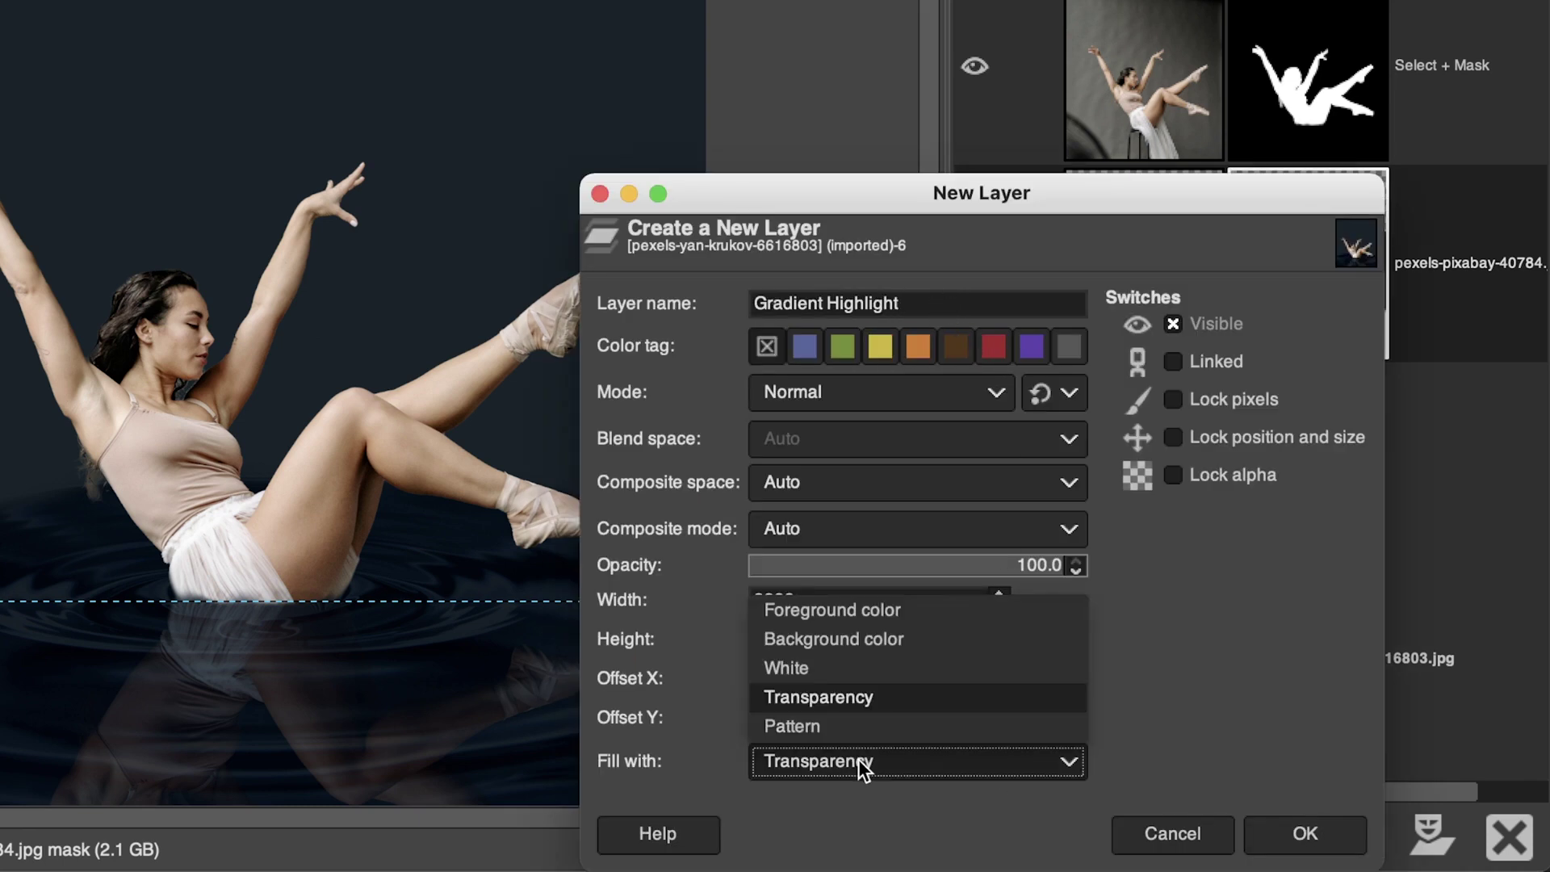
pyautogui.click(859, 758)
pyautogui.click(1303, 836)
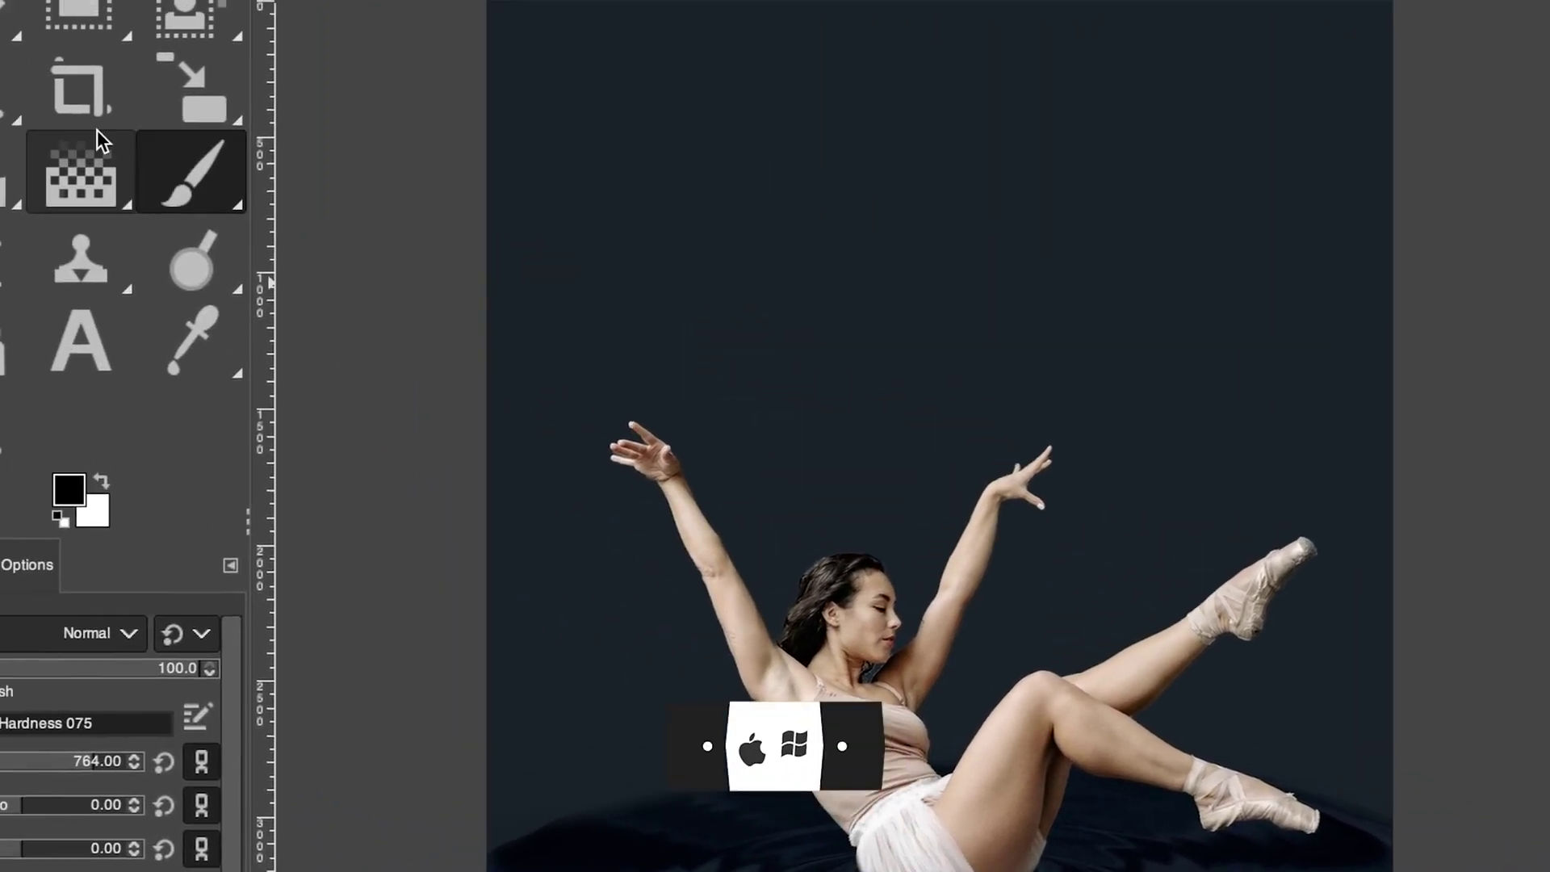
# - Set up the Gradient tool with foreground color 09294d and background color 2f5f93
pyautogui.moveTo(166, 210)
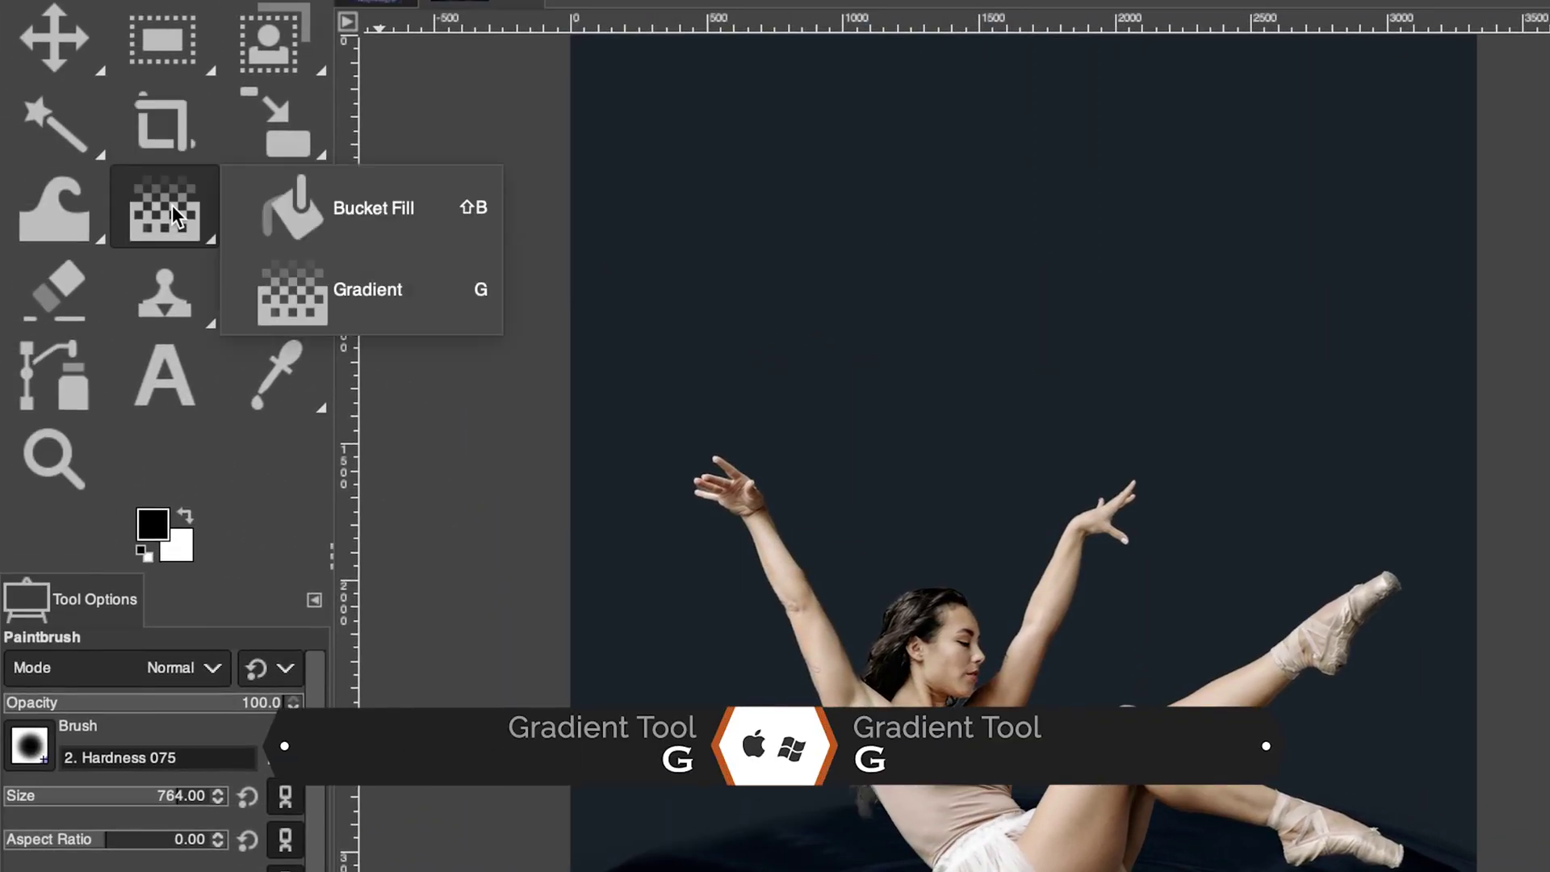
pyautogui.click(312, 278)
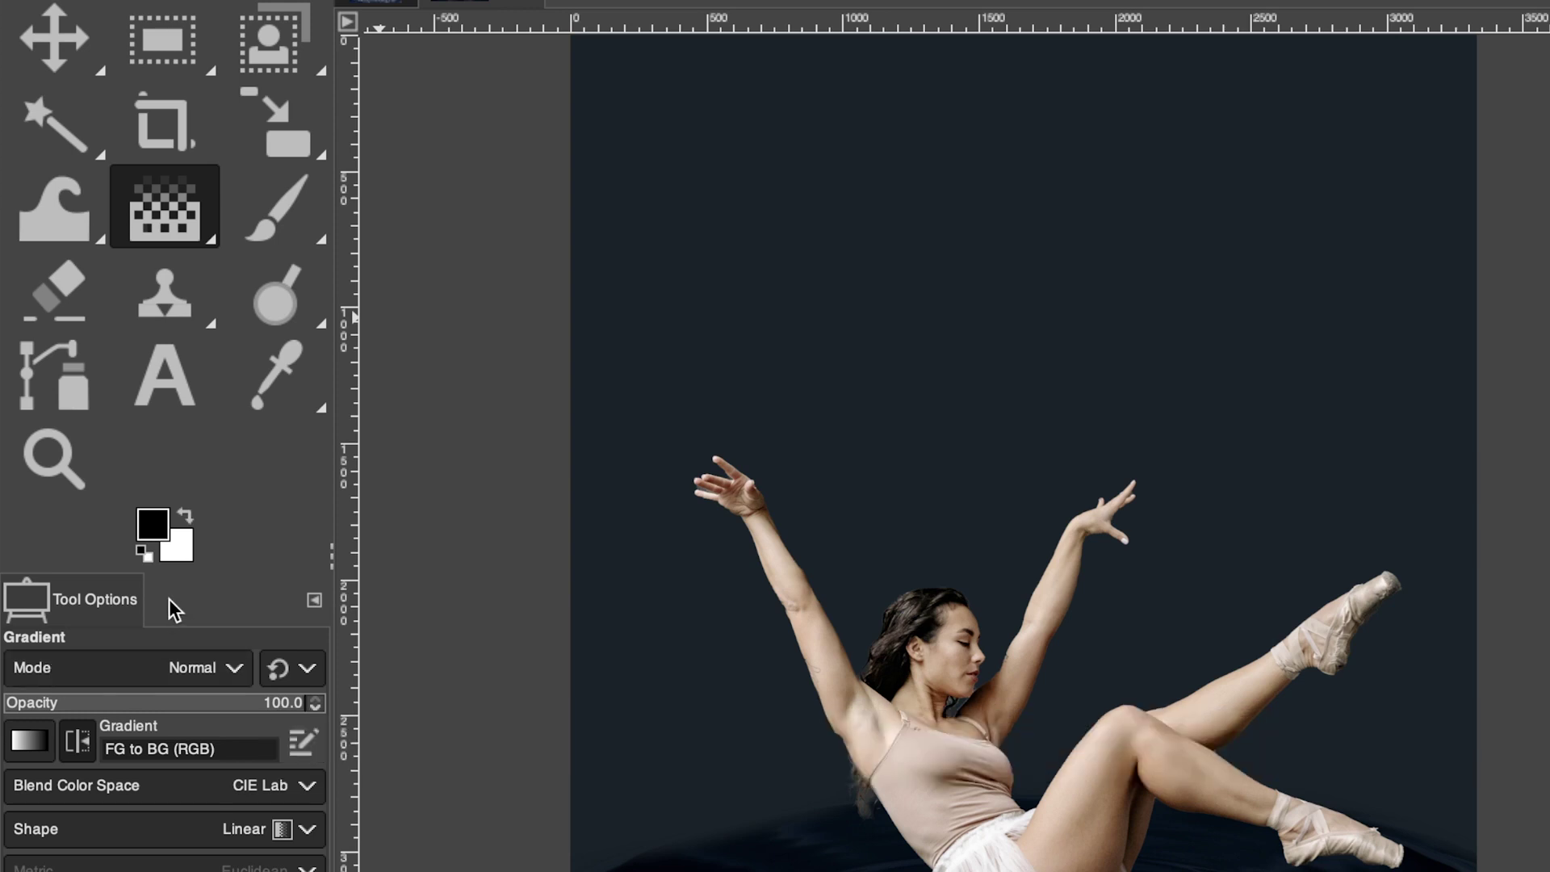
pyautogui.click(154, 527)
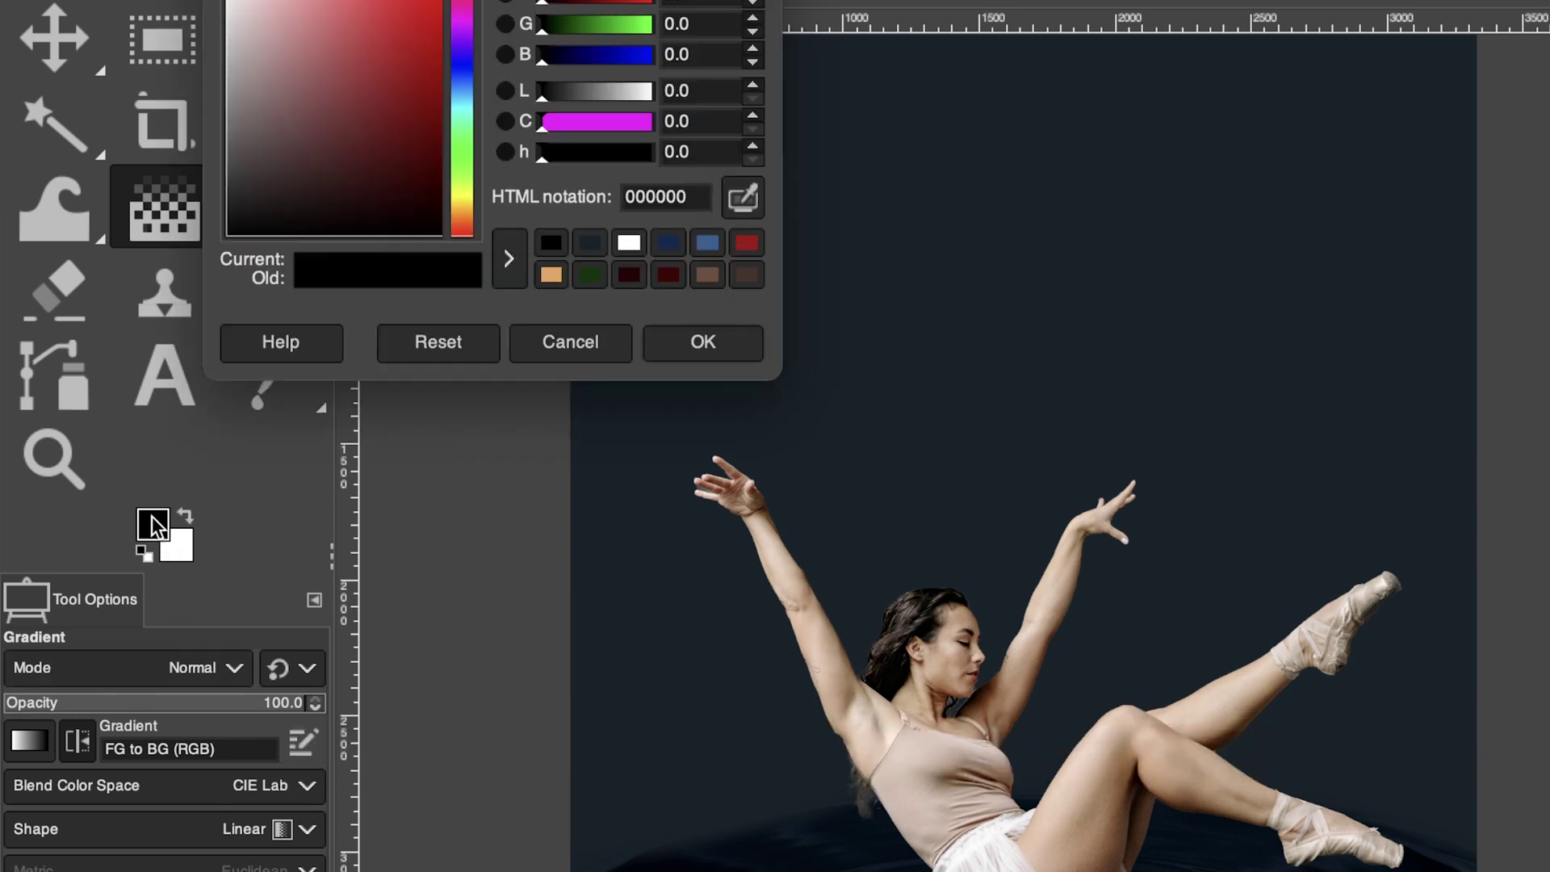
pyautogui.click(668, 244)
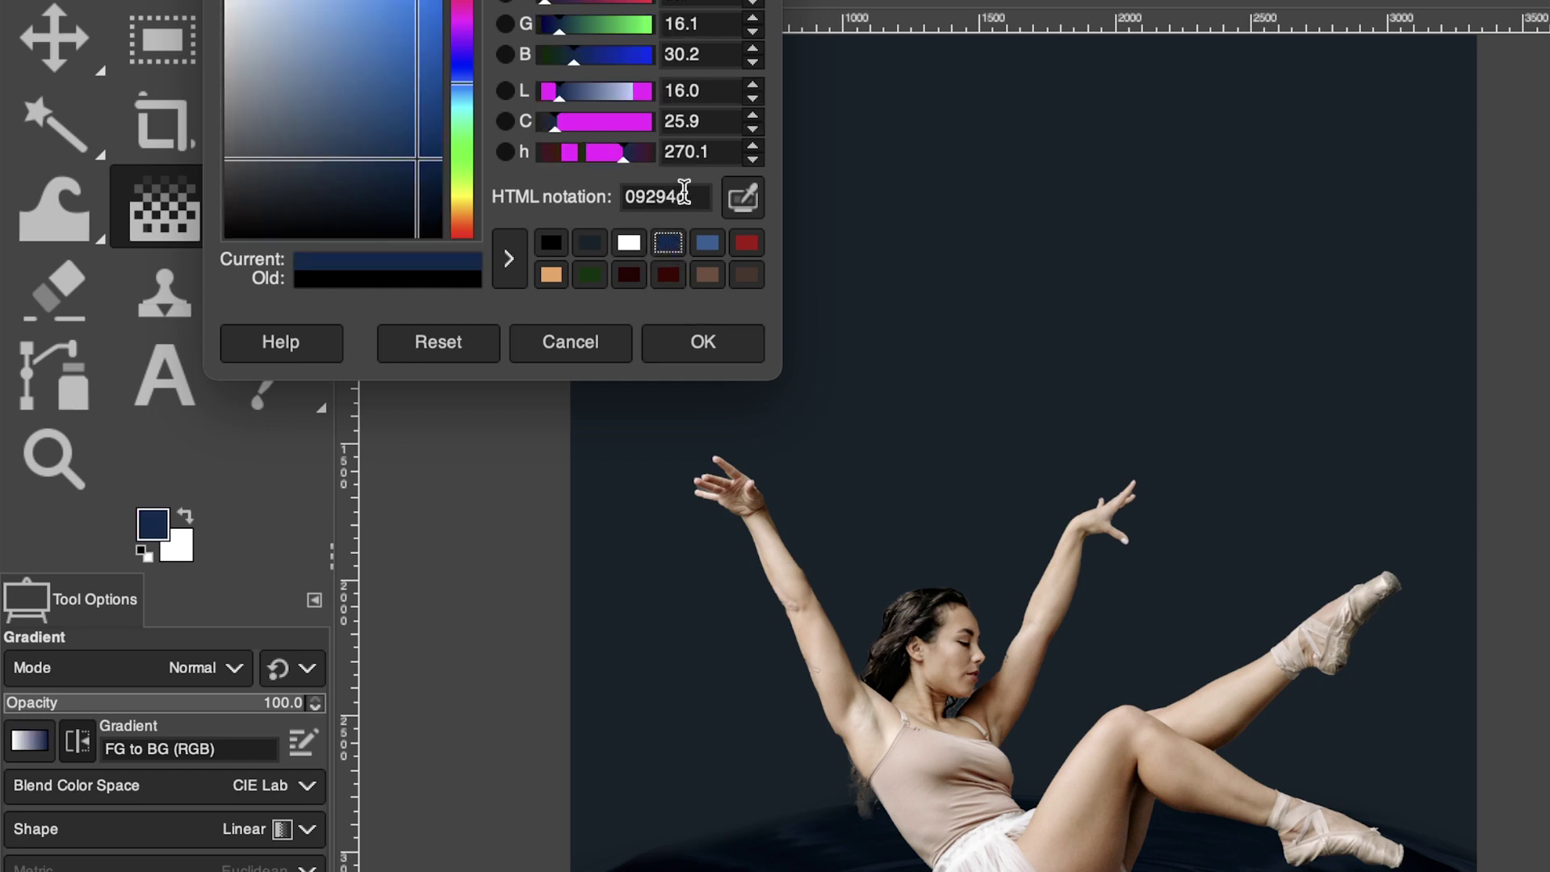
pyautogui.moveTo(685, 191); pyautogui.dragTo(594, 186)
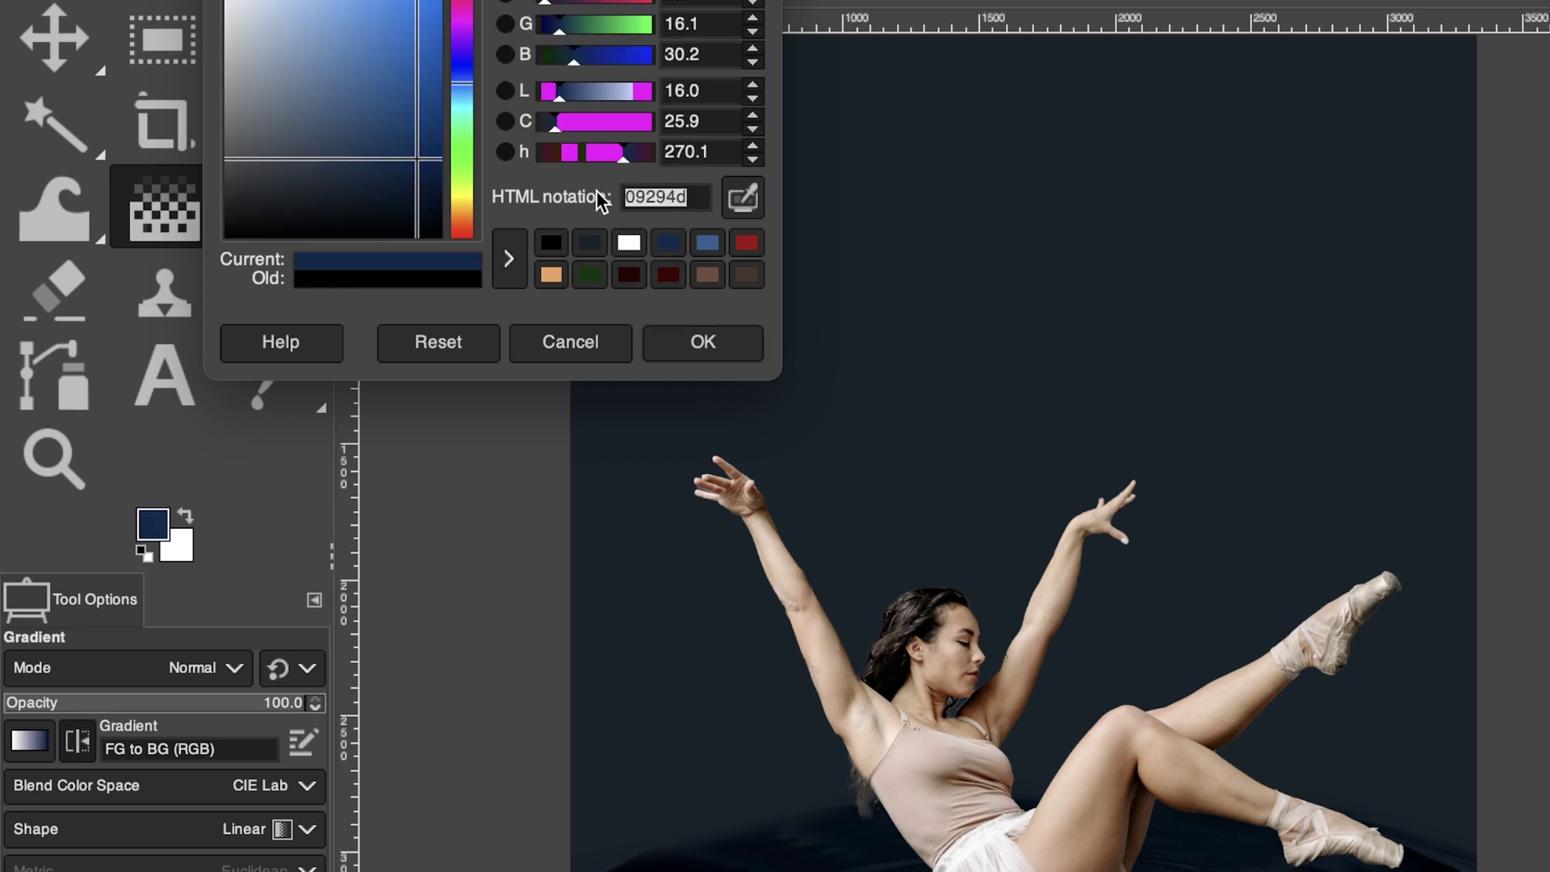
pyautogui.click(184, 553)
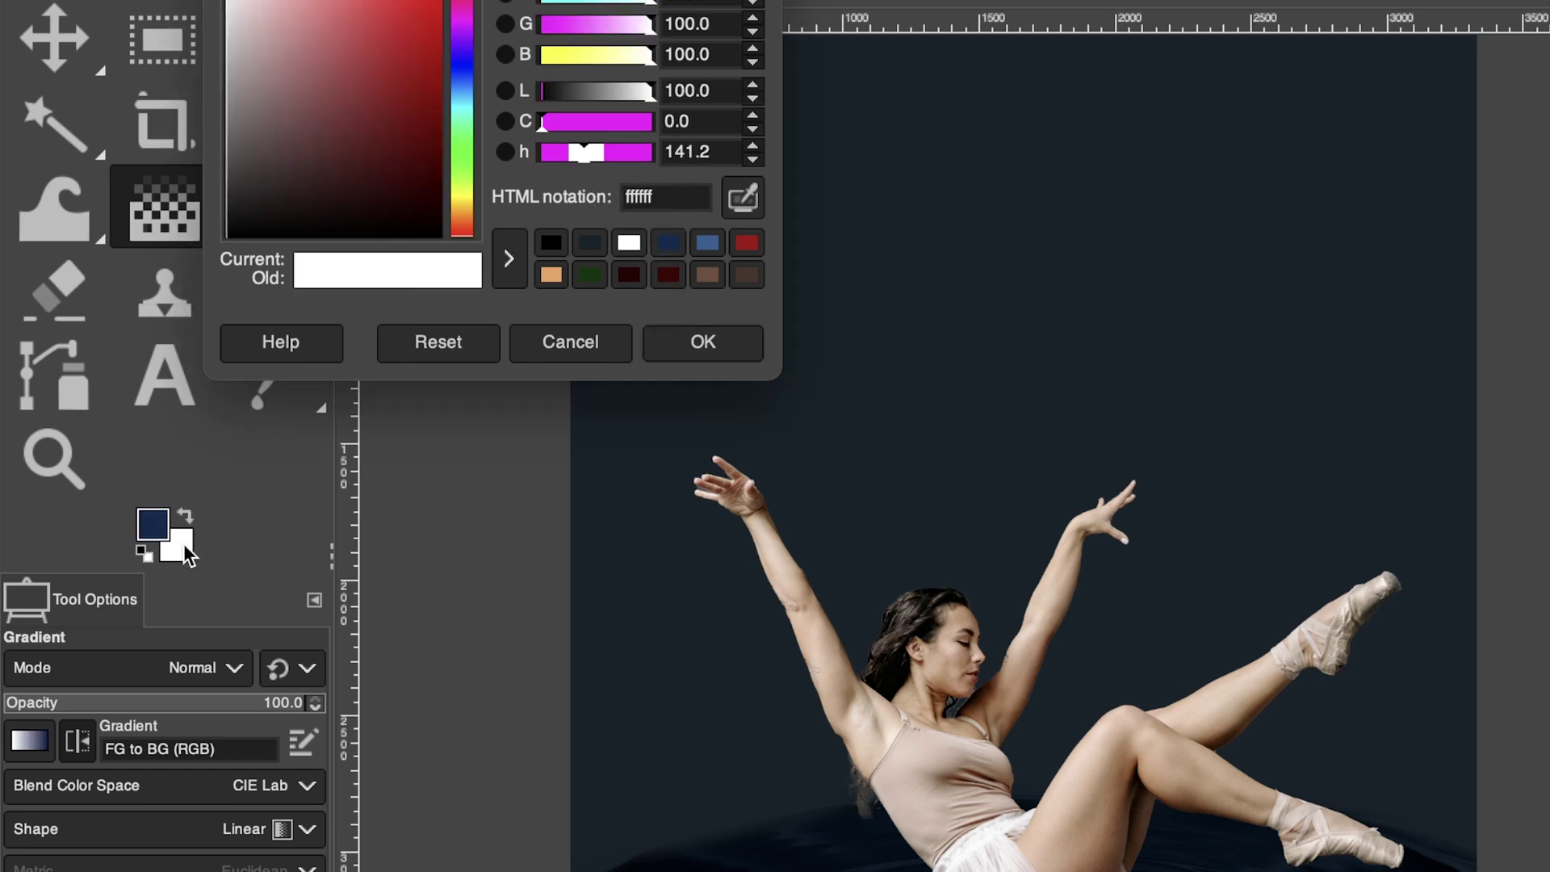
pyautogui.click(706, 243)
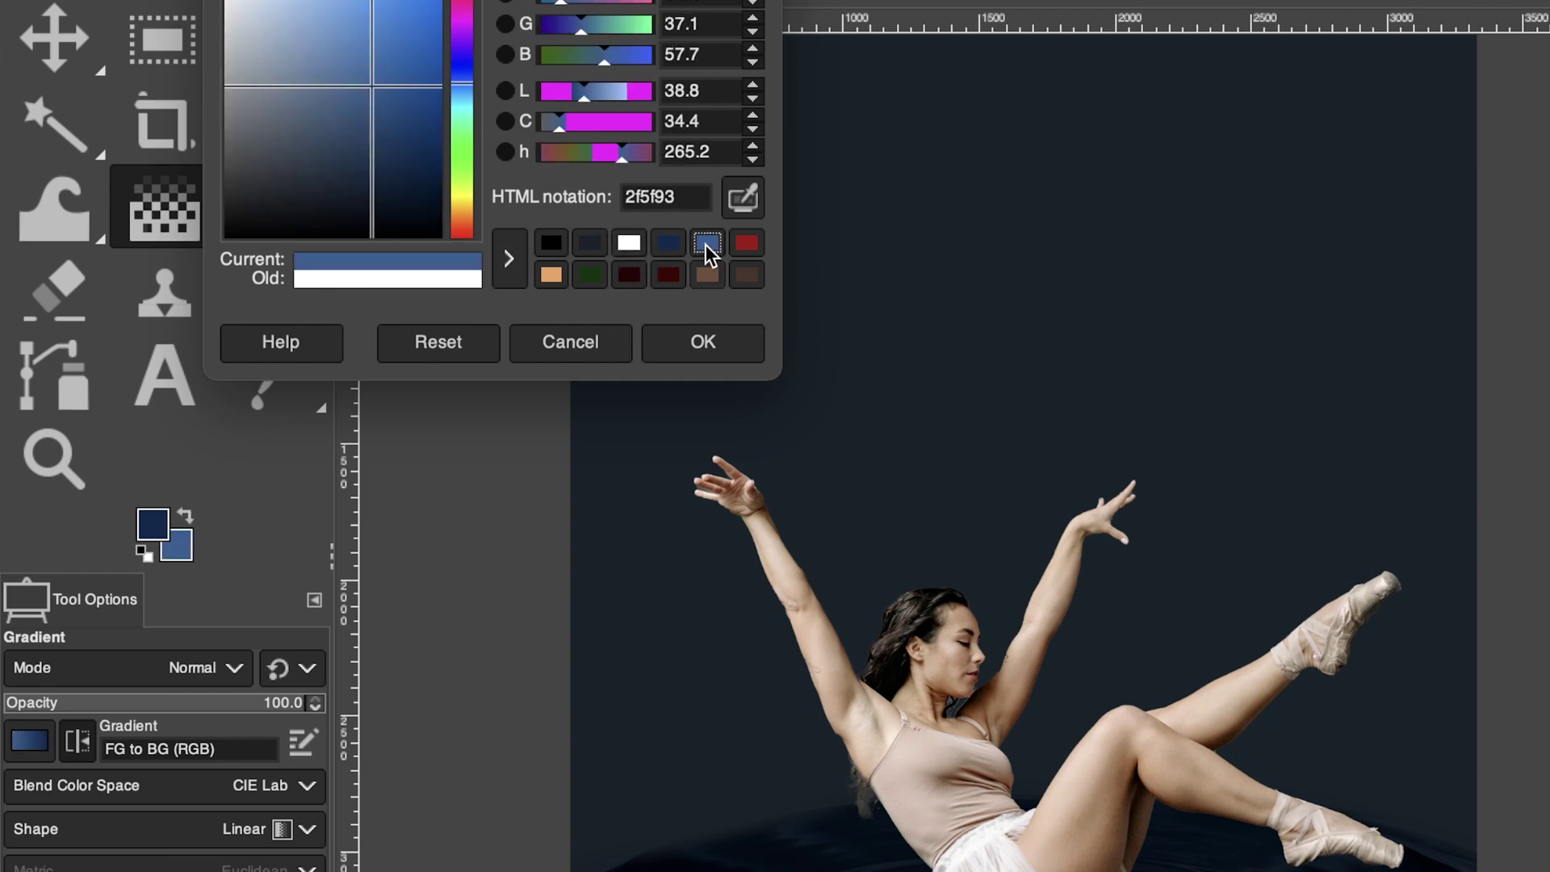
pyautogui.click(694, 342)
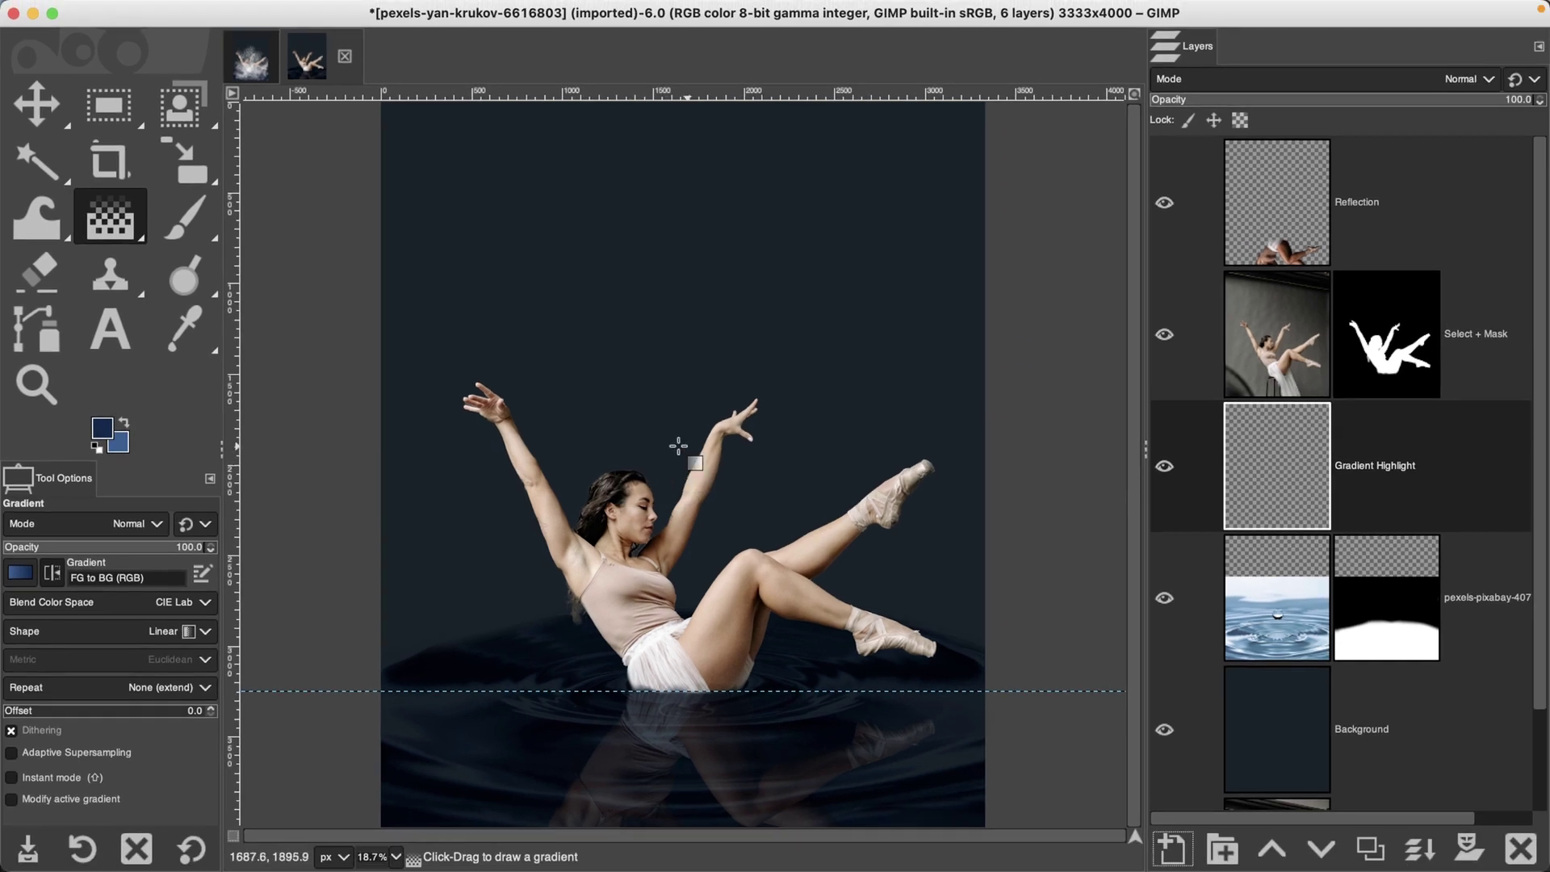
pyautogui.moveTo(669, 436); pyautogui.dragTo(670, 806)
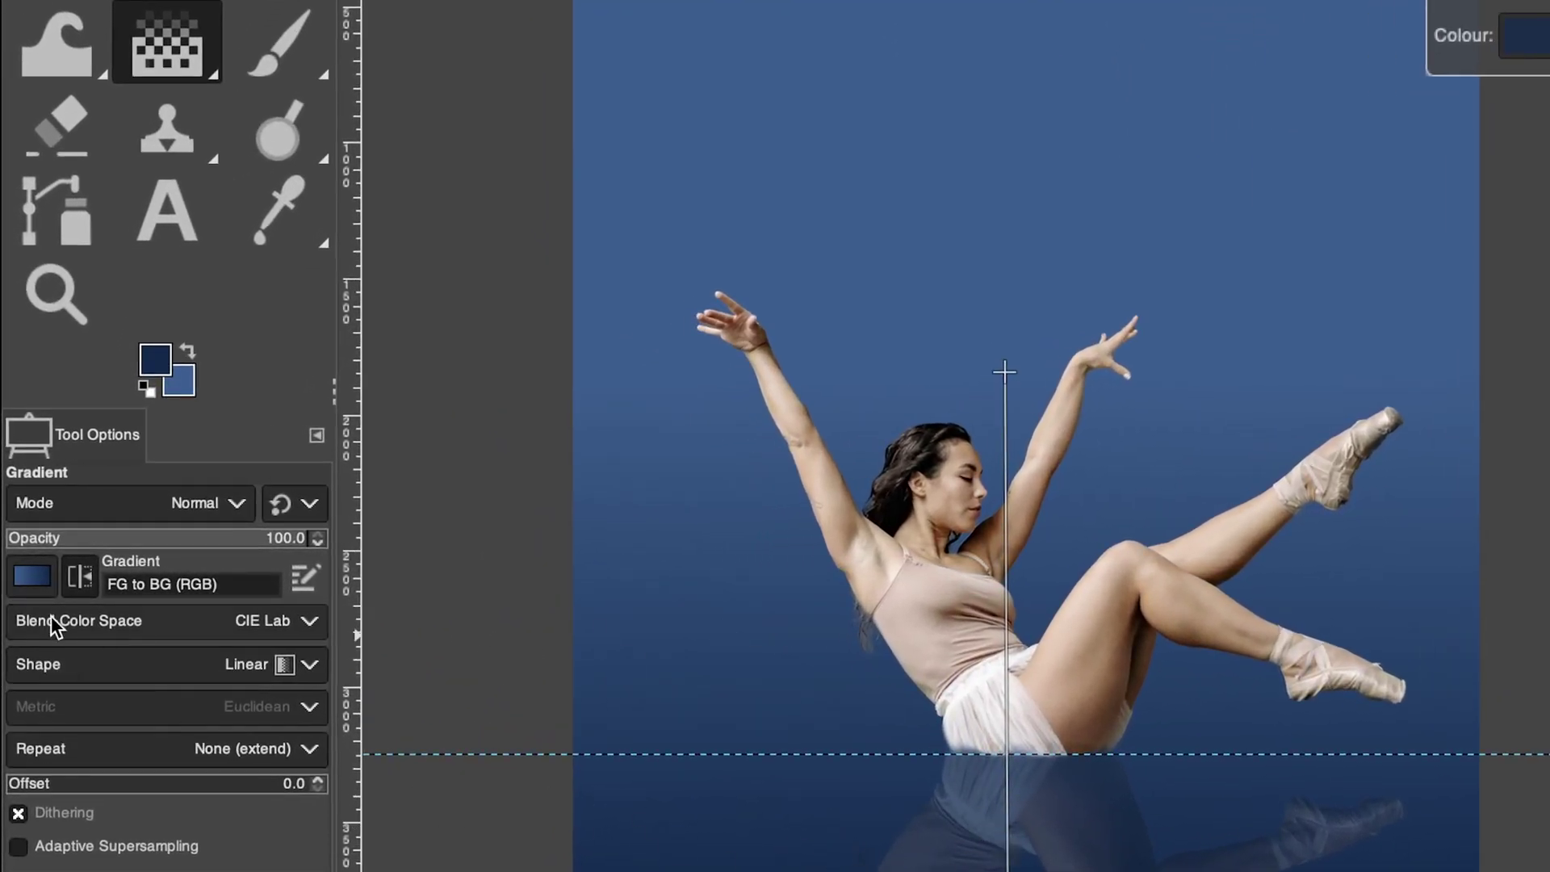
pyautogui.click(81, 578)
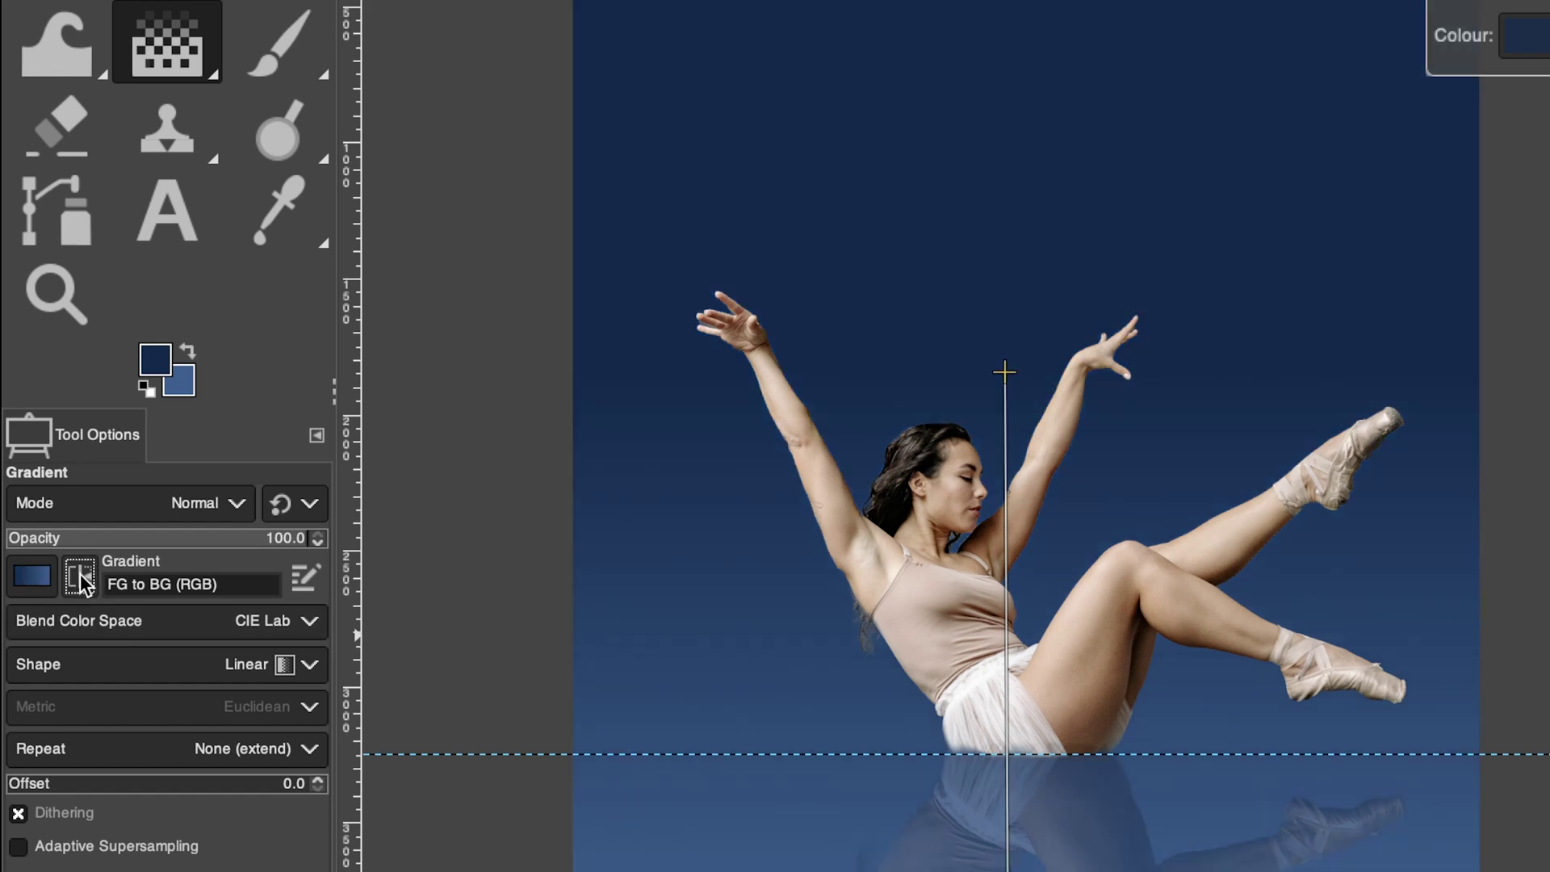
pyautogui.click(81, 578)
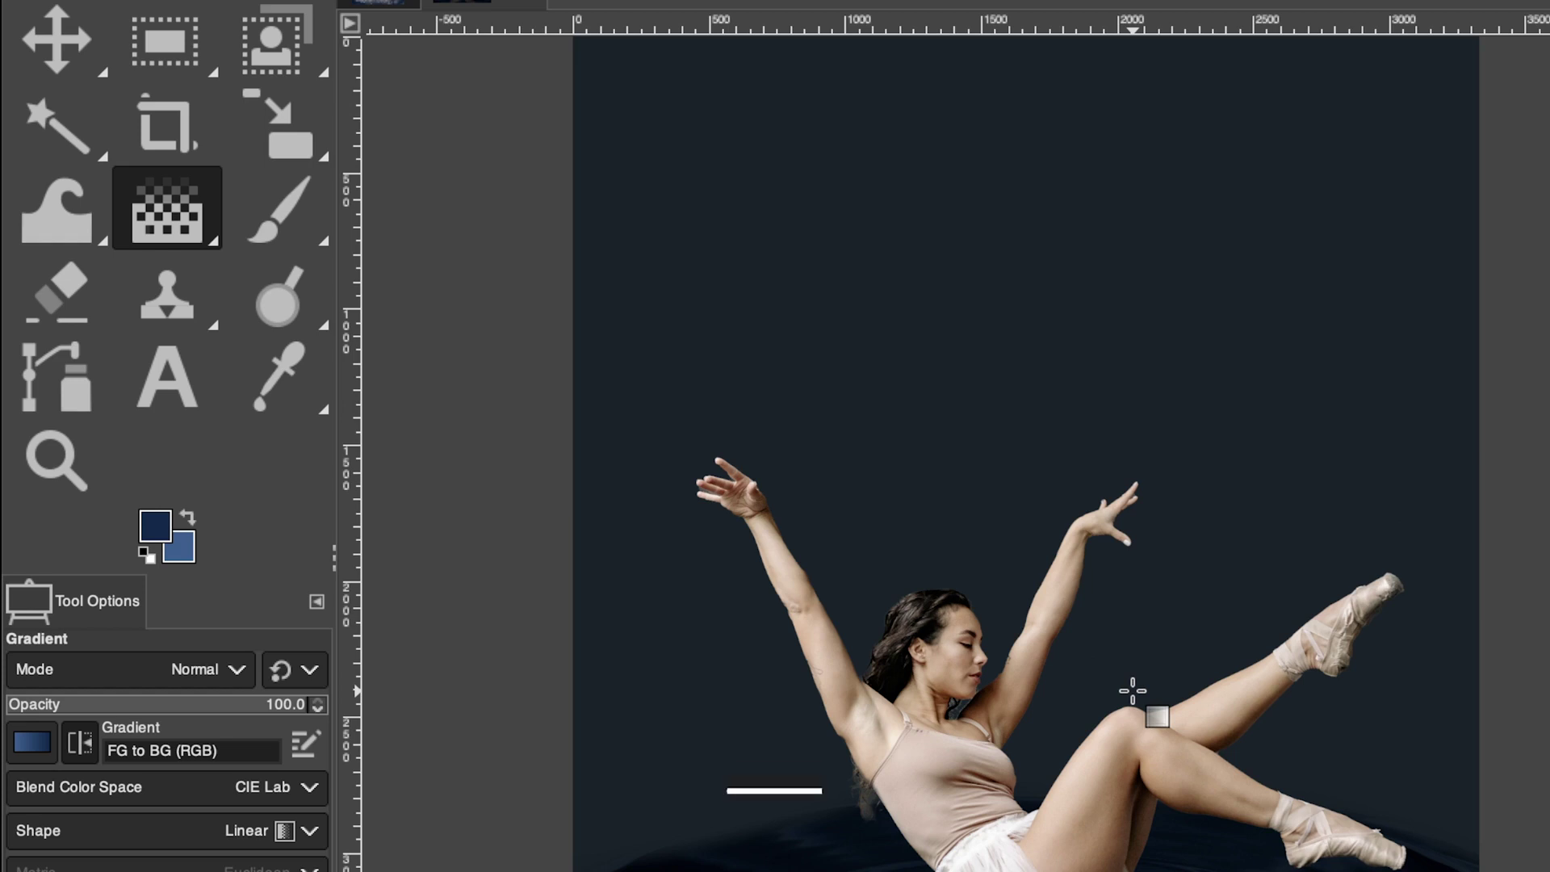
# - Select a rectangle about 3444 x 2168 px over the lower canvas, fill it with a vertical gradient from light blue down to dark blue, and deselect
pyautogui.click(200, 64)
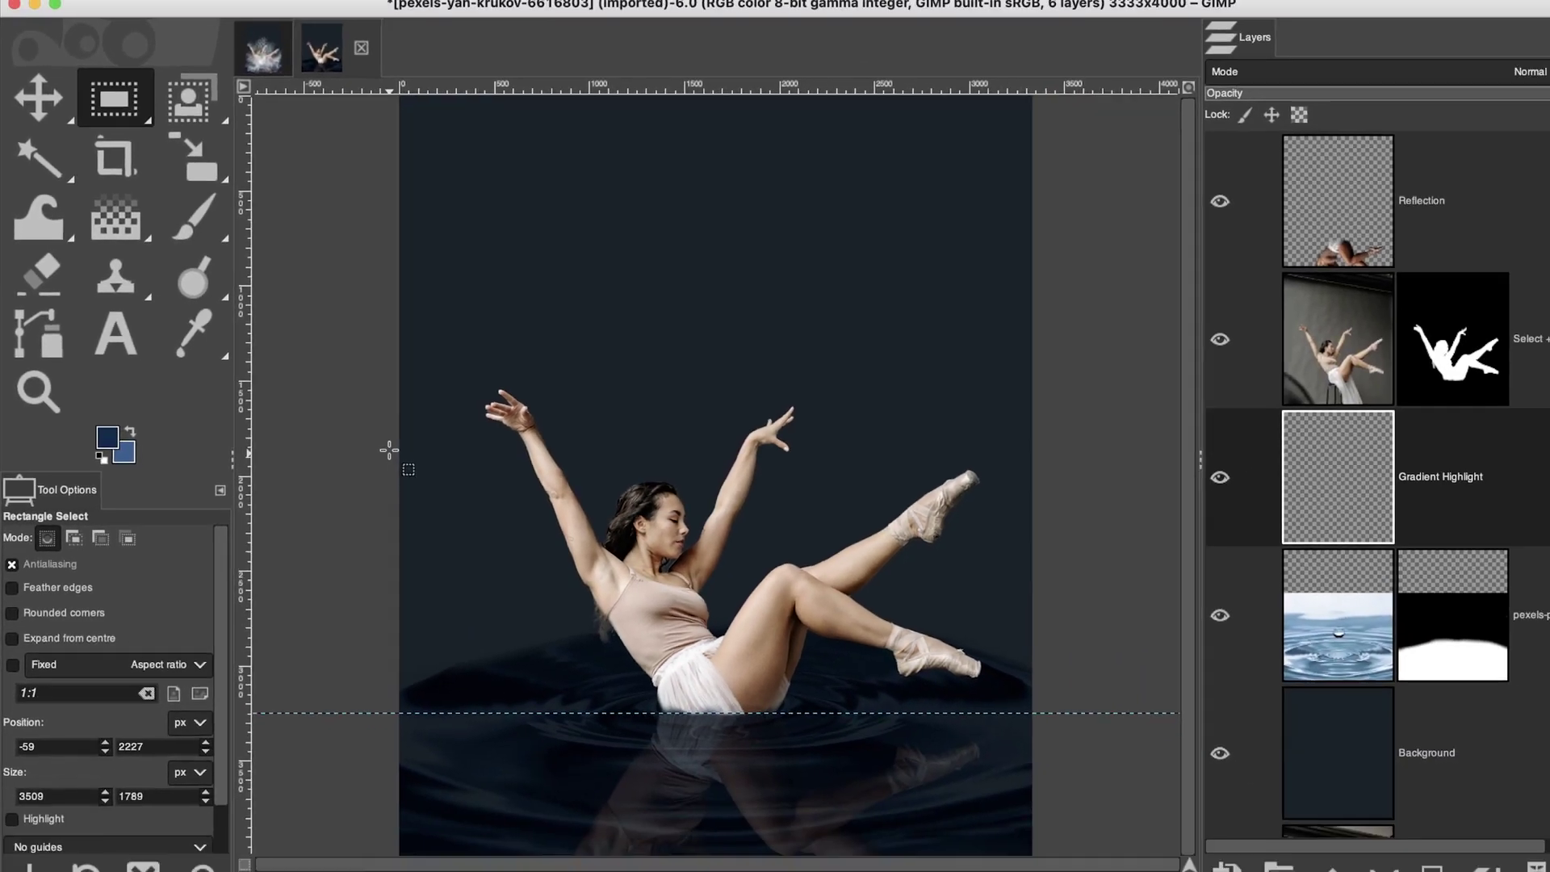
pyautogui.moveTo(371, 438); pyautogui.dragTo(991, 819)
pyautogui.press('g')
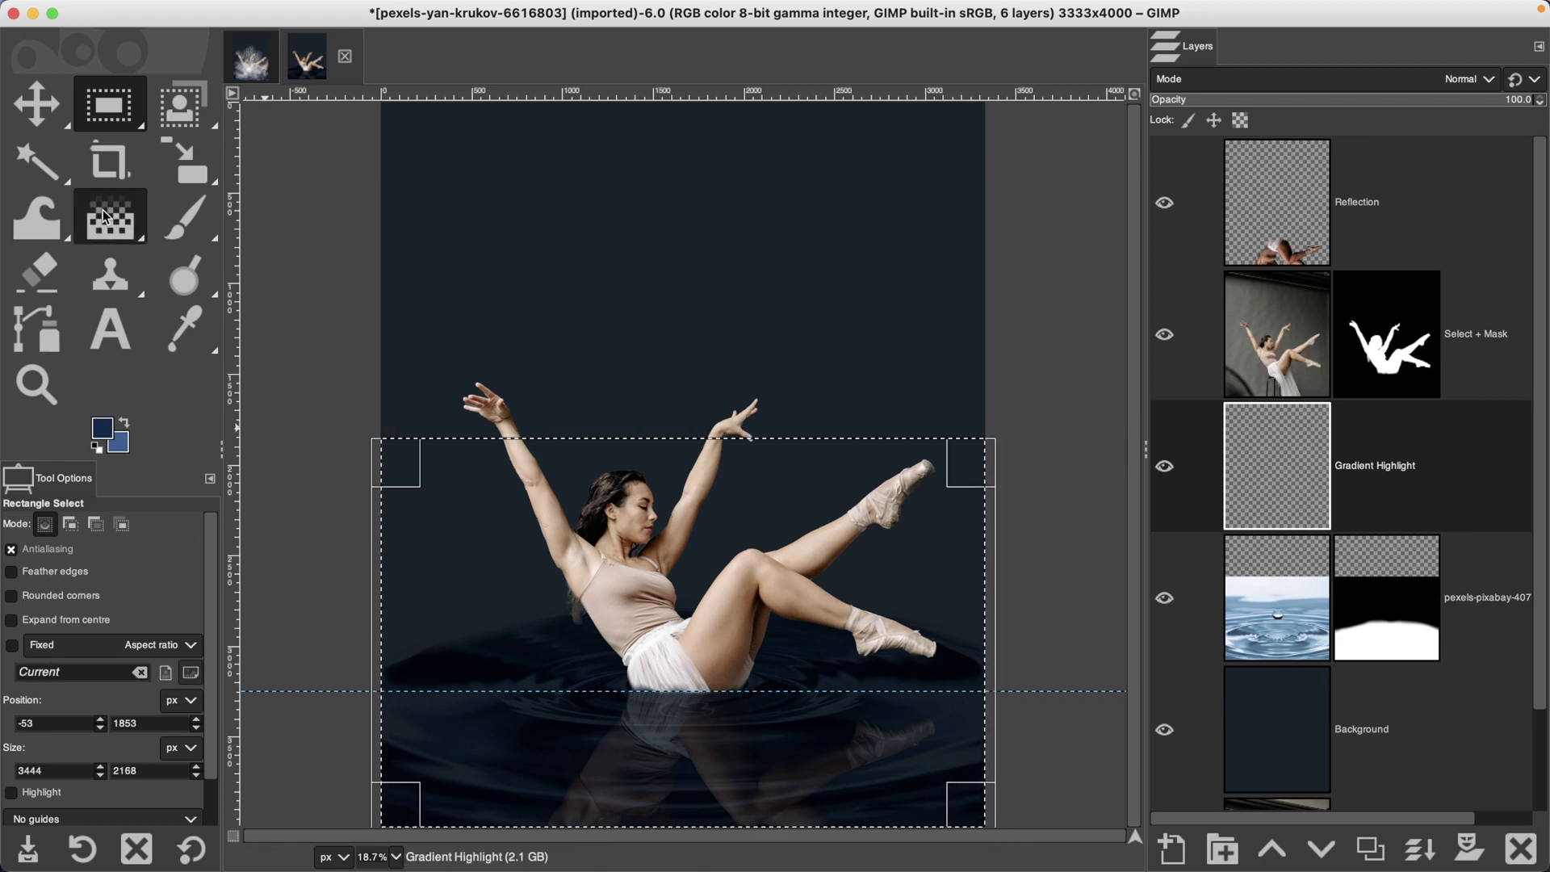
pyautogui.moveTo(669, 454); pyautogui.dragTo(672, 765)
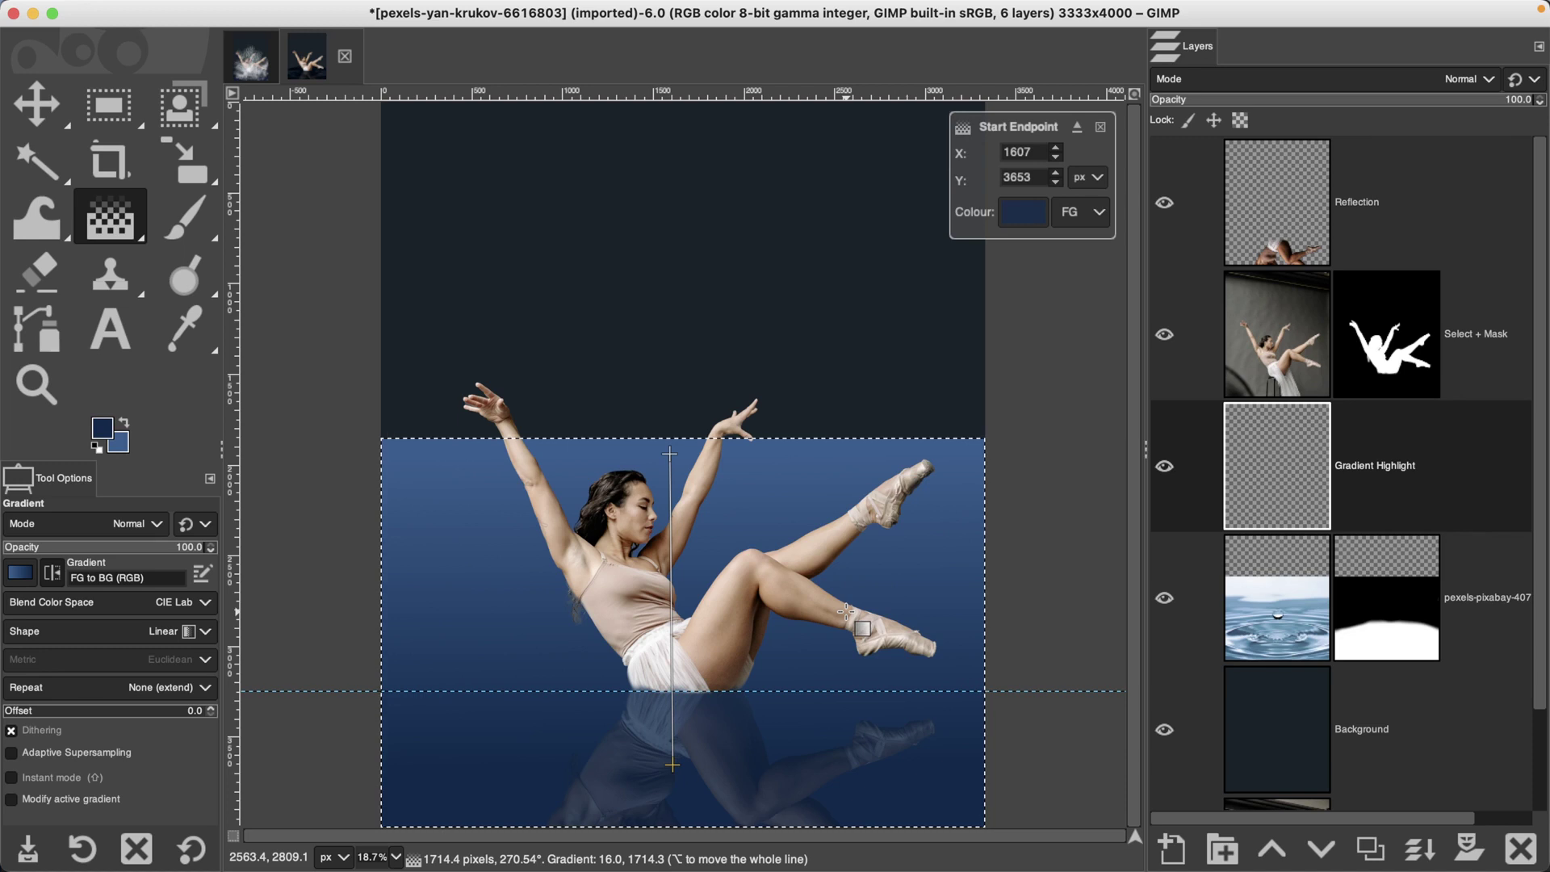
pyautogui.press('Return')
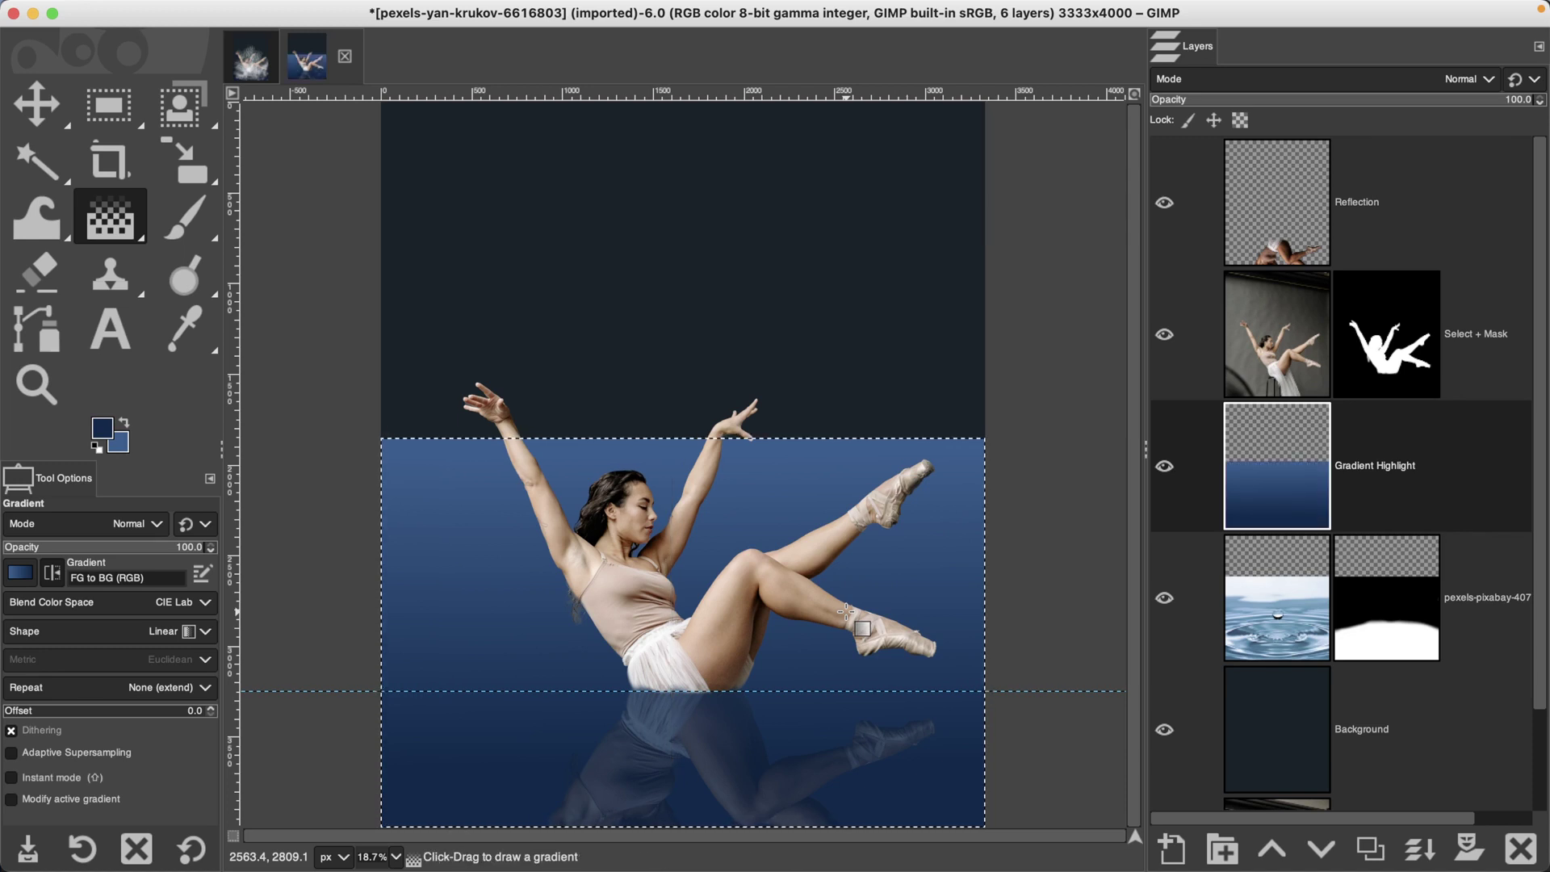
pyautogui.press('shift+super+a')
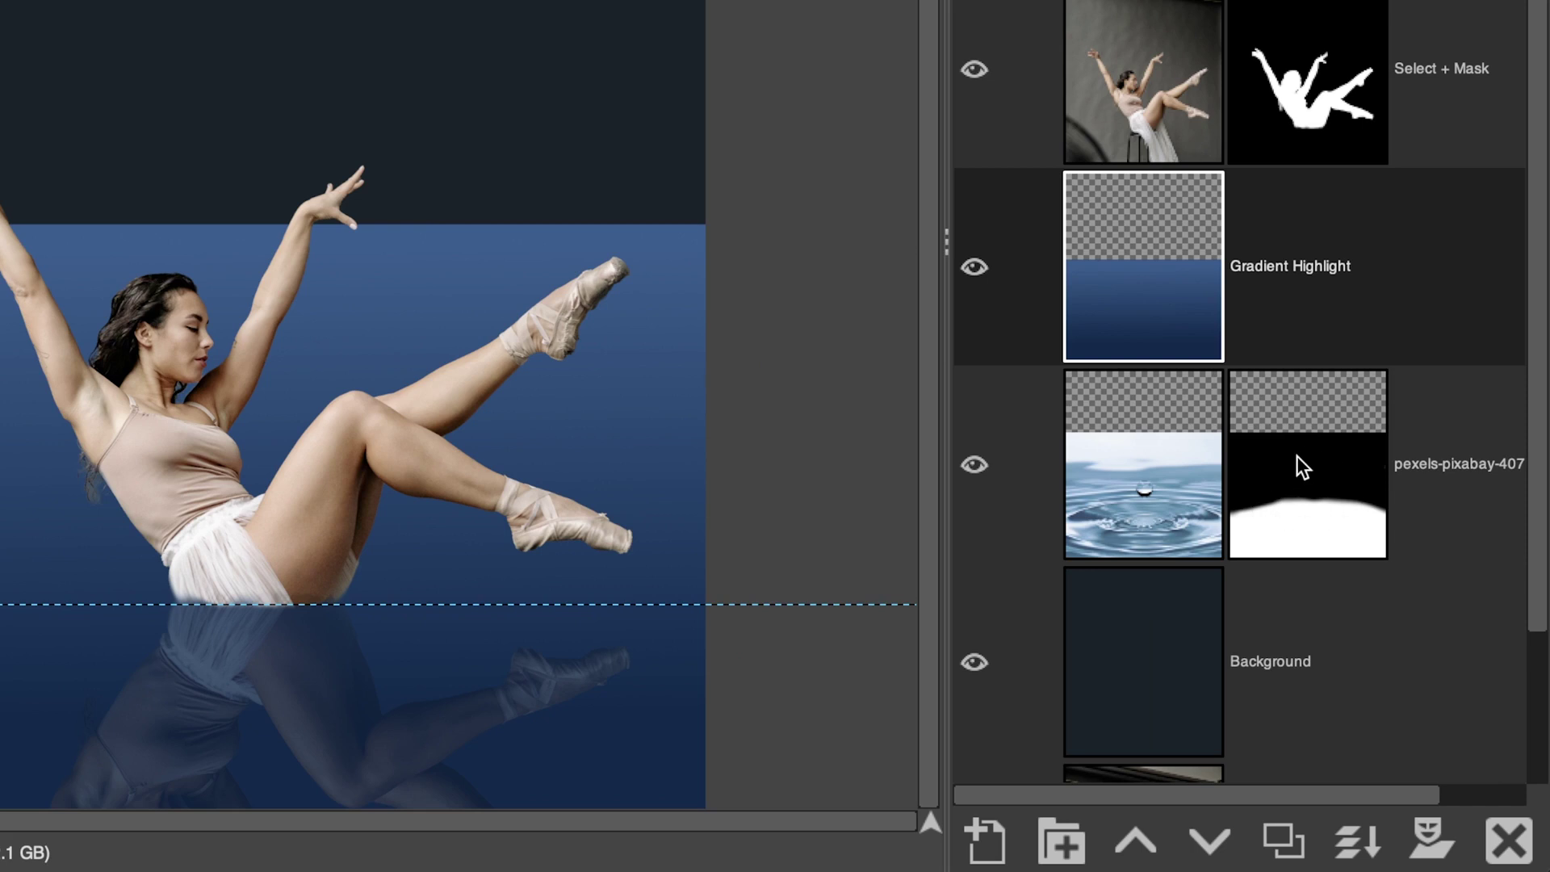
# - Move the Gradient Highlight layer below the water photo layer
pyautogui.click(1159, 307)
pyautogui.click(1210, 836)
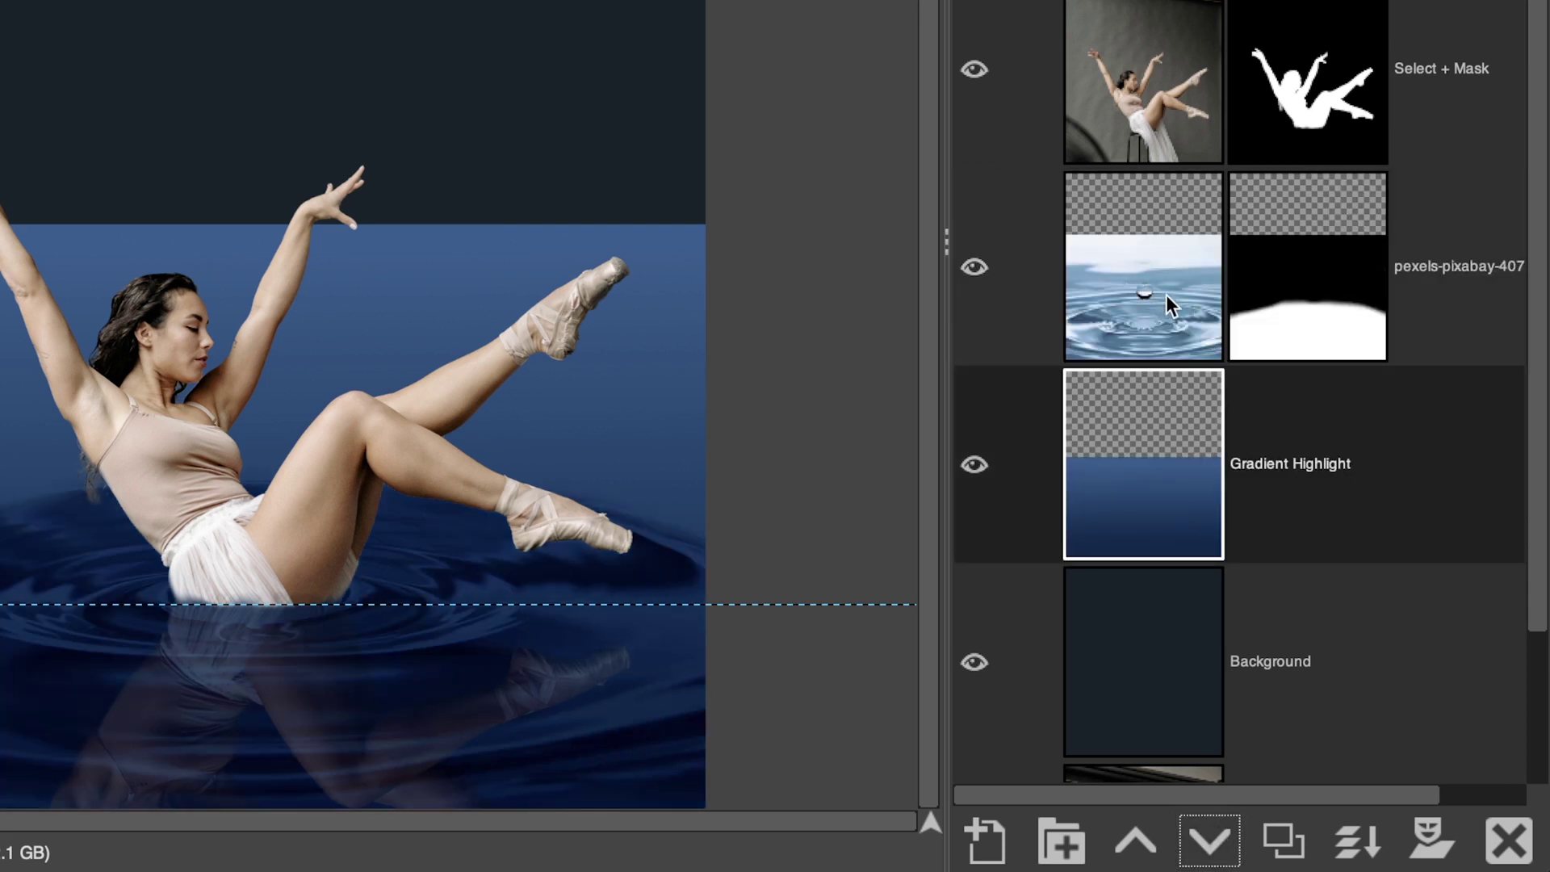
# - Turn the water photo's layer mask into a selection, add it as a layer mask to Gradient Highlight, and deselect
pyautogui.click(1306, 292)
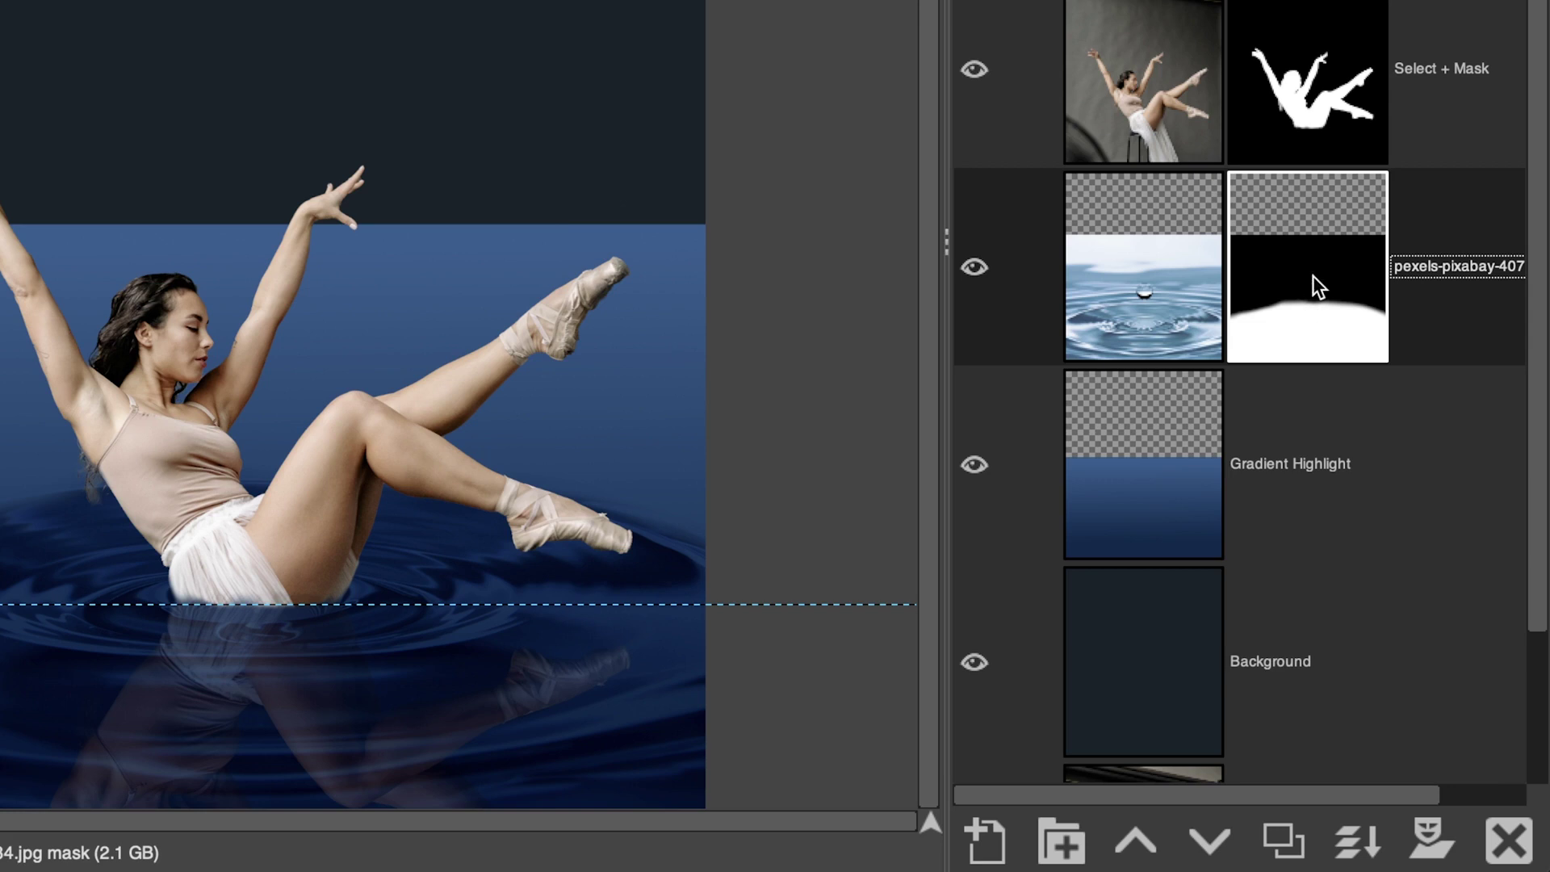
pyautogui.rightClick(1312, 276)
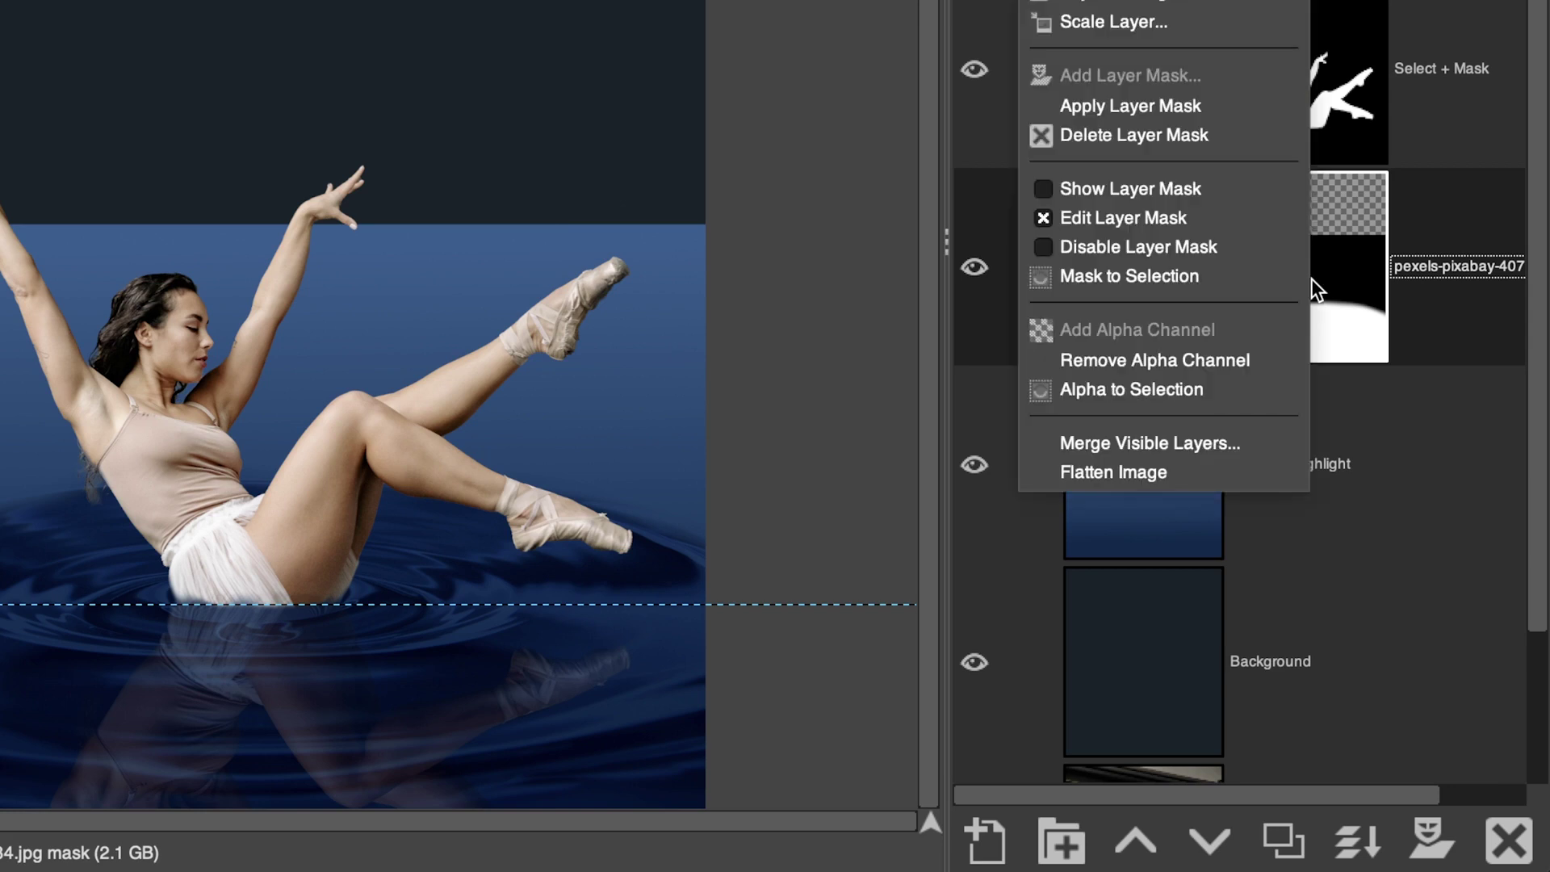
pyautogui.click(1208, 275)
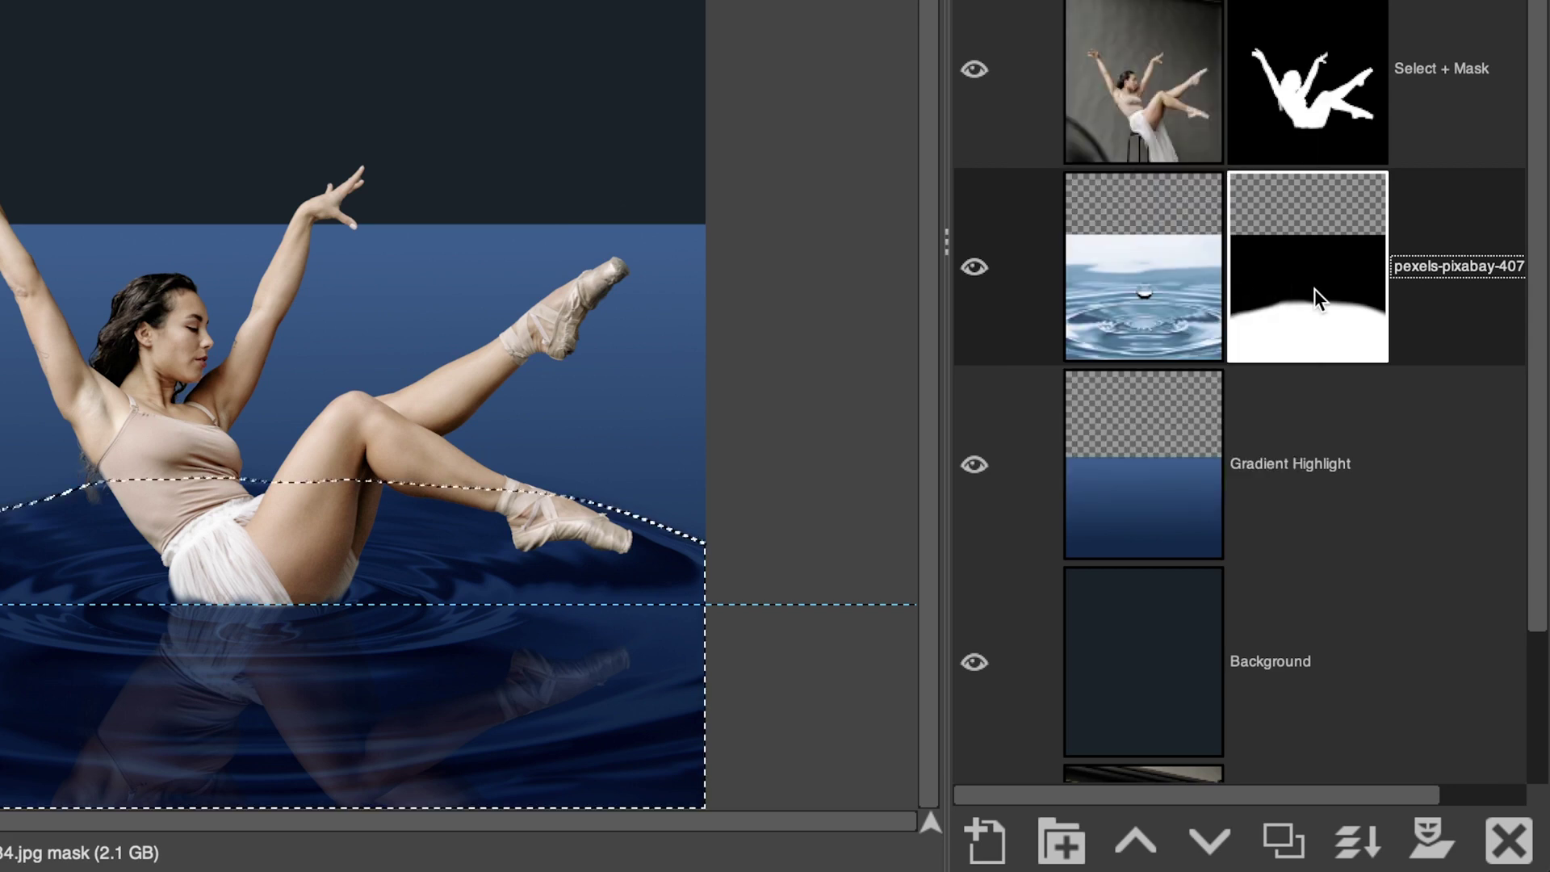
pyautogui.click(1151, 512)
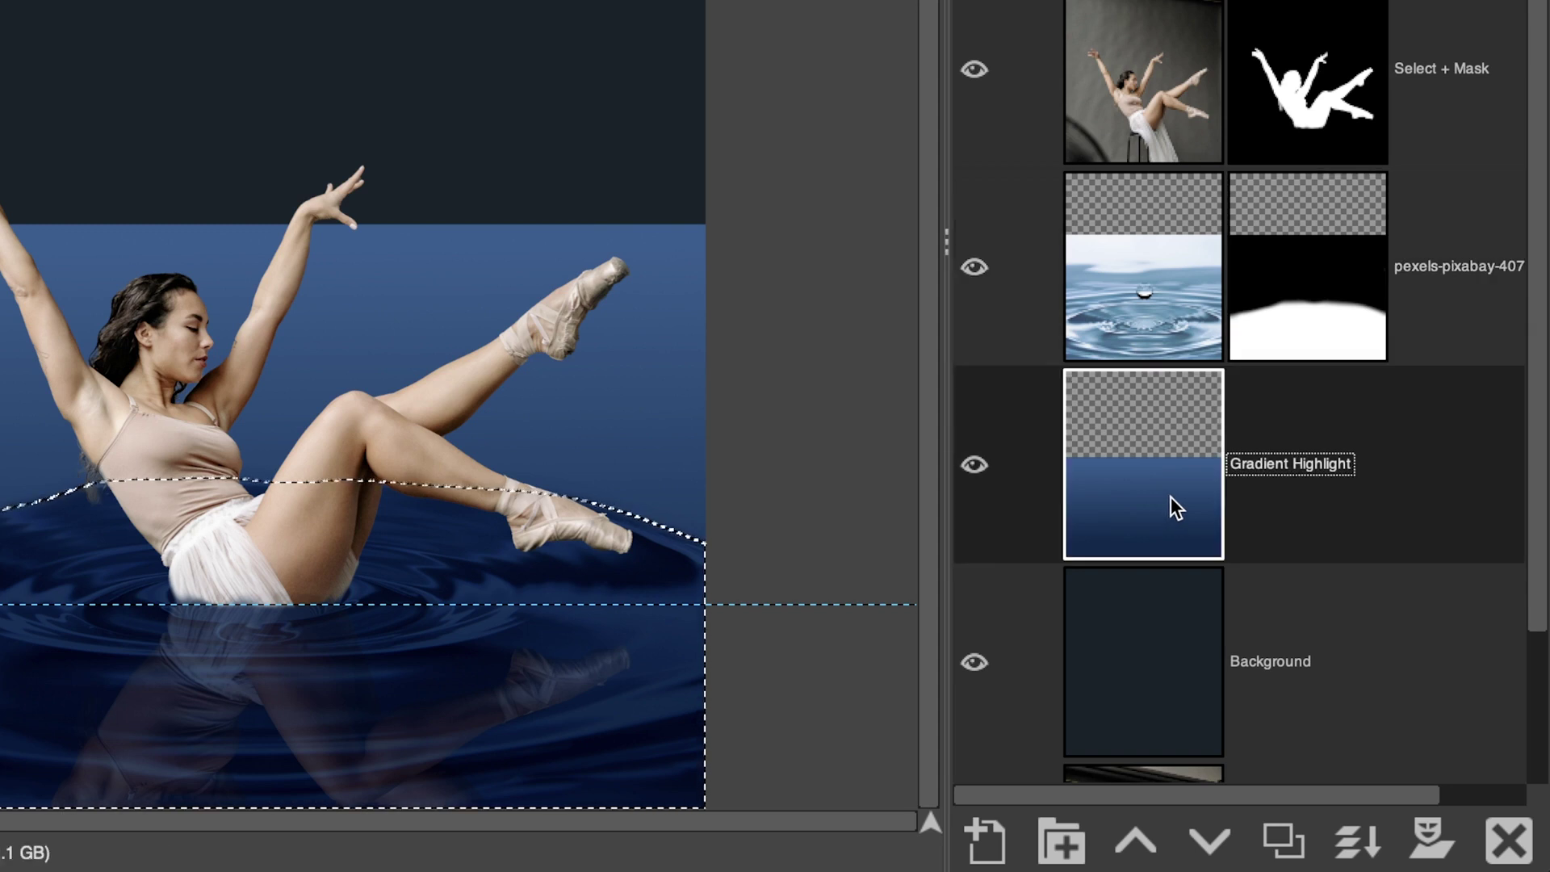
pyautogui.click(1431, 839)
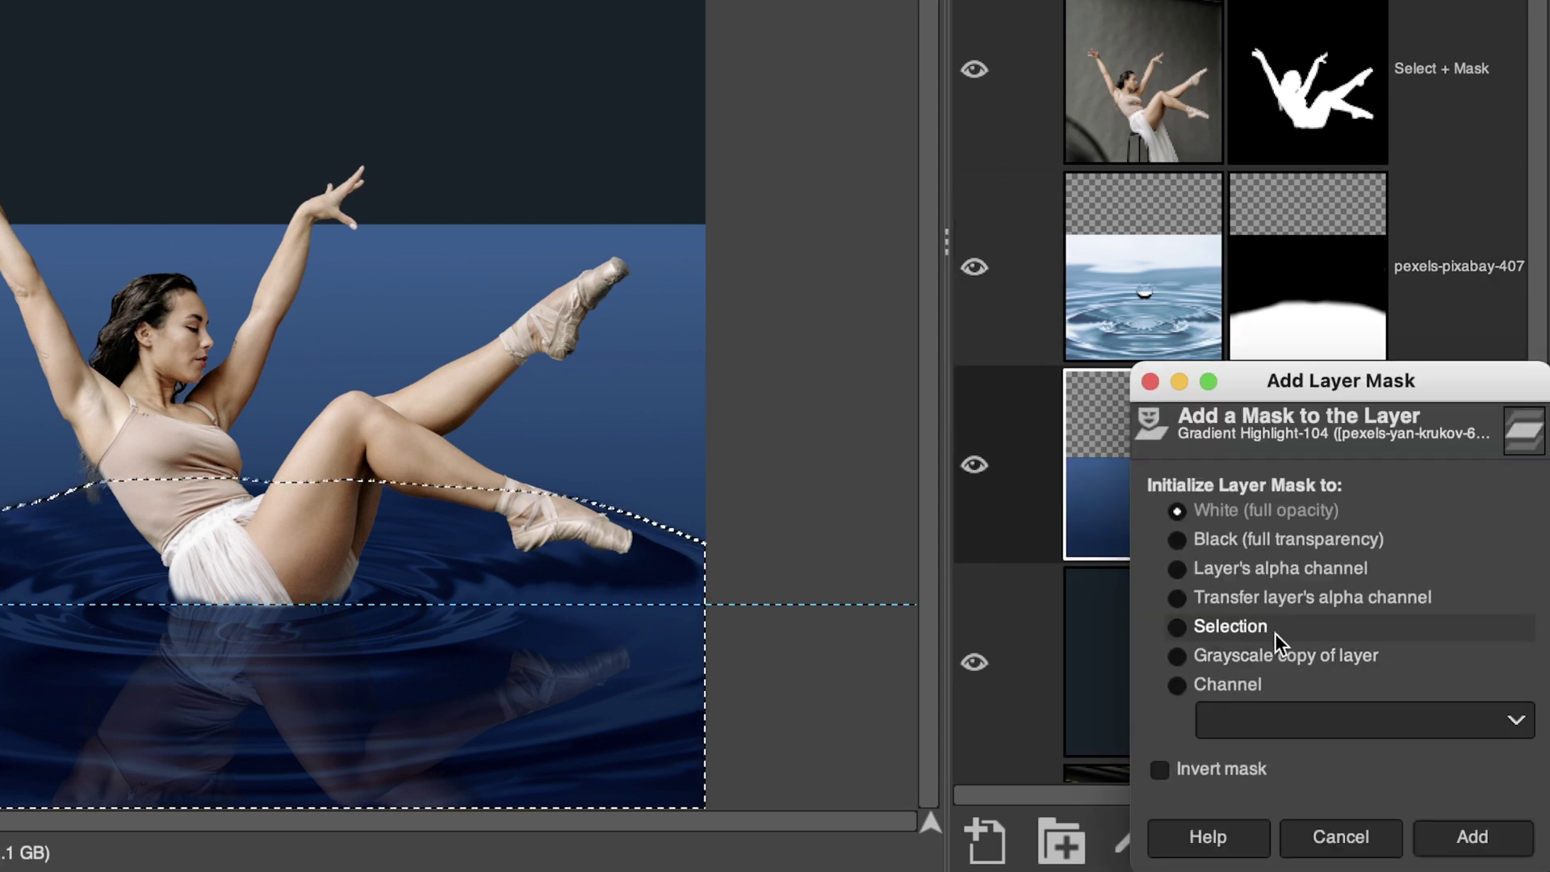
pyautogui.click(1234, 627)
pyautogui.click(1471, 836)
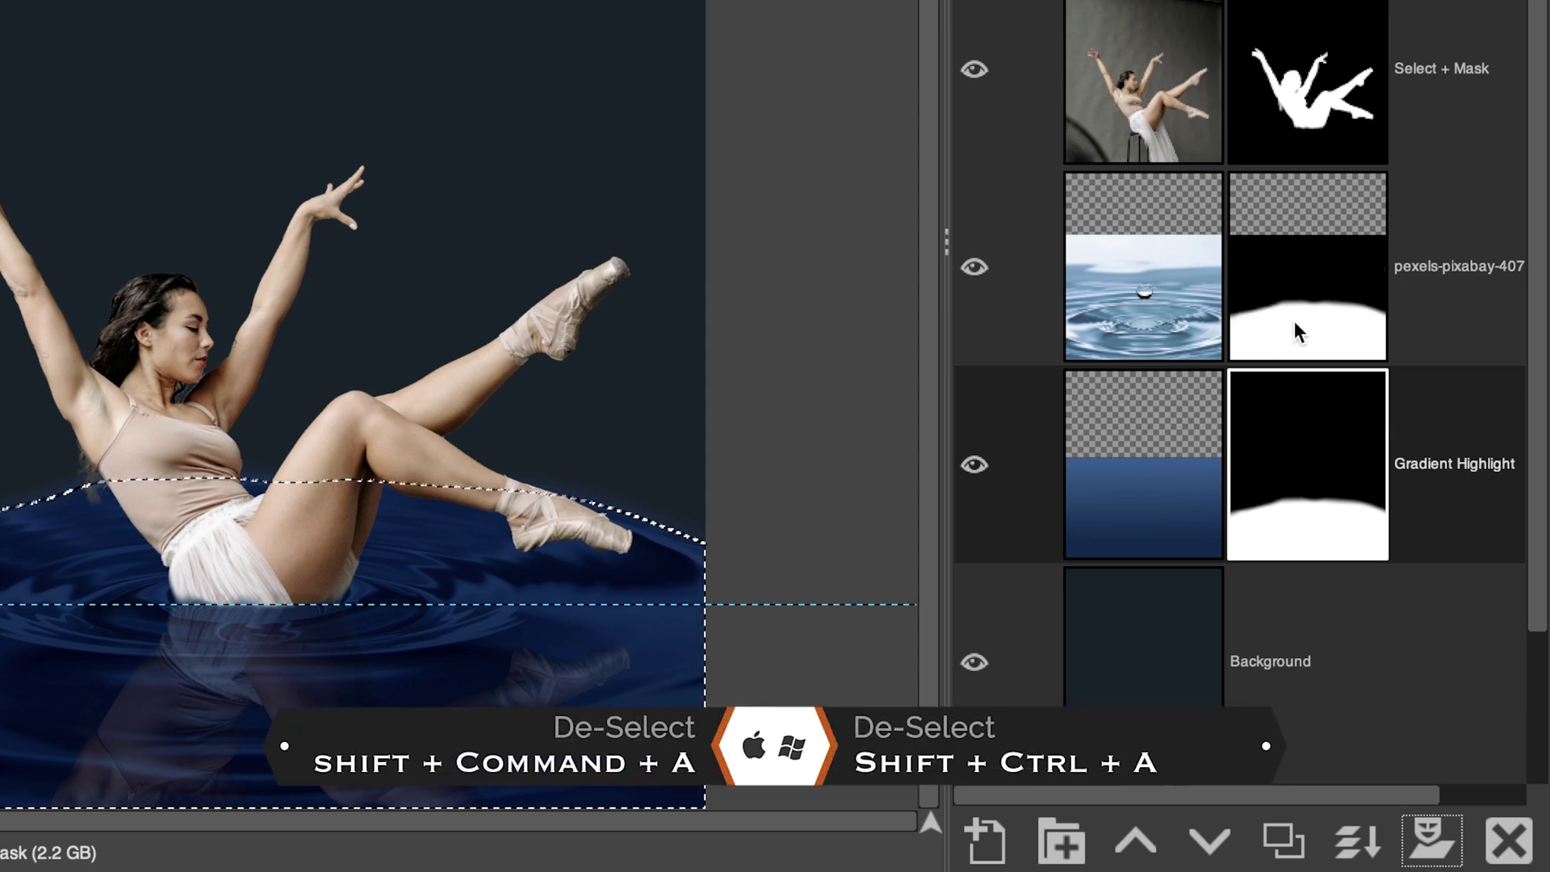
pyautogui.hotkey('ctrl', 'shift', 'a')
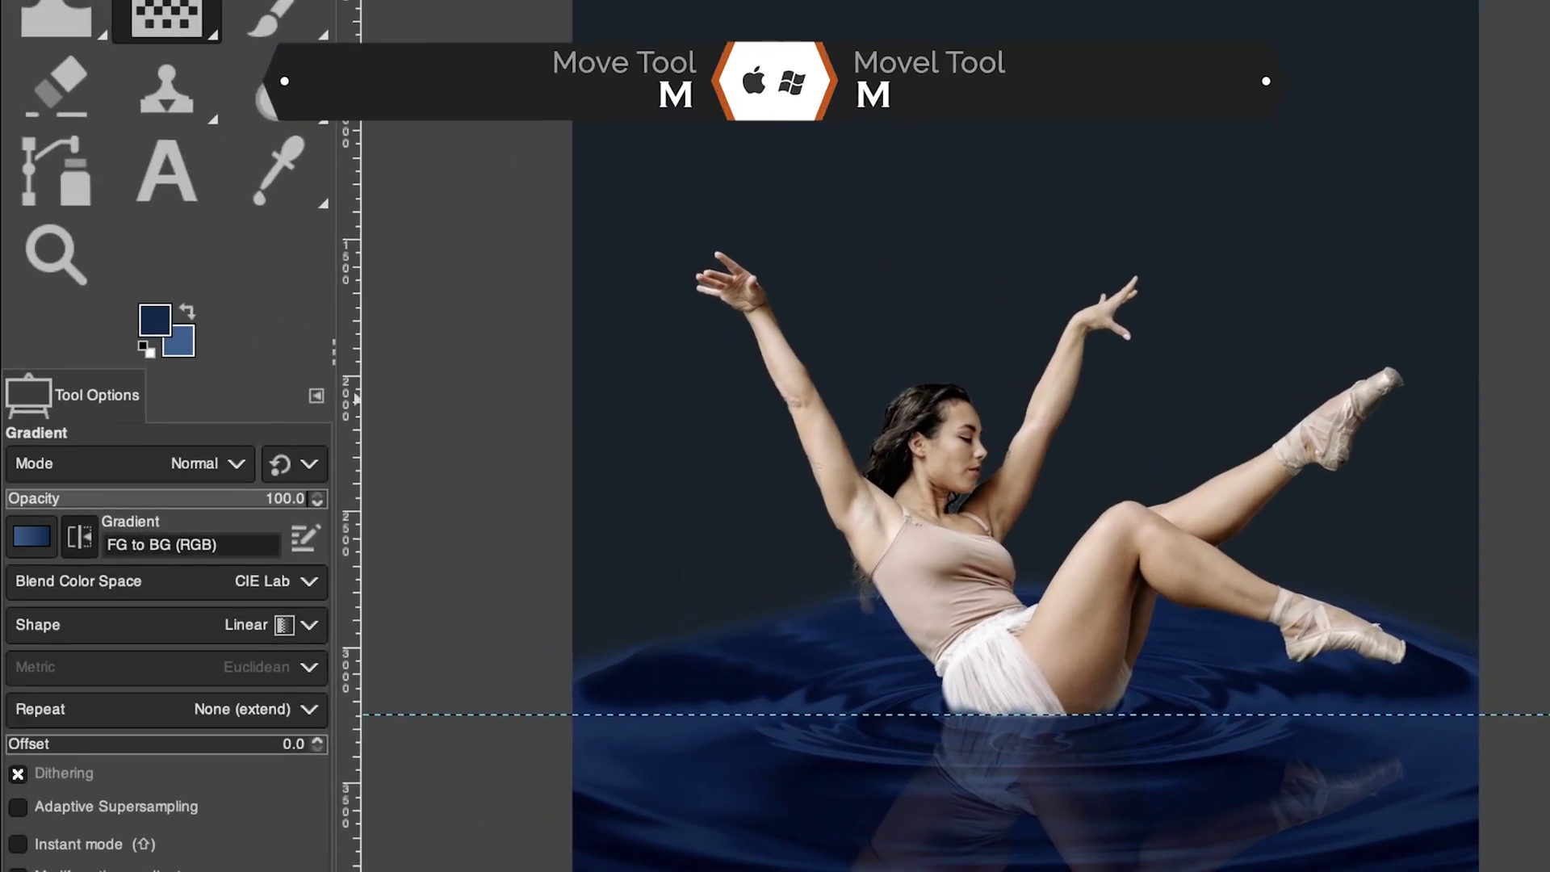
# - Remove the horizontal guide at the dancer's waterline using the Move tool set to pick a layer or guide
pyautogui.press('m')
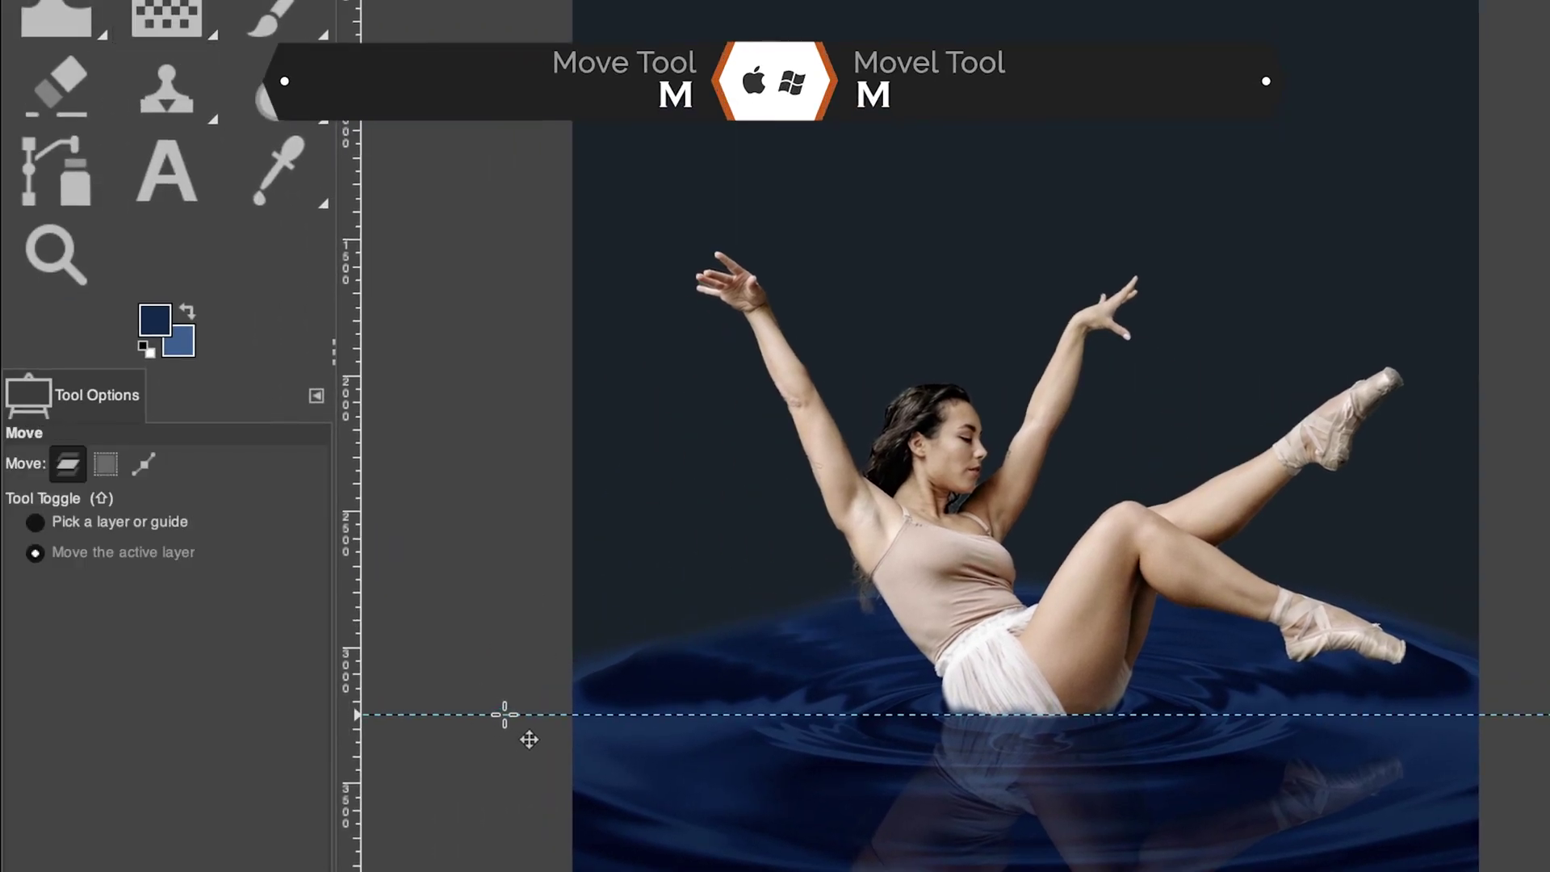
pyautogui.click(100, 521)
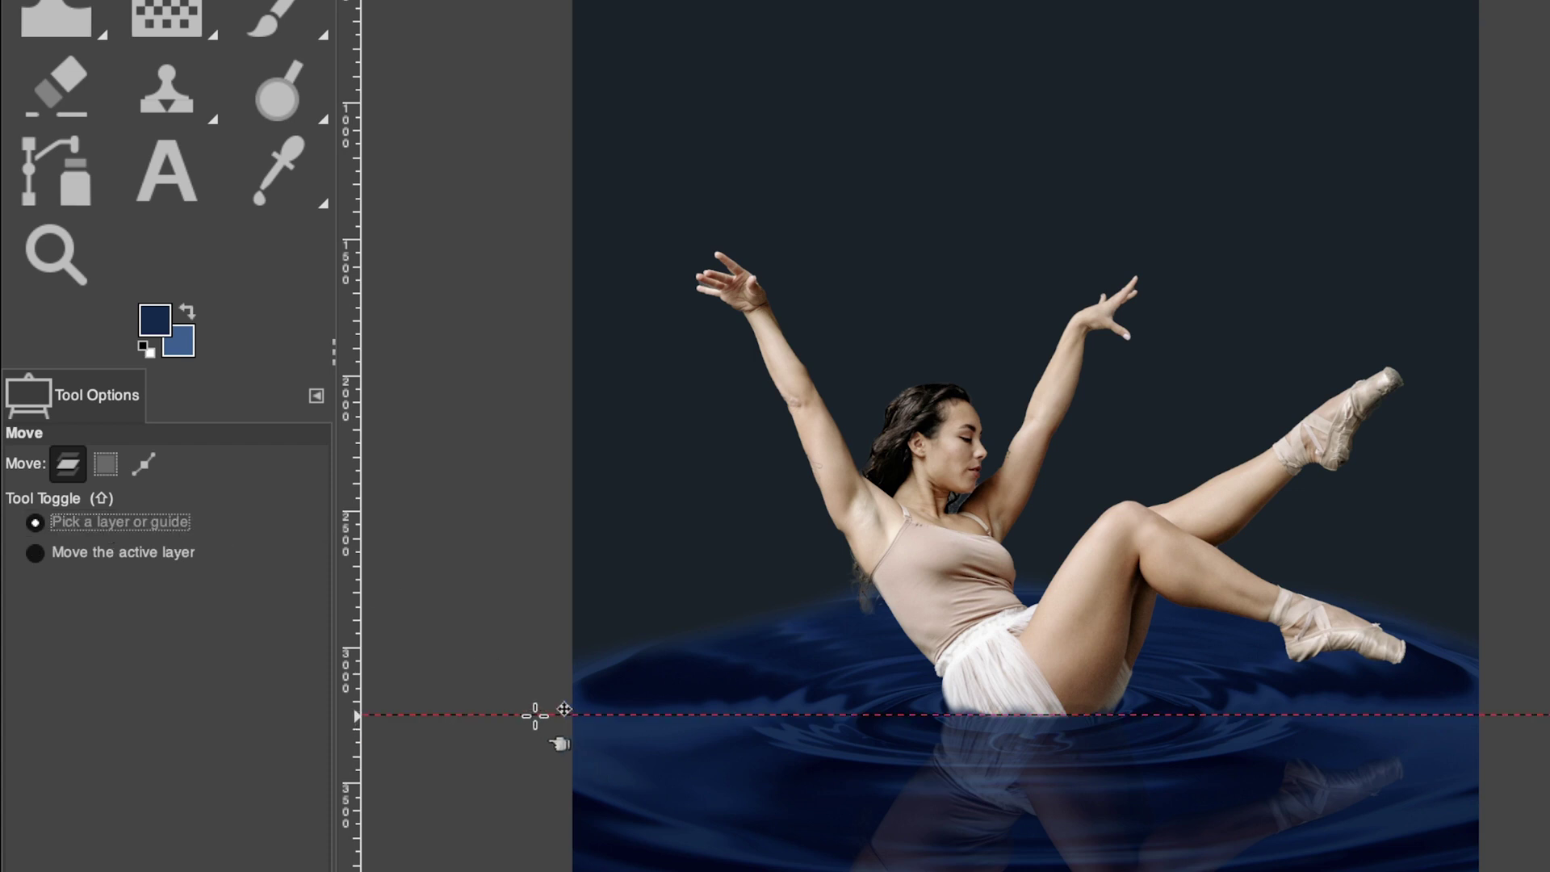
pyautogui.moveTo(536, 718); pyautogui.dragTo(536, 0)
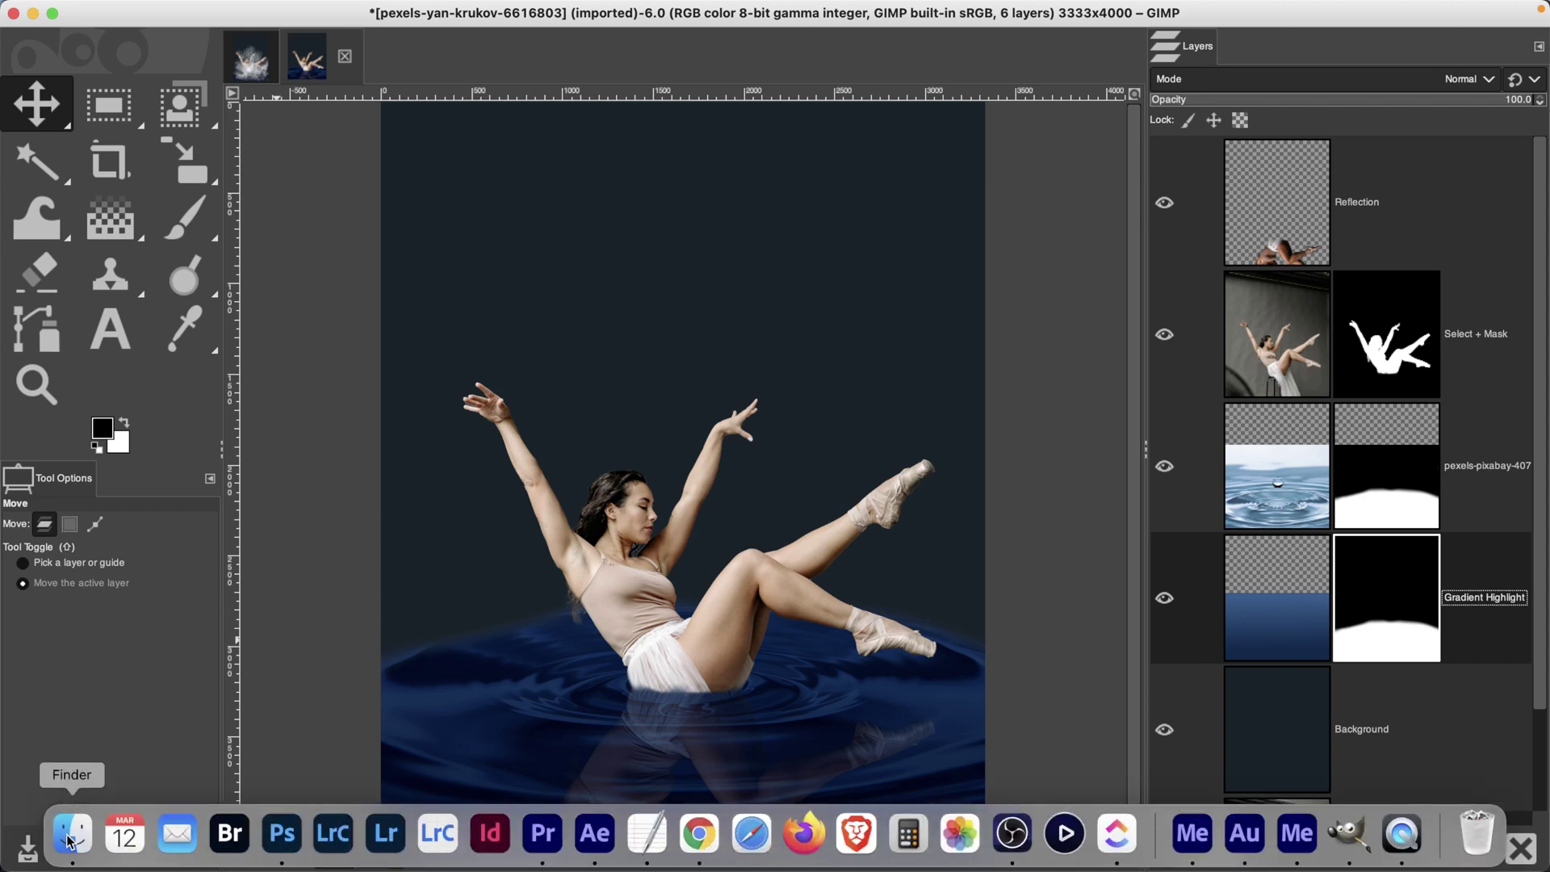
# - Switch to Finder and bring water_sploosh_by_hobbitpunk_d26p38z.jpg into the GIMP composition as a new layer
pyautogui.click(71, 834)
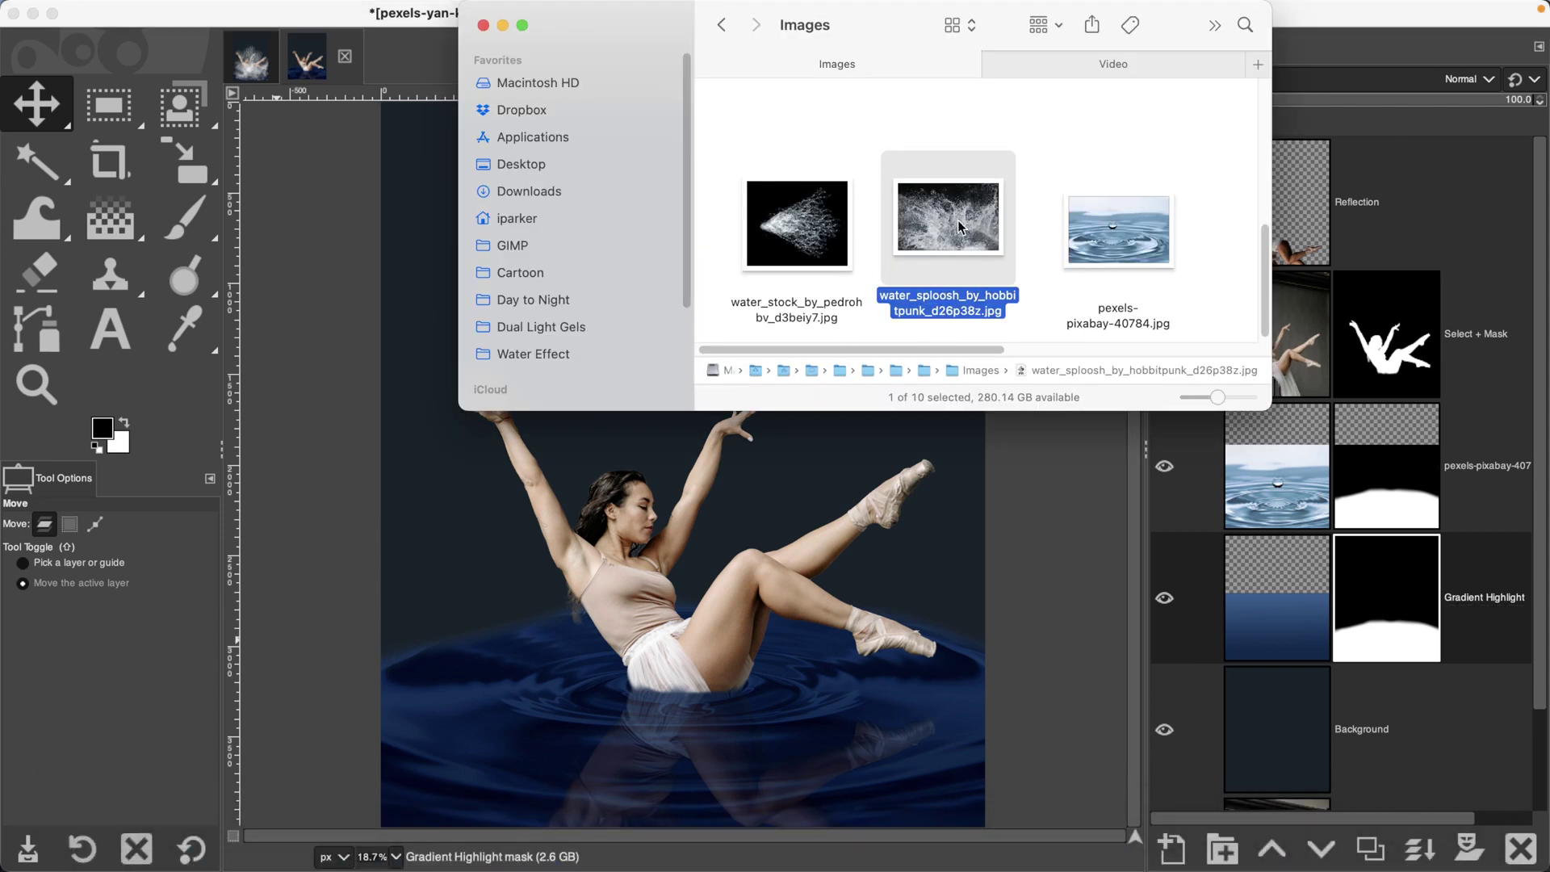
pyautogui.moveTo(960, 226); pyautogui.dragTo(608, 576)
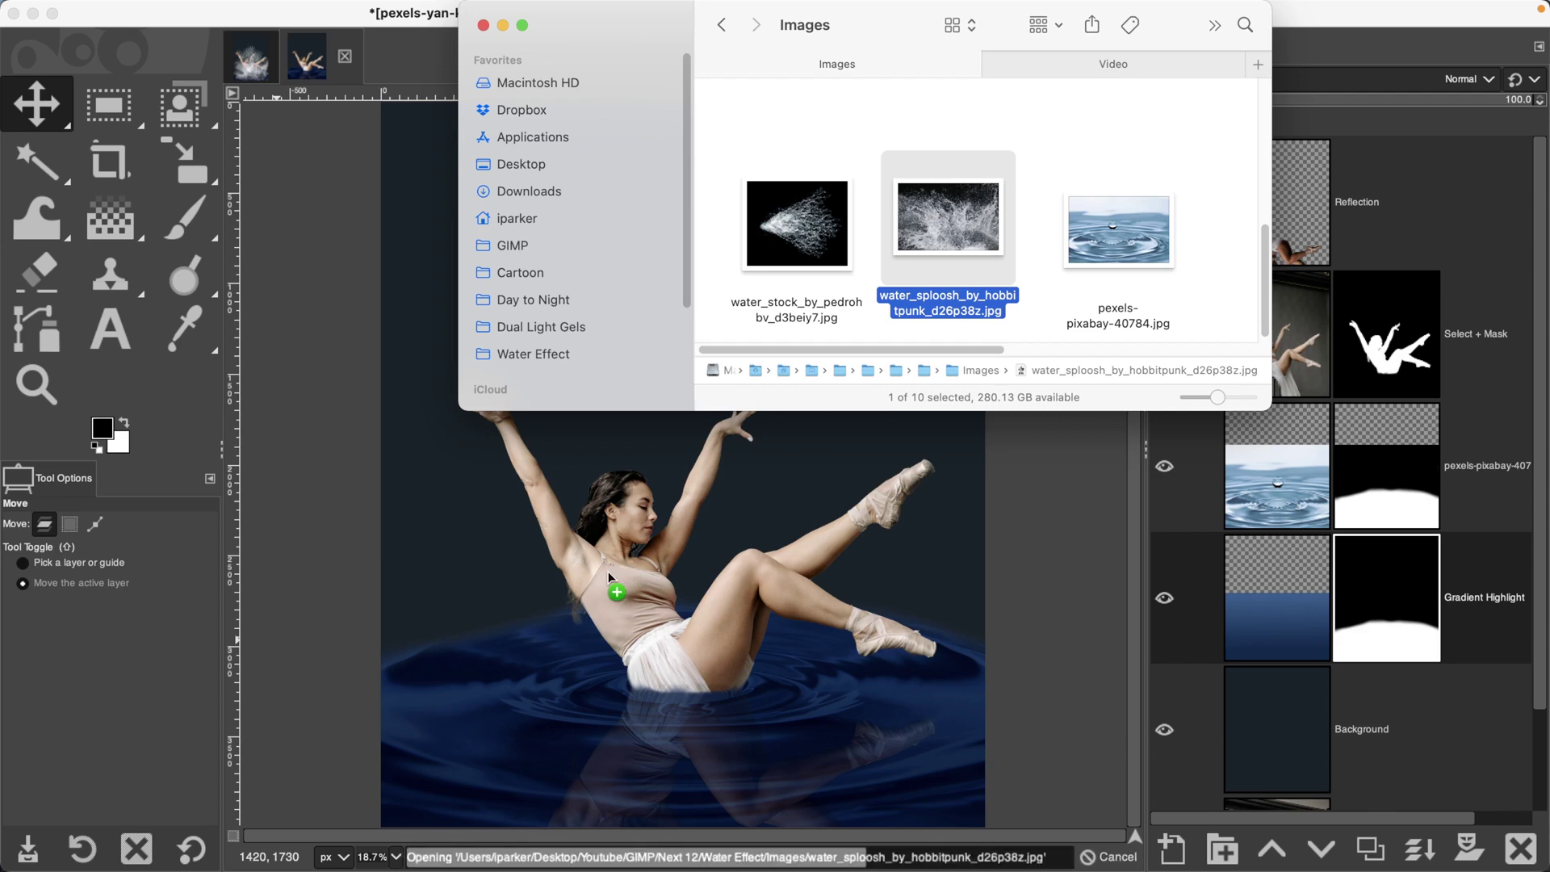
pyautogui.click(172, 682)
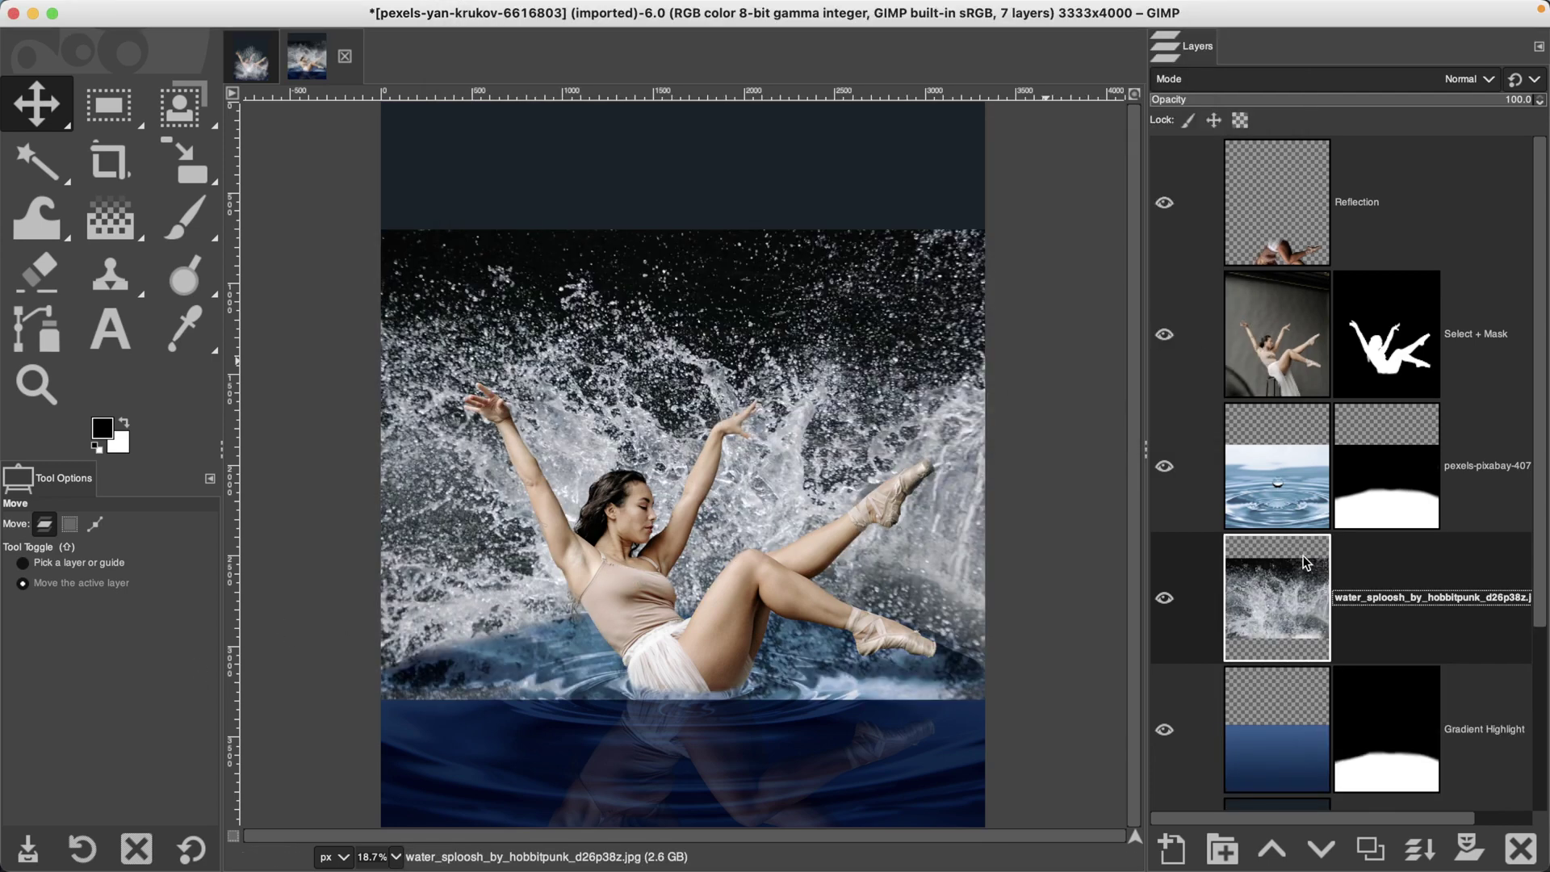
# - Place the splash layer between the dancer and the ripple layers, and shift it down to the canvas's lower edge
pyautogui.moveTo(1279, 592); pyautogui.dragTo(1290, 443)
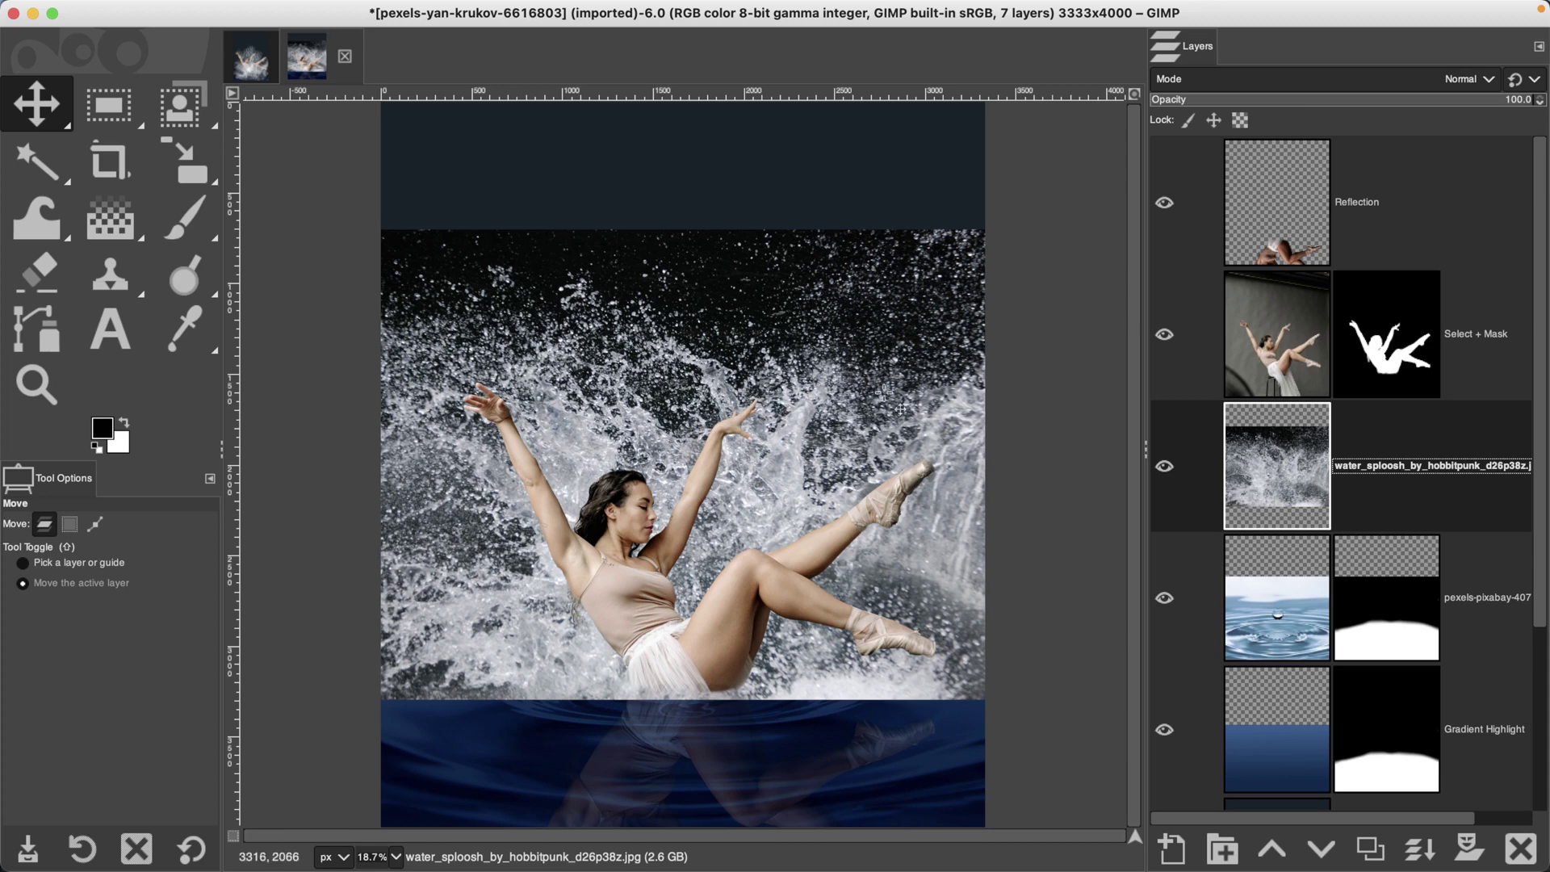
pyautogui.moveTo(884, 393); pyautogui.dragTo(880, 434)
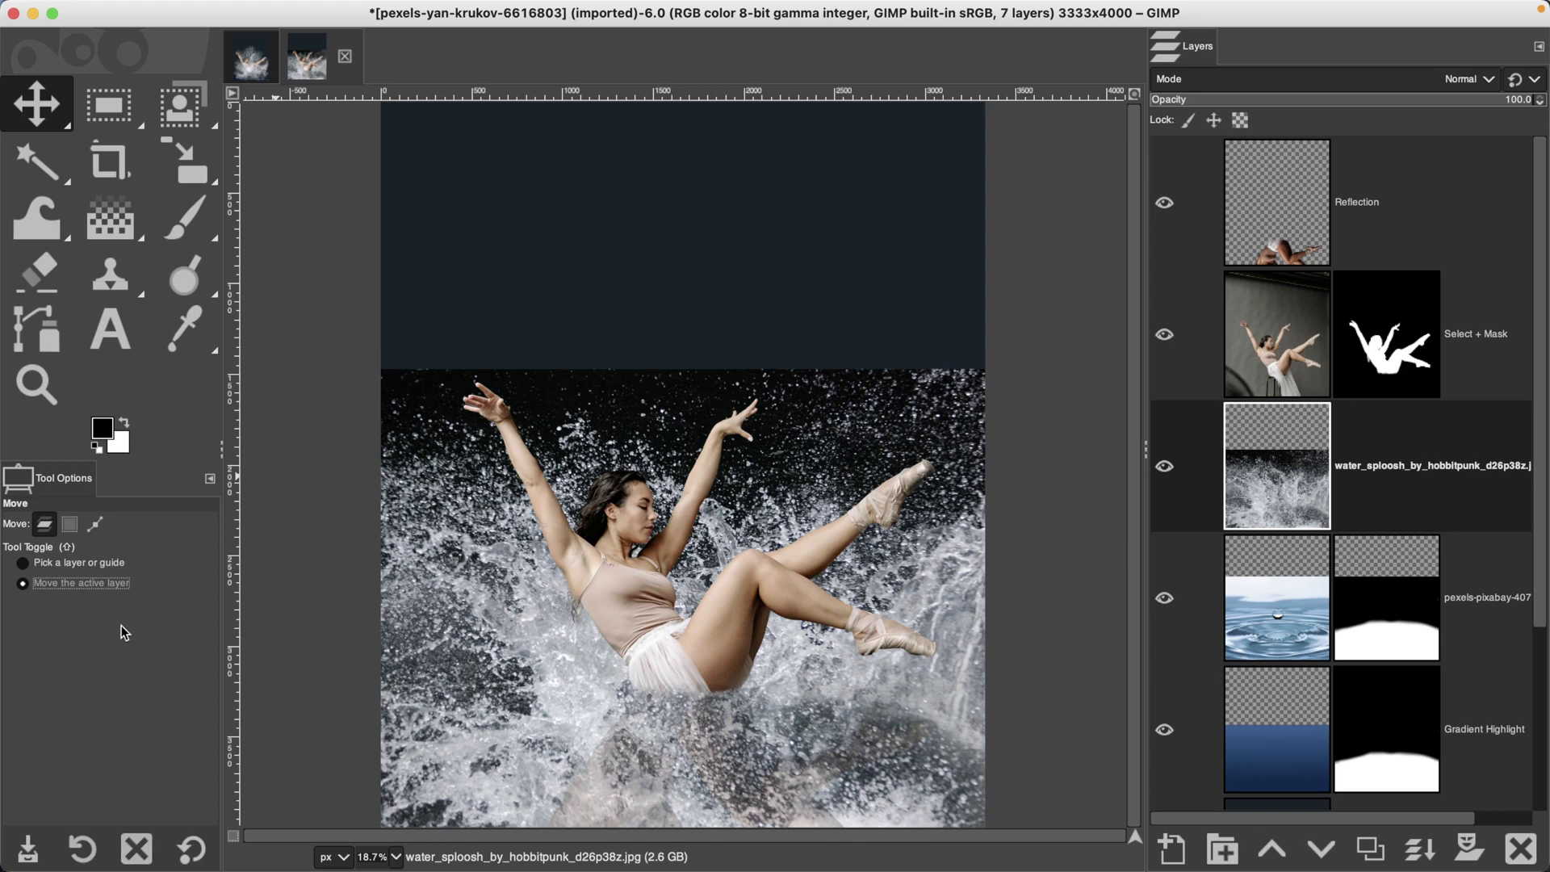
# - Add a white mask to the splash layer, hide its outer edges with black Hardness 075 strokes at size 764, and swap to white paint
pyautogui.click(1469, 844)
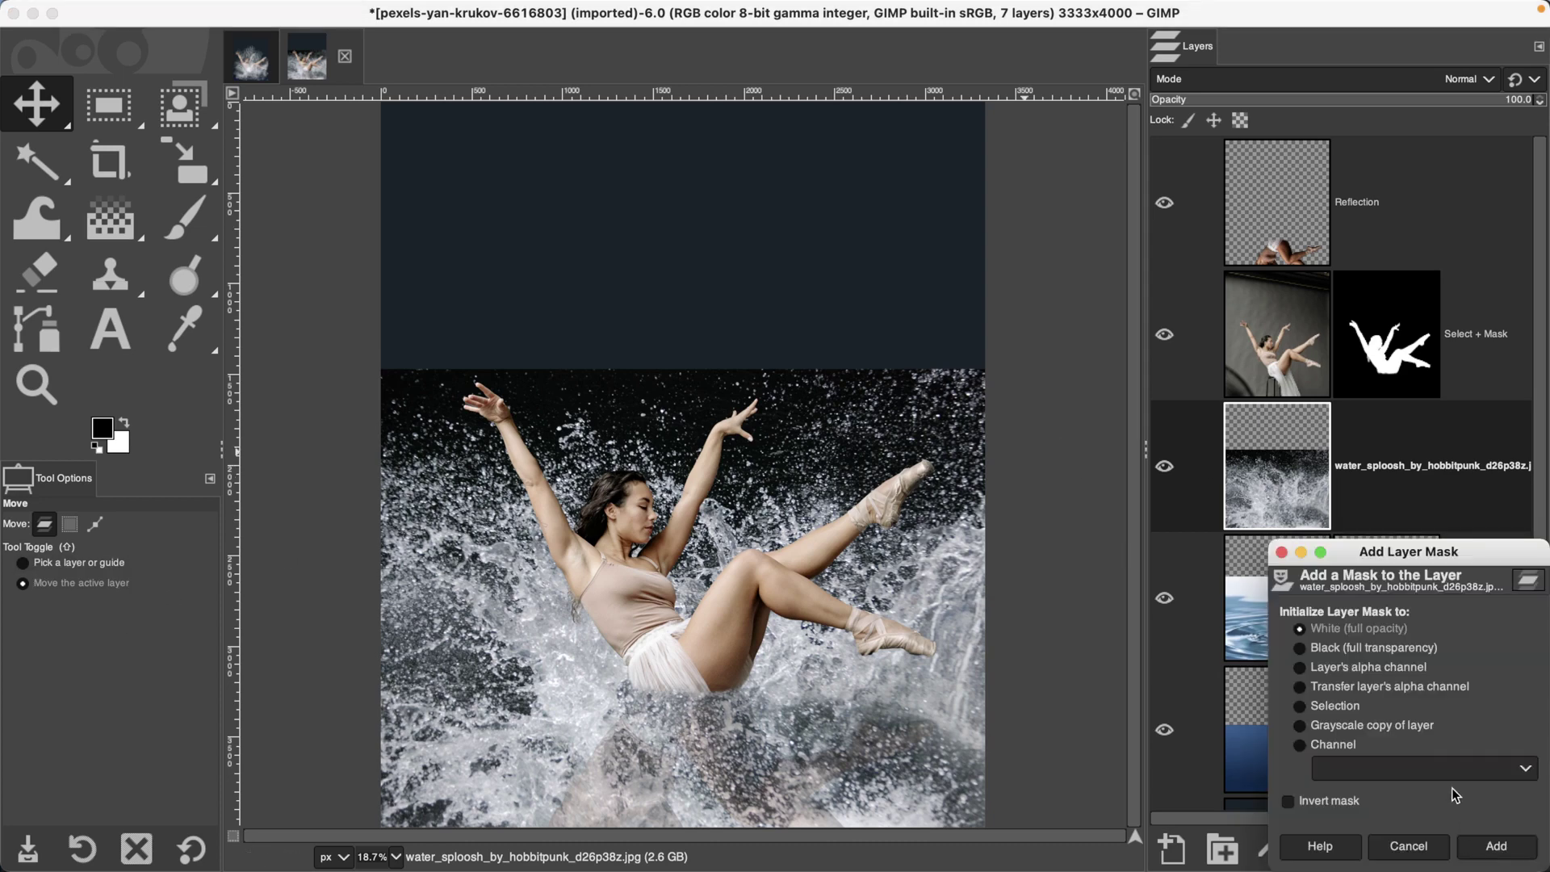
pyautogui.click(1494, 846)
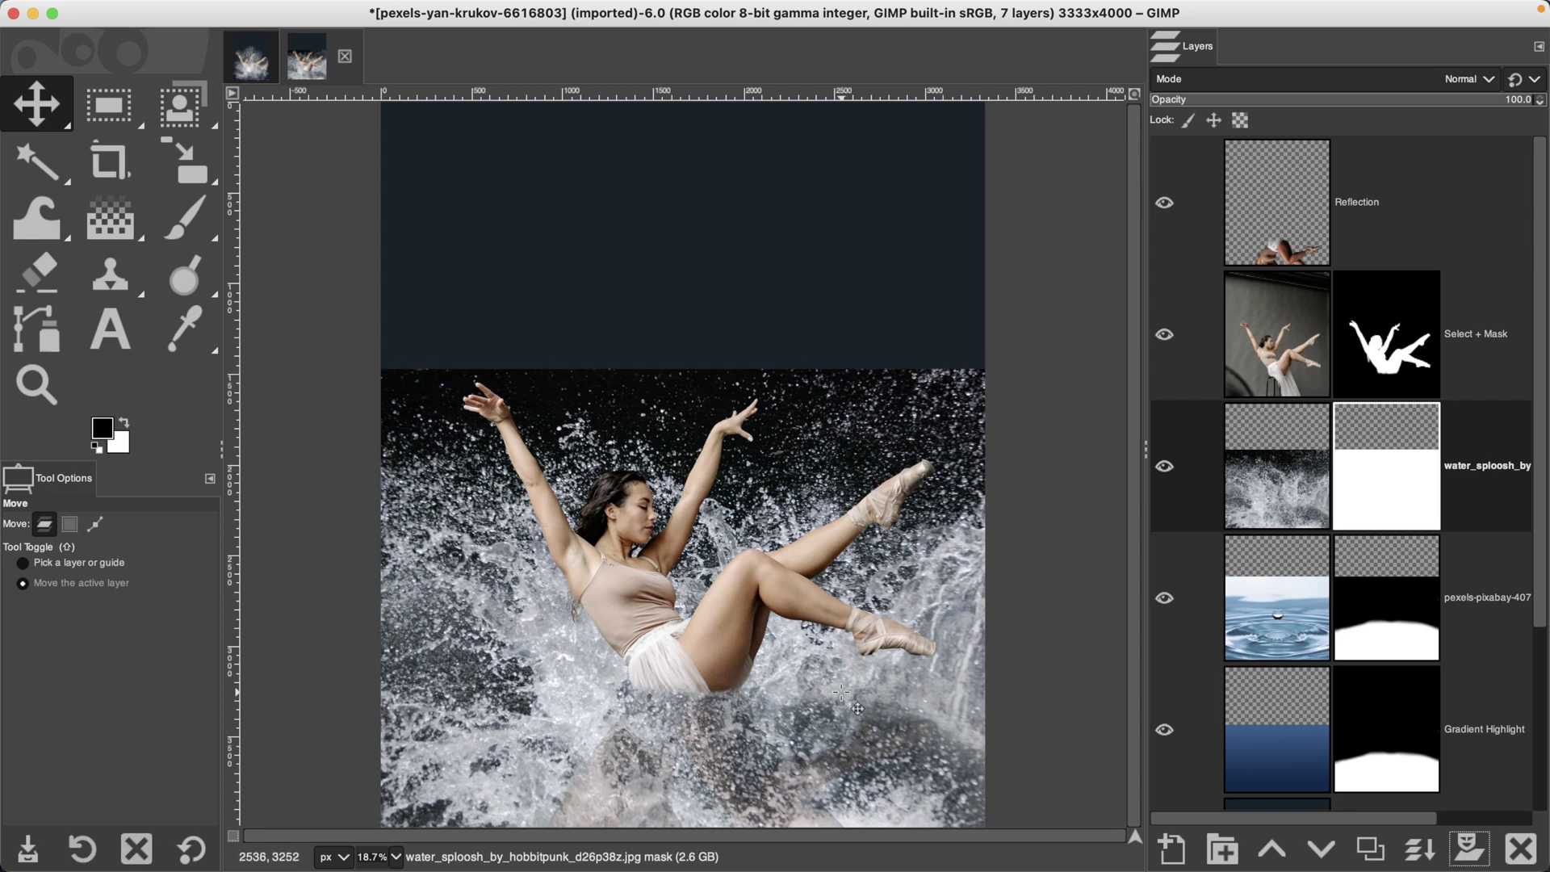
pyautogui.press('p')
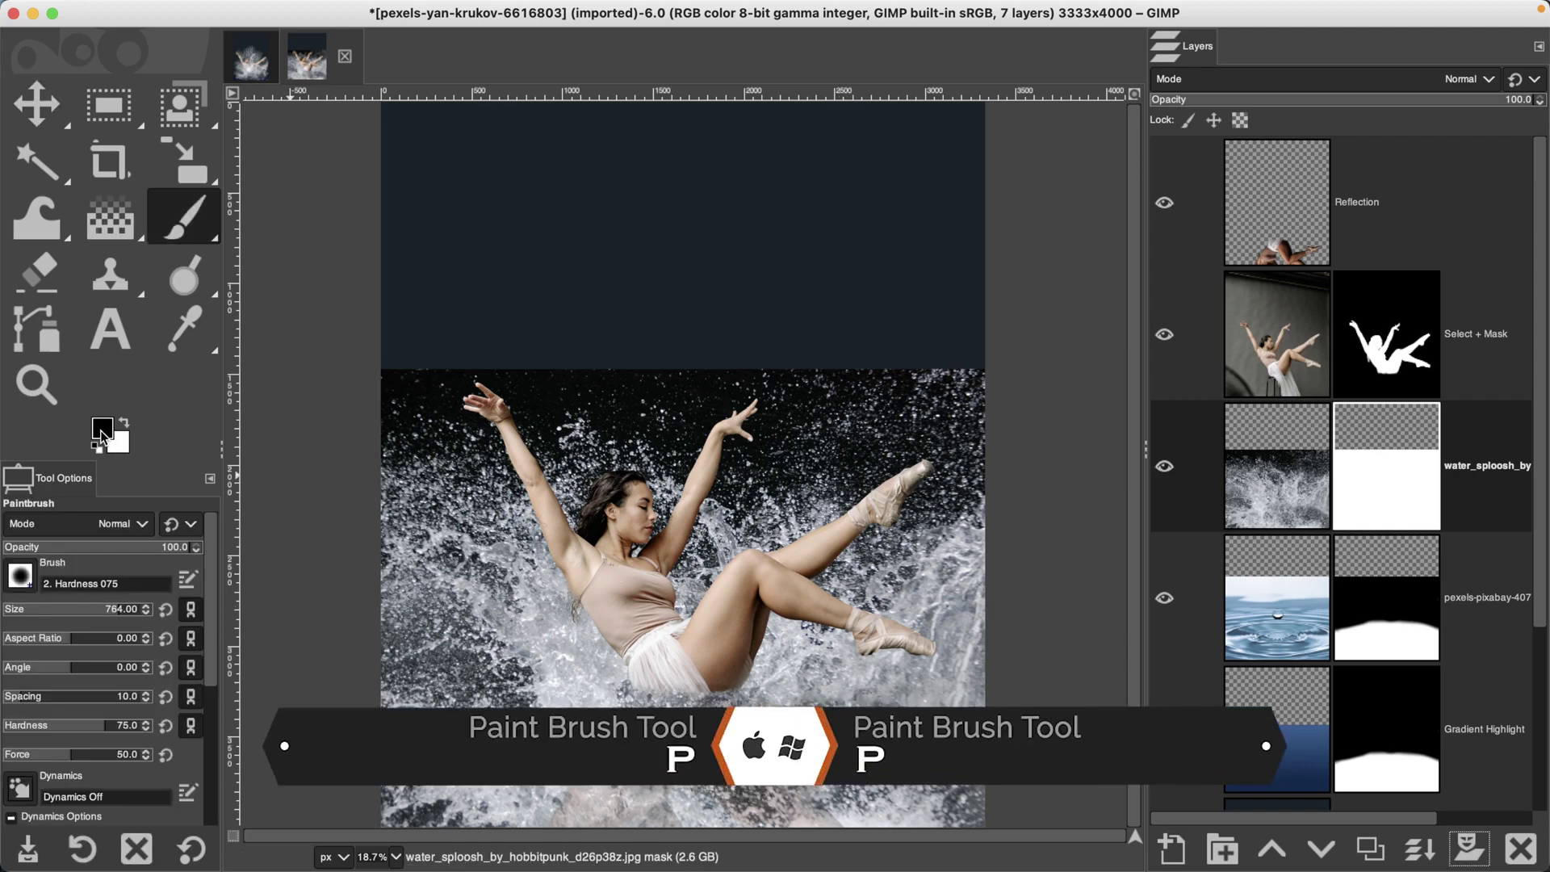
pyautogui.moveTo(398, 356)
pyautogui.mouseDown()
pyautogui.moveTo(495, 336)
pyautogui.moveTo(569, 387)
pyautogui.moveTo(641, 380)
pyautogui.moveTo(673, 406)
pyautogui.moveTo(733, 375)
pyautogui.moveTo(892, 361)
pyautogui.moveTo(908, 393)
pyautogui.moveTo(944, 392)
pyautogui.moveTo(974, 441)
pyautogui.moveTo(963, 453)
pyautogui.moveTo(984, 580)
pyautogui.moveTo(960, 599)
pyautogui.moveTo(1005, 526)
pyautogui.mouseUp()
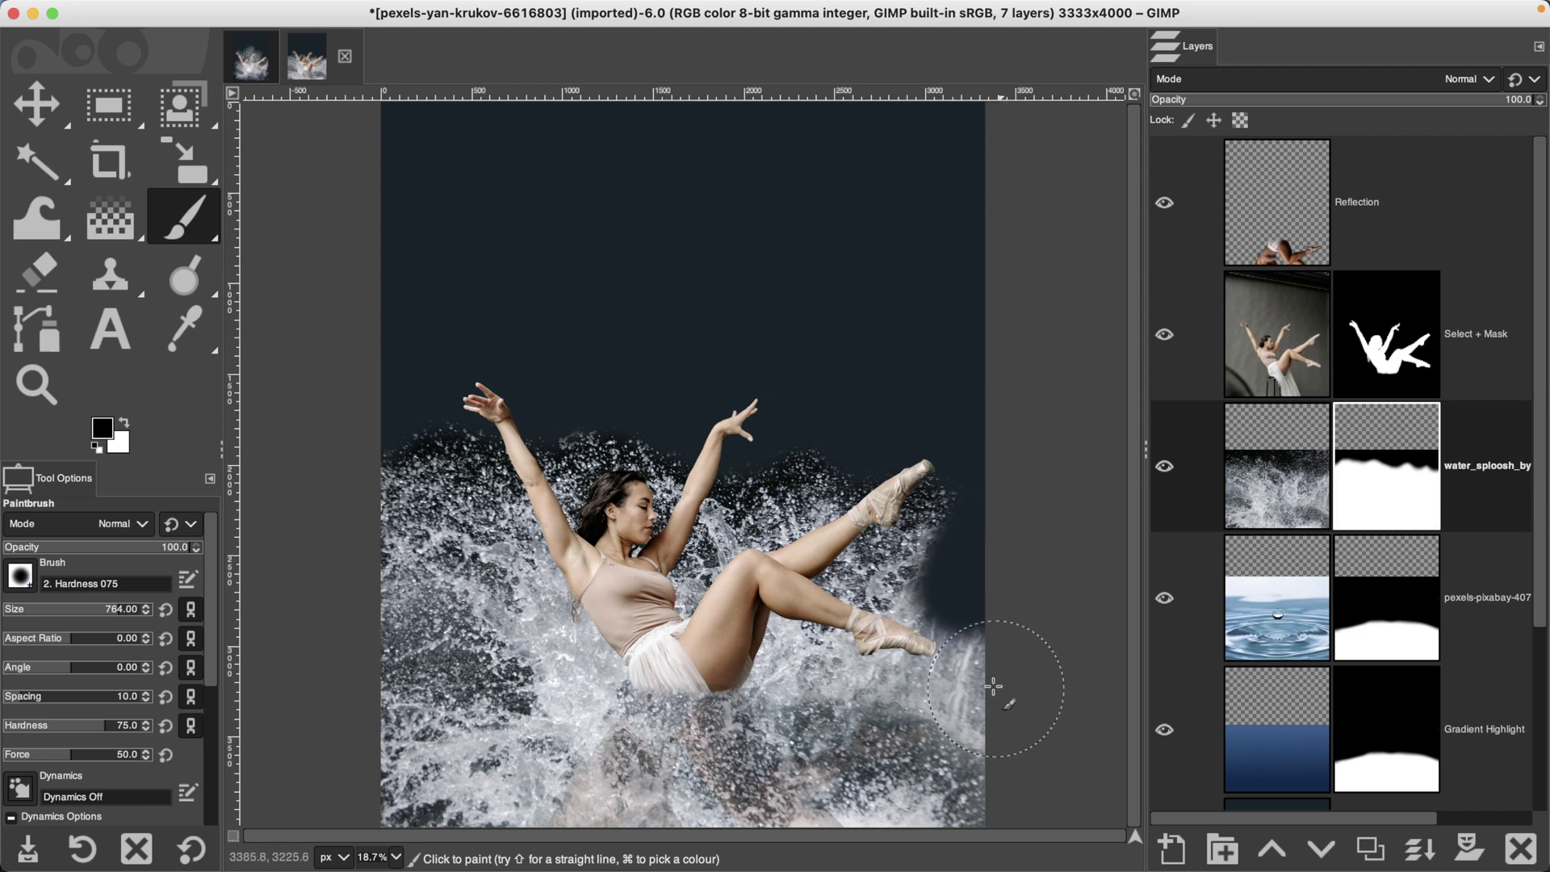
pyautogui.moveTo(993, 686)
pyautogui.mouseDown()
pyautogui.moveTo(991, 673)
pyautogui.moveTo(1032, 686)
pyautogui.moveTo(914, 747)
pyautogui.moveTo(903, 807)
pyautogui.moveTo(839, 787)
pyautogui.moveTo(739, 817)
pyautogui.moveTo(549, 782)
pyautogui.moveTo(431, 787)
pyautogui.moveTo(408, 743)
pyautogui.moveTo(405, 668)
pyautogui.mouseUp()
pyautogui.moveTo(390, 613)
pyautogui.mouseDown()
pyautogui.moveTo(366, 552)
pyautogui.moveTo(377, 493)
pyautogui.moveTo(469, 463)
pyautogui.moveTo(502, 488)
pyautogui.mouseUp()
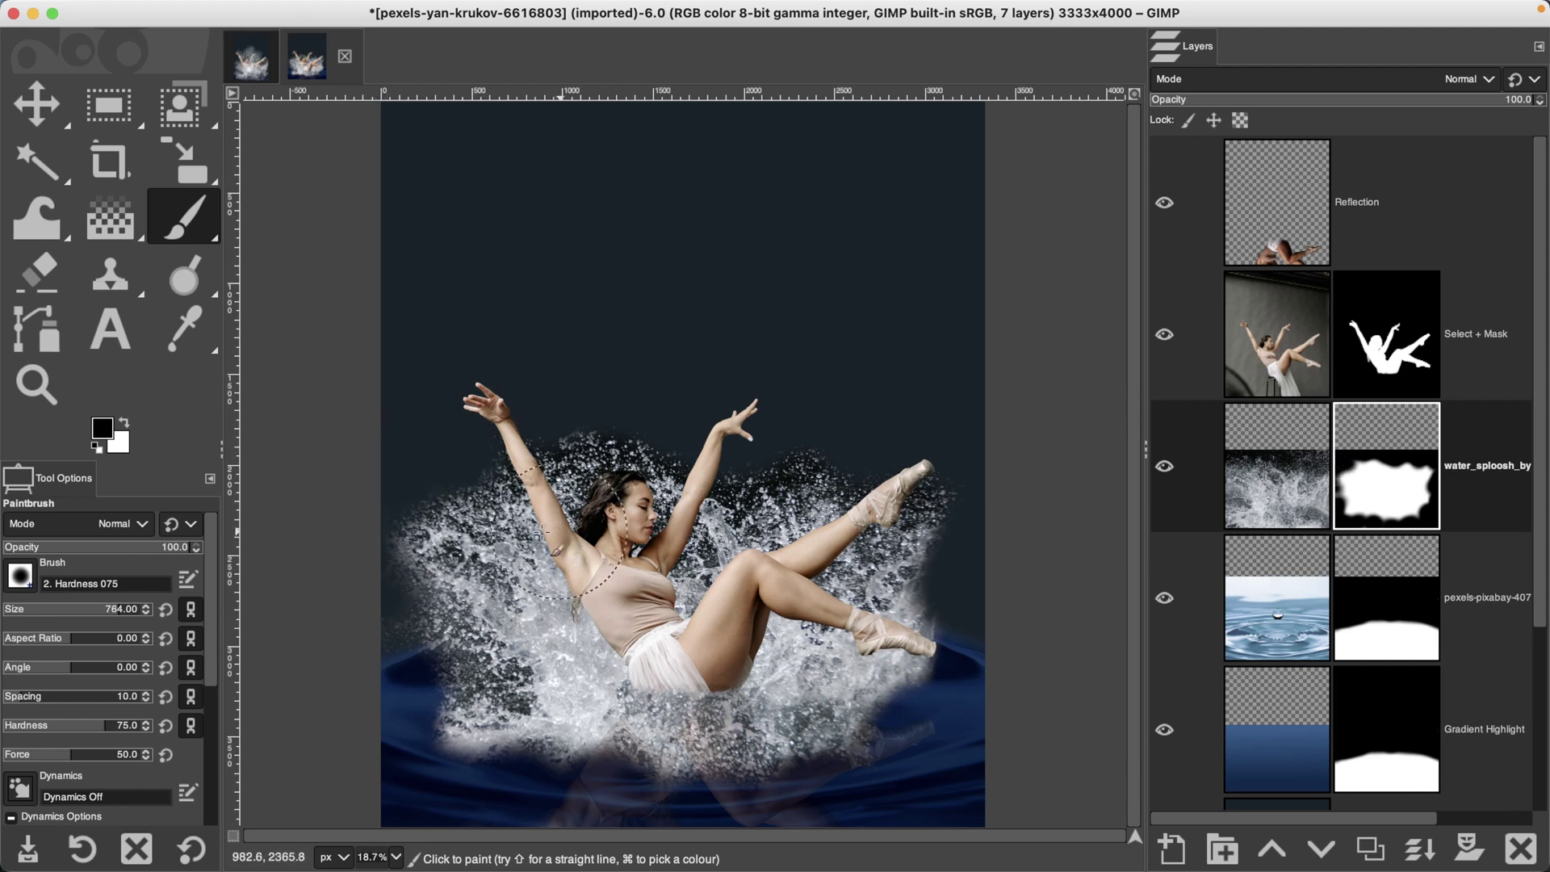
pyautogui.press('x')
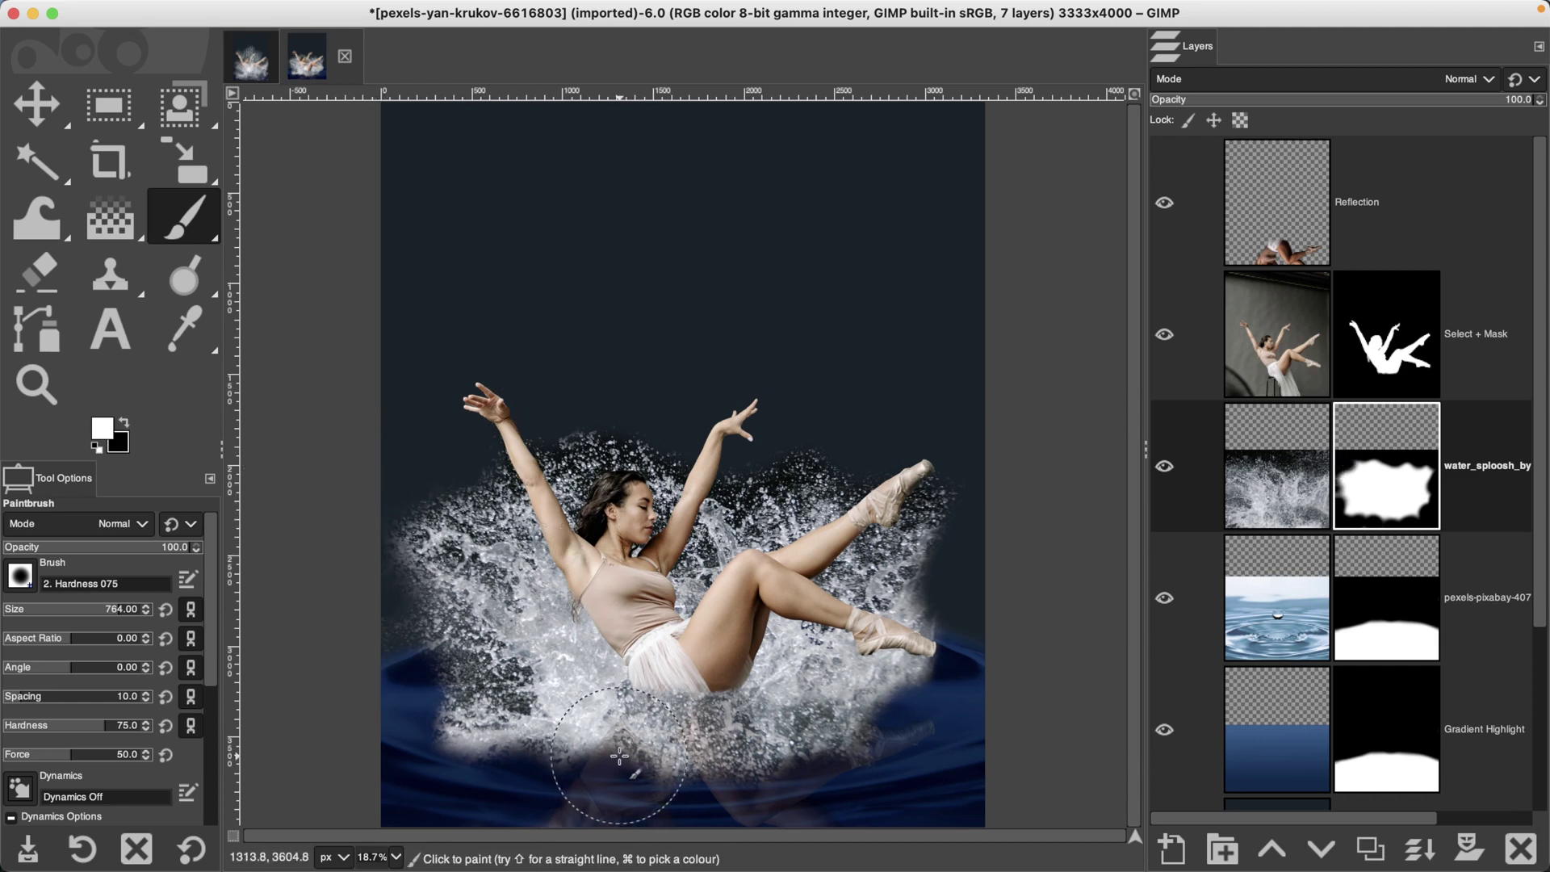
pyautogui.moveTo(619, 756); pyautogui.dragTo(625, 756)
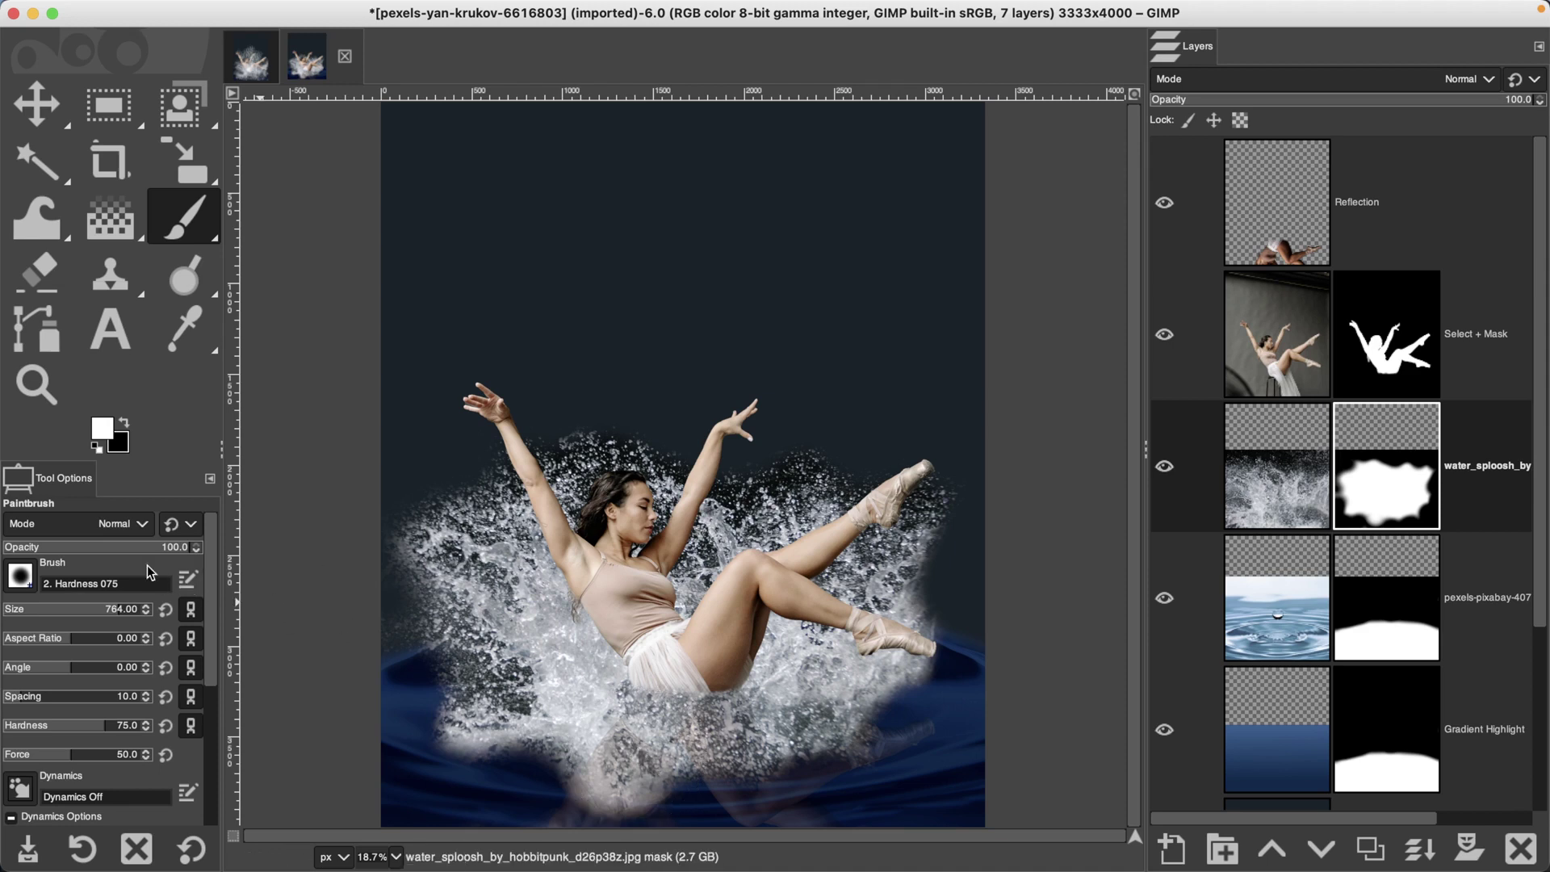
pyautogui.moveTo(629, 758)
pyautogui.mouseDown()
pyautogui.moveTo(807, 787)
pyautogui.moveTo(895, 717)
pyautogui.mouseUp()
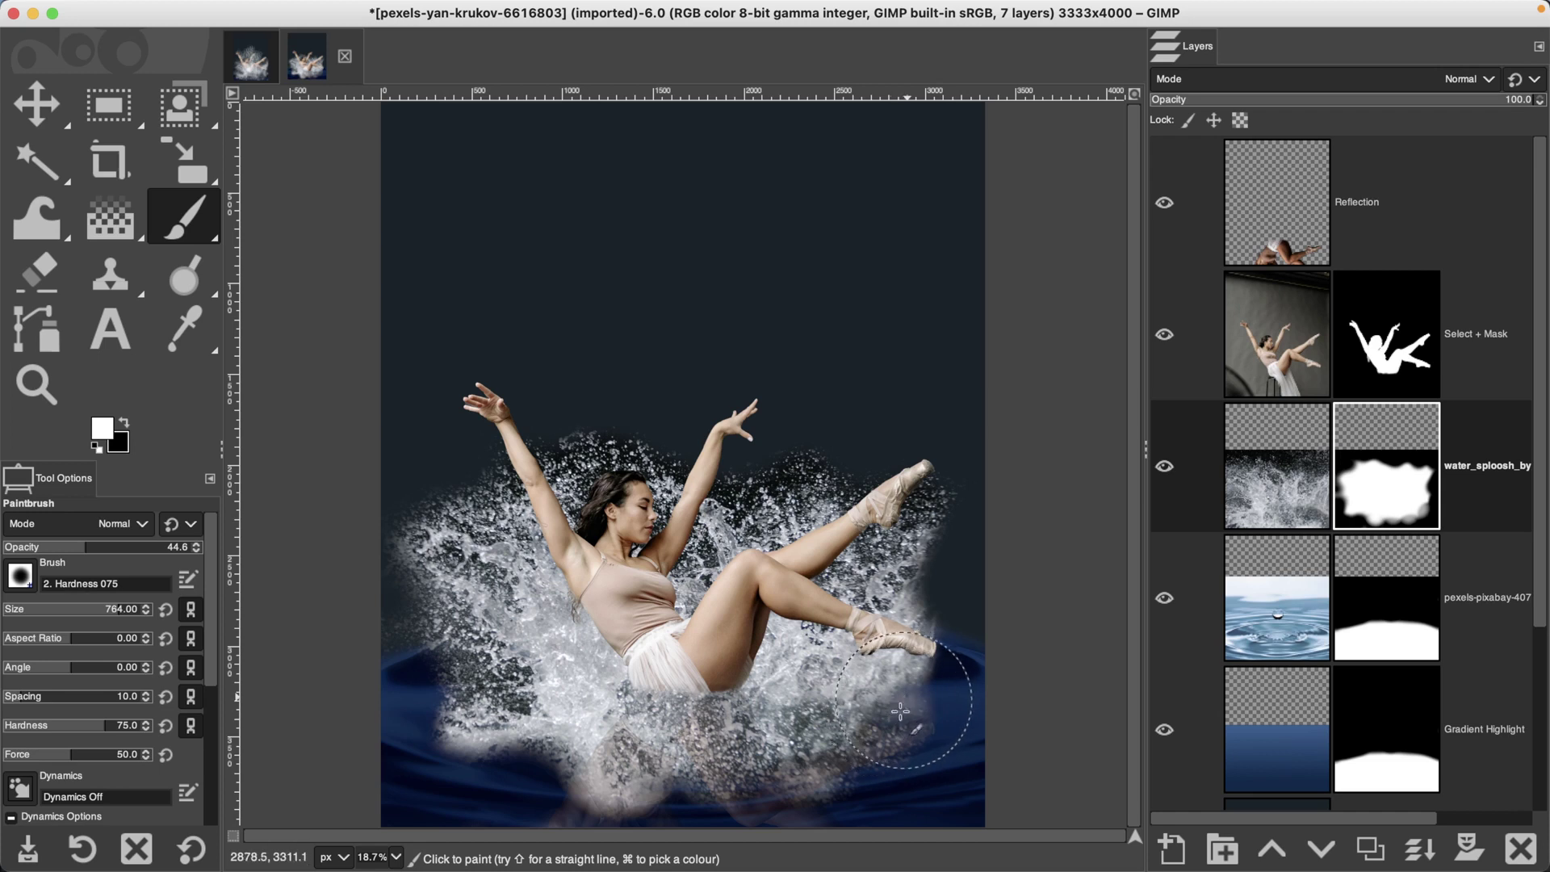
pyautogui.press('super+z')
pyautogui.press('super+z')
pyautogui.press('super+z')
pyautogui.press('super+z')
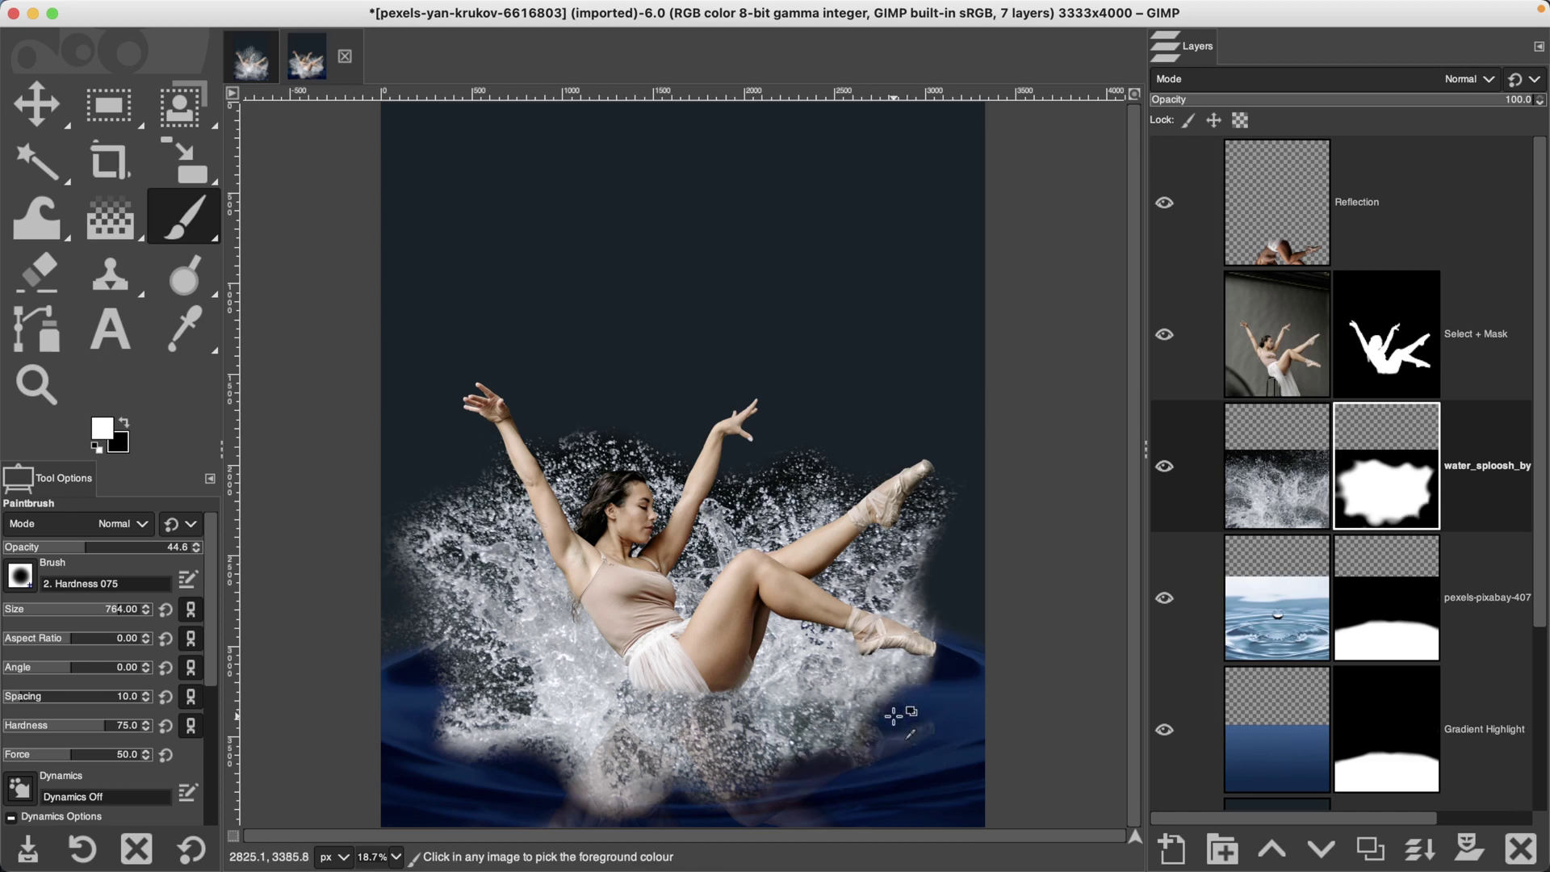
pyautogui.press('super+z')
pyautogui.press('super+z')
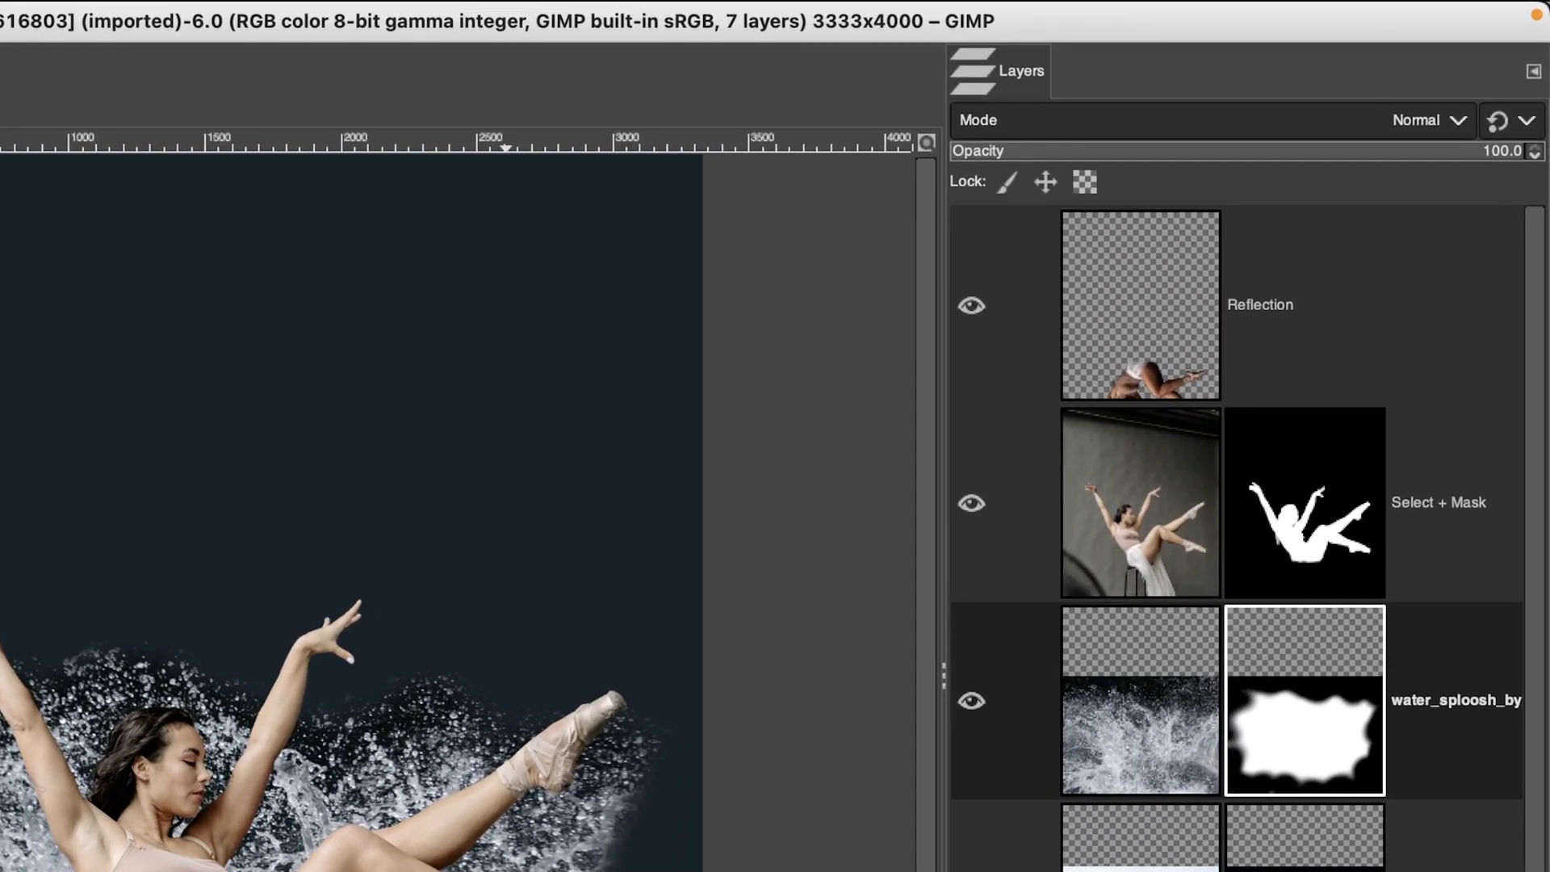
# - Open the Brushes dialog and choose the Splats 02 brush for painting on the splash mask
pyautogui.moveTo(33, 10)
pyautogui.click(155, 10)
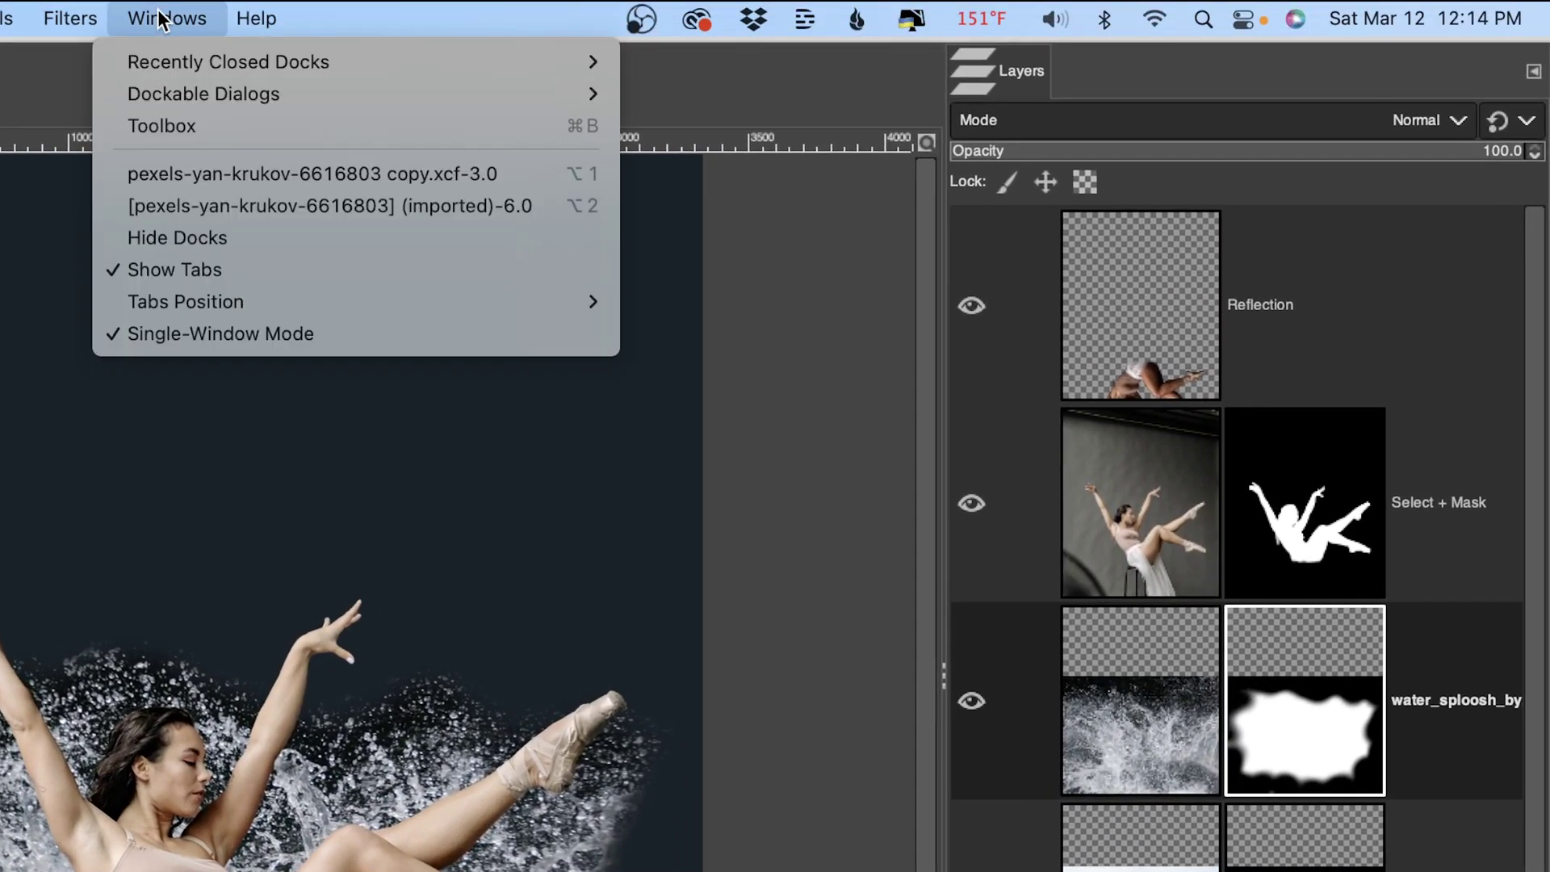
pyautogui.moveTo(195, 92)
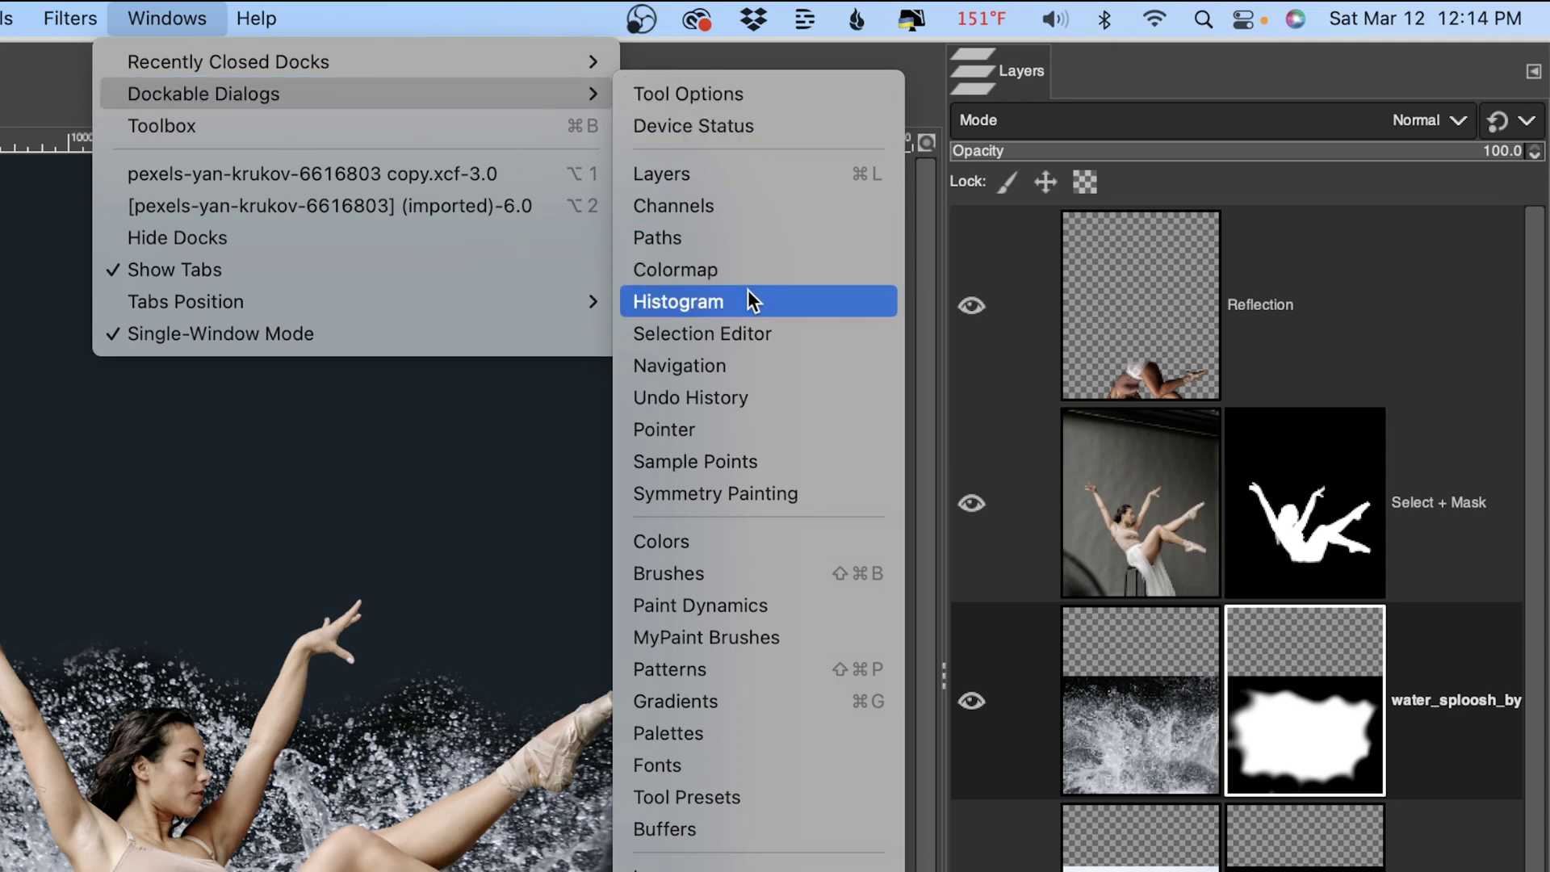
pyautogui.click(744, 572)
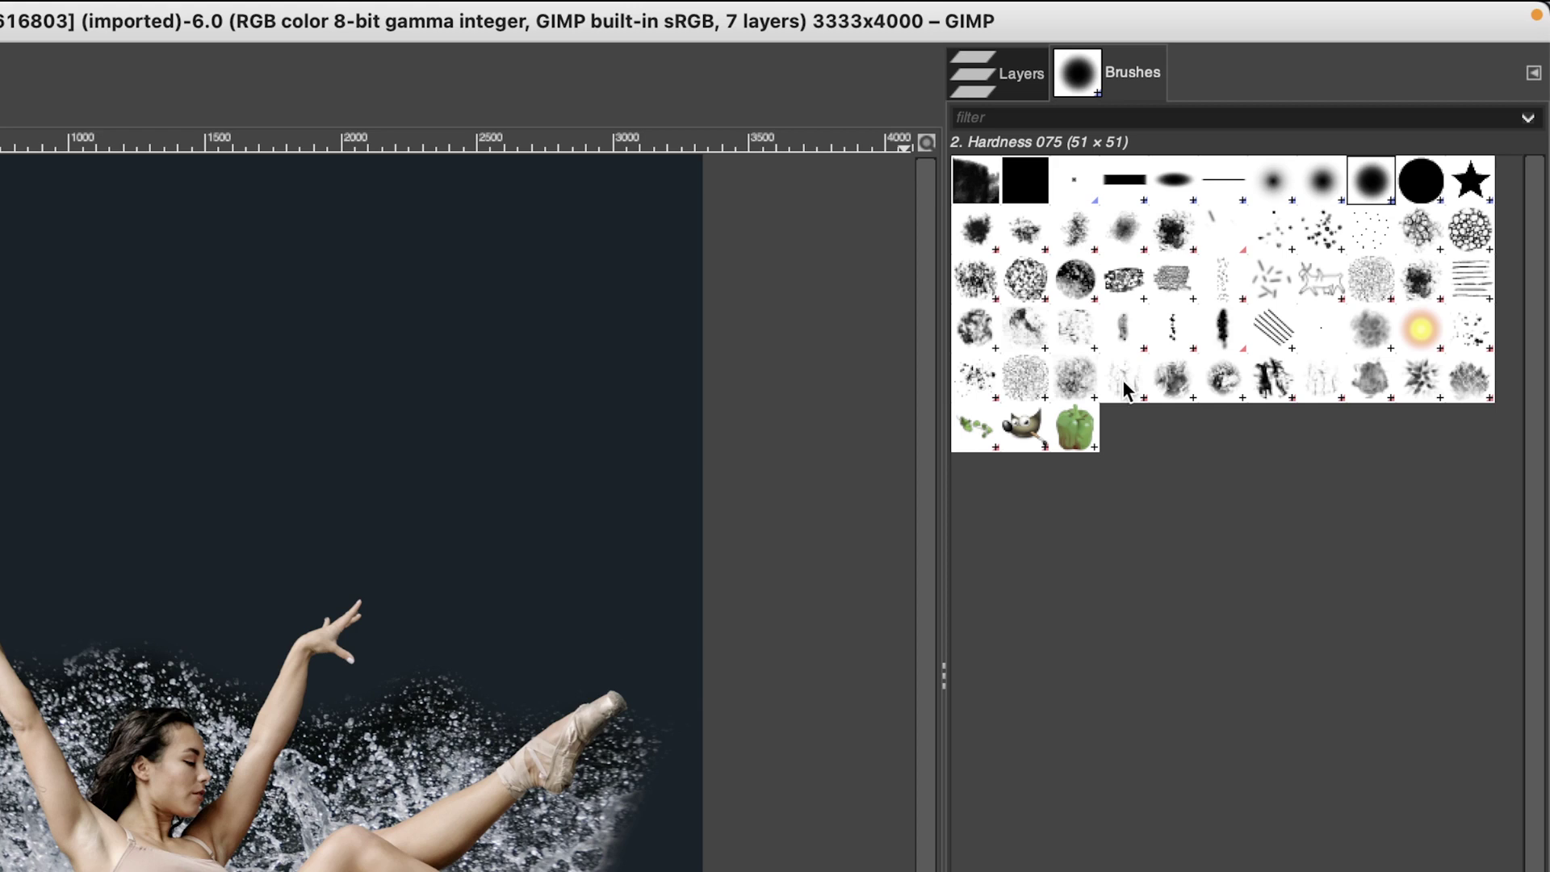
pyautogui.click(983, 383)
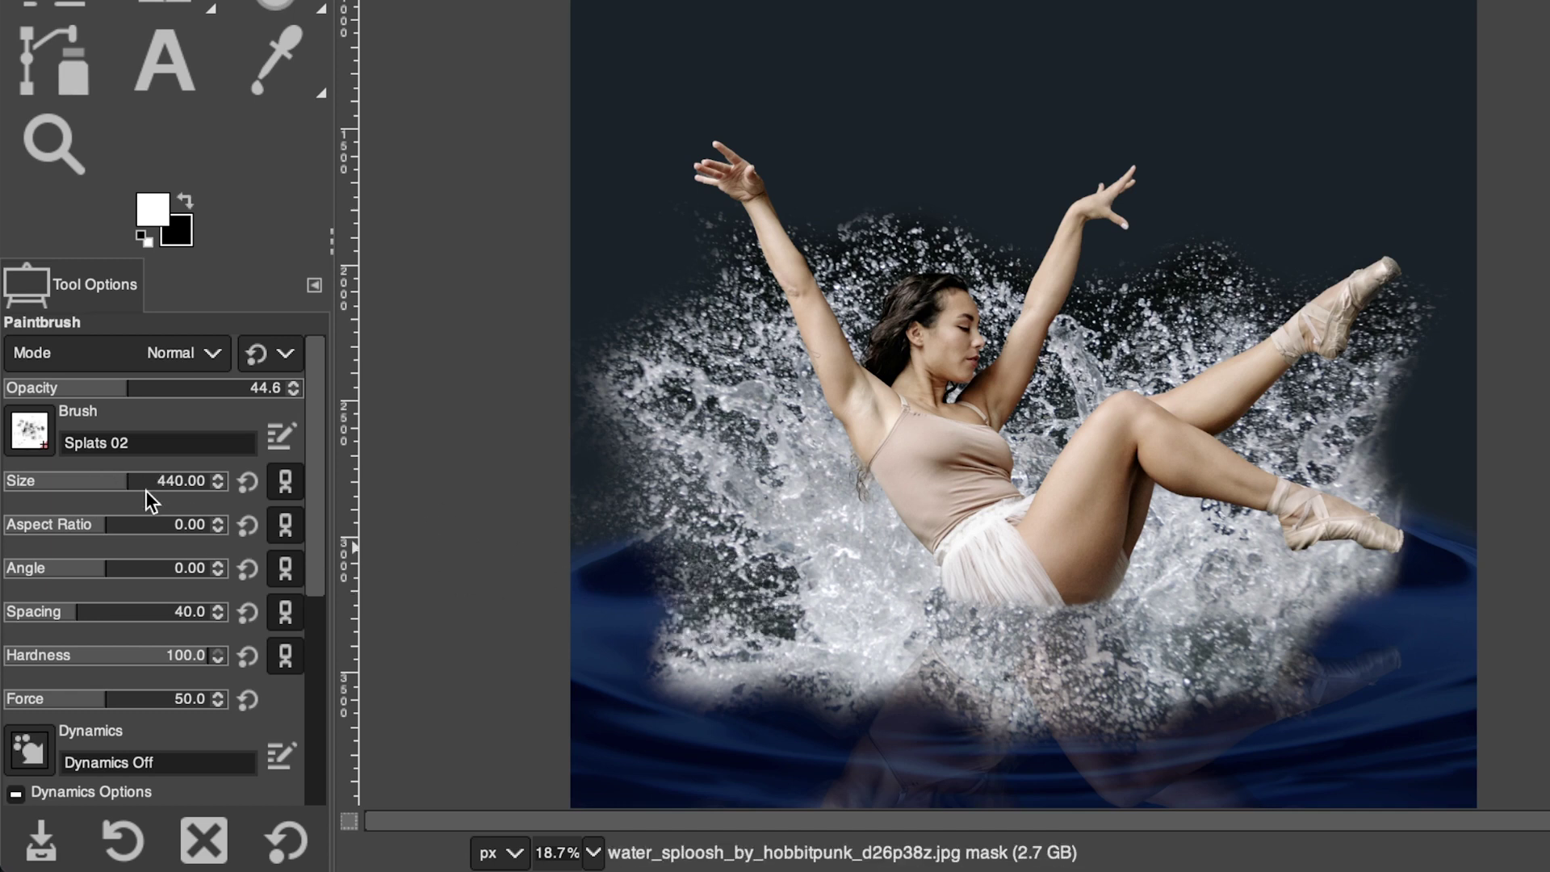
# - Set the Paintbrush dynamics to Basic Dynamics and apply jitter with an amount of 1.35
pyautogui.moveTo(308, 422); pyautogui.dragTo(284, 636)
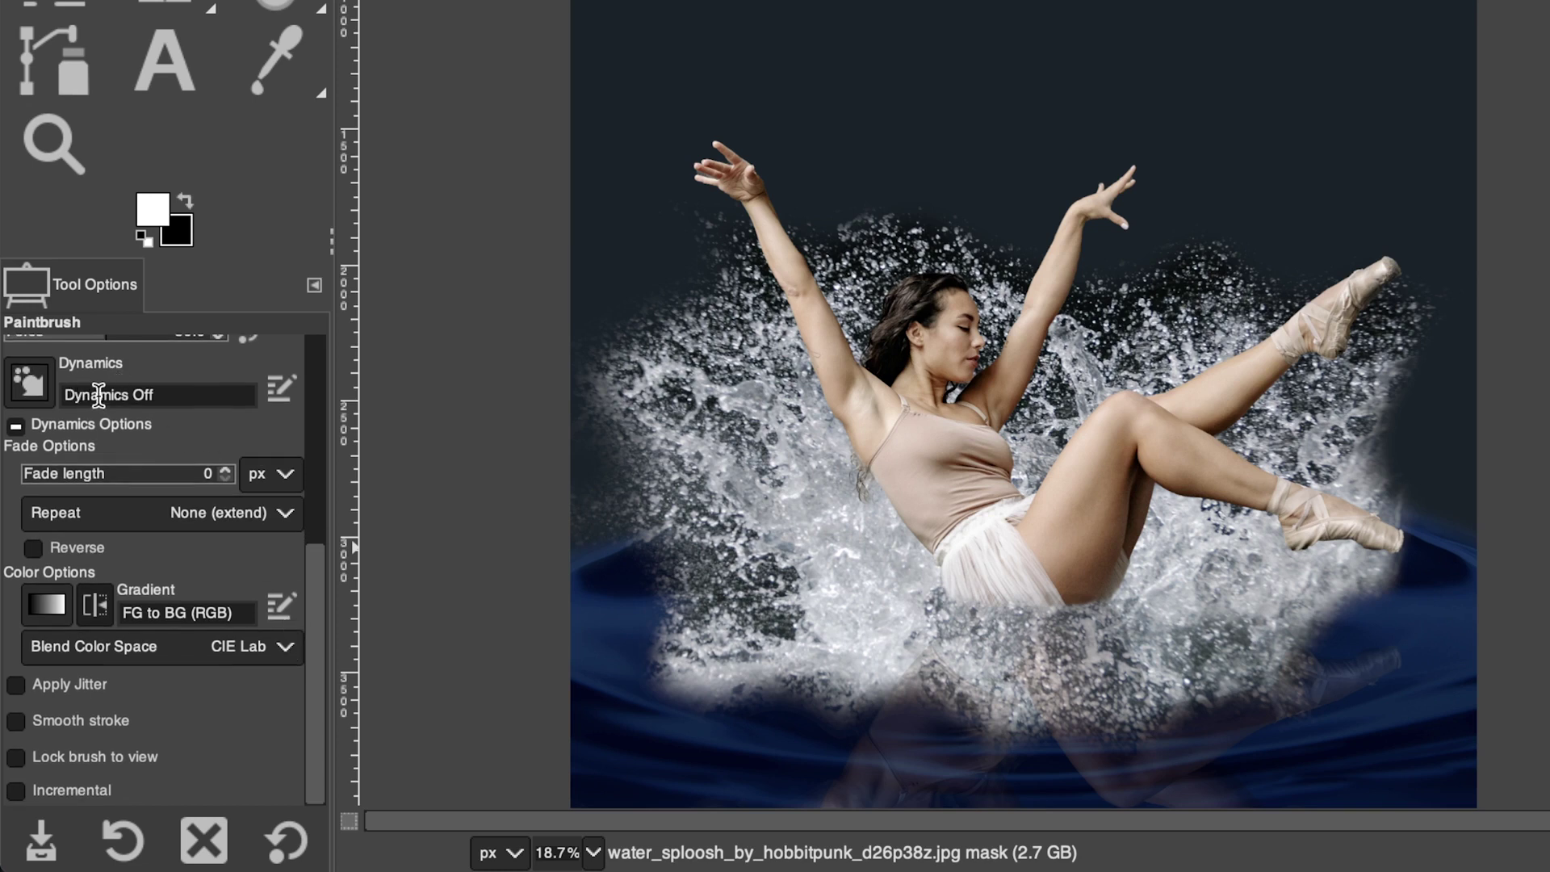
pyautogui.click(34, 384)
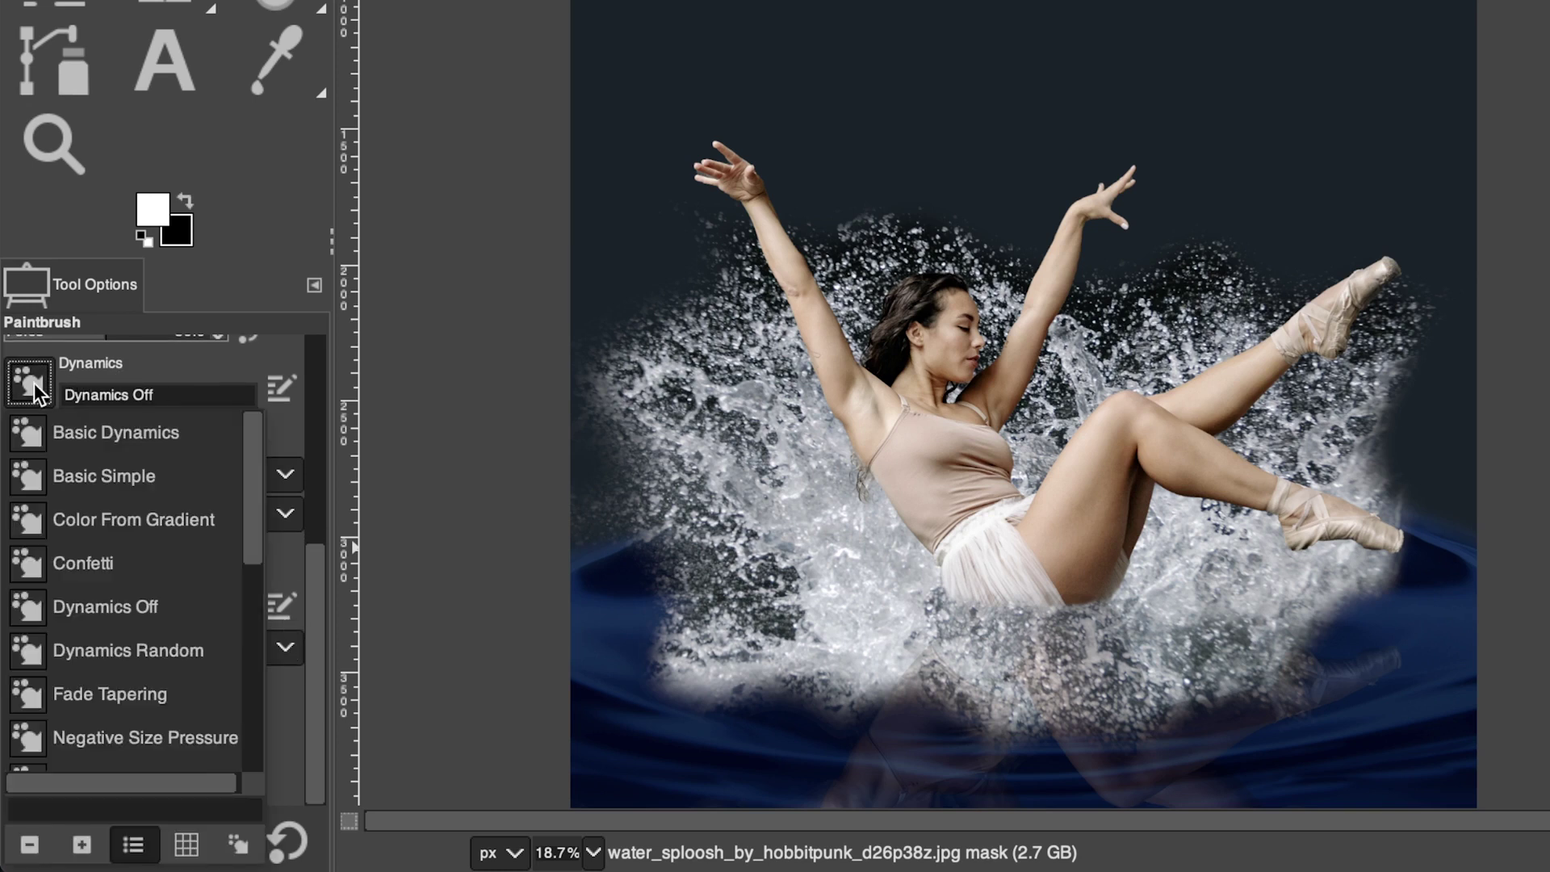
pyautogui.click(92, 423)
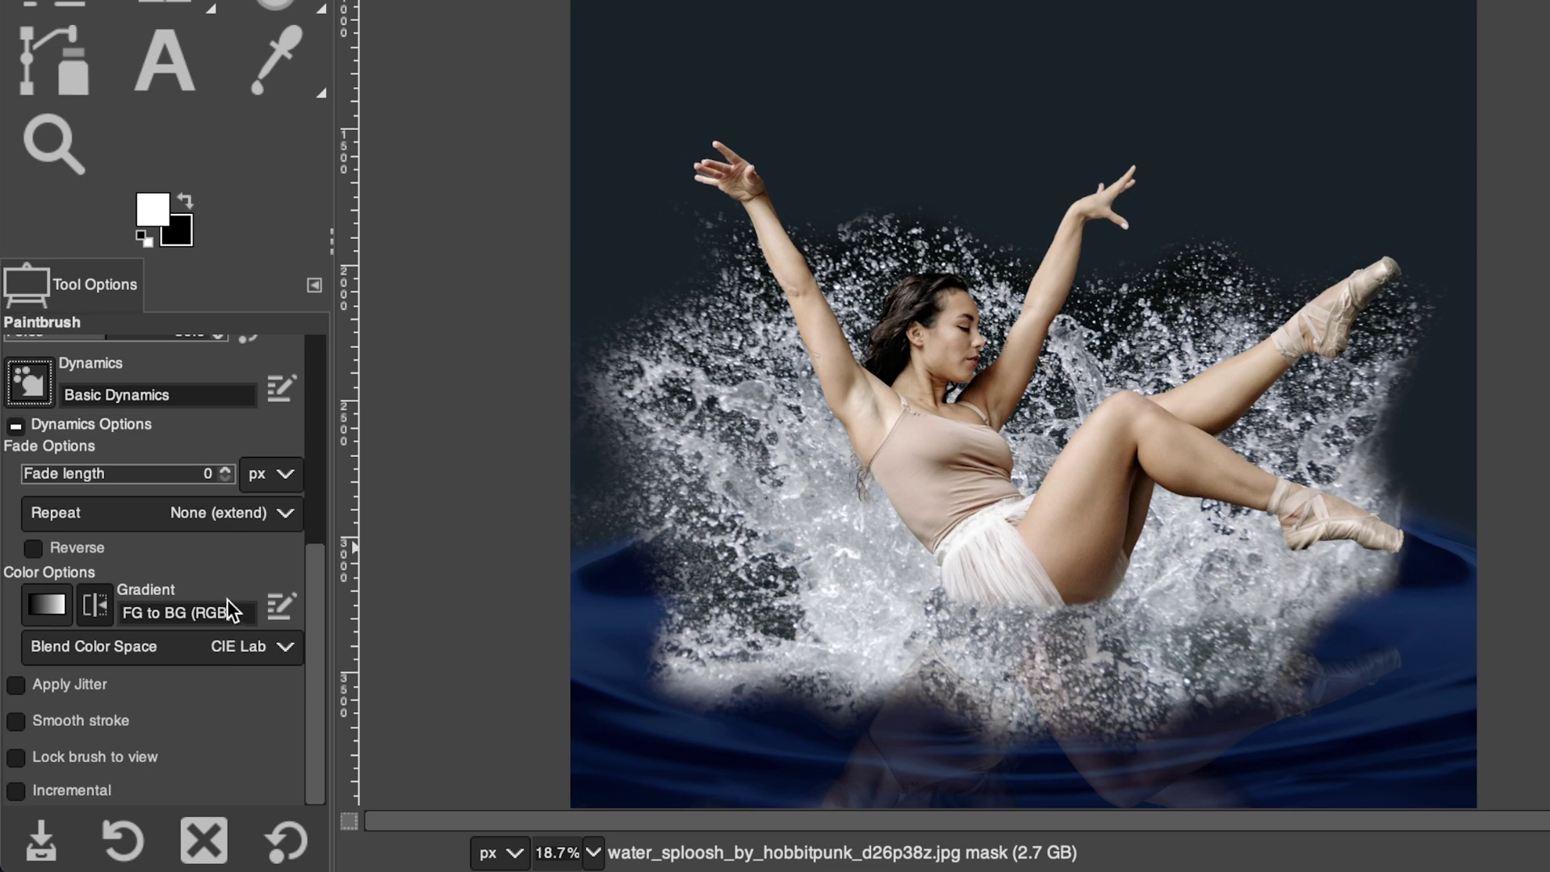
pyautogui.click(16, 685)
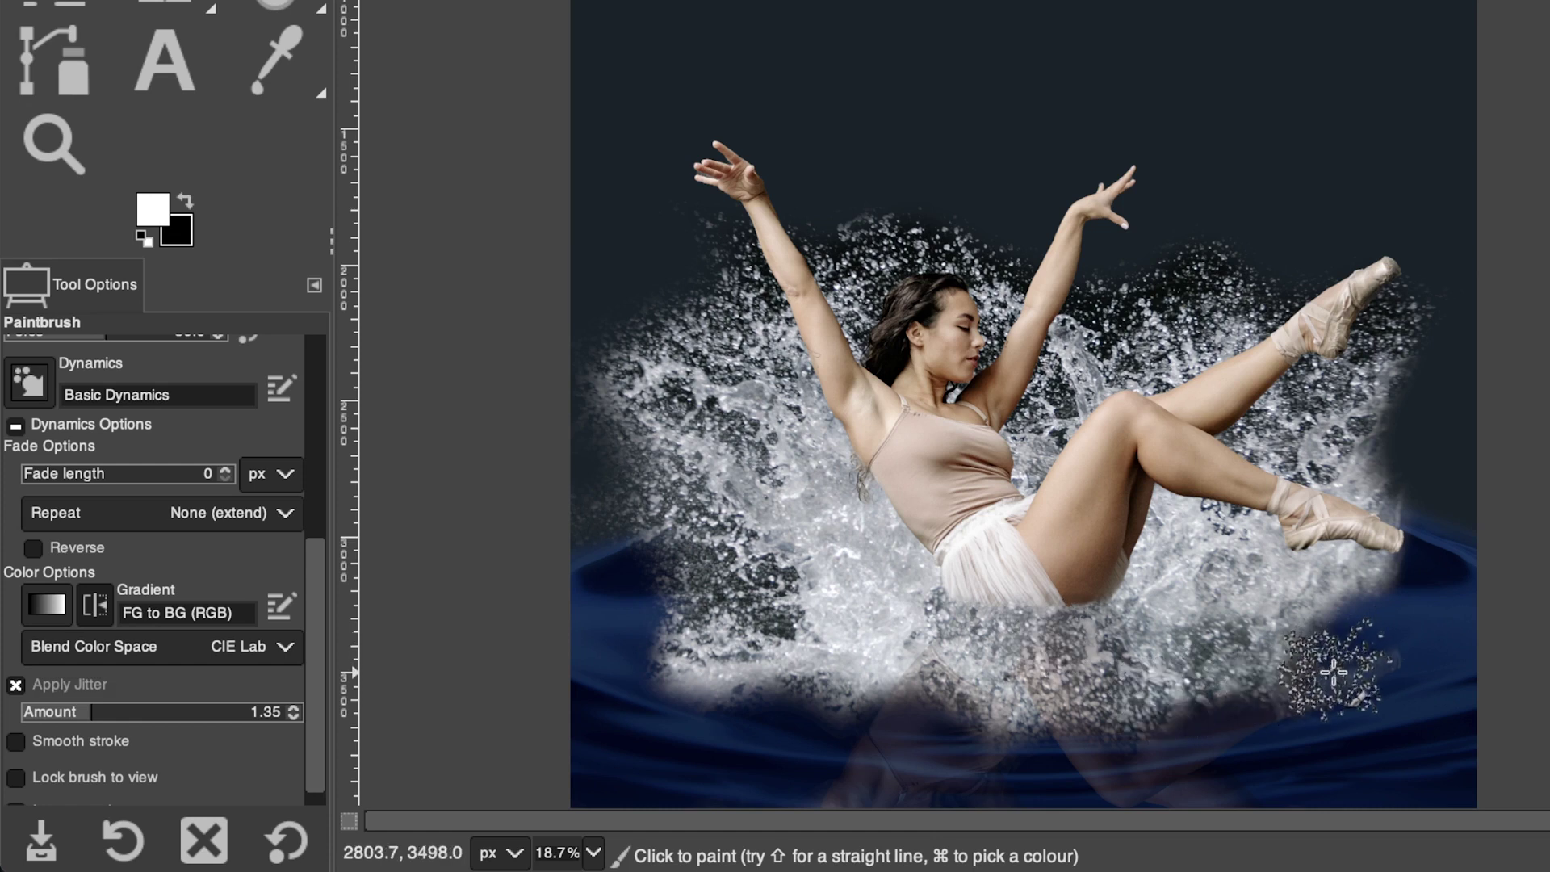
# - Paint white splatters around the splash's edges on its mask, raising the brush opacity to 100 and its size to 500 for the final strokes
pyautogui.moveTo(1333, 673)
pyautogui.mouseDown()
pyautogui.moveTo(1383, 573)
pyautogui.moveTo(1332, 659)
pyautogui.moveTo(1273, 717)
pyautogui.moveTo(1215, 728)
pyautogui.moveTo(1169, 697)
pyautogui.moveTo(1104, 725)
pyautogui.moveTo(1031, 708)
pyautogui.moveTo(1015, 684)
pyautogui.moveTo(976, 733)
pyautogui.moveTo(883, 730)
pyautogui.moveTo(797, 693)
pyautogui.moveTo(723, 720)
pyautogui.moveTo(695, 711)
pyautogui.moveTo(708, 645)
pyautogui.moveTo(791, 662)
pyautogui.moveTo(804, 687)
pyautogui.moveTo(812, 640)
pyautogui.moveTo(668, 659)
pyautogui.moveTo(640, 645)
pyautogui.moveTo(683, 668)
pyautogui.moveTo(615, 701)
pyautogui.moveTo(637, 601)
pyautogui.moveTo(631, 500)
pyautogui.moveTo(822, 607)
pyautogui.mouseUp()
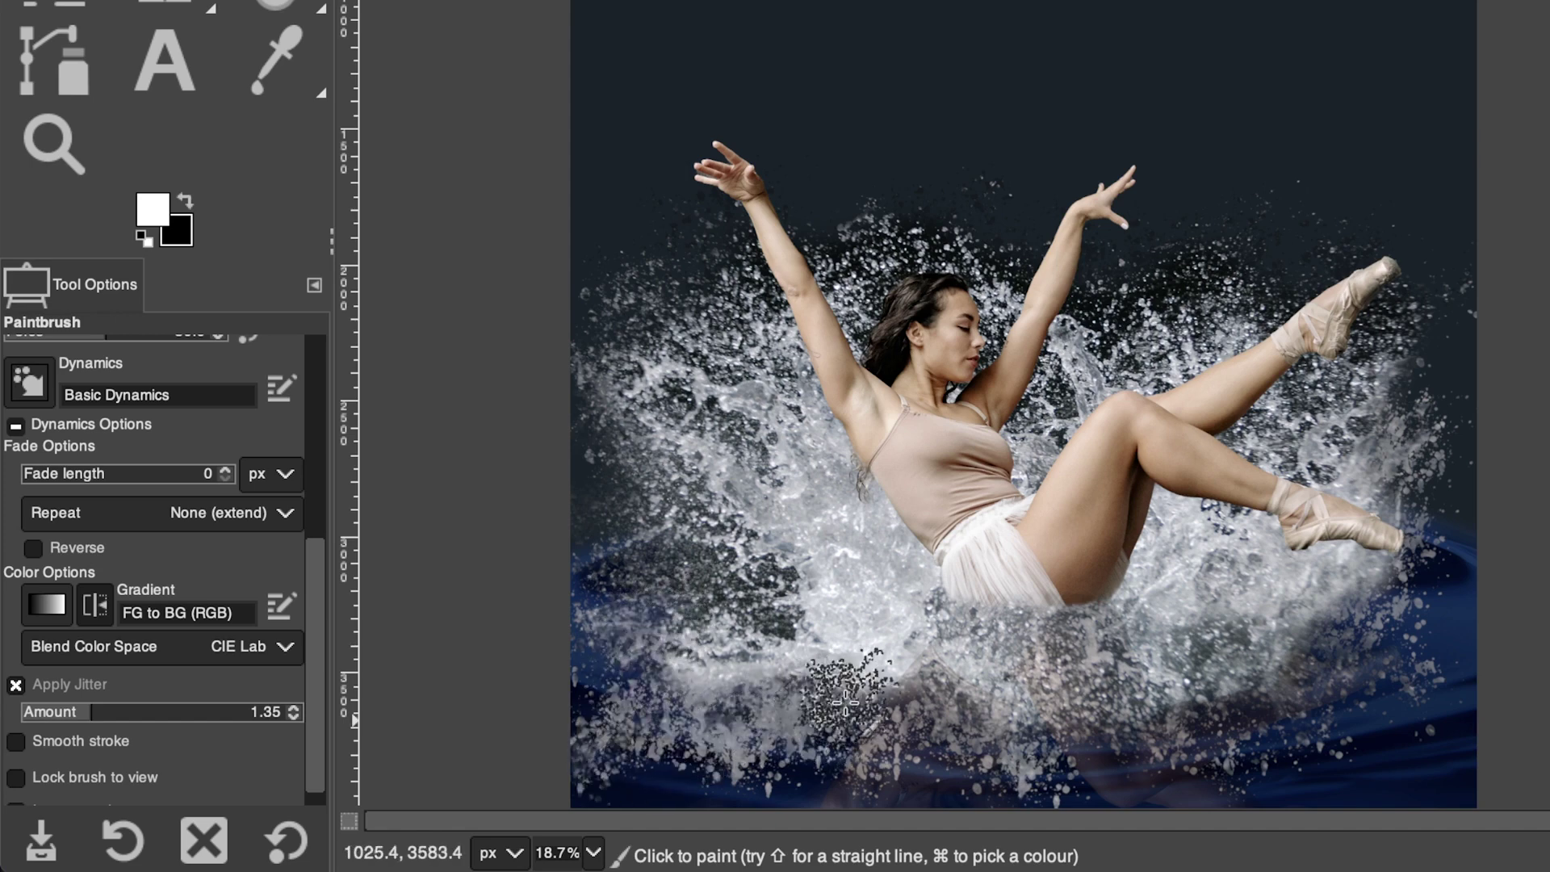
pyautogui.moveTo(310, 553); pyautogui.dragTo(331, 346)
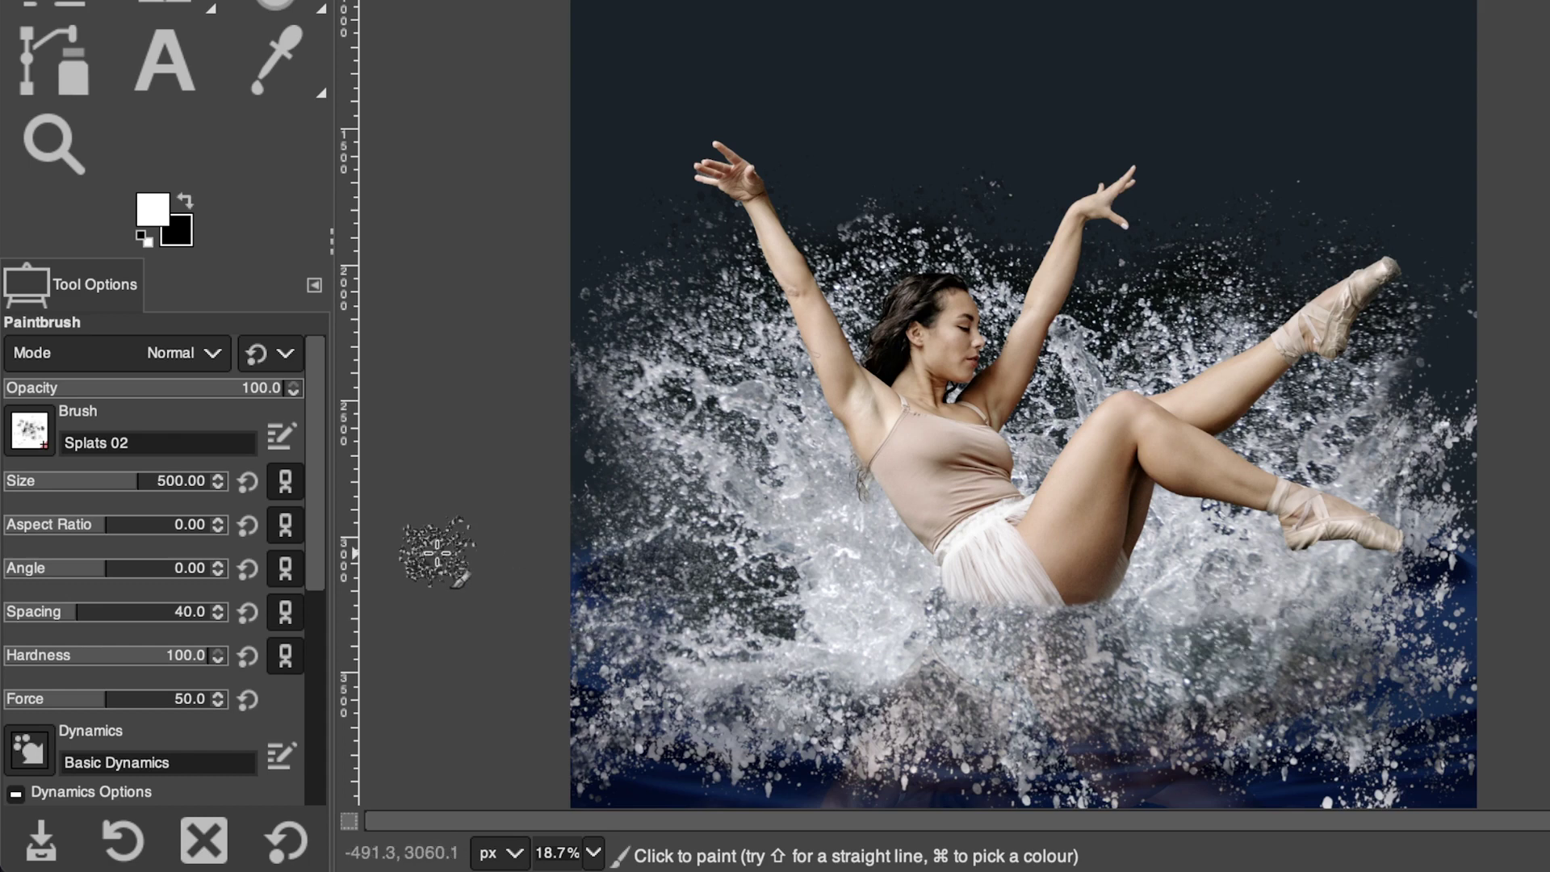
# - Paint black splatters over the lower splash on its mask, first at opacity 22.3 and then at 63.2
pyautogui.click(186, 201)
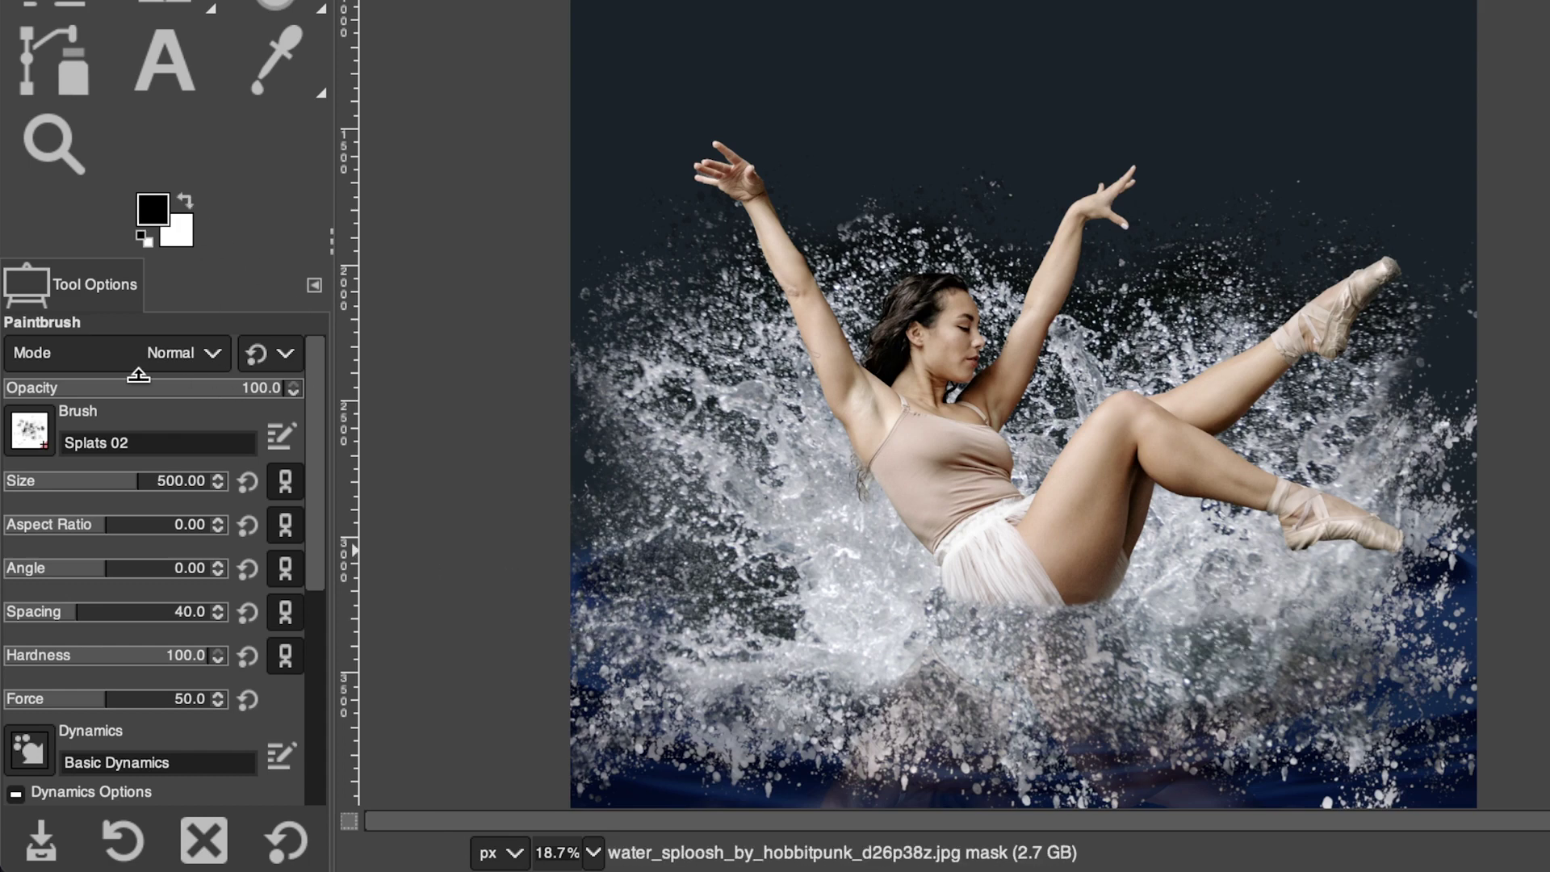
pyautogui.moveTo(85, 384); pyautogui.dragTo(81, 383)
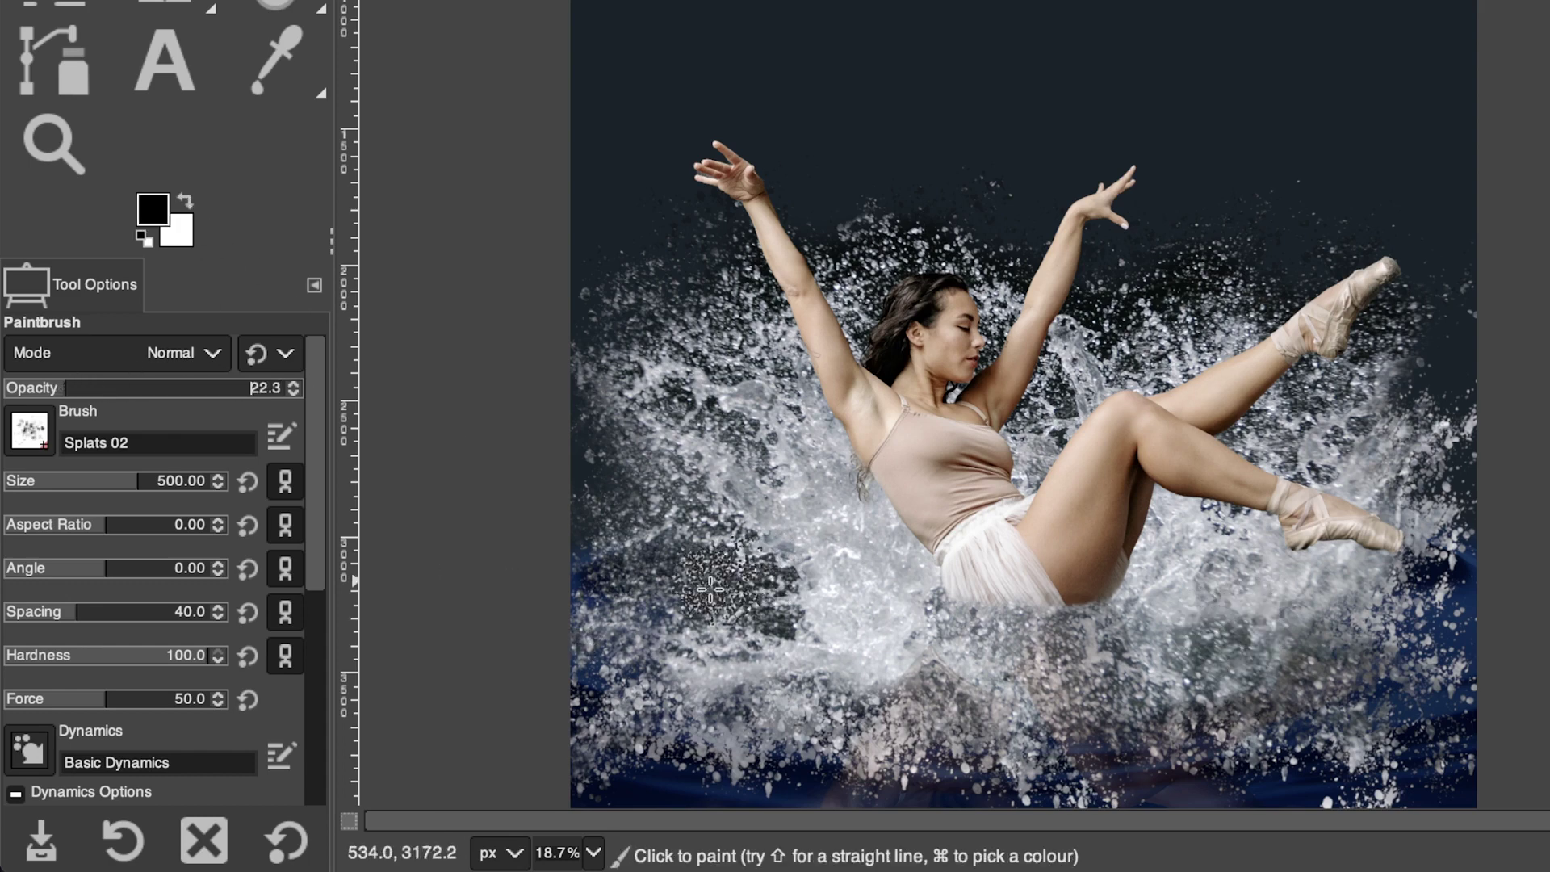
pyautogui.click(786, 634)
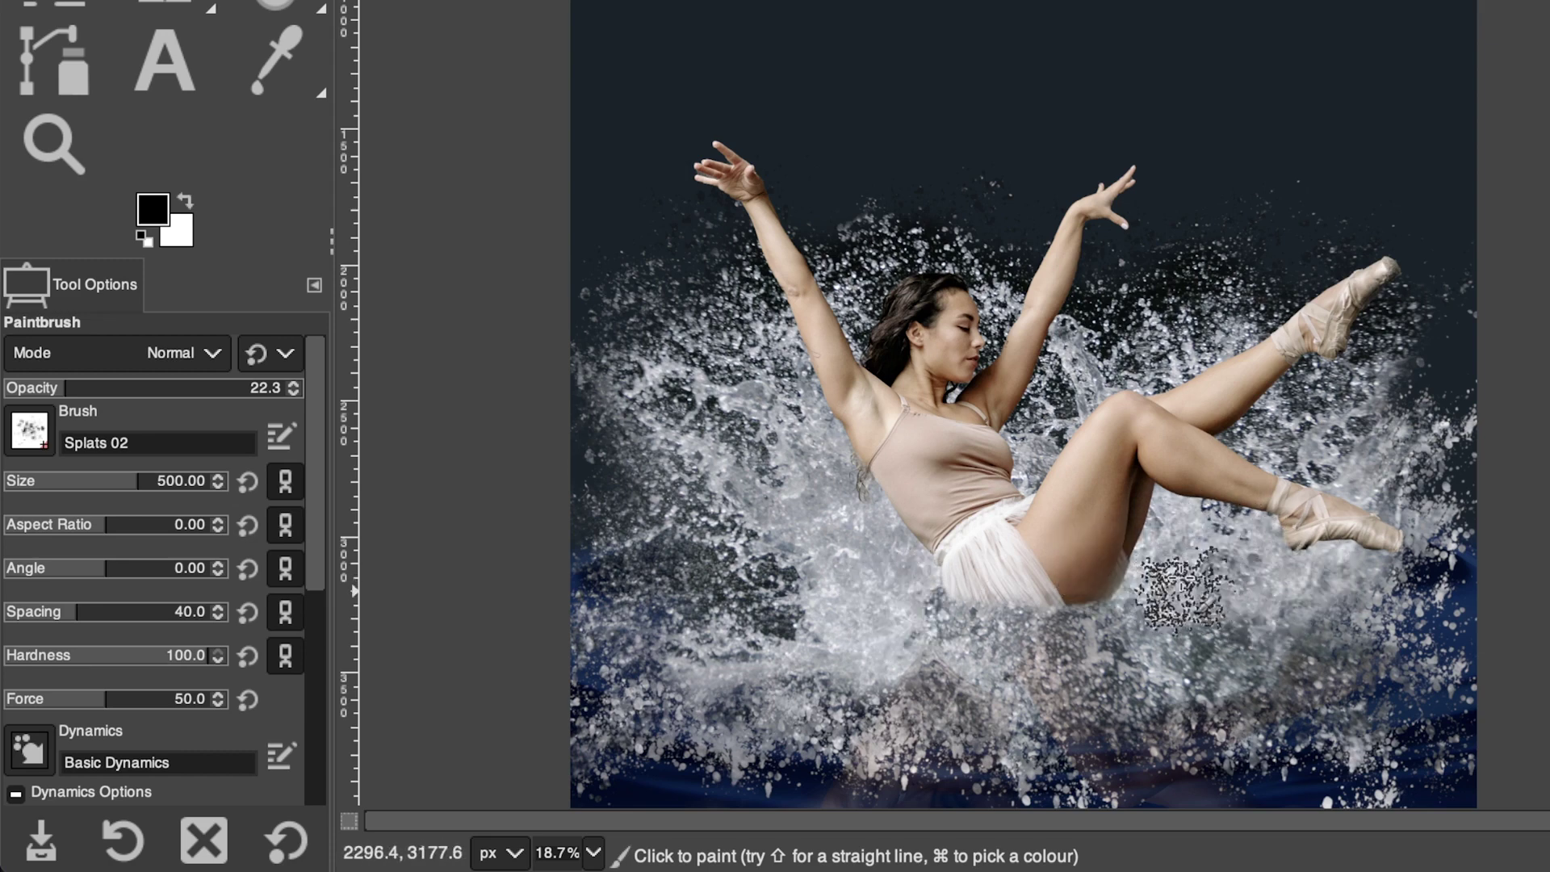
pyautogui.click(178, 386)
pyautogui.moveTo(840, 533)
pyautogui.mouseDown()
pyautogui.moveTo(874, 569)
pyautogui.moveTo(779, 488)
pyautogui.moveTo(799, 496)
pyautogui.moveTo(843, 619)
pyautogui.mouseUp()
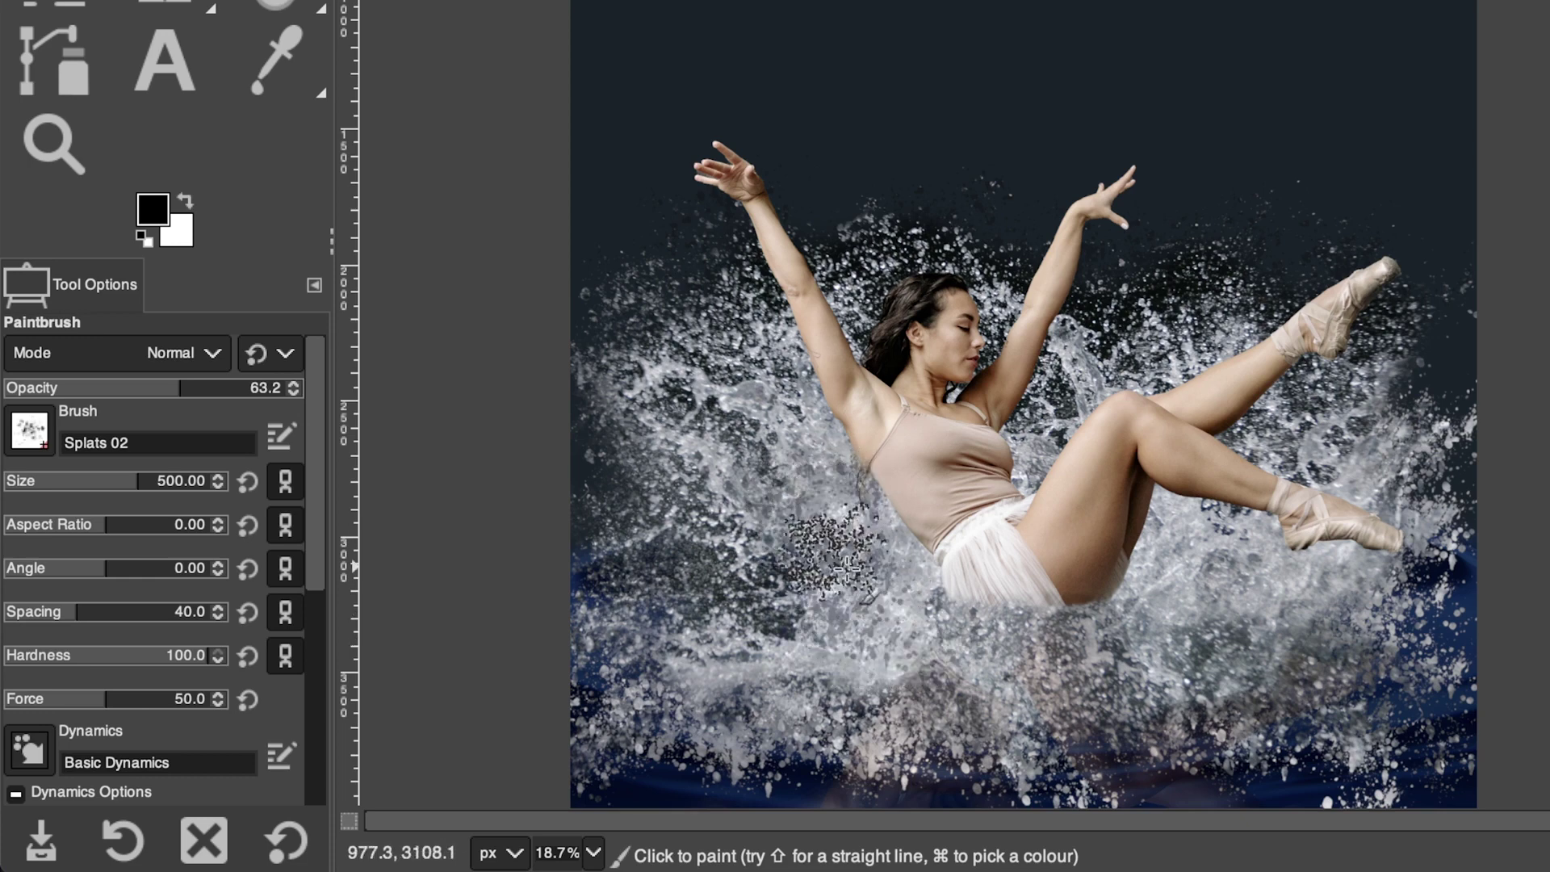
# - Paint white splatters back over the lower splash at opacity 63.2, then lower the brush opacity to 52.3
pyautogui.click(190, 202)
pyautogui.moveTo(811, 582)
pyautogui.mouseDown()
pyautogui.moveTo(862, 632)
pyautogui.moveTo(799, 592)
pyautogui.moveTo(906, 638)
pyautogui.mouseUp()
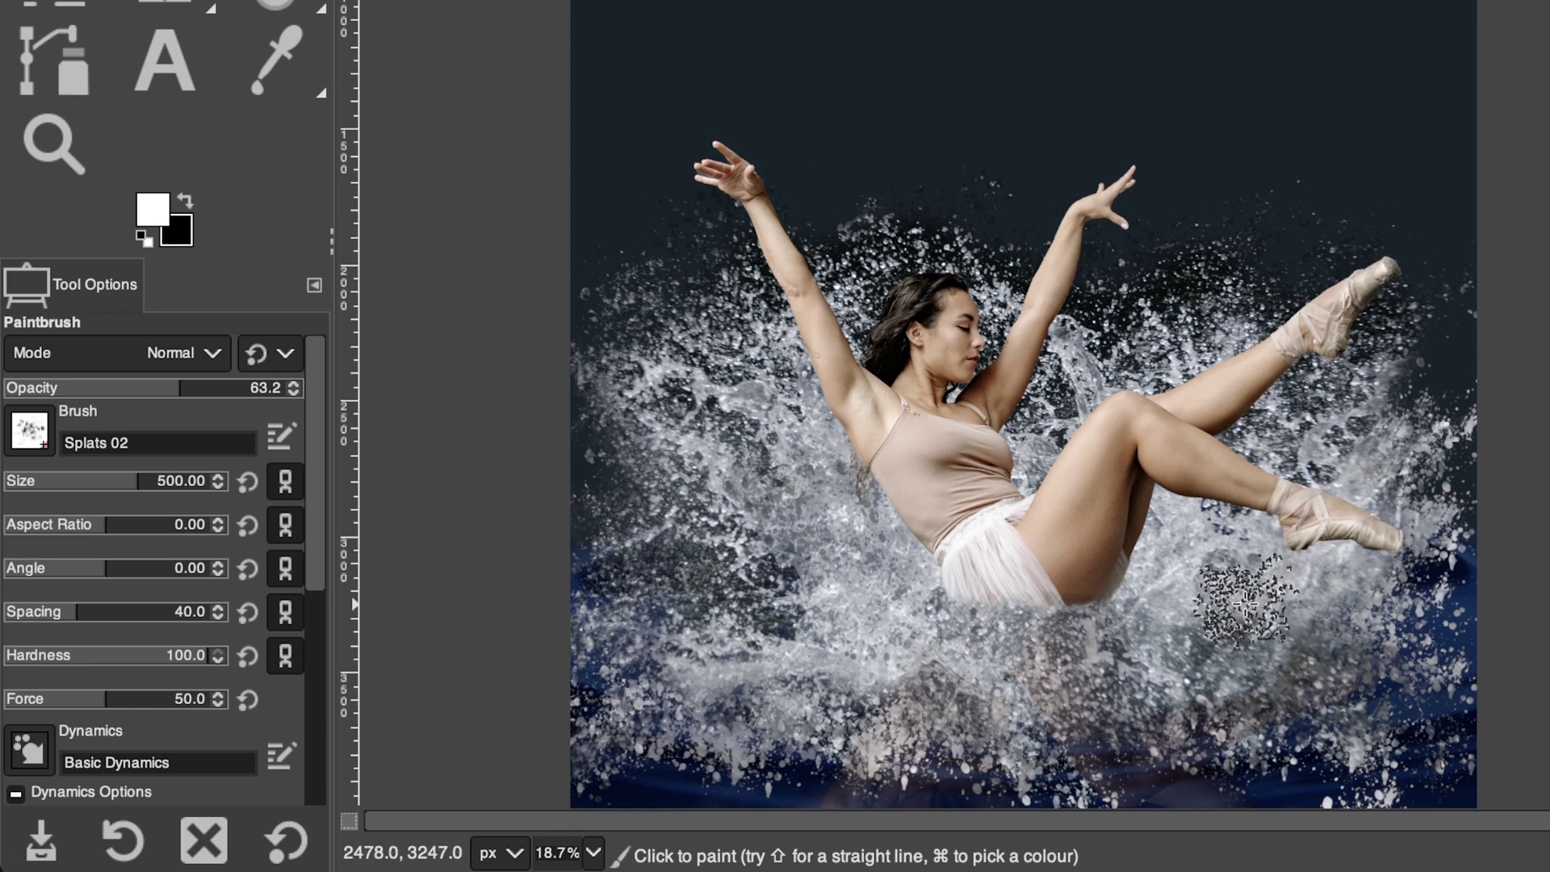
pyautogui.click(186, 202)
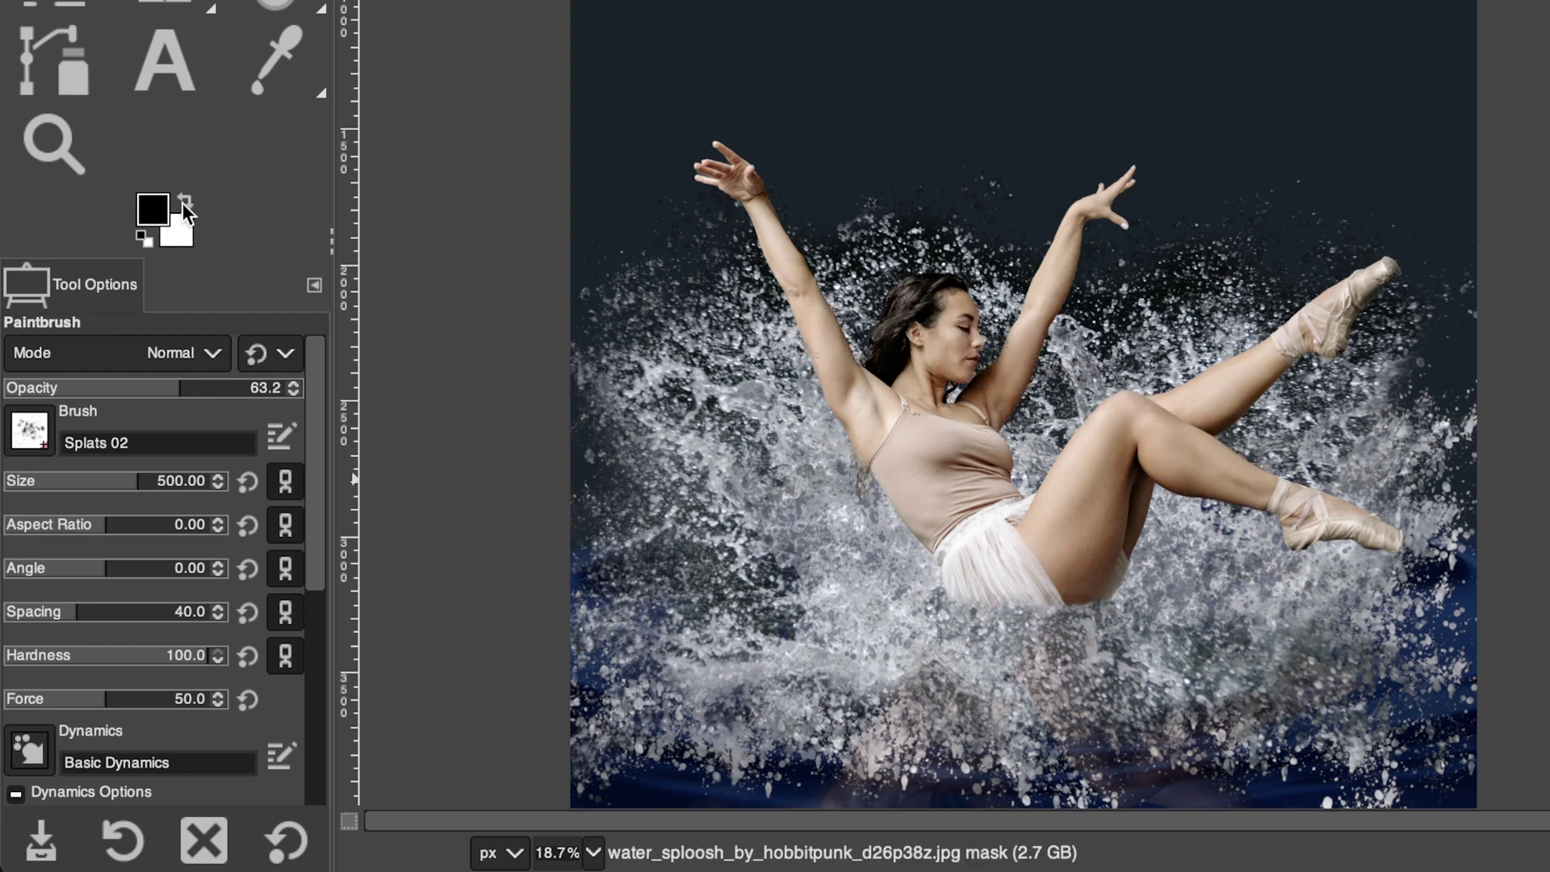
pyautogui.click(185, 201)
pyautogui.moveTo(169, 381); pyautogui.dragTo(149, 381)
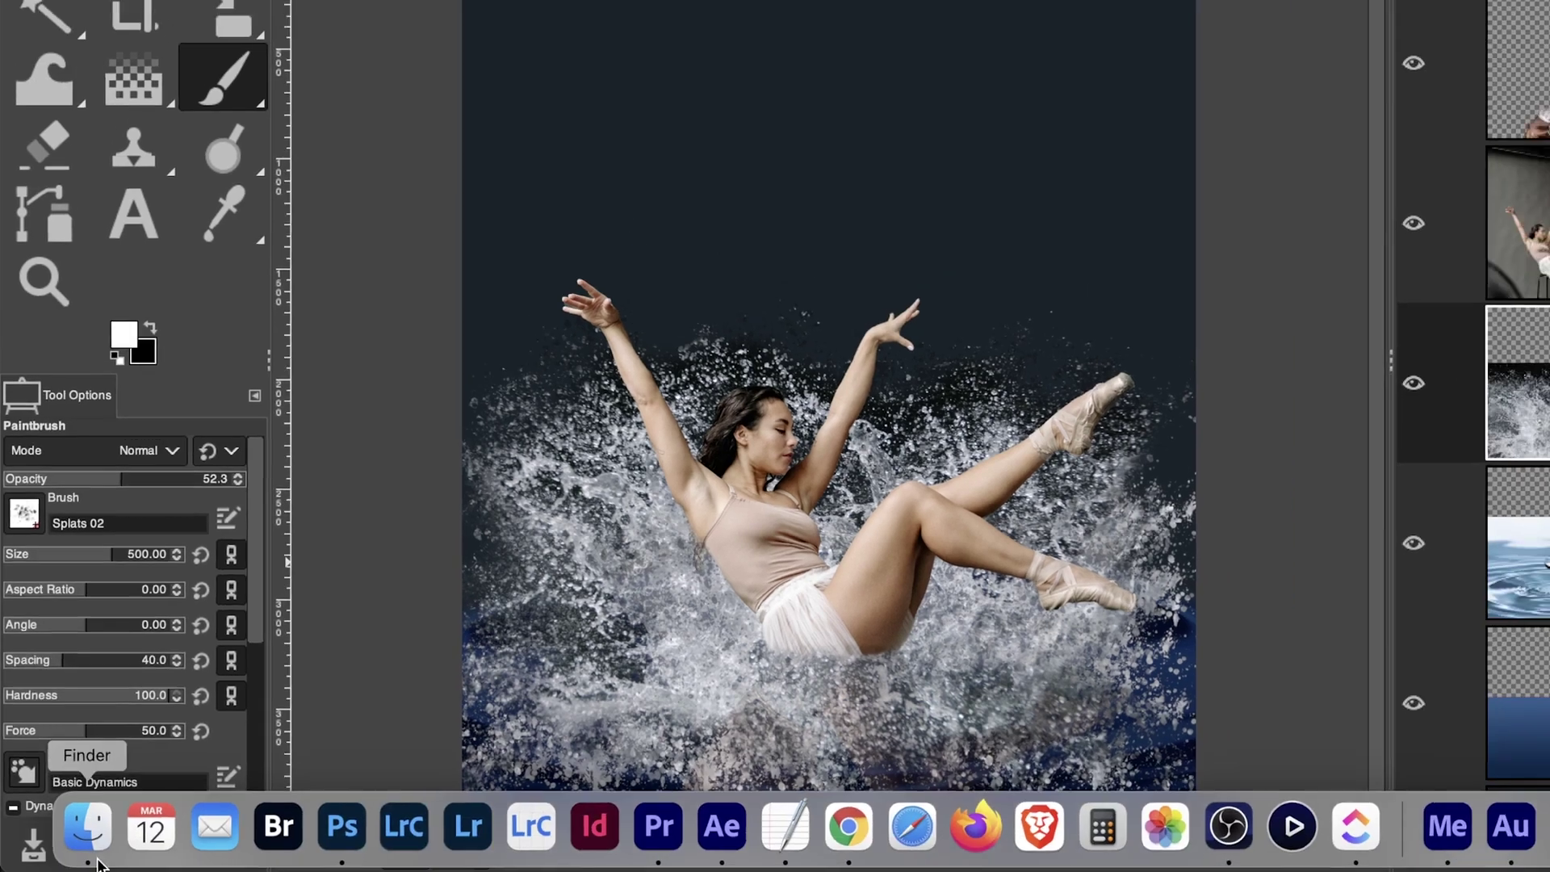
# - Bring water_stock_by_pedrohbv_d3beiy7.jpg from the Images folder in Finder into the composition as a new layer
pyautogui.click(89, 831)
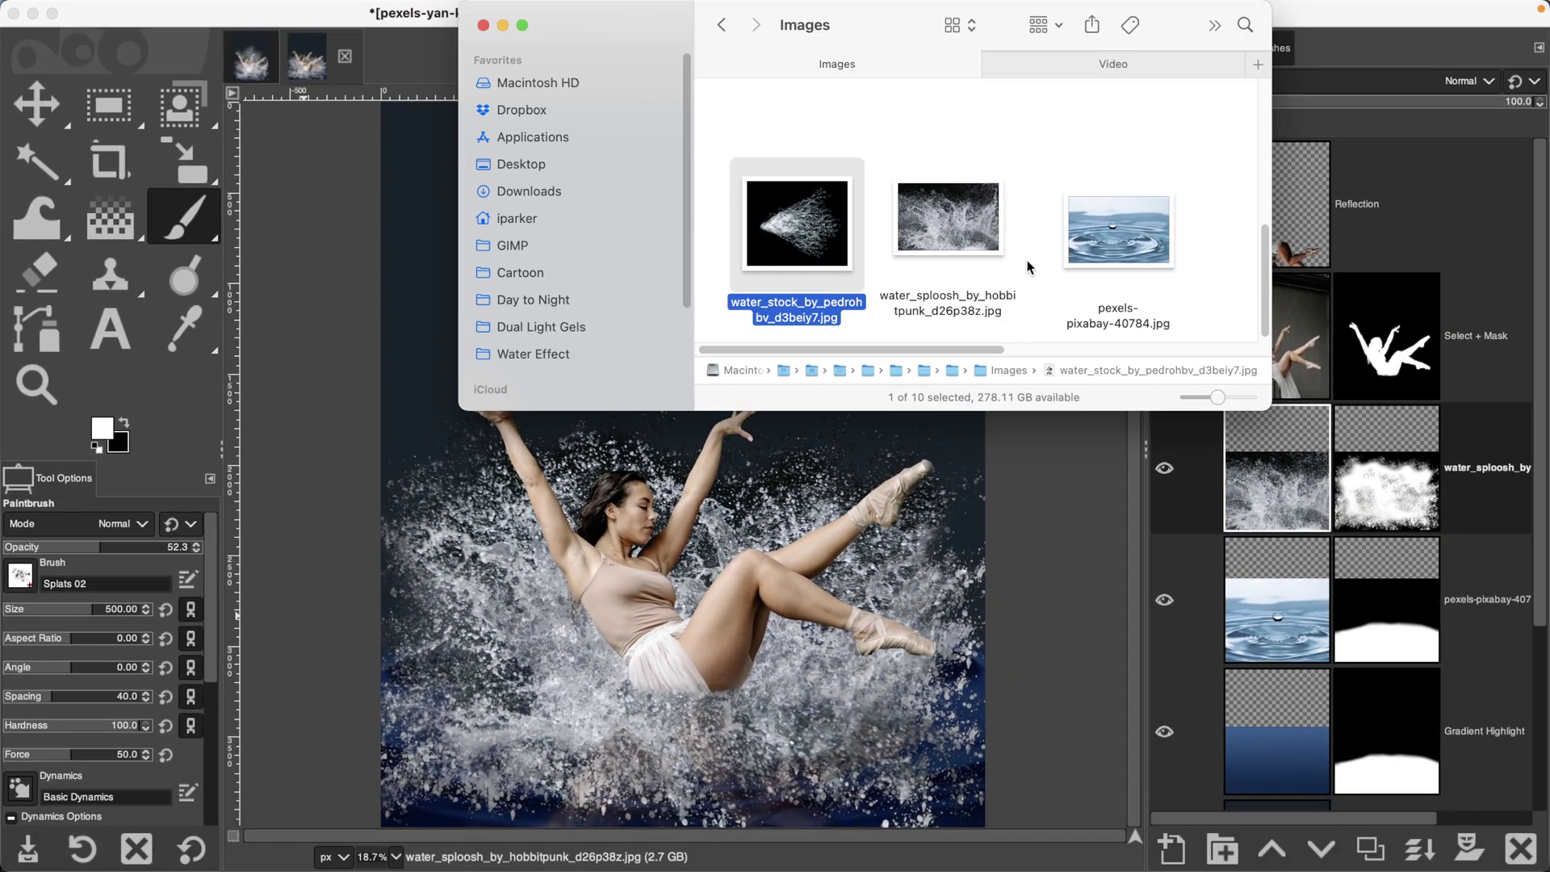
pyautogui.moveTo(804, 219); pyautogui.dragTo(702, 623)
pyautogui.click(692, 845)
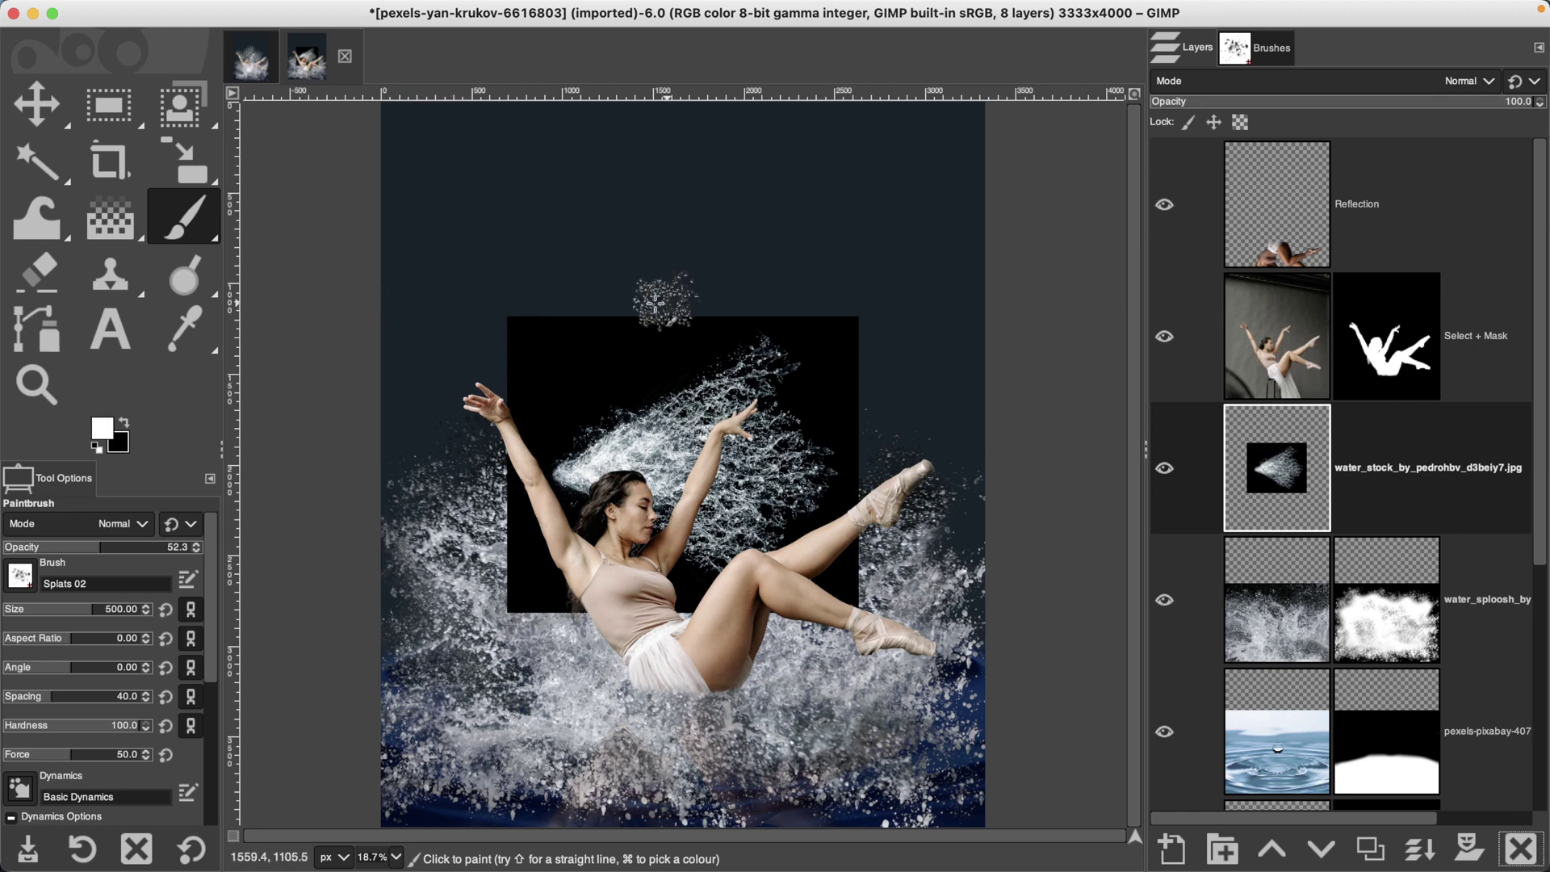
# - Rotate the water stock layer by -91.24 degrees so its spray fans upward
pyautogui.moveTo(190, 164)
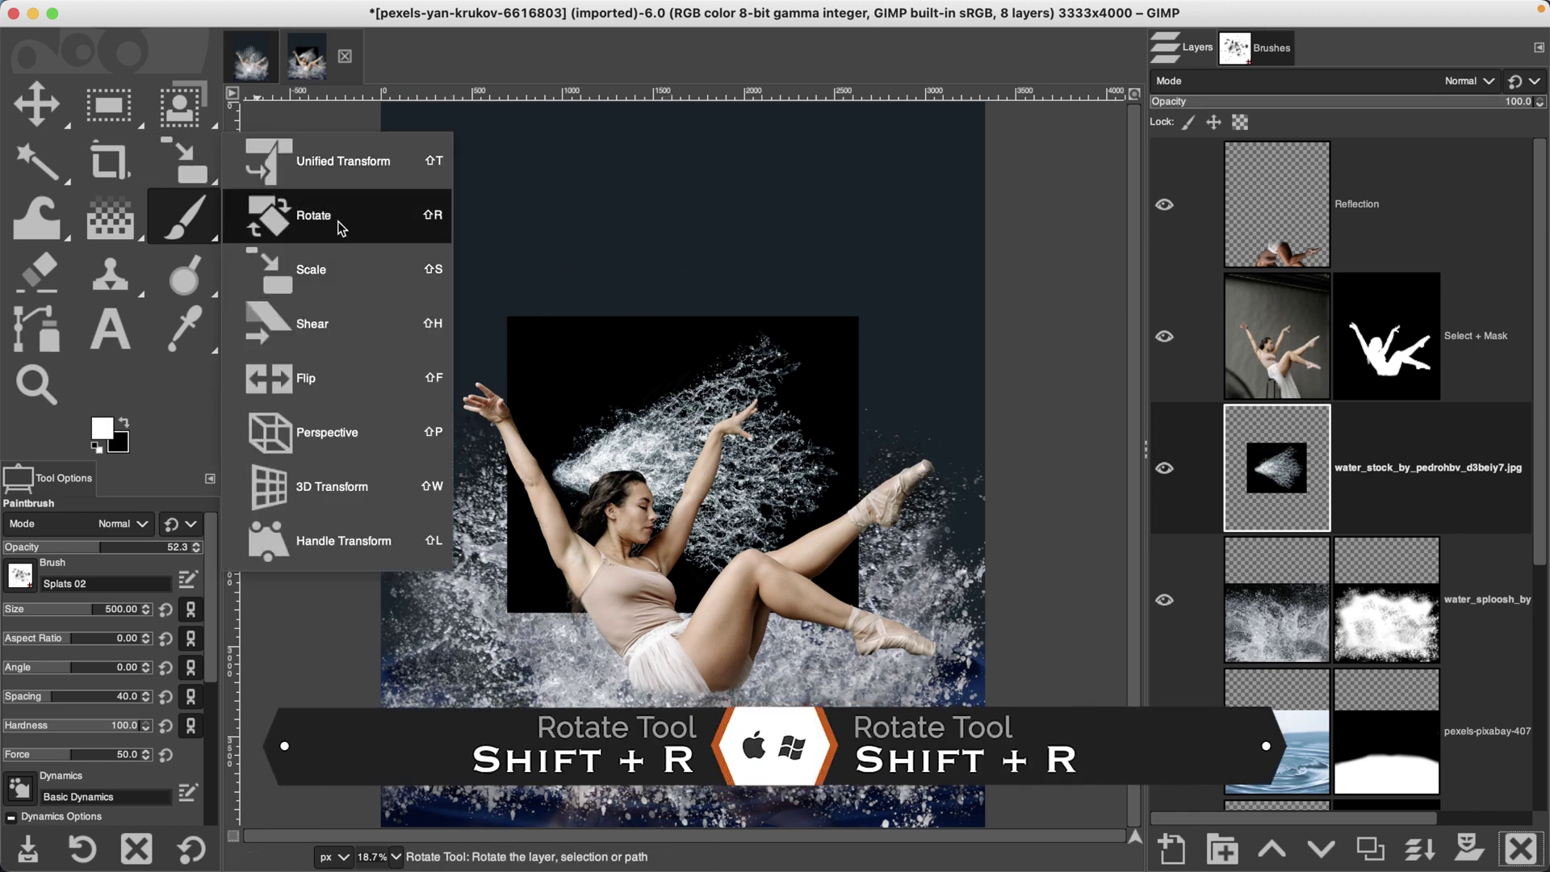
pyautogui.click(413, 224)
pyautogui.click(676, 369)
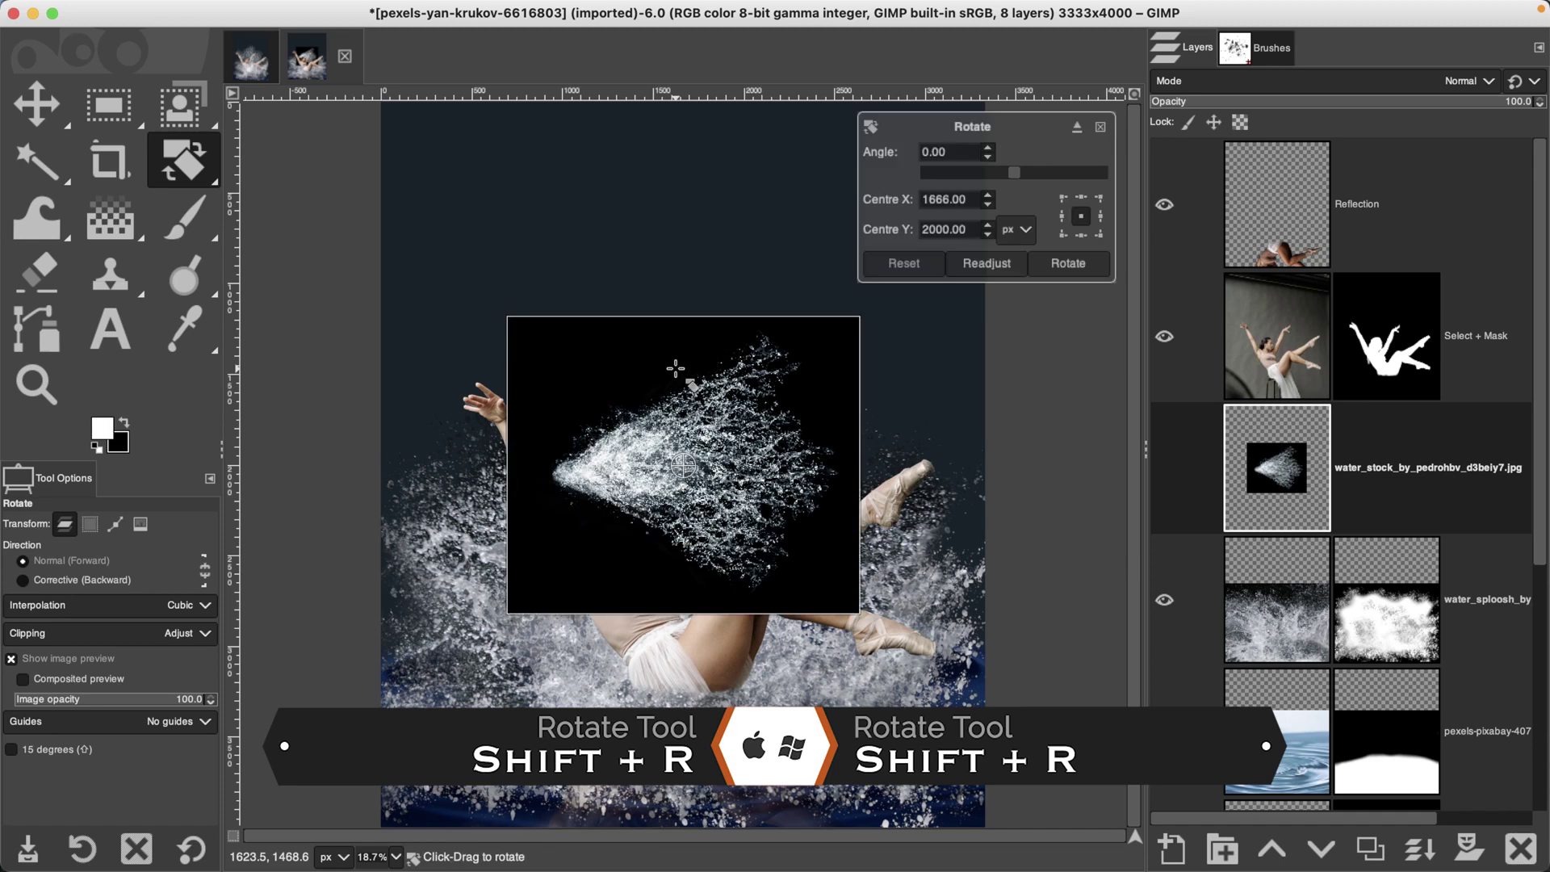
pyautogui.moveTo(744, 359); pyautogui.dragTo(569, 395)
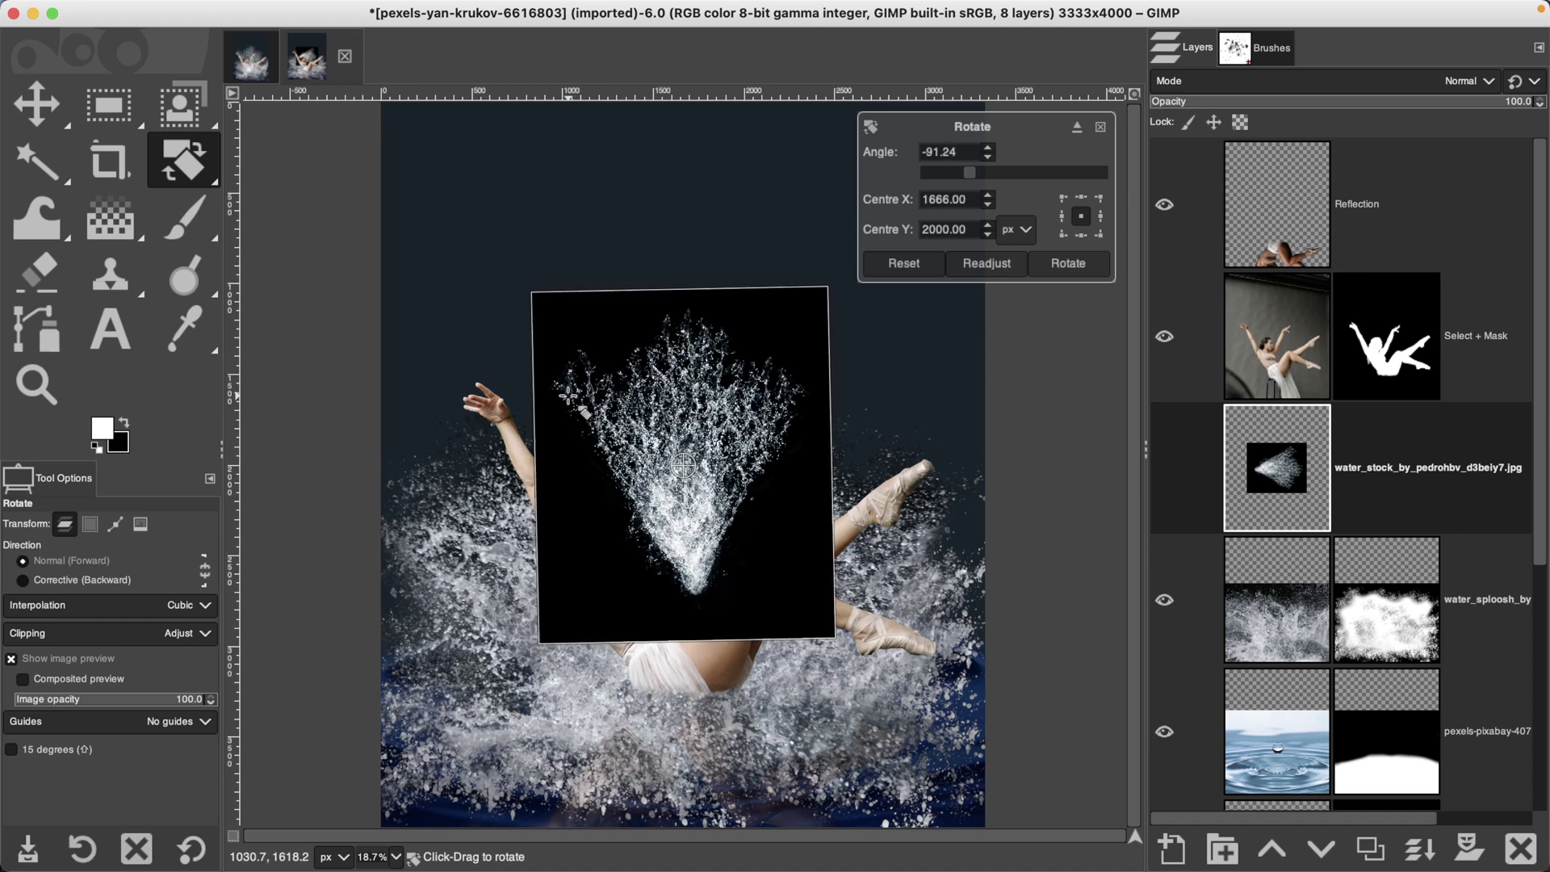
pyautogui.press('Return')
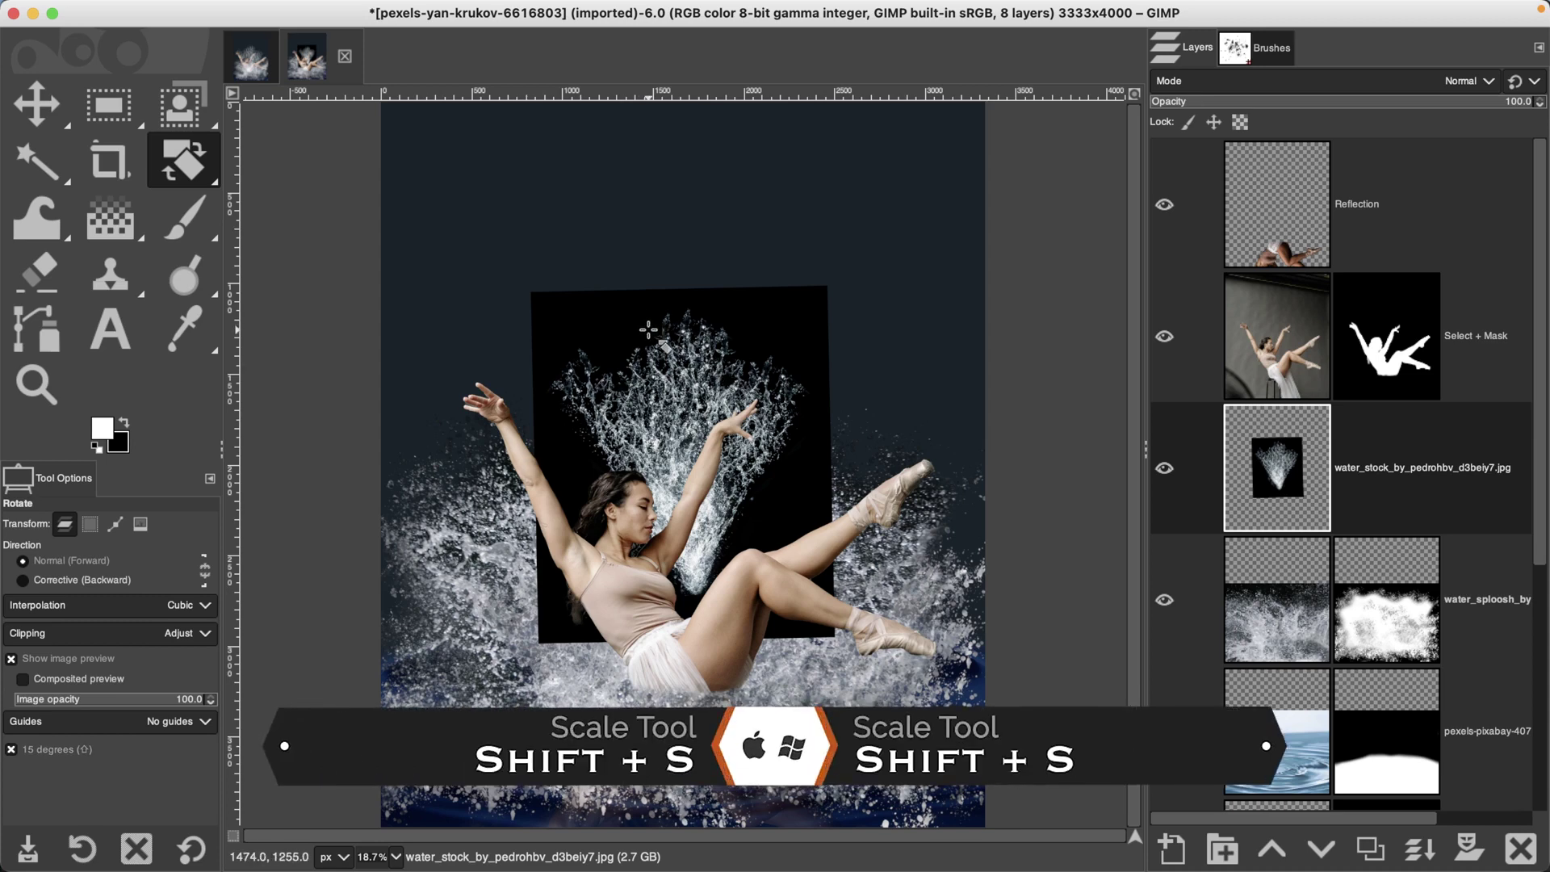
# - Scale the water stock layer to 3156 × 3717 px behind the dancer, using 56.1 layer opacity for positioning and restoring it to 100
pyautogui.hotkey('shift', 's')
pyautogui.click(651, 332)
pyautogui.moveTo(682, 644); pyautogui.dragTo(682, 791)
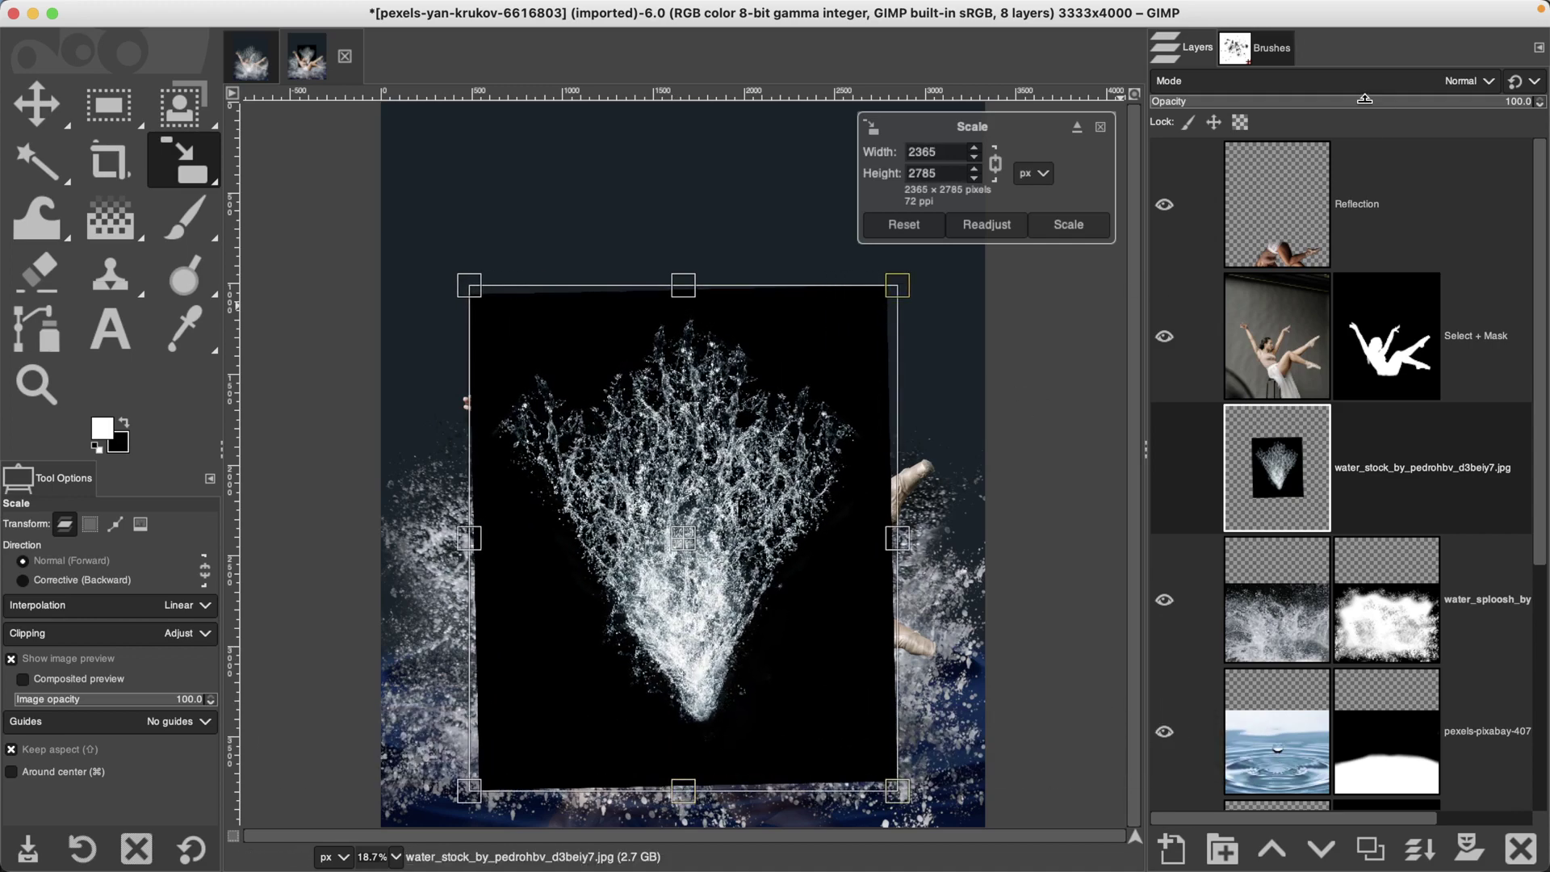
pyautogui.click(1364, 101)
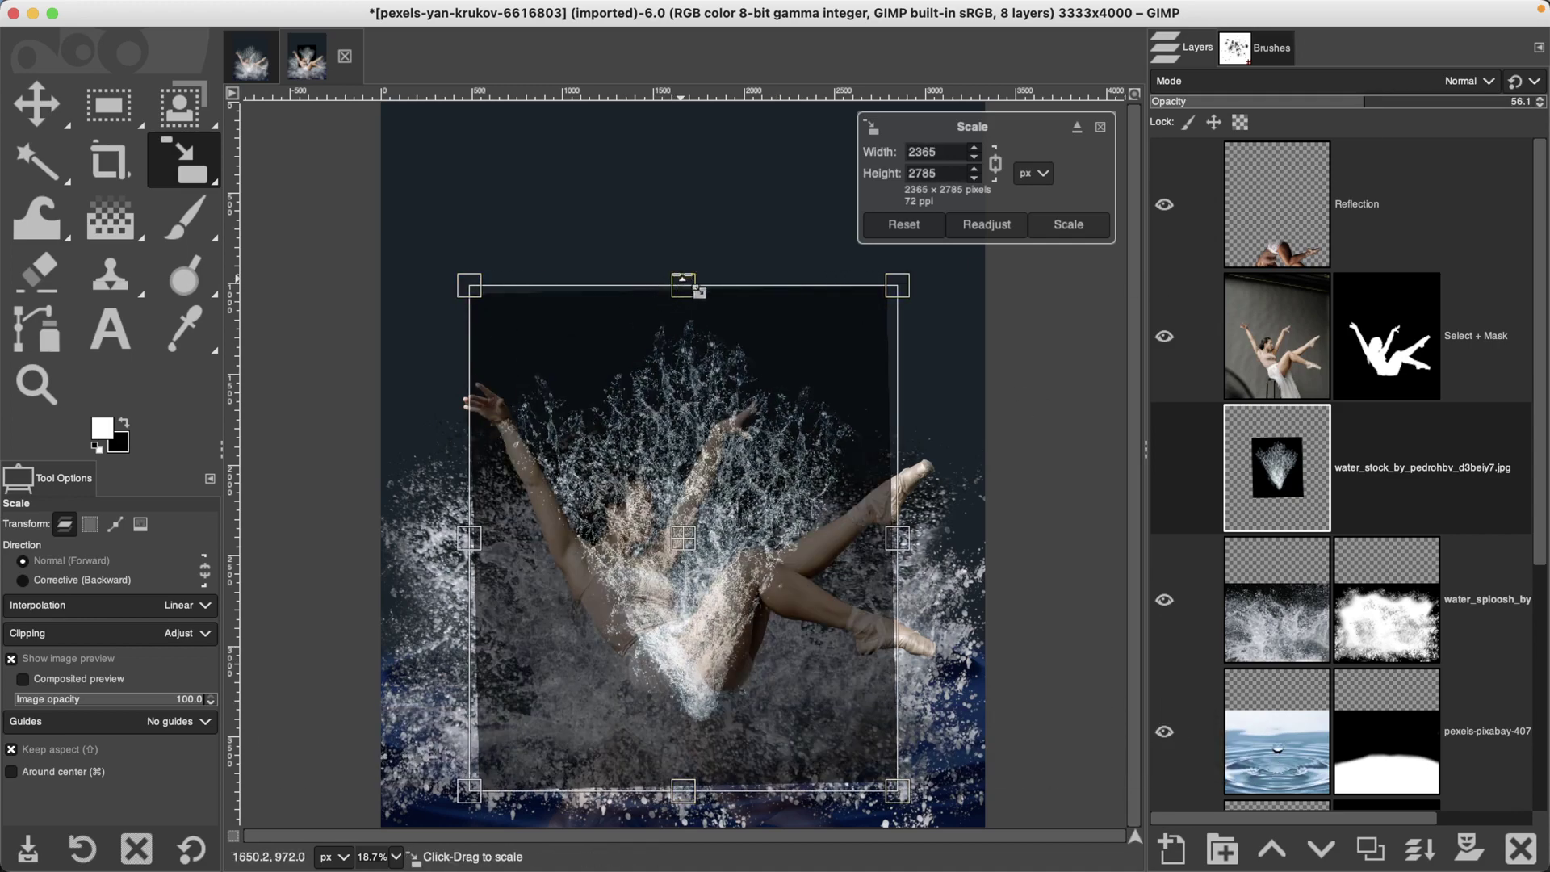
pyautogui.moveTo(683, 288); pyautogui.dragTo(731, 146)
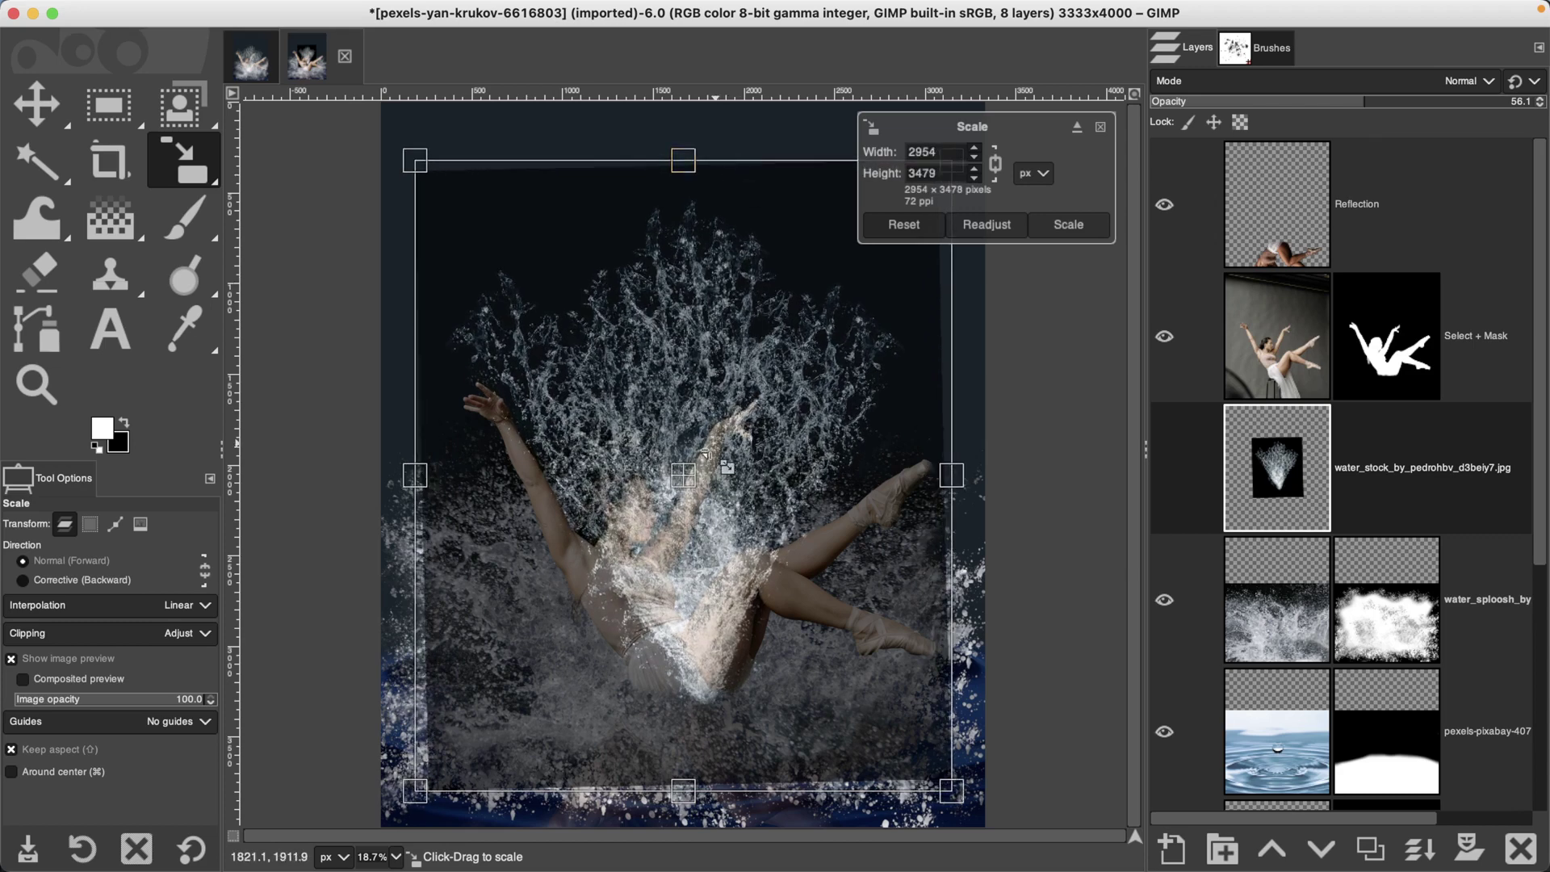
pyautogui.moveTo(702, 497); pyautogui.dragTo(697, 530)
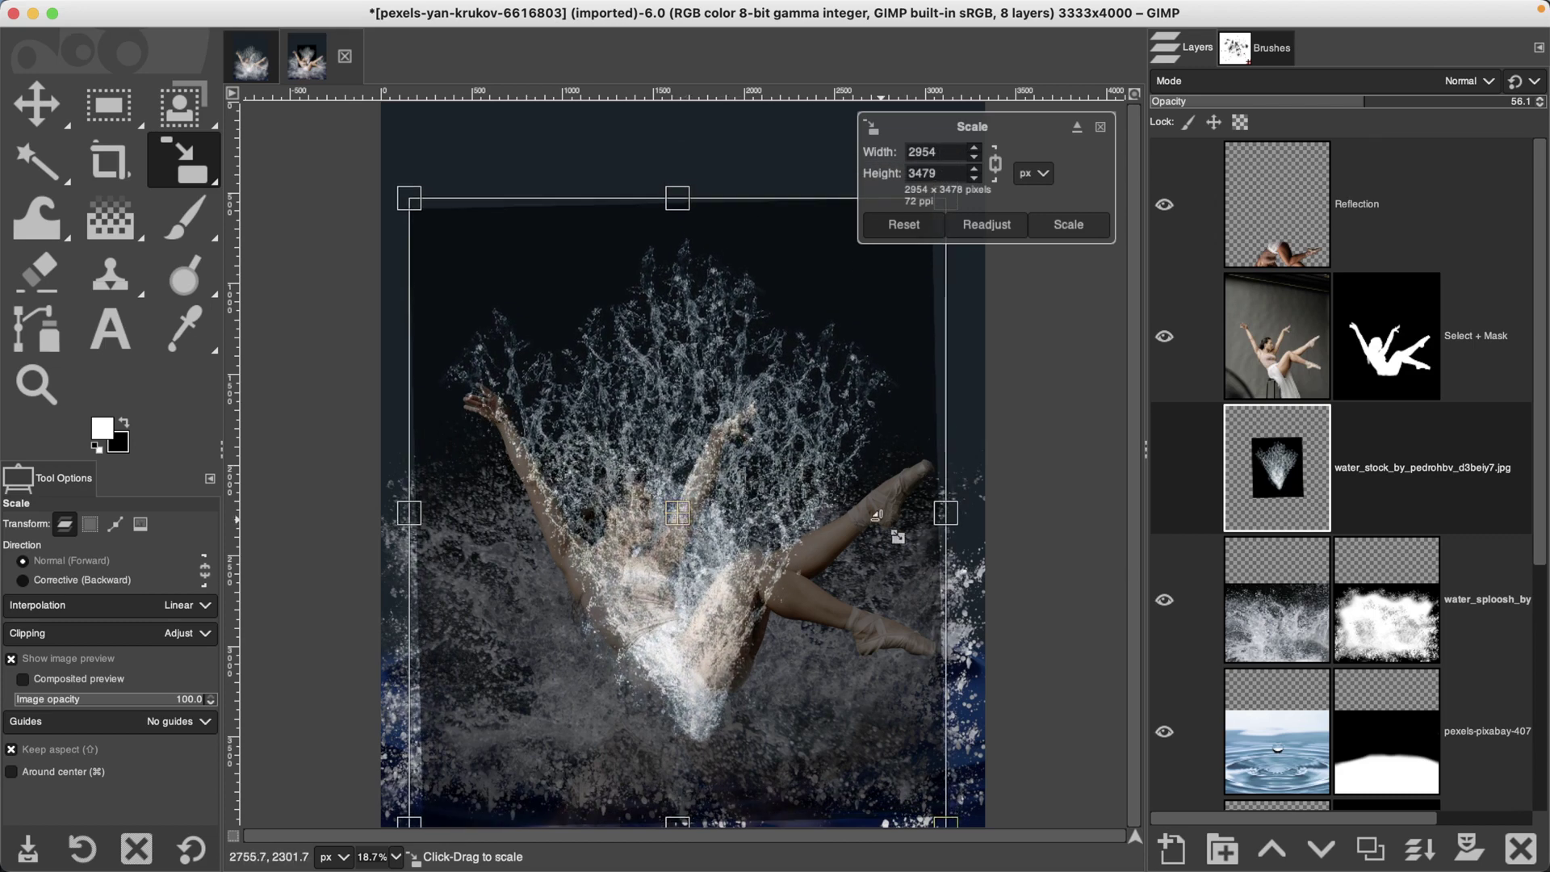
pyautogui.moveTo(946, 507); pyautogui.dragTo(971, 510)
pyautogui.click(1091, 217)
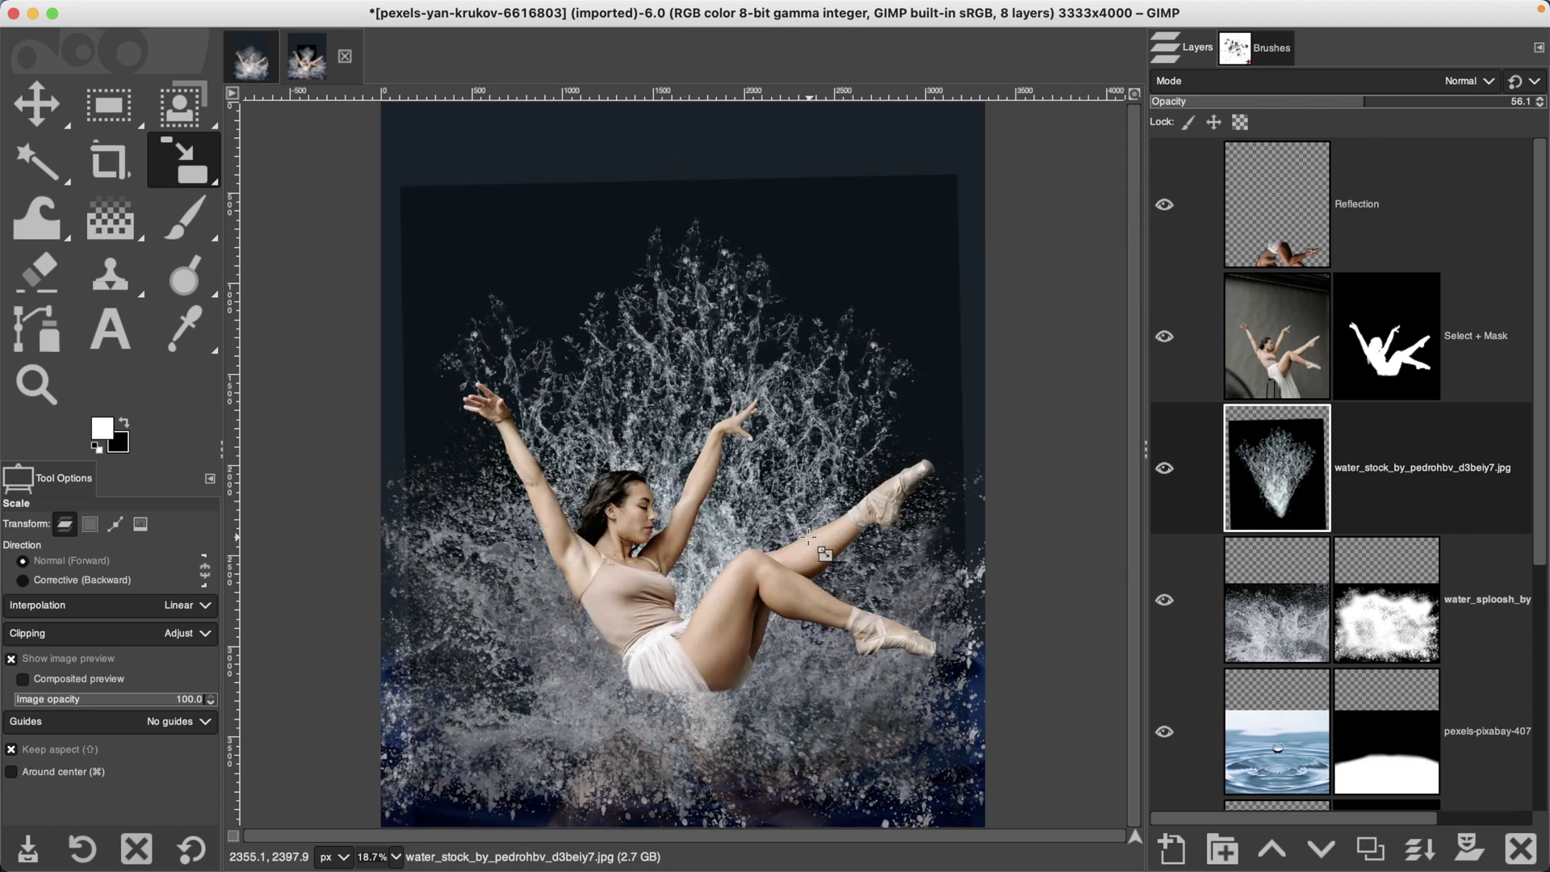
pyautogui.moveTo(1411, 94); pyautogui.dragTo(1540, 97)
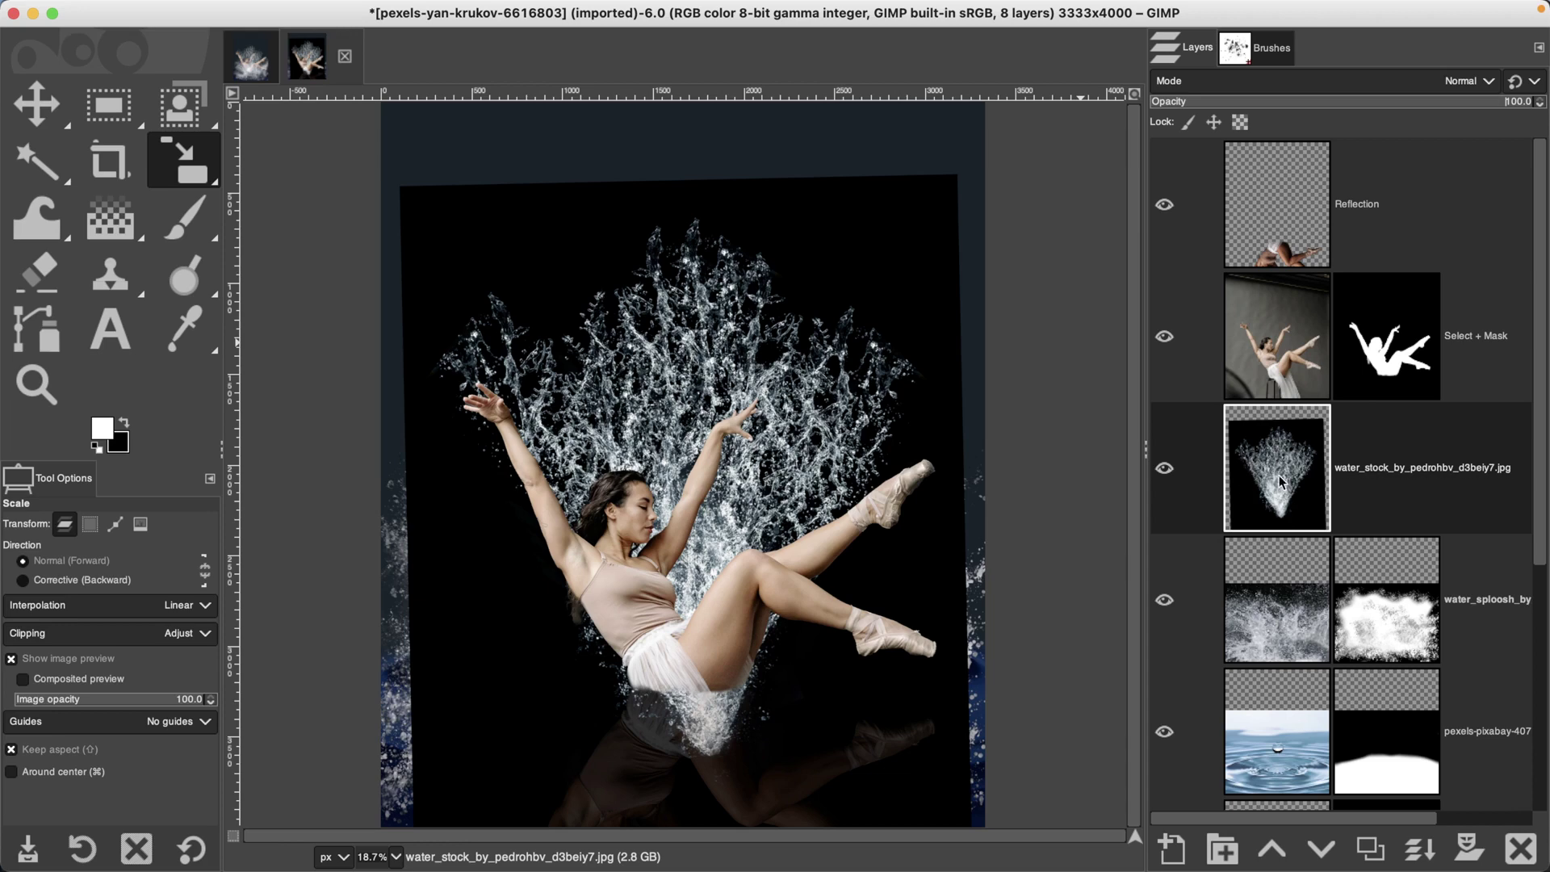
# - Move the water stock layer to the top of the layer stack and set its blend mode to Lighten only
pyautogui.moveTo(1279, 482); pyautogui.dragTo(1336, 190)
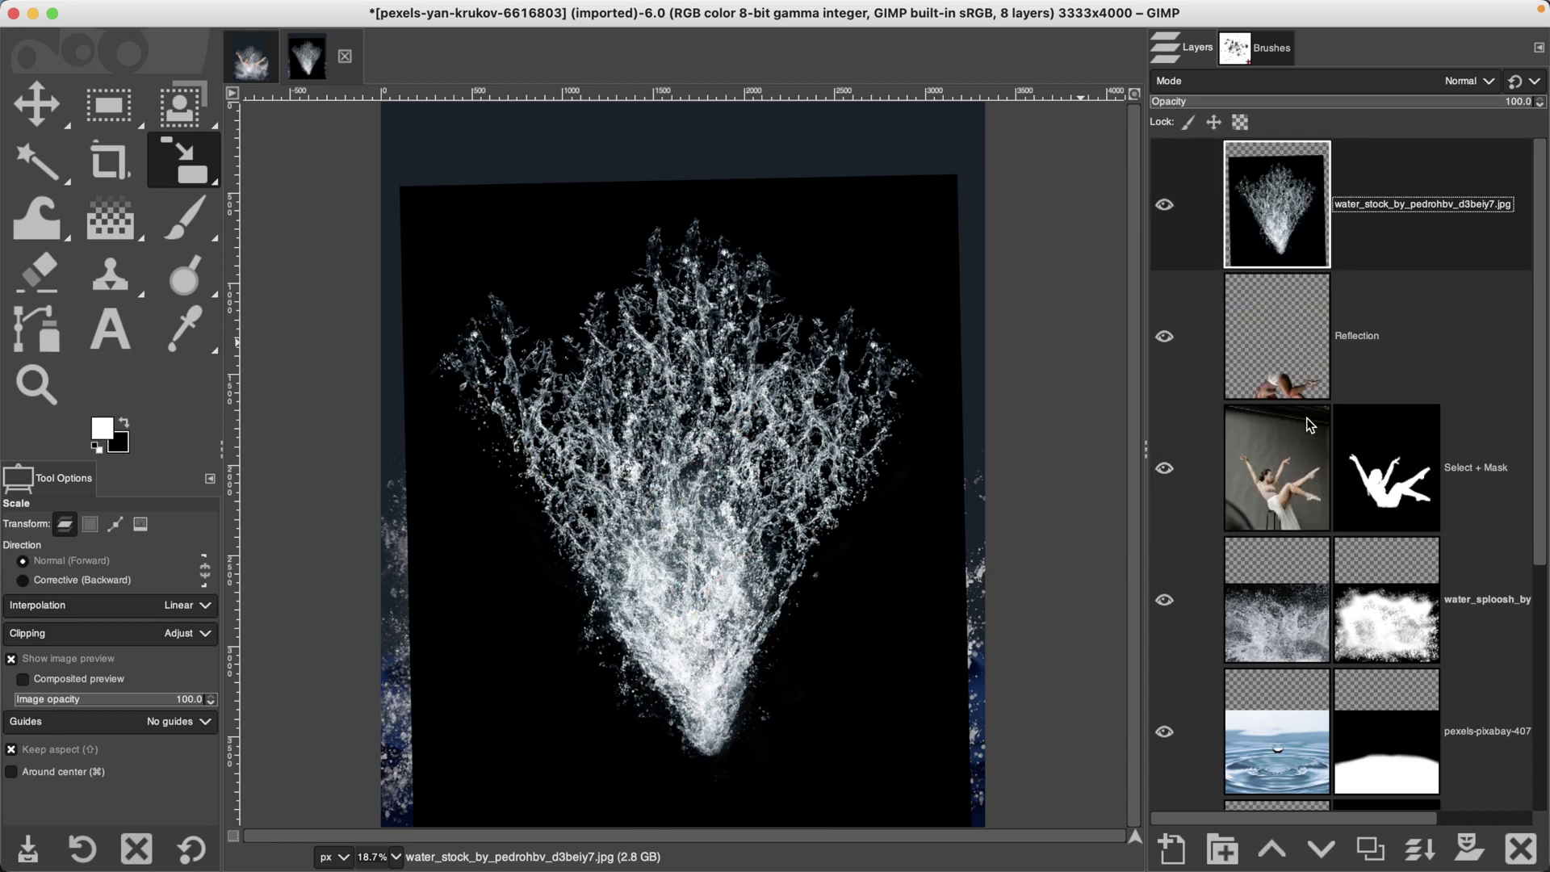
pyautogui.click(1286, 229)
pyautogui.click(1451, 90)
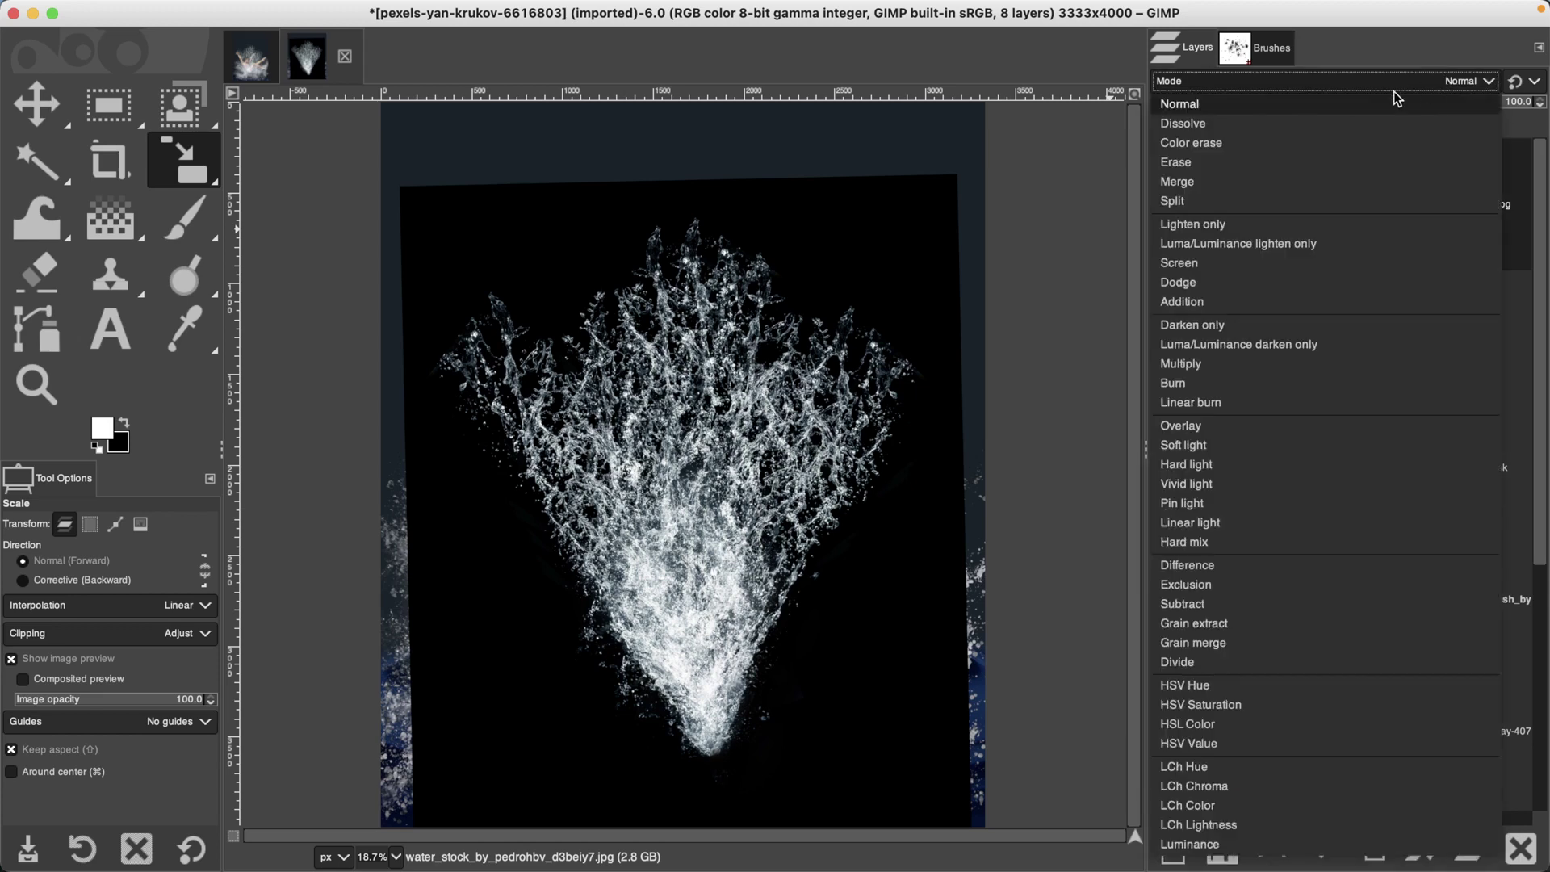
pyautogui.click(1208, 226)
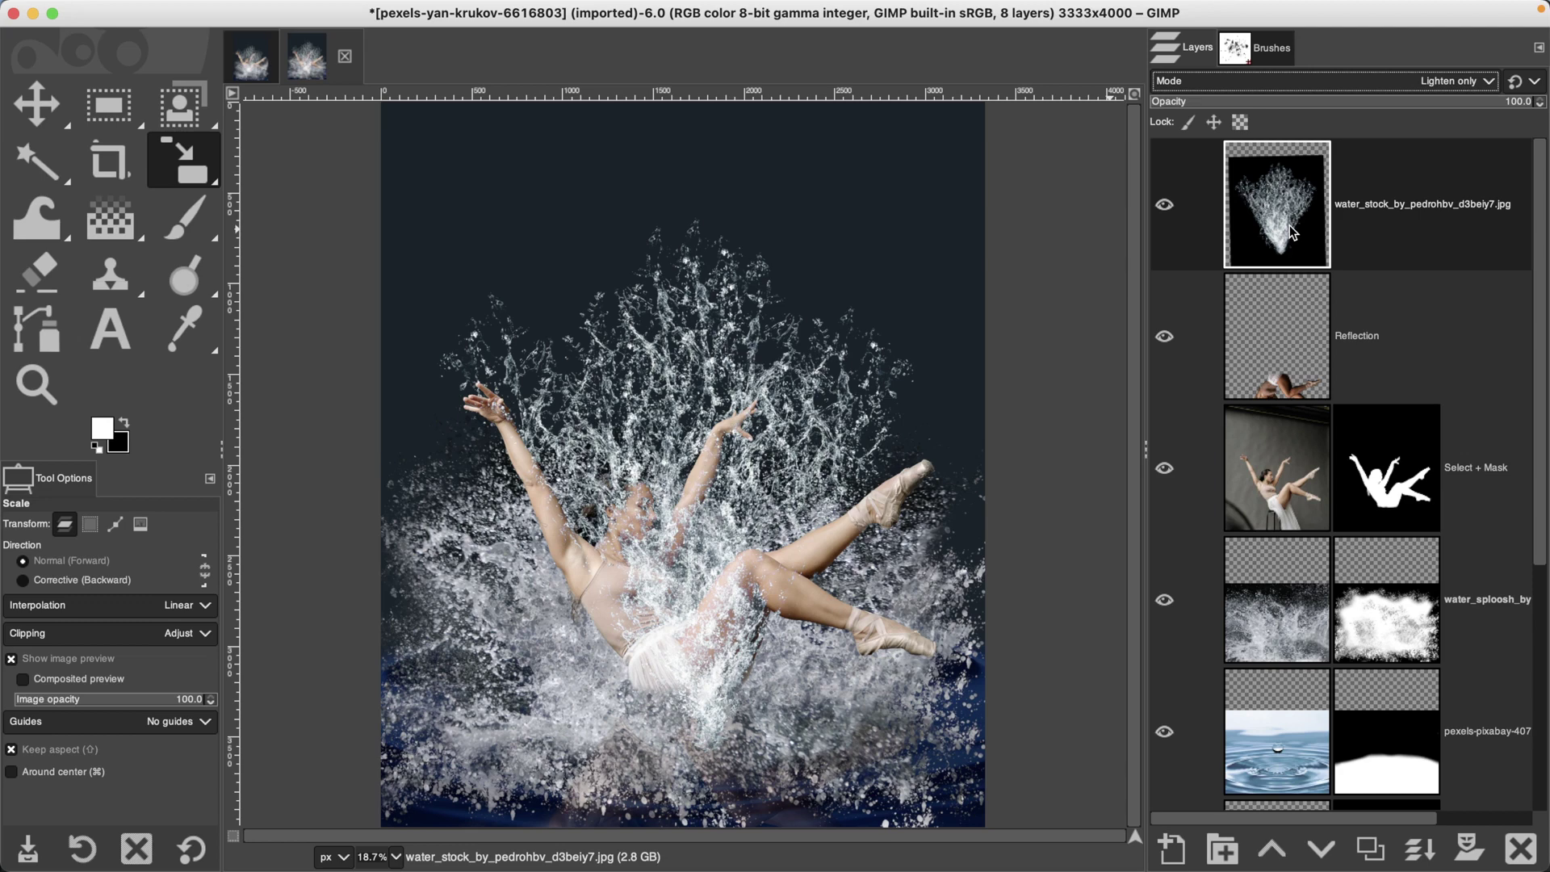
# - Enlarge the water stock layer proportionally beyond both sides of the canvas
pyautogui.click(874, 449)
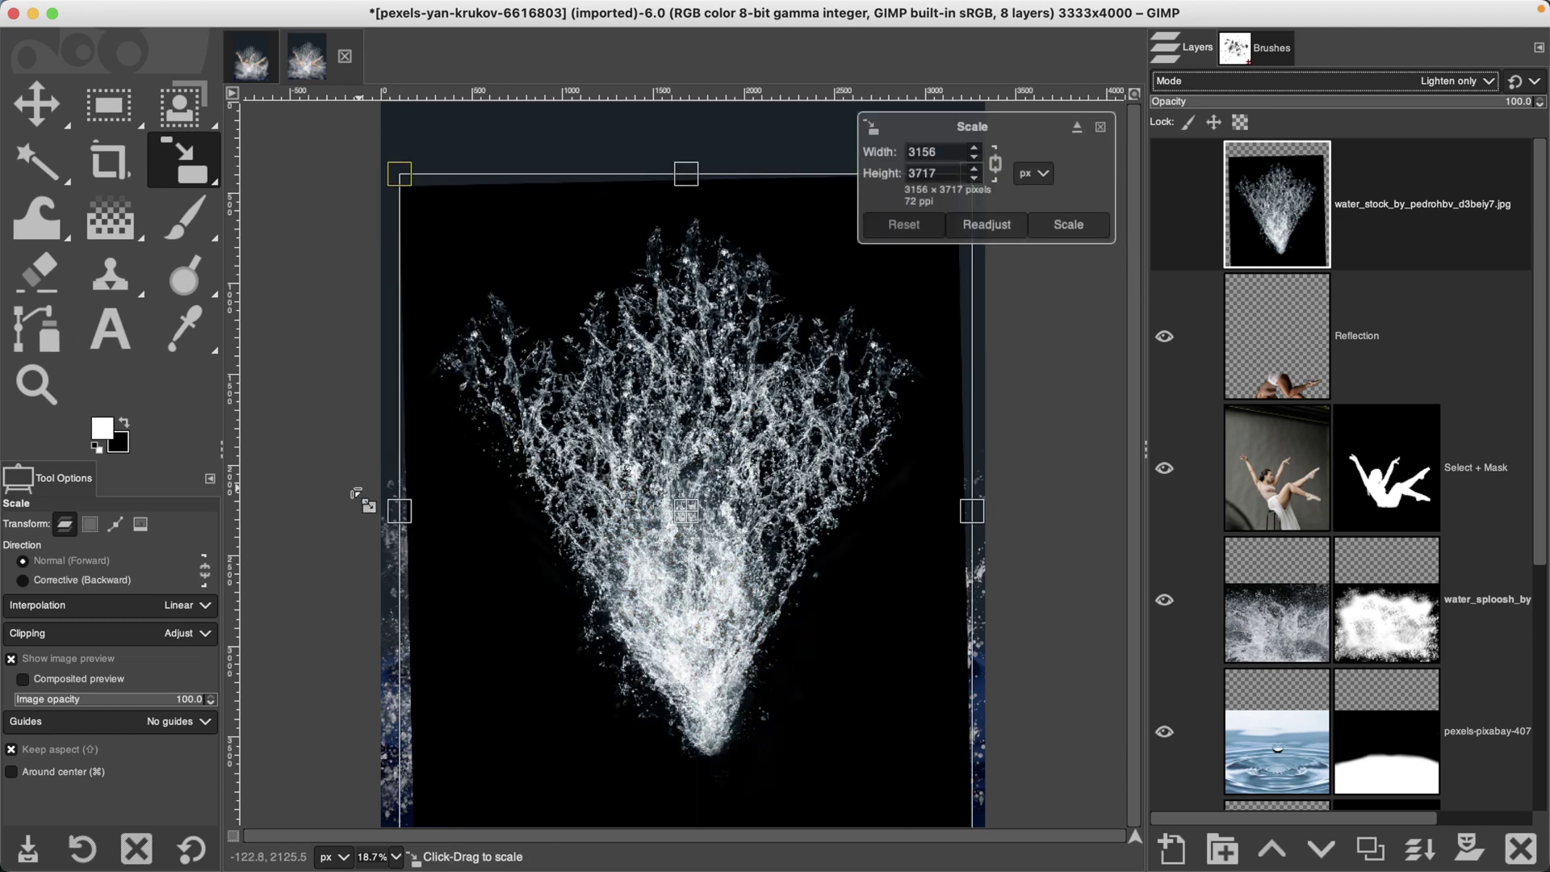
pyautogui.moveTo(397, 511); pyautogui.dragTo(343, 511)
pyautogui.moveTo(971, 511); pyautogui.dragTo(994, 511)
pyautogui.press('Return')
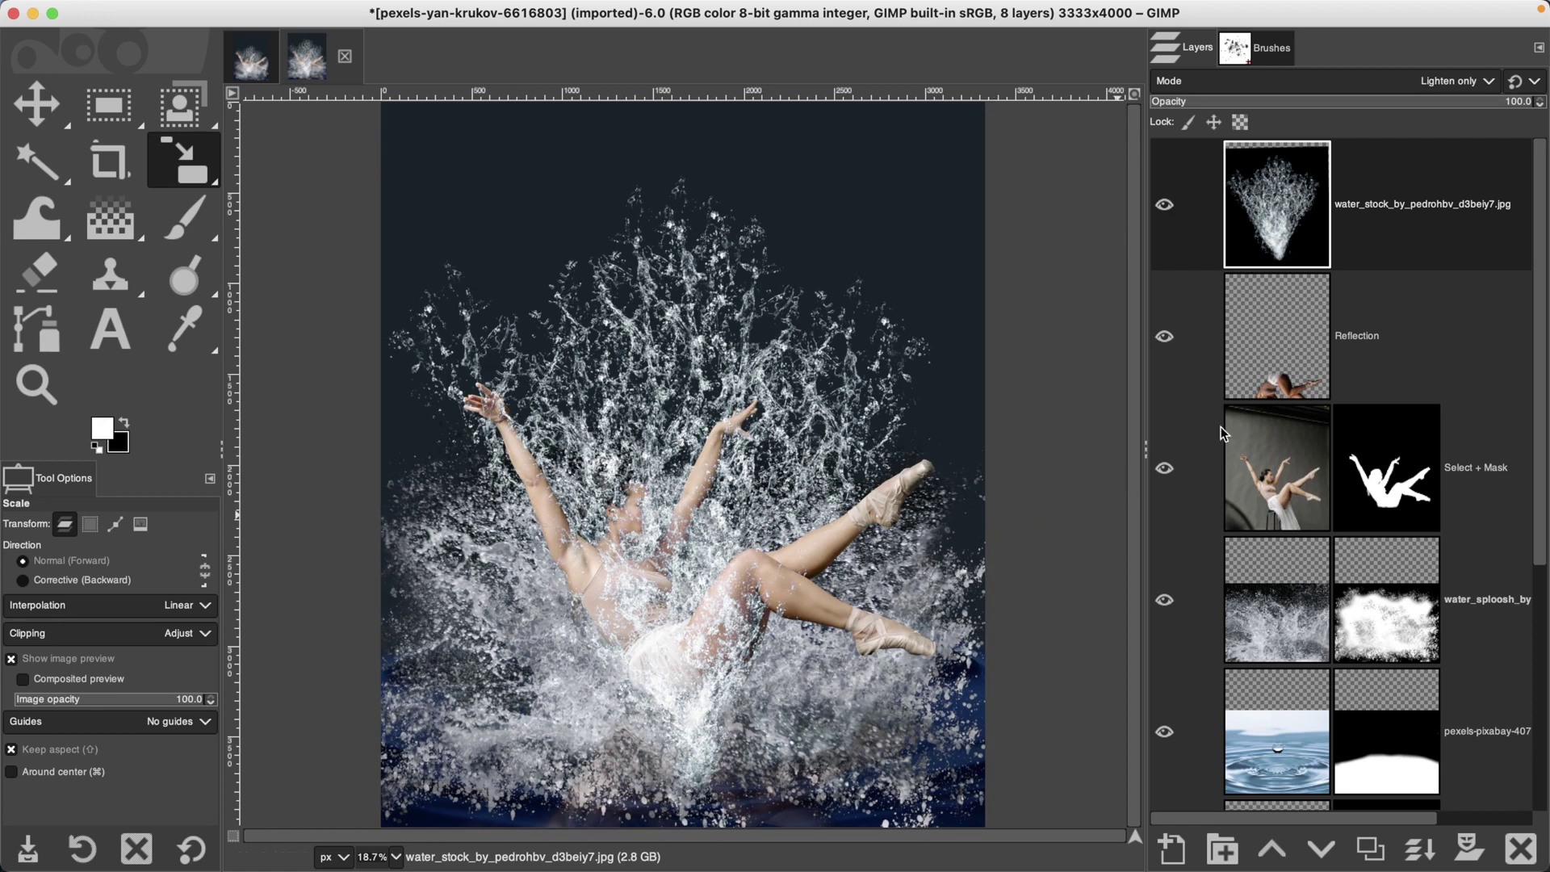
# - Add a white (full opacity) mask to the water stock layer and choose the Hardness 075 brush for the Paintbrush
pyautogui.click(1461, 854)
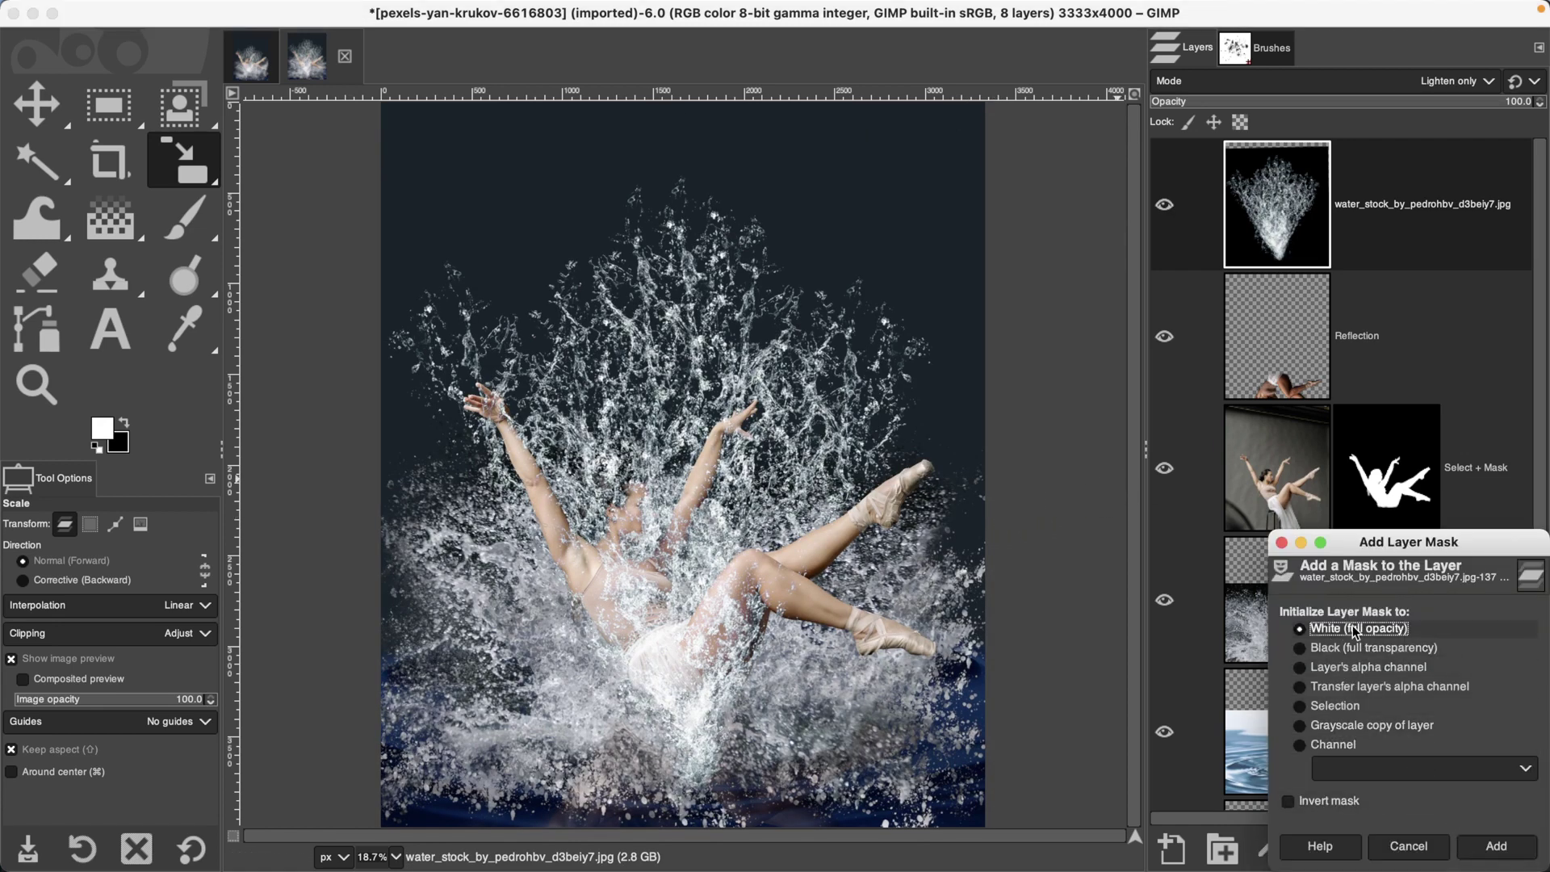
pyautogui.click(1498, 845)
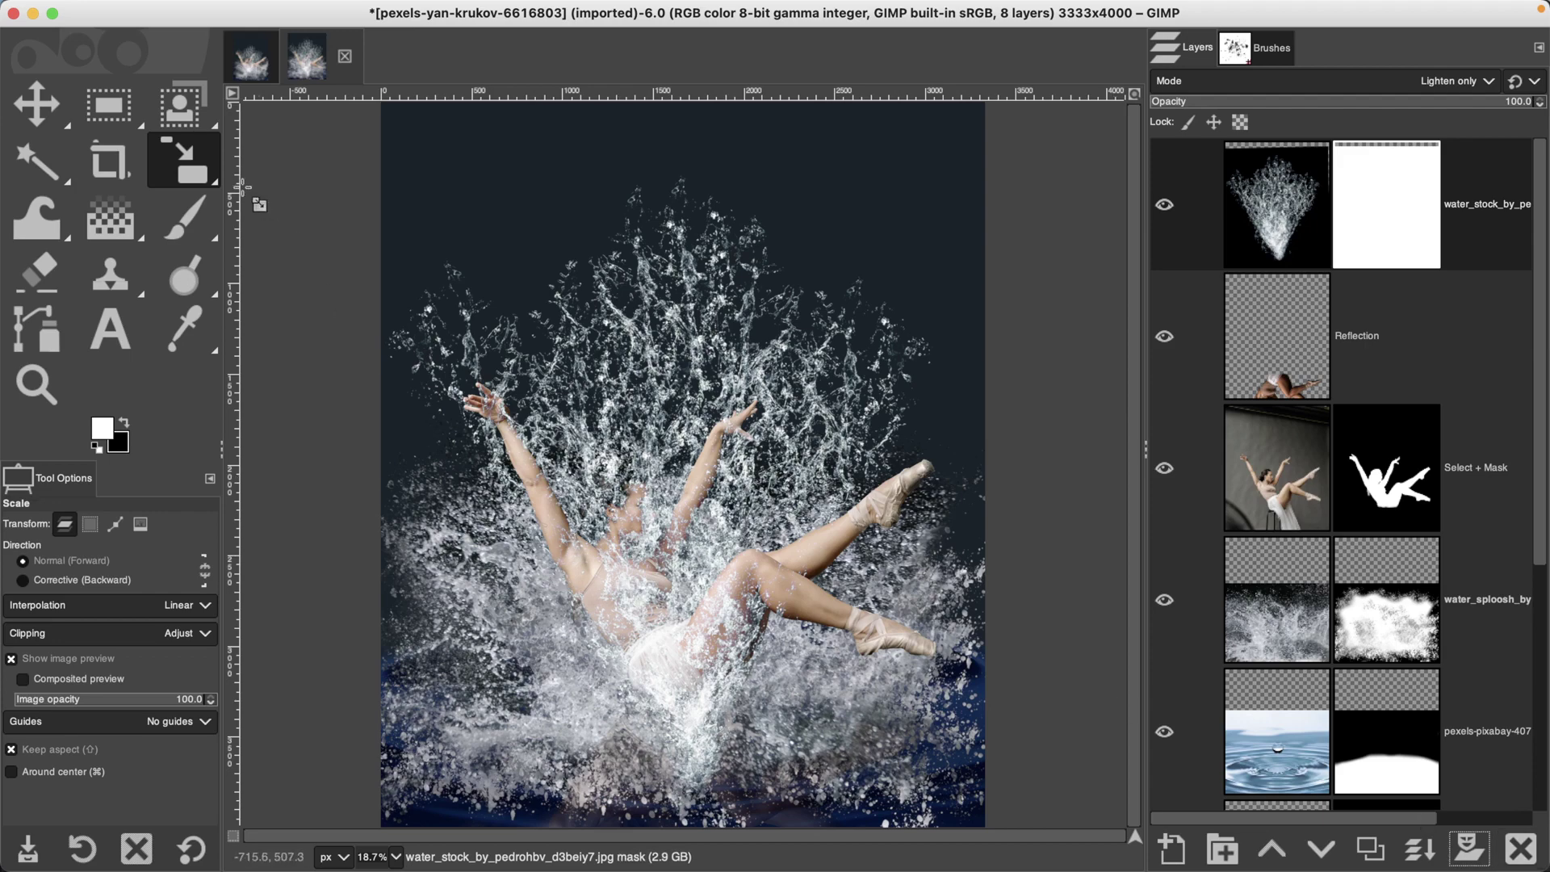
pyautogui.press('p')
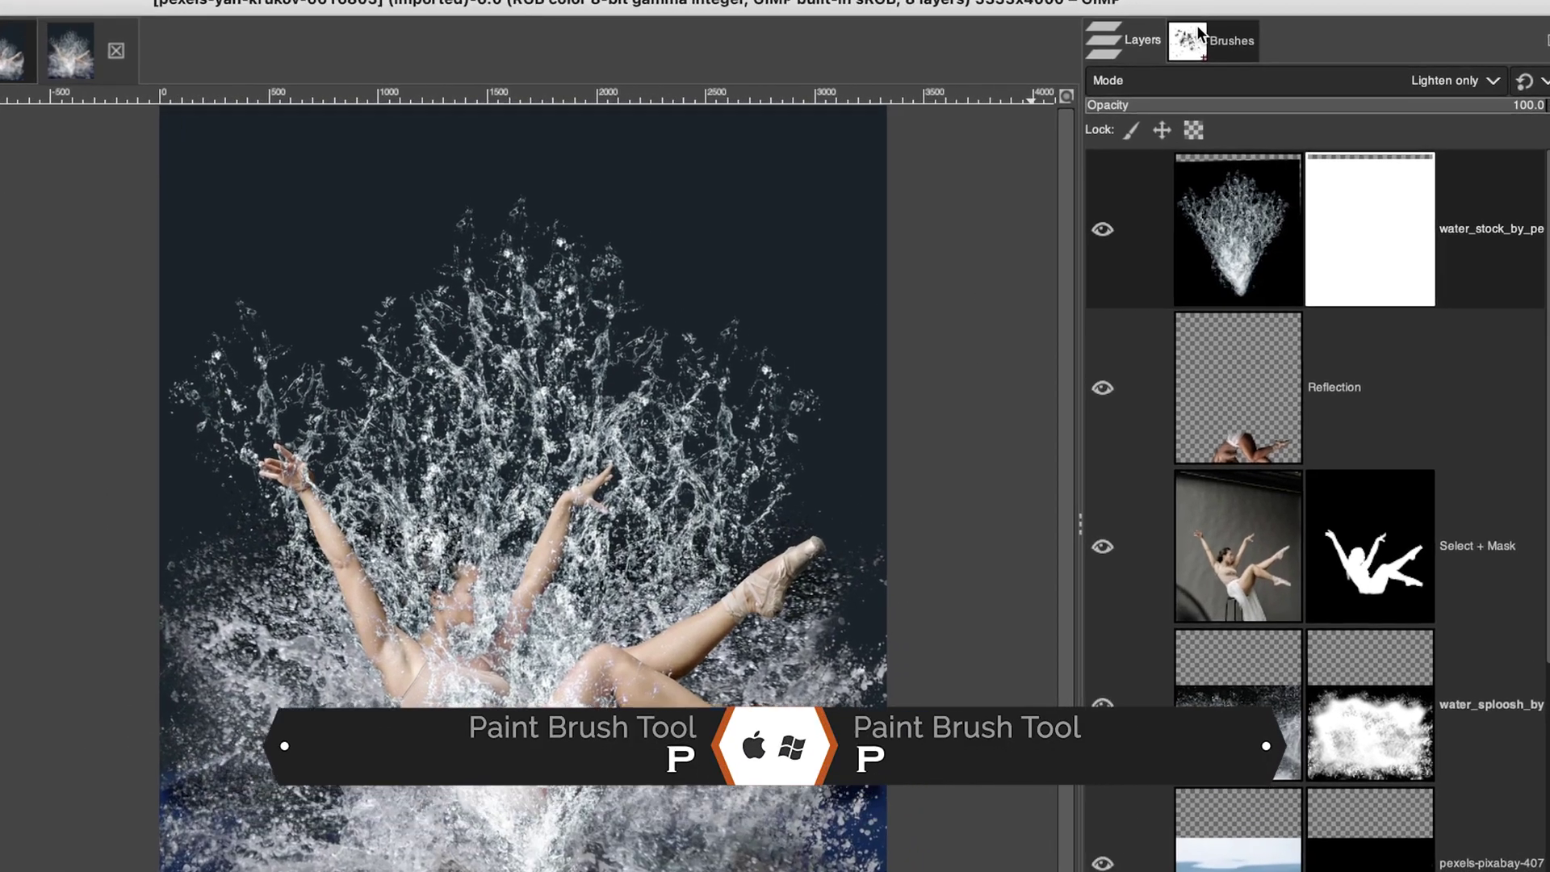
pyautogui.click(1271, 47)
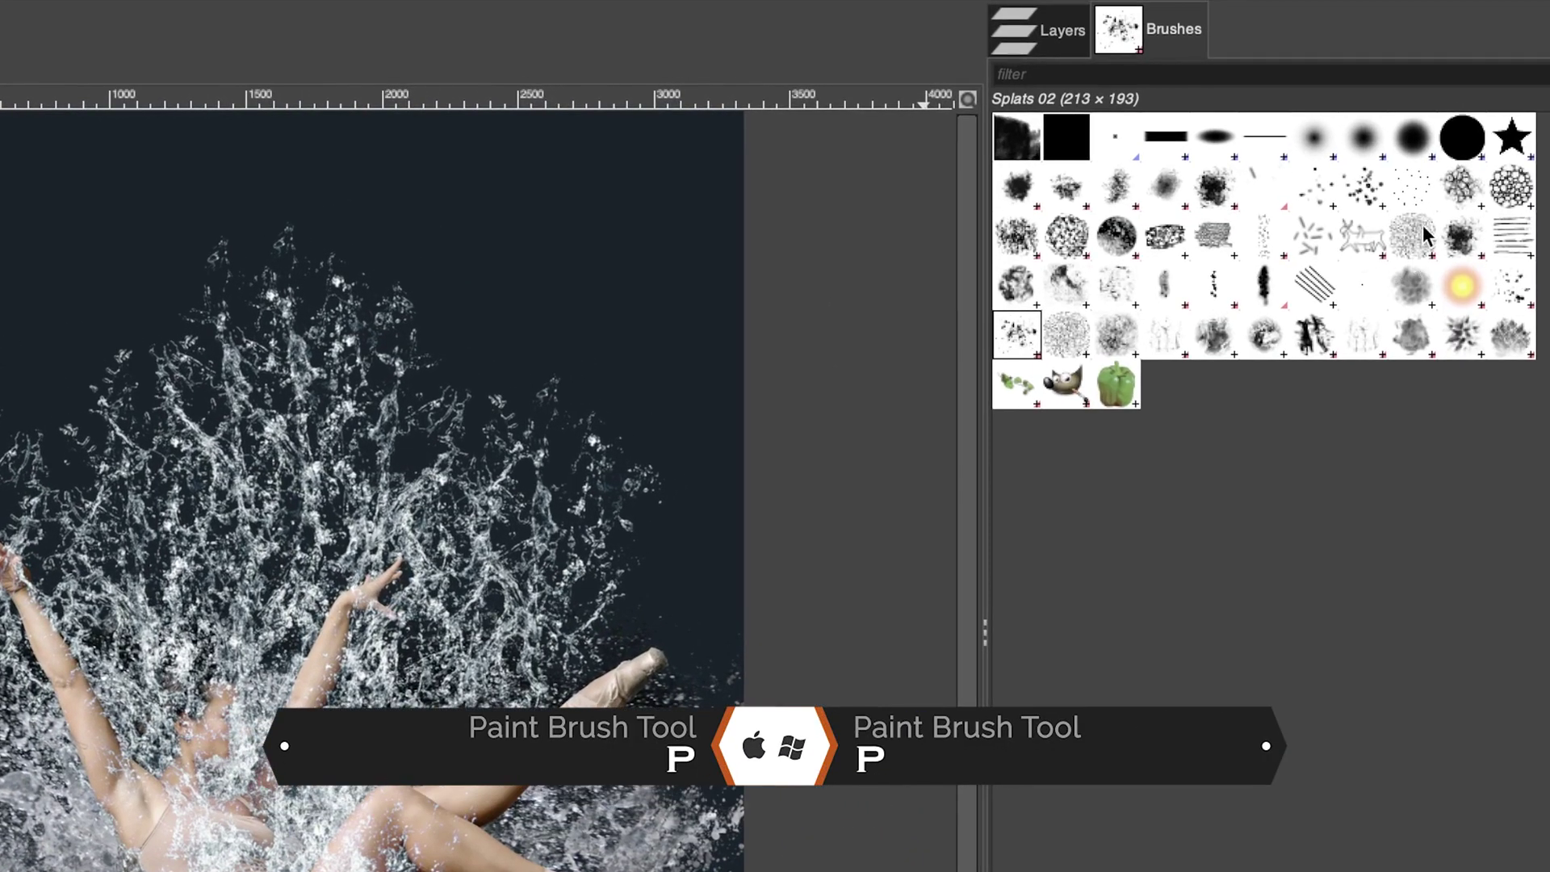
pyautogui.click(1413, 139)
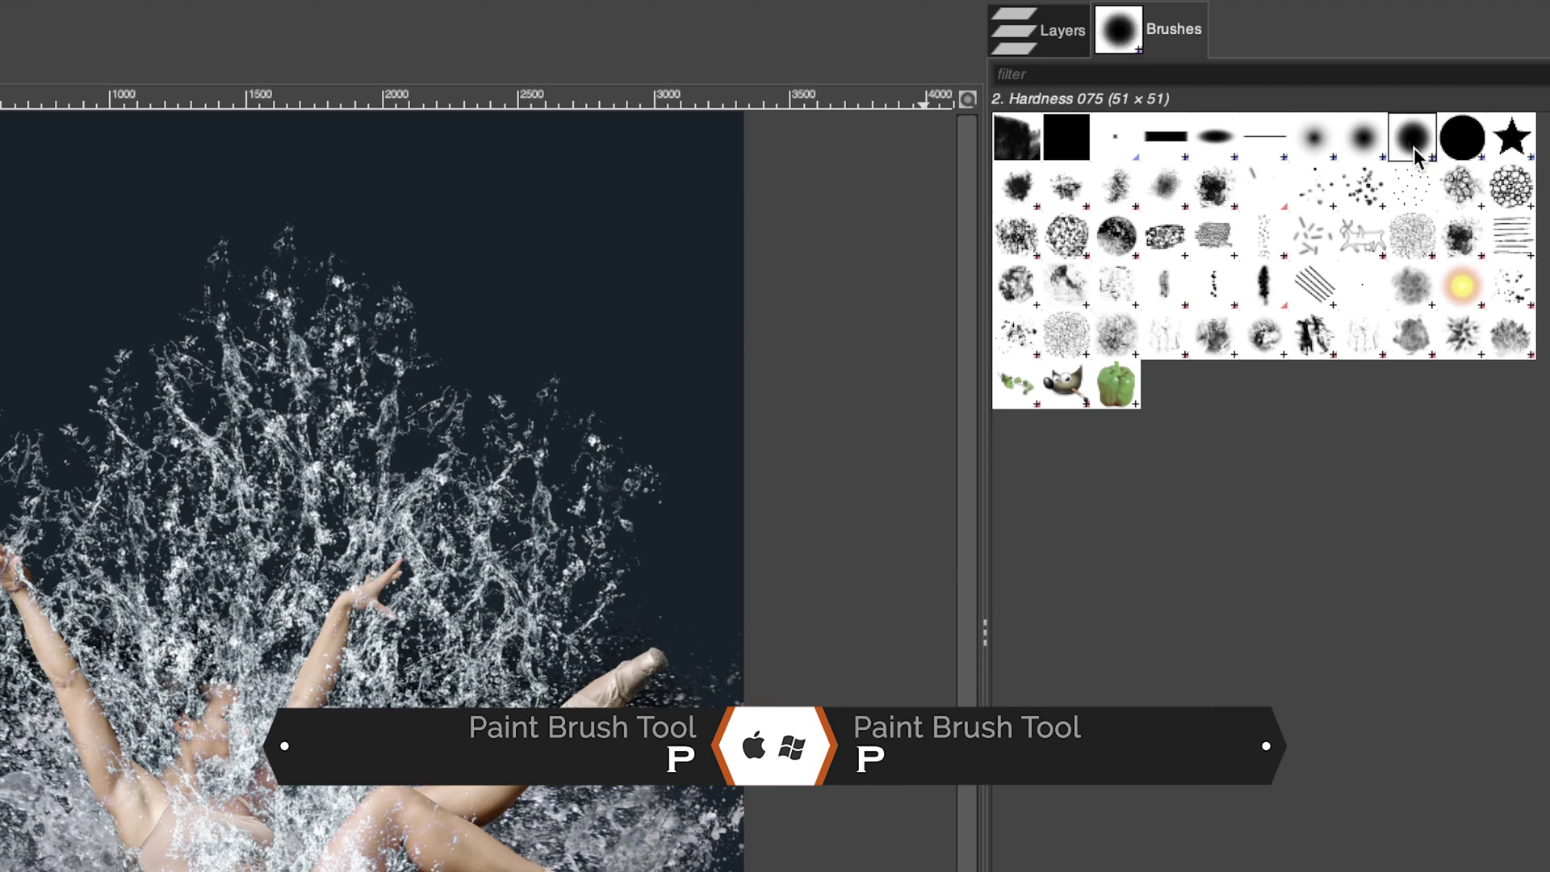
pyautogui.click(1015, 47)
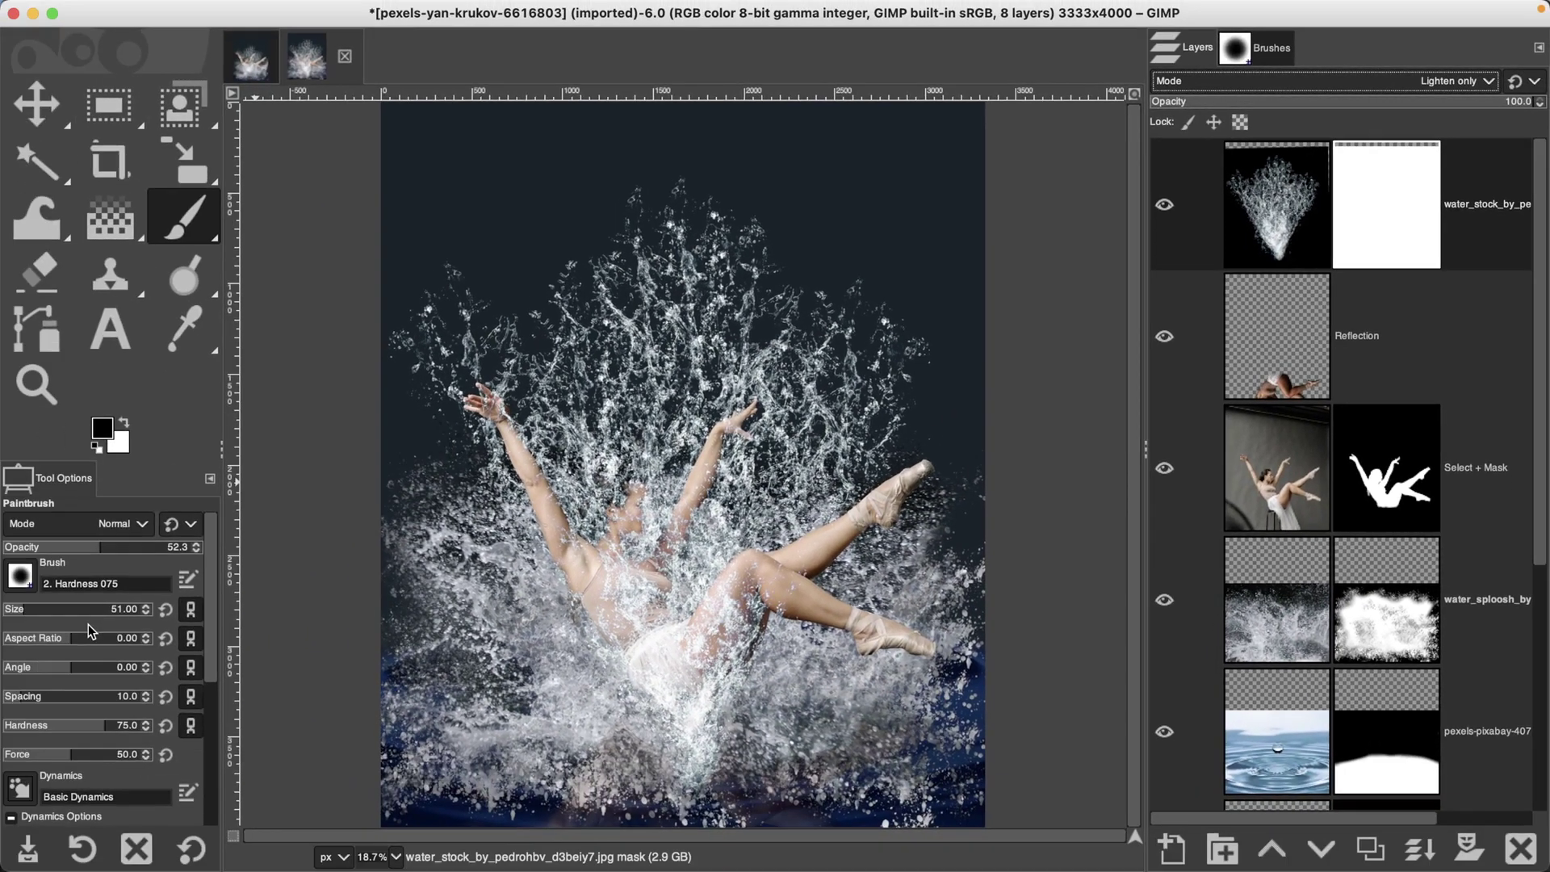
# - Hide the water_sploosh layer and paint out the water spray's lower tip on its mask in black at opacity 100 and size 574
pyautogui.click(143, 547)
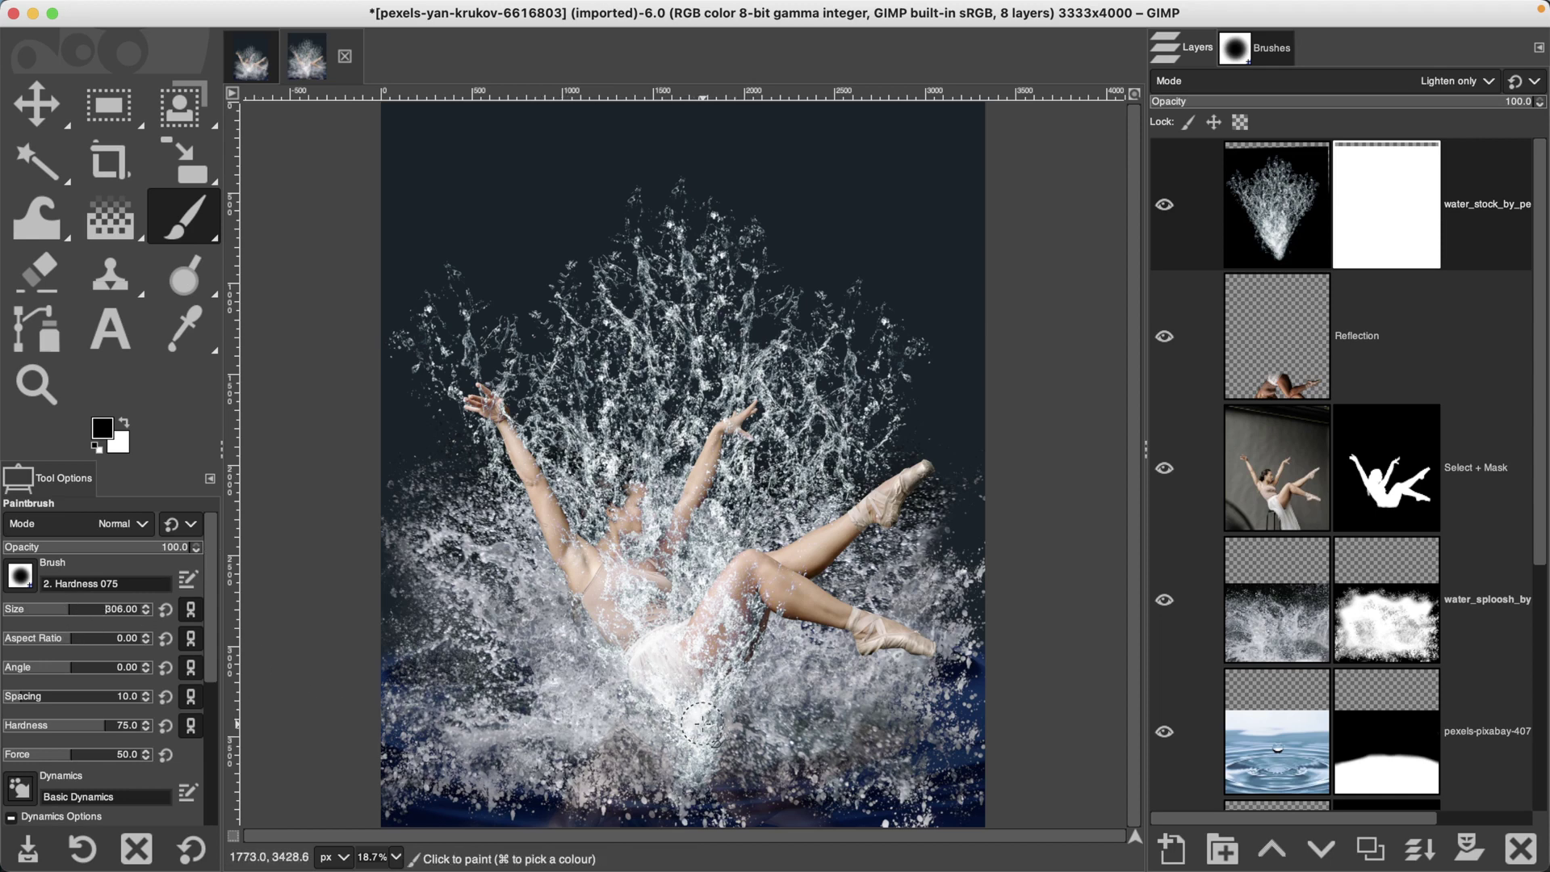
pyautogui.click(1164, 599)
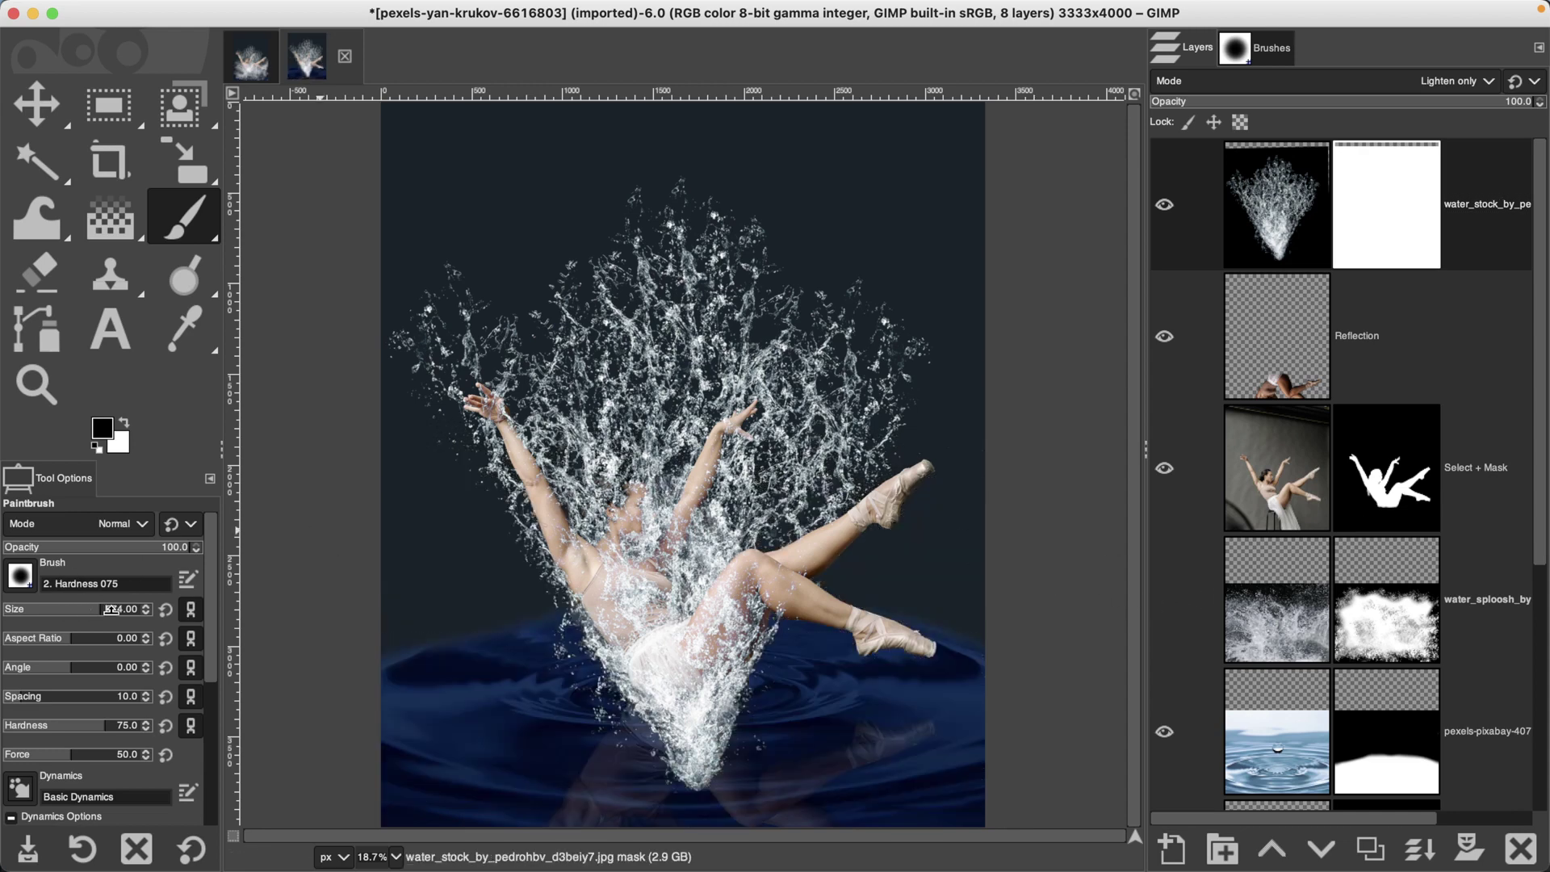
pyautogui.moveTo(616, 734)
pyautogui.mouseDown()
pyautogui.moveTo(760, 721)
pyautogui.moveTo(714, 759)
pyautogui.moveTo(658, 764)
pyautogui.moveTo(593, 737)
pyautogui.mouseUp()
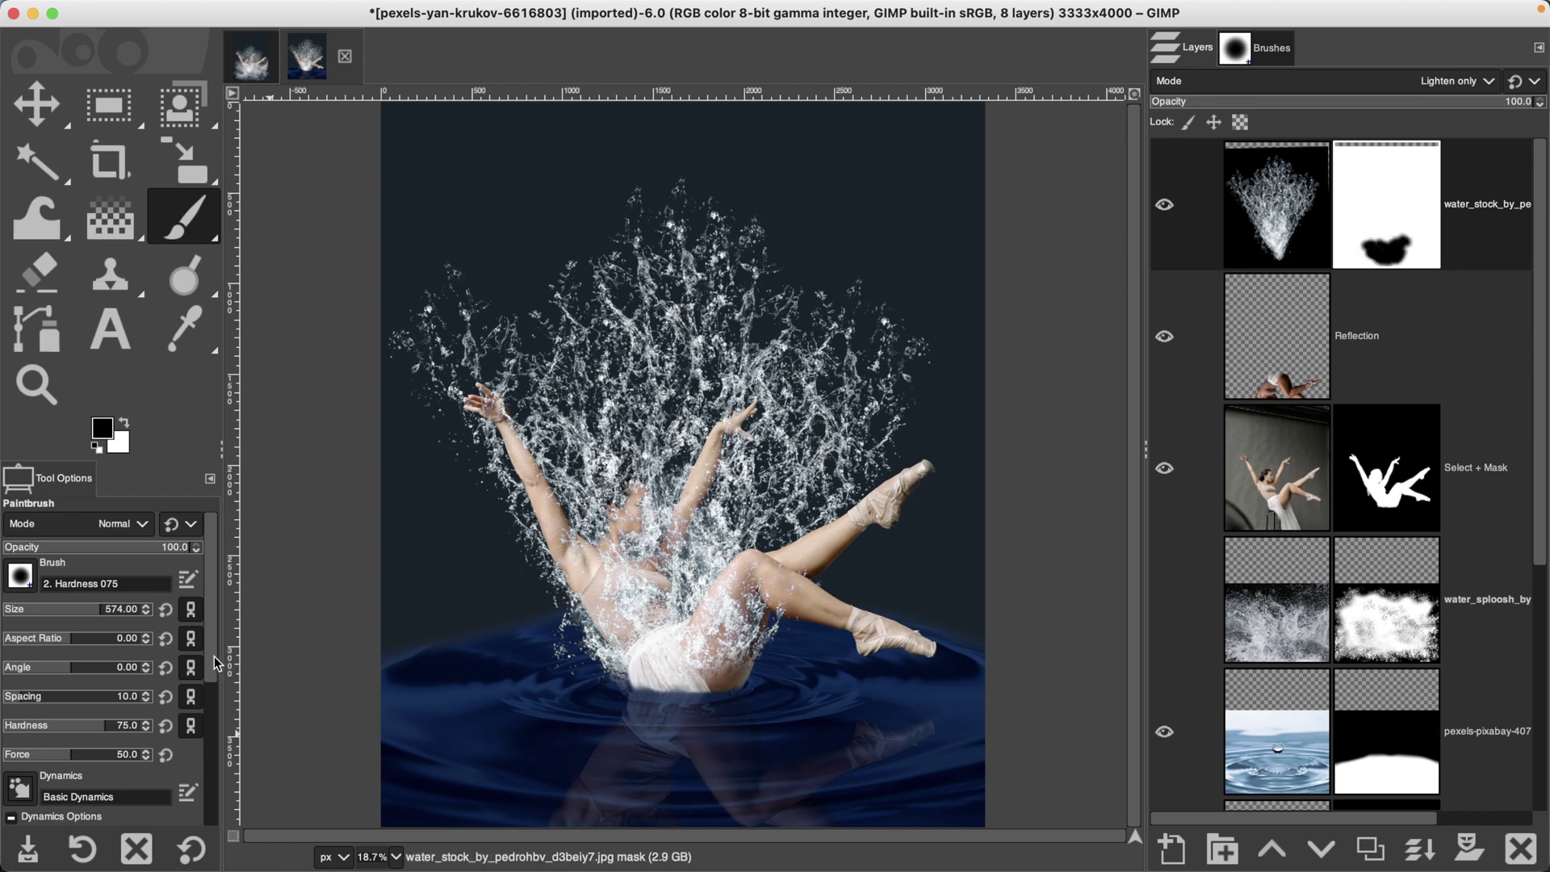
# - Disable Apply Jitter and set the Paintbrush dynamics to Dynamics Off
pyautogui.scroll(-5, 217, 664)
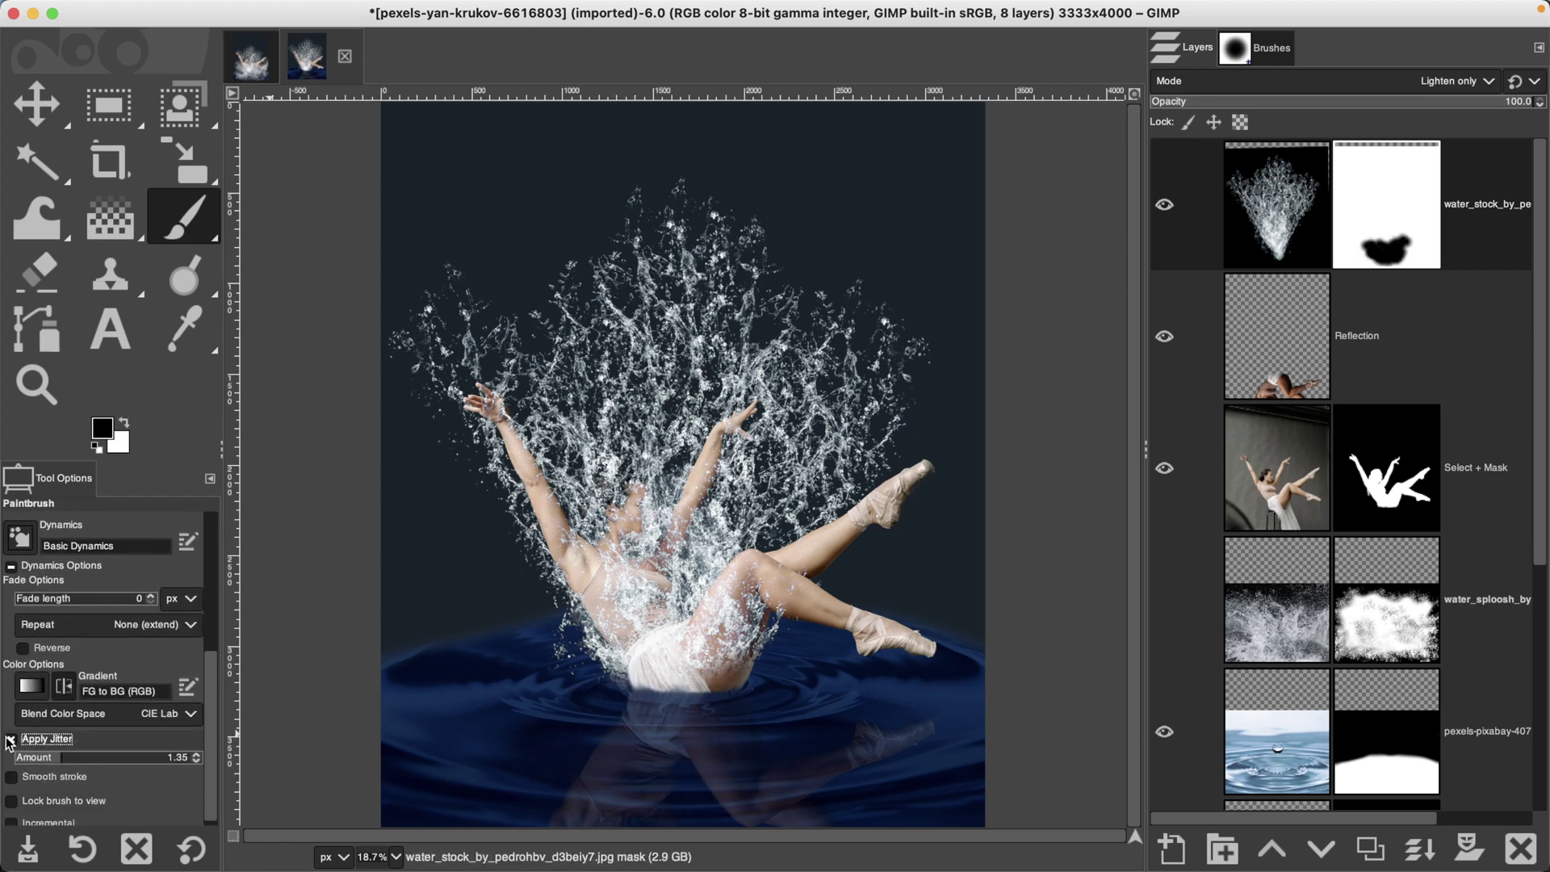
pyautogui.click(10, 739)
pyautogui.click(21, 544)
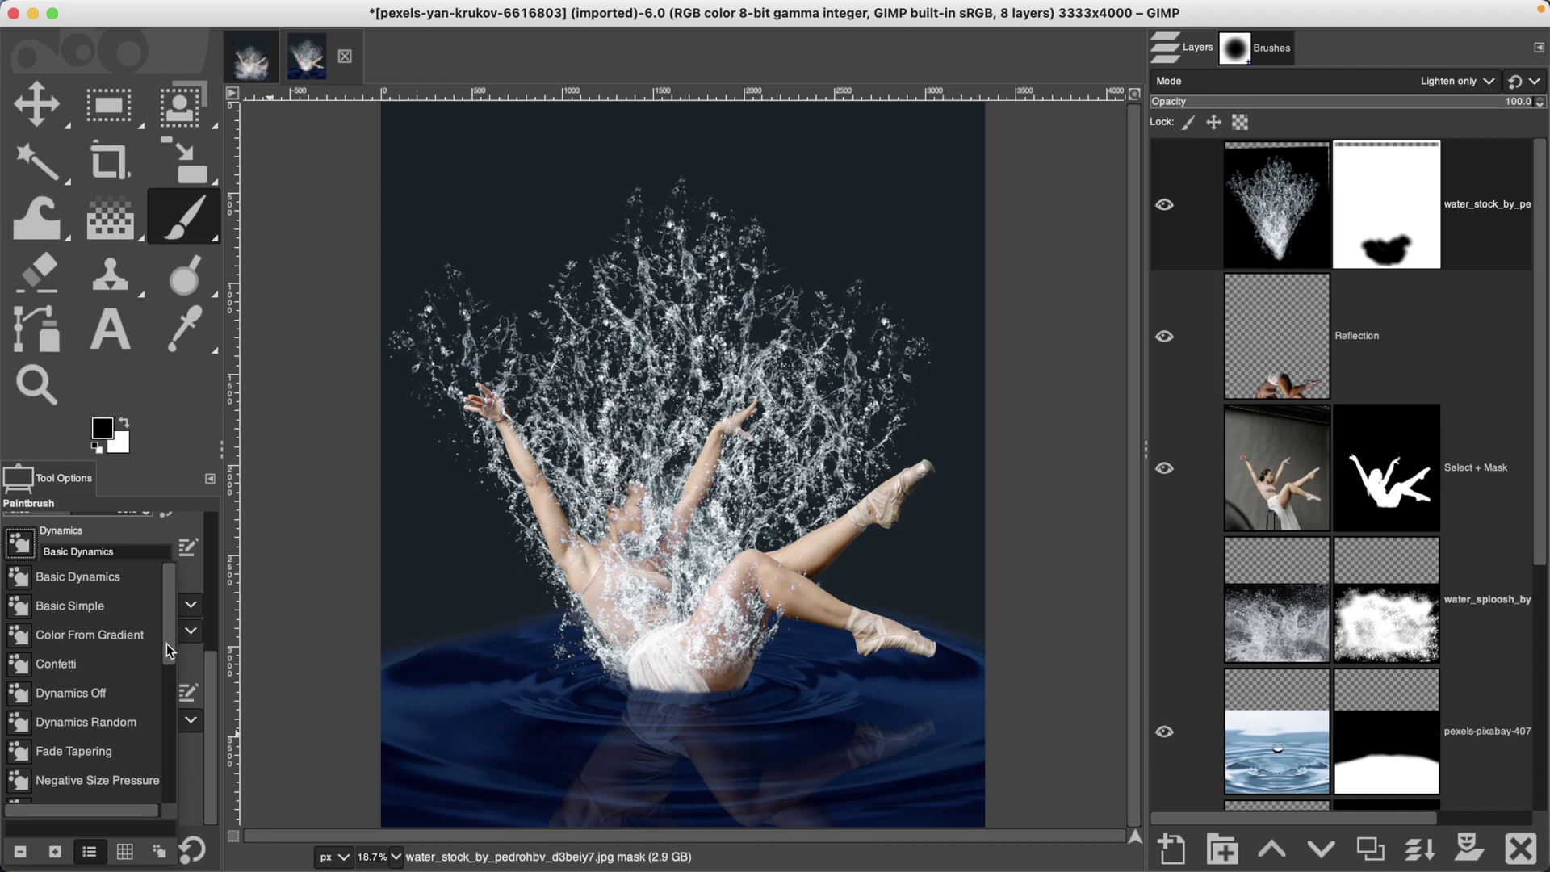
pyautogui.click(93, 699)
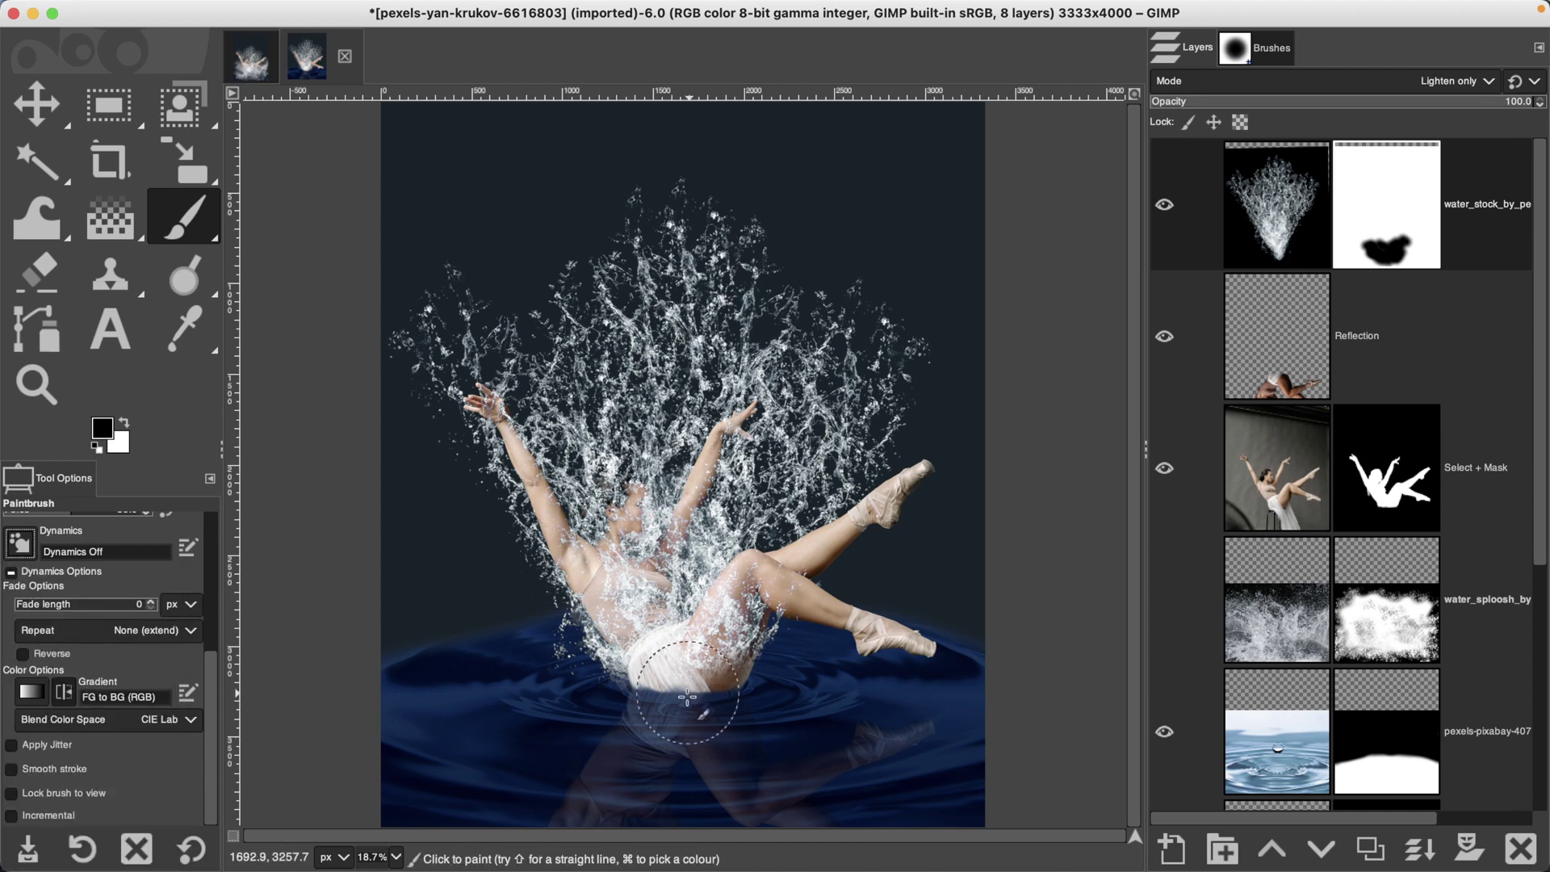
# - Undo the earlier strokes on the water stock mask and repaint the spray's lower tip in black as one smooth curve
pyautogui.press('super+z')
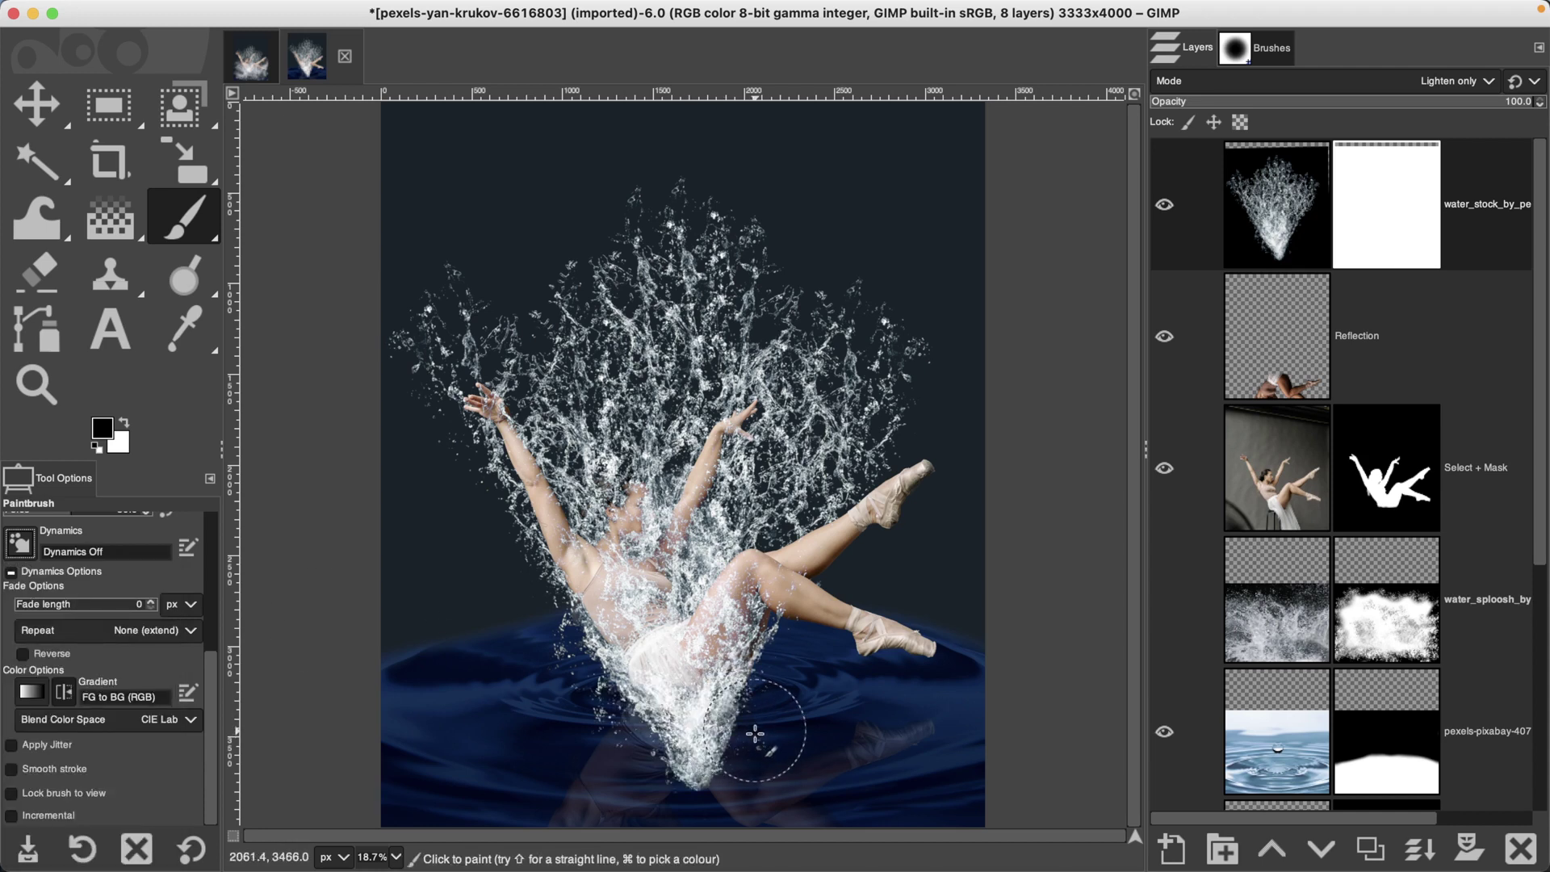
pyautogui.moveTo(754, 734)
pyautogui.mouseDown()
pyautogui.moveTo(558, 714)
pyautogui.moveTo(703, 753)
pyautogui.moveTo(773, 739)
pyautogui.moveTo(791, 718)
pyautogui.moveTo(703, 759)
pyautogui.moveTo(637, 763)
pyautogui.moveTo(582, 746)
pyautogui.moveTo(565, 720)
pyautogui.moveTo(606, 741)
pyautogui.moveTo(701, 749)
pyautogui.moveTo(823, 712)
pyautogui.moveTo(760, 664)
pyautogui.mouseUp()
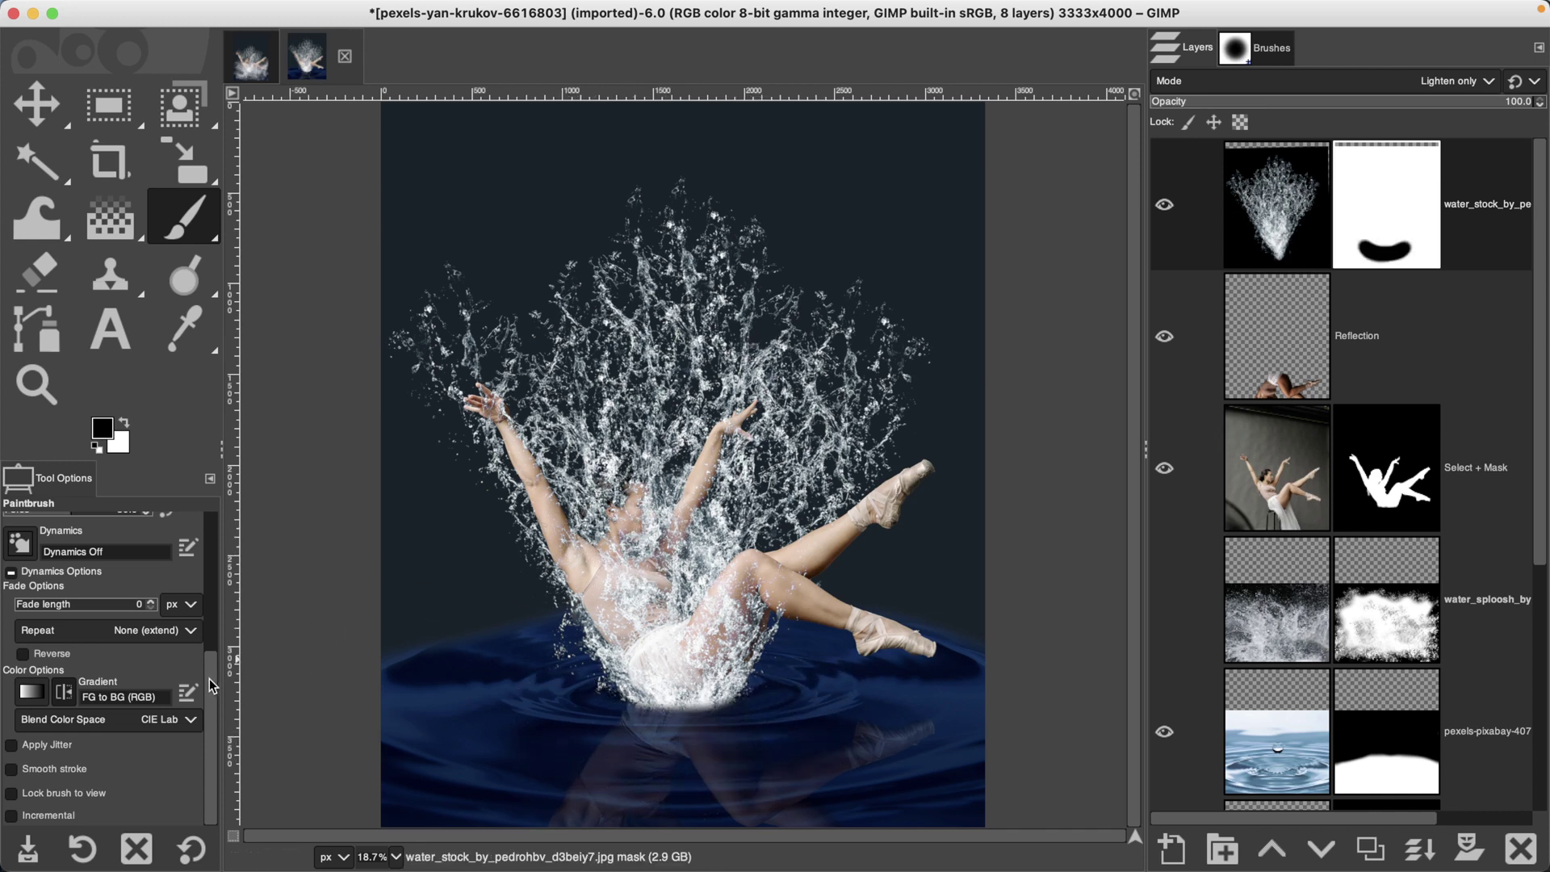
# - Partly mask the spray over the dancer's face and torso in black, with brush opacity 35.2 and size reduced to 328
pyautogui.moveTo(211, 685); pyautogui.dragTo(247, 537)
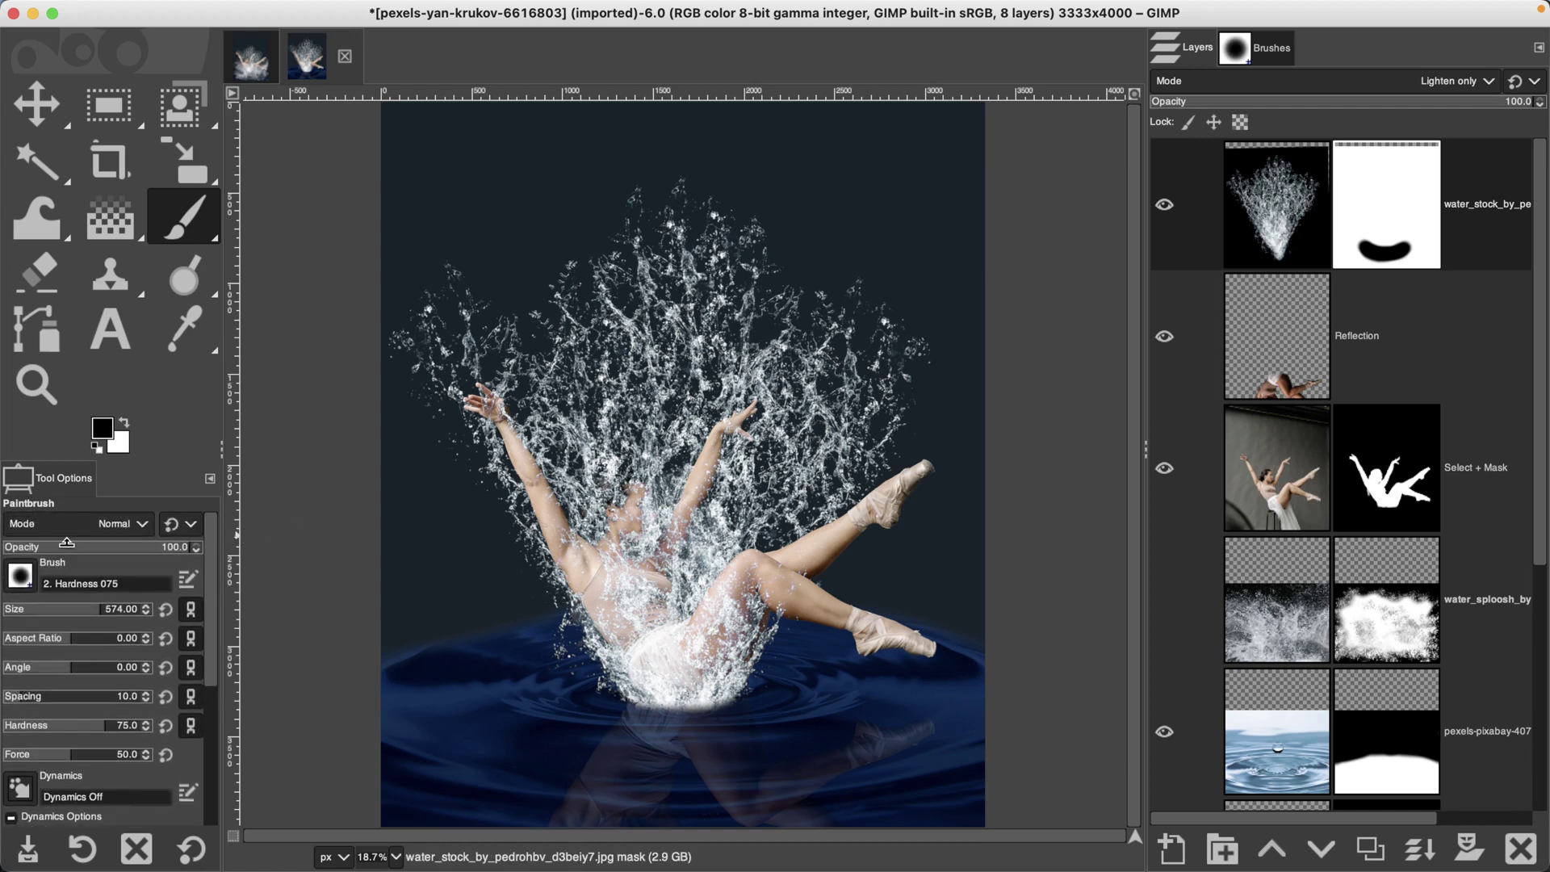
pyautogui.click(67, 544)
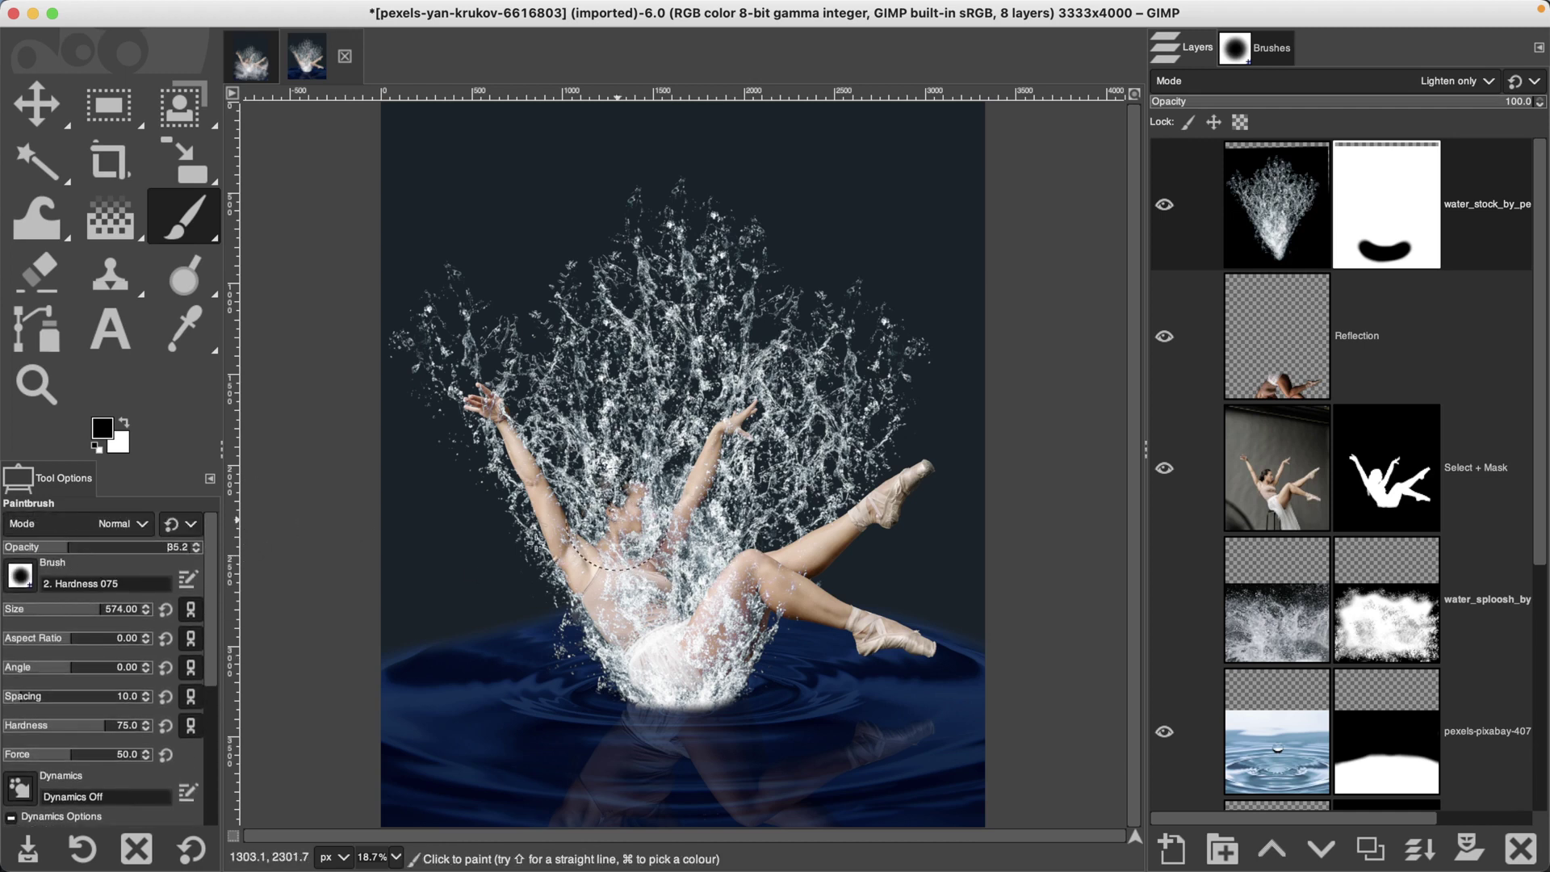
pyautogui.moveTo(642, 529)
pyautogui.mouseDown()
pyautogui.moveTo(629, 504)
pyautogui.moveTo(637, 528)
pyautogui.moveTo(649, 519)
pyautogui.moveTo(618, 483)
pyautogui.moveTo(648, 542)
pyautogui.moveTo(617, 542)
pyautogui.moveTo(651, 516)
pyautogui.moveTo(633, 494)
pyautogui.moveTo(609, 497)
pyautogui.moveTo(622, 533)
pyautogui.moveTo(615, 501)
pyautogui.moveTo(675, 527)
pyautogui.moveTo(631, 585)
pyautogui.moveTo(635, 515)
pyautogui.moveTo(635, 543)
pyautogui.moveTo(606, 476)
pyautogui.moveTo(595, 495)
pyautogui.moveTo(645, 480)
pyautogui.mouseUp()
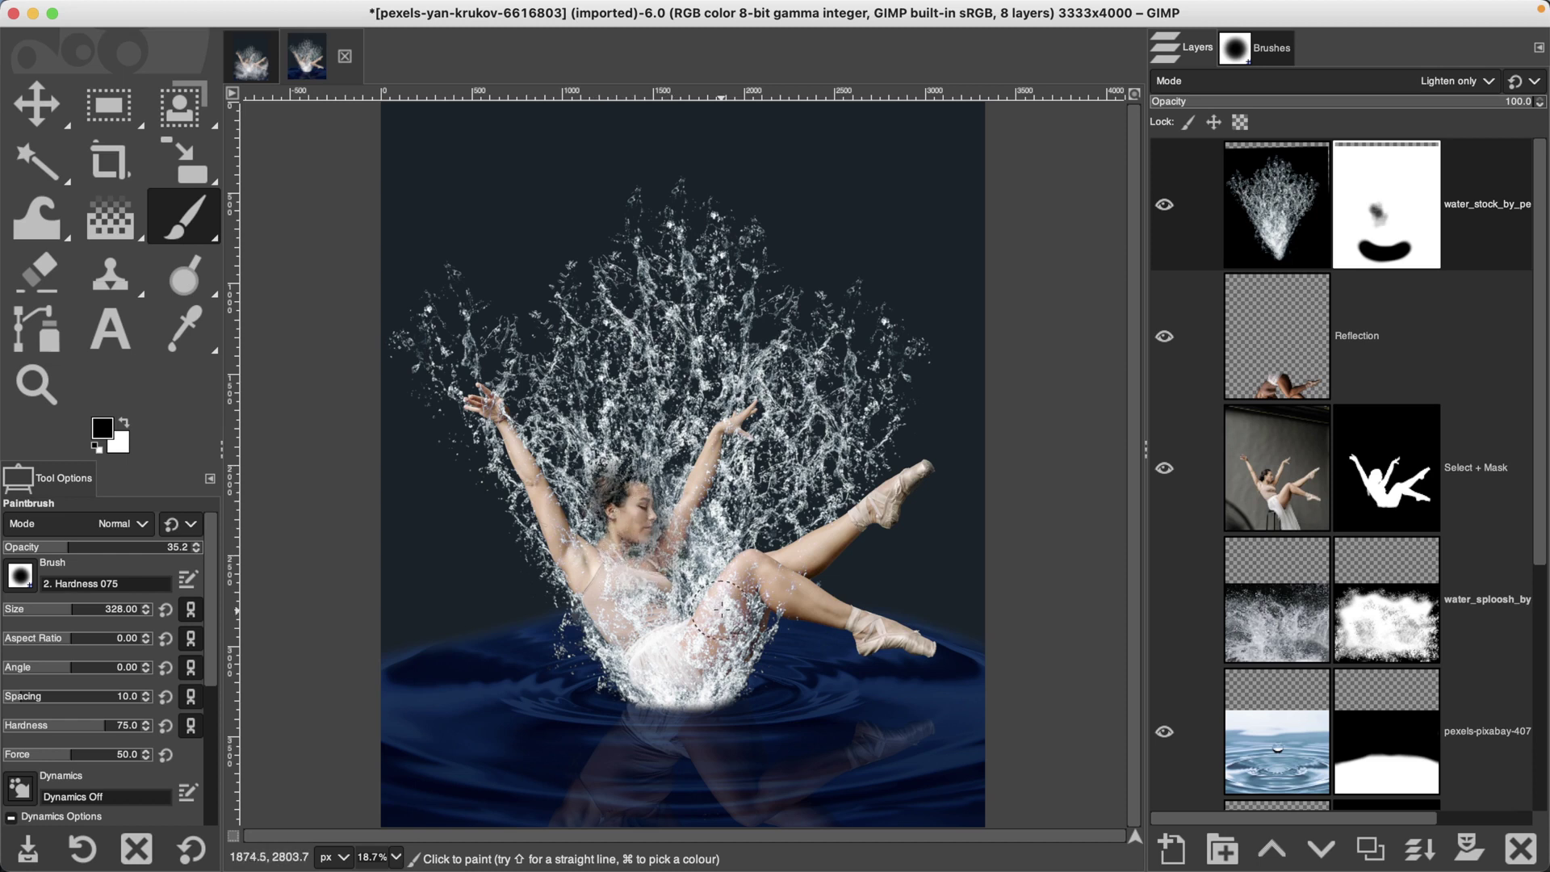
pyautogui.moveTo(720, 611)
pyautogui.mouseDown()
pyautogui.moveTo(707, 644)
pyautogui.moveTo(682, 644)
pyautogui.moveTo(671, 684)
pyautogui.moveTo(709, 687)
pyautogui.moveTo(630, 563)
pyautogui.moveTo(608, 580)
pyautogui.moveTo(607, 646)
pyautogui.mouseUp()
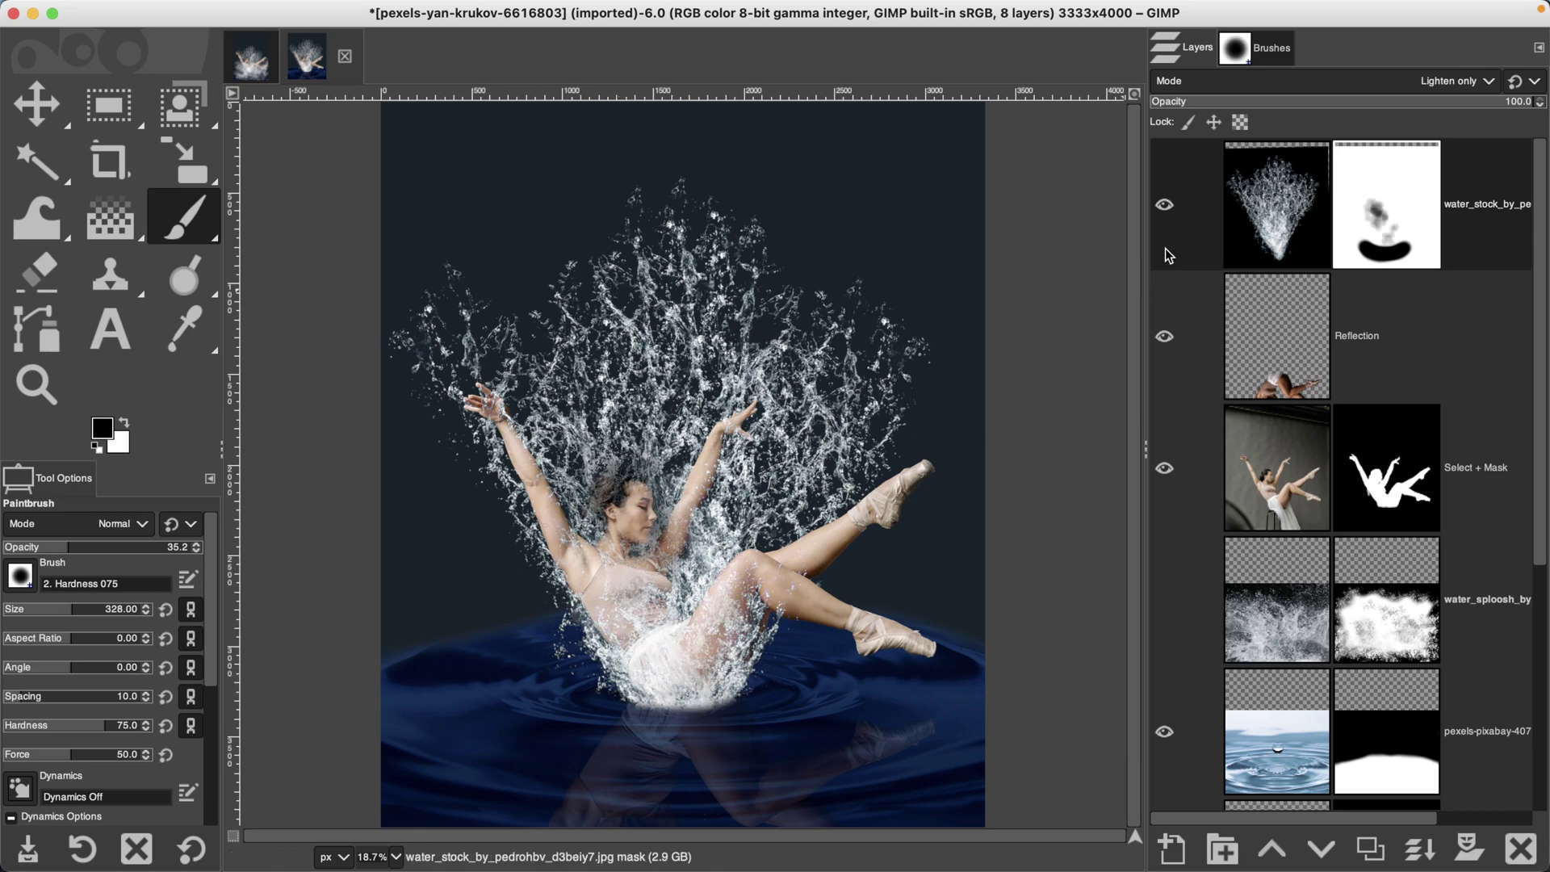
# - Set up the Paintbrush with the Splats 02 brush, Basic Dynamics, Apply Jitter, white foreground, opacity 69.4 and a slightly larger size
pyautogui.click(1266, 57)
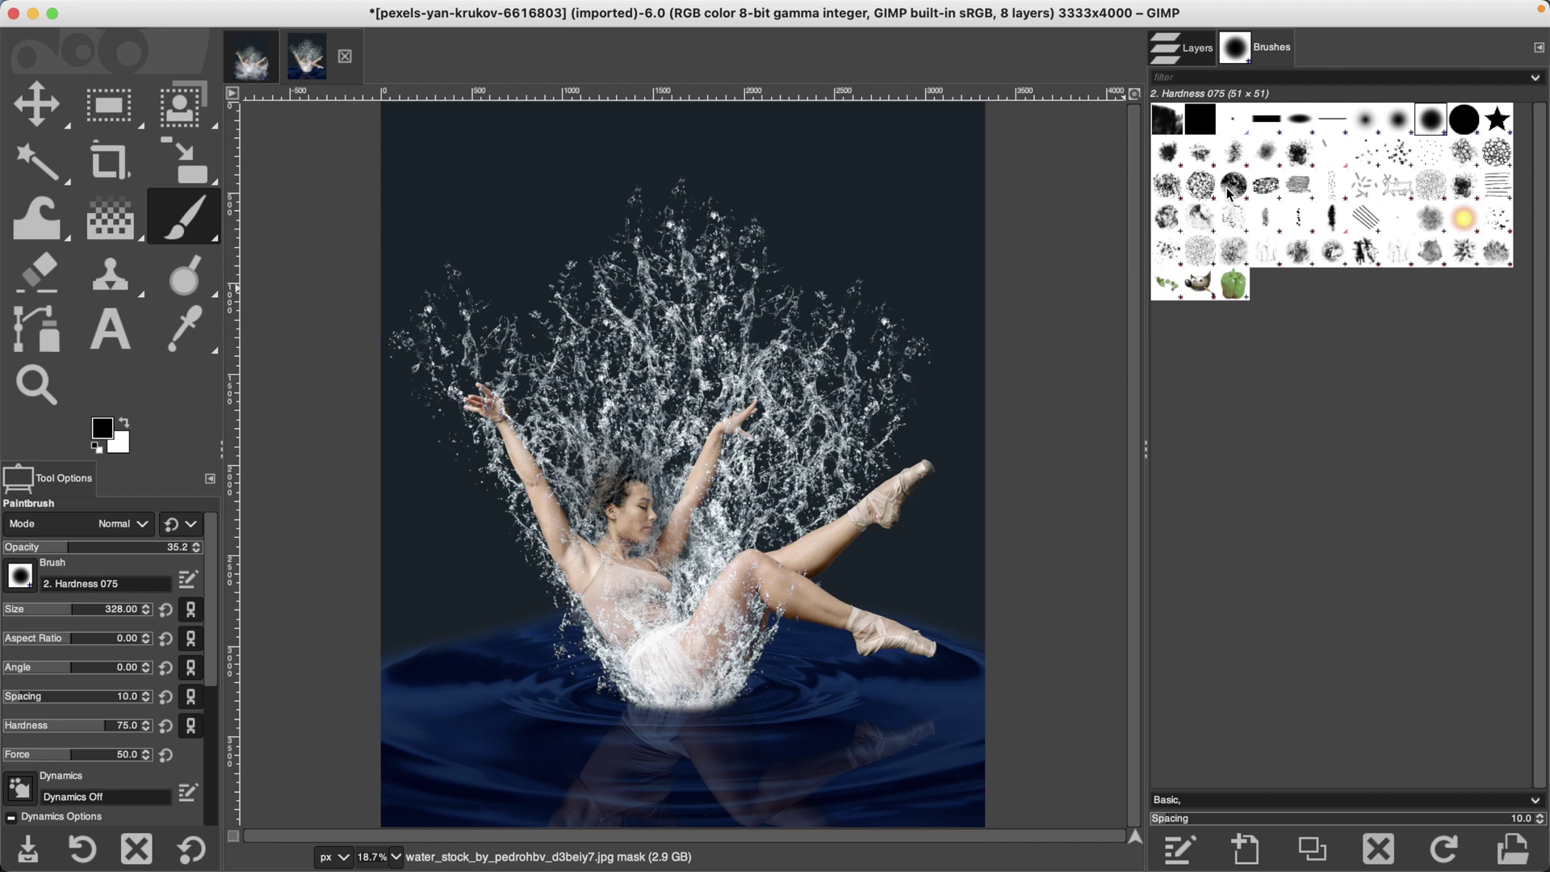
pyautogui.click(1165, 249)
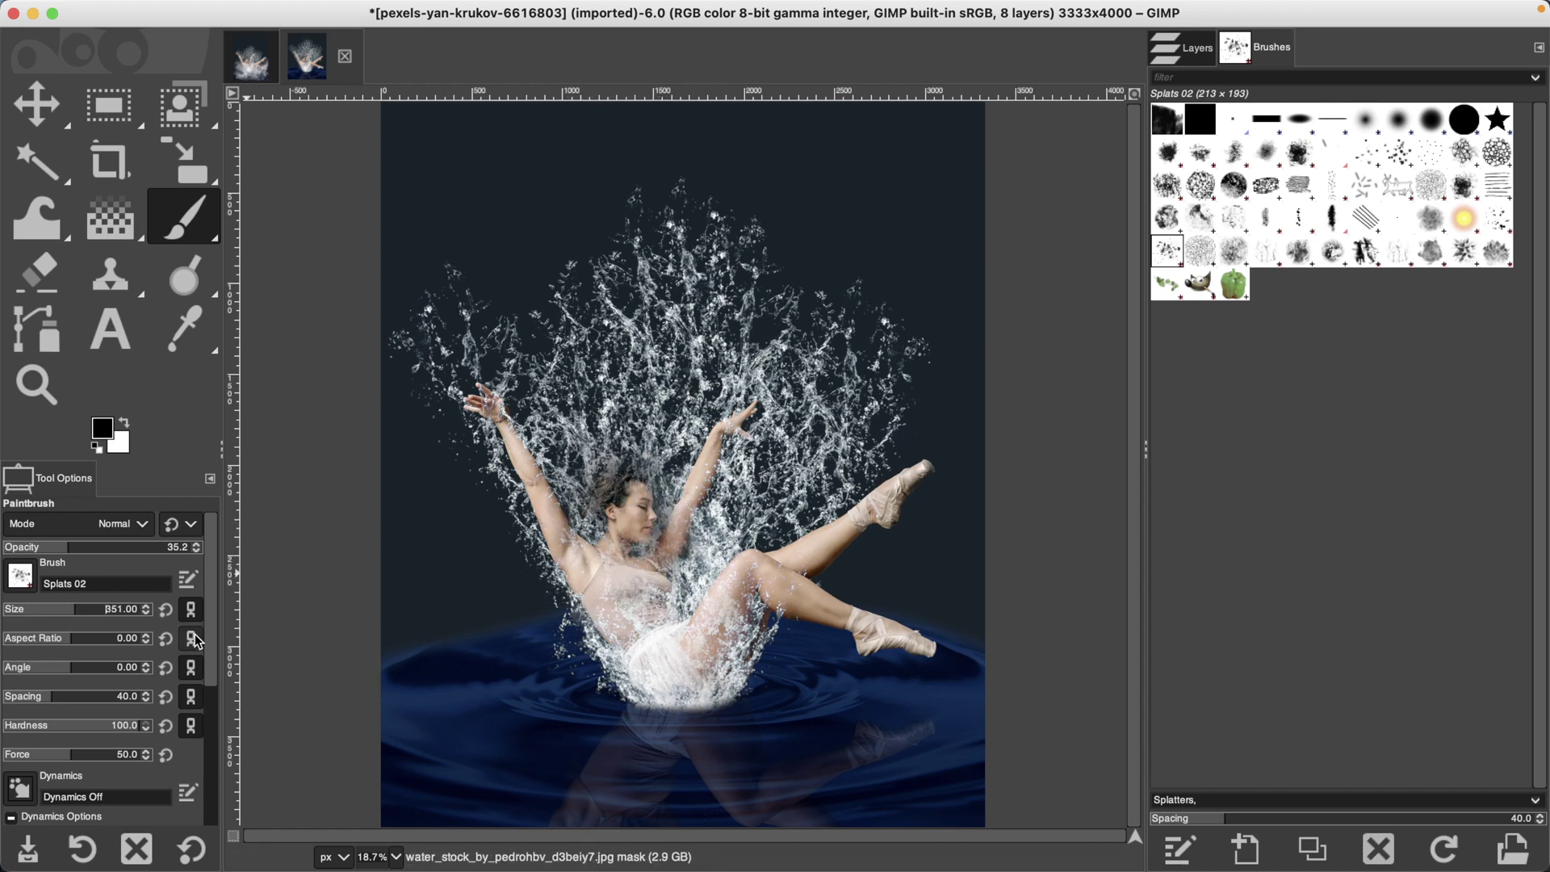
pyautogui.scroll(-6, 195, 639)
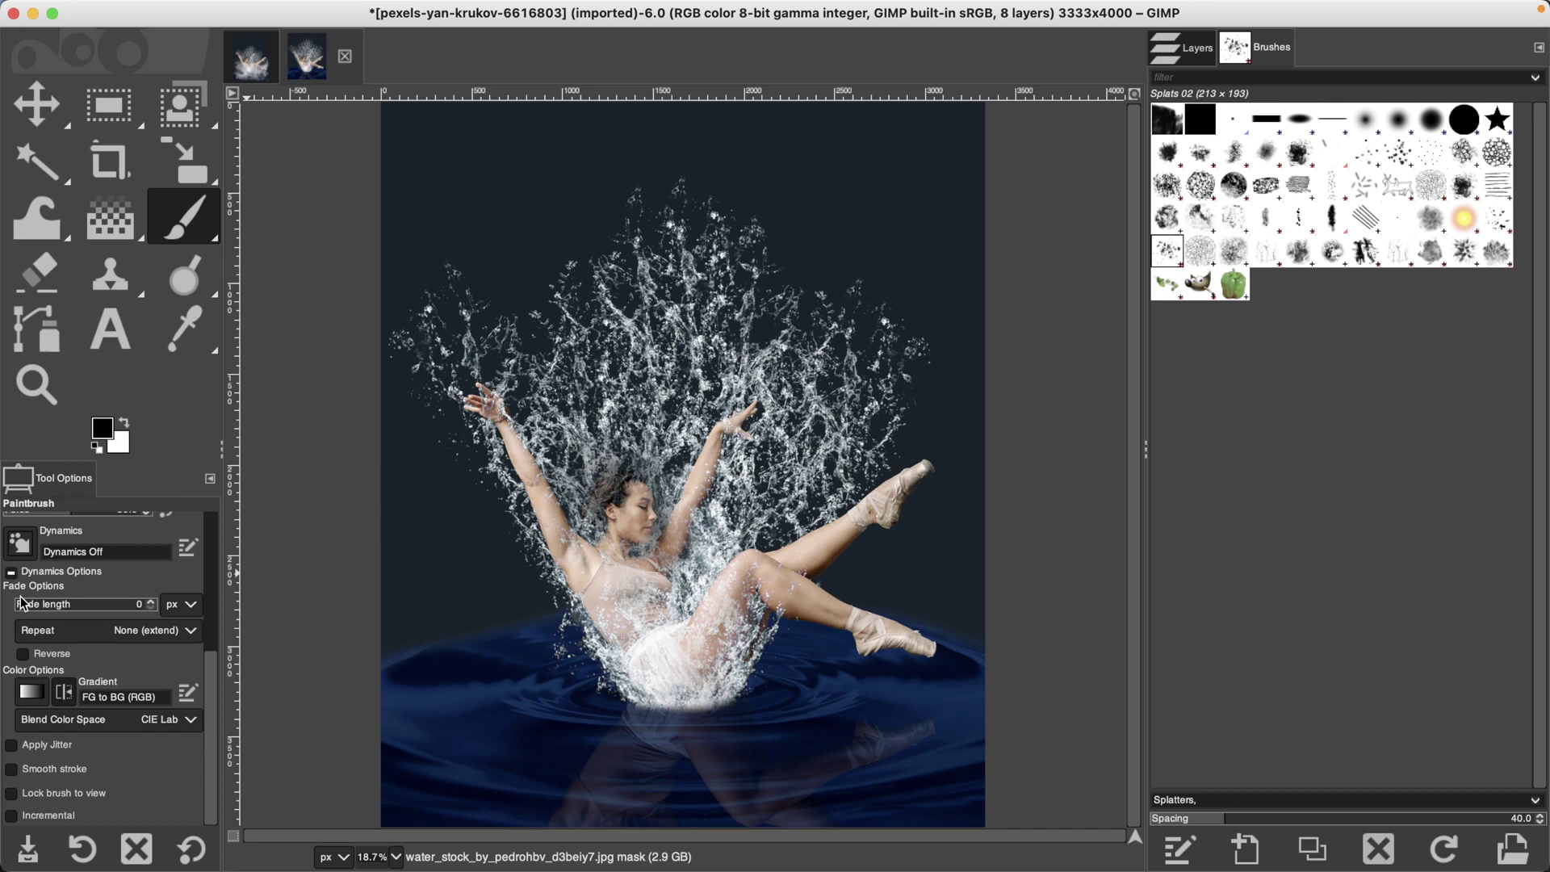
pyautogui.click(22, 549)
pyautogui.click(52, 578)
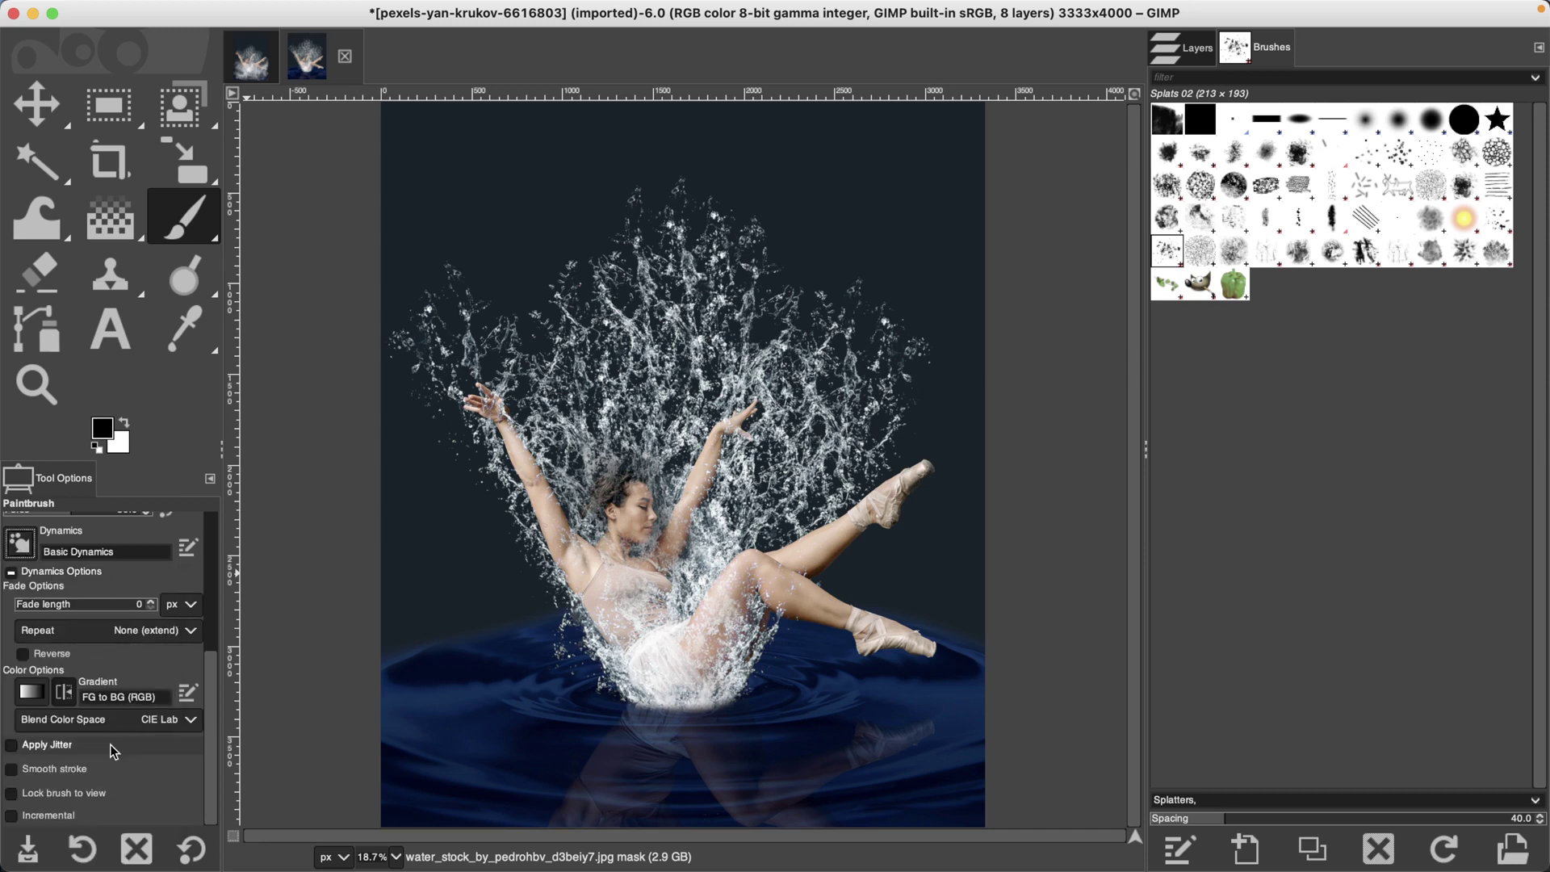
pyautogui.click(46, 745)
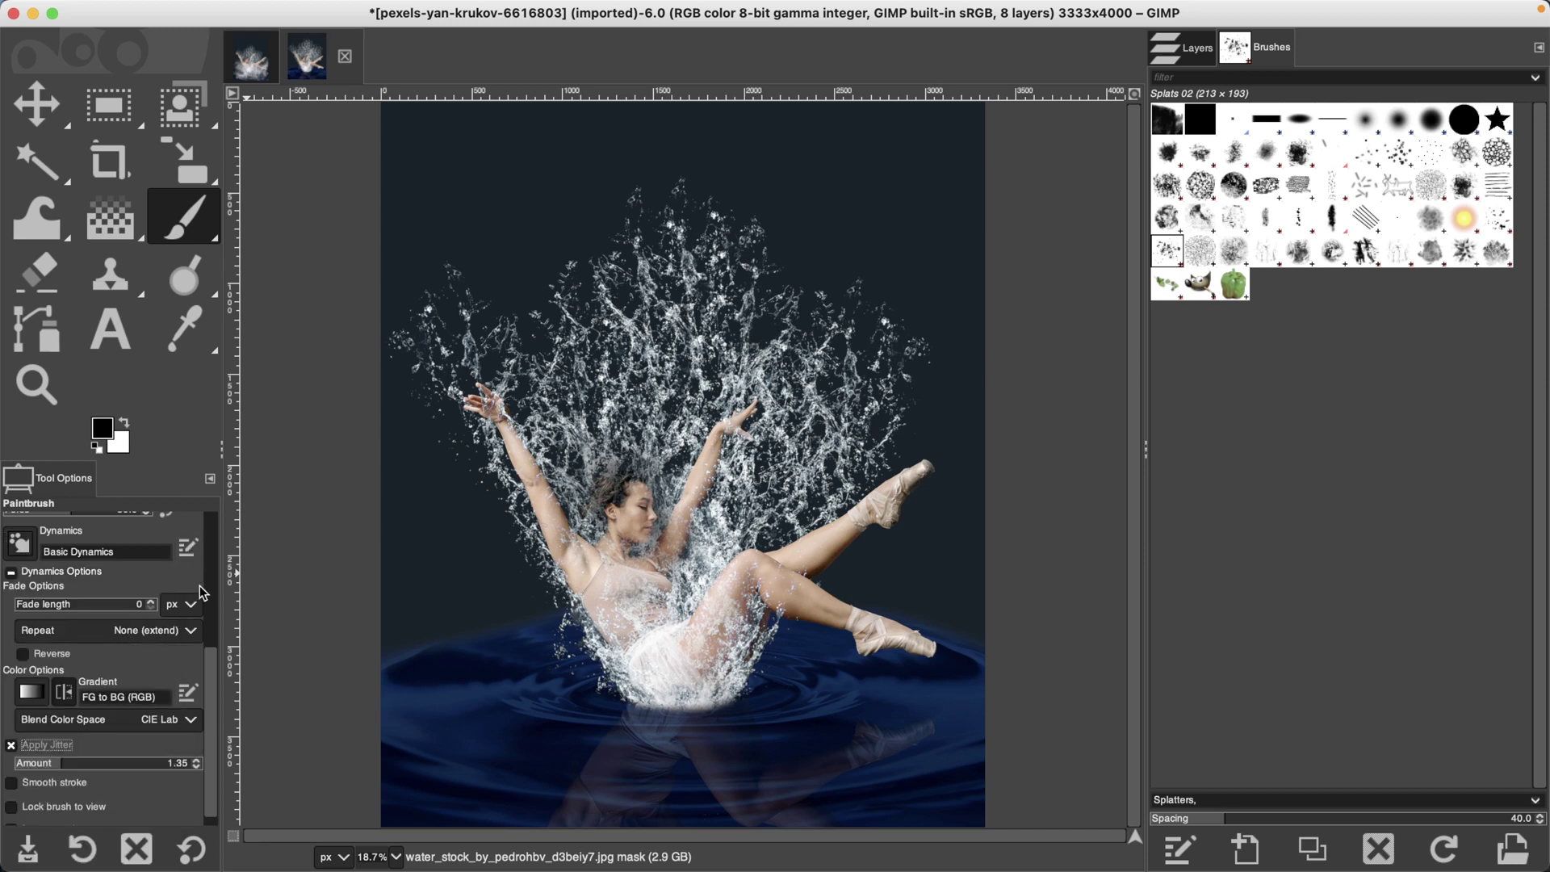
pyautogui.moveTo(208, 679); pyautogui.dragTo(222, 544)
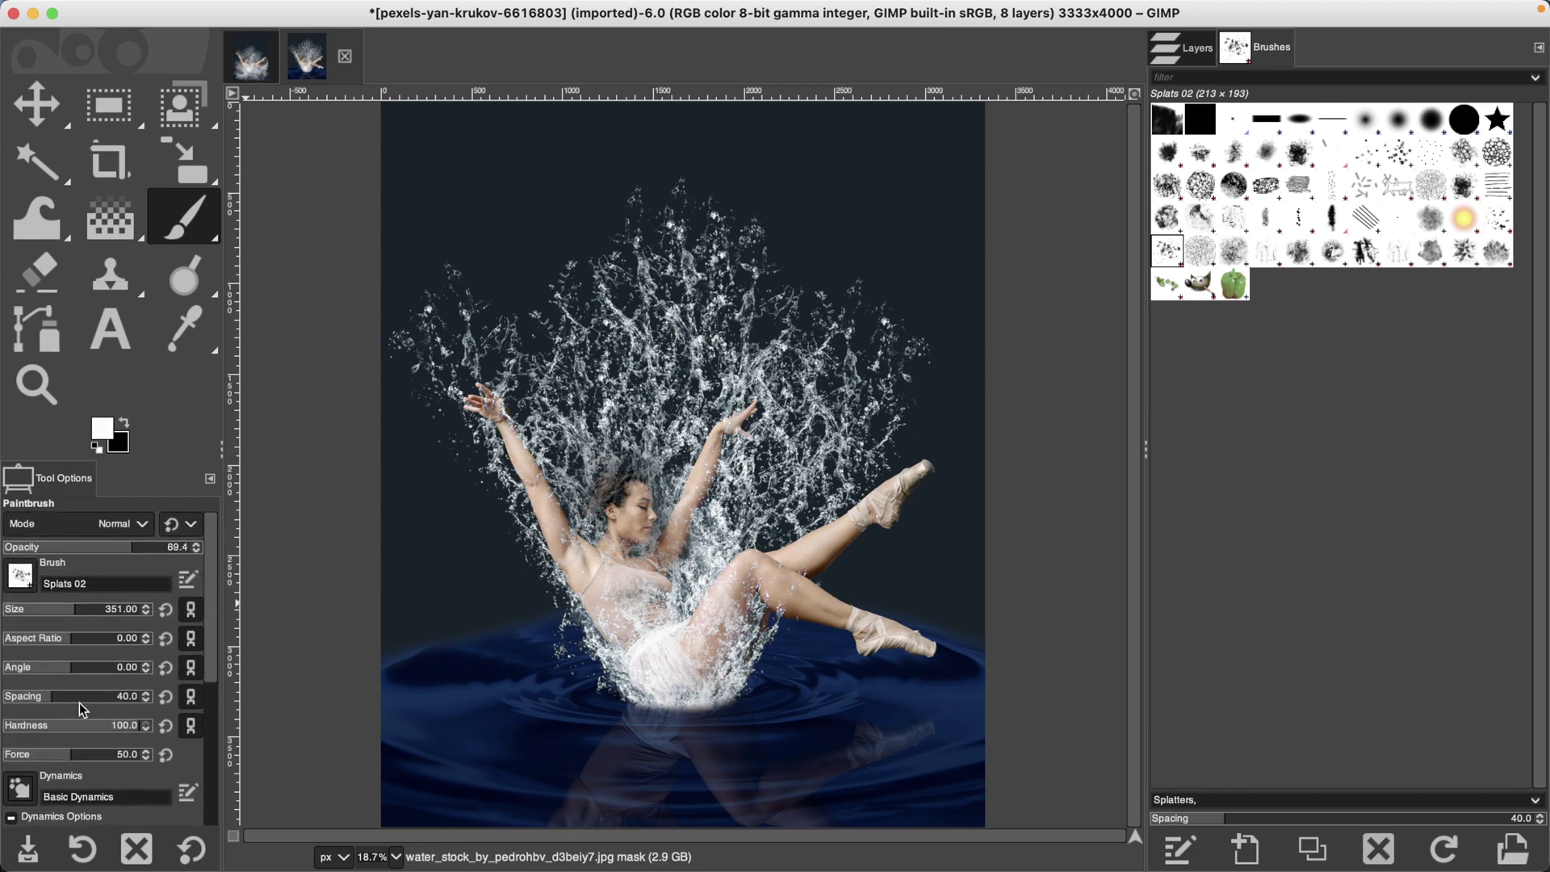
pyautogui.moveTo(80, 615); pyautogui.dragTo(89, 613)
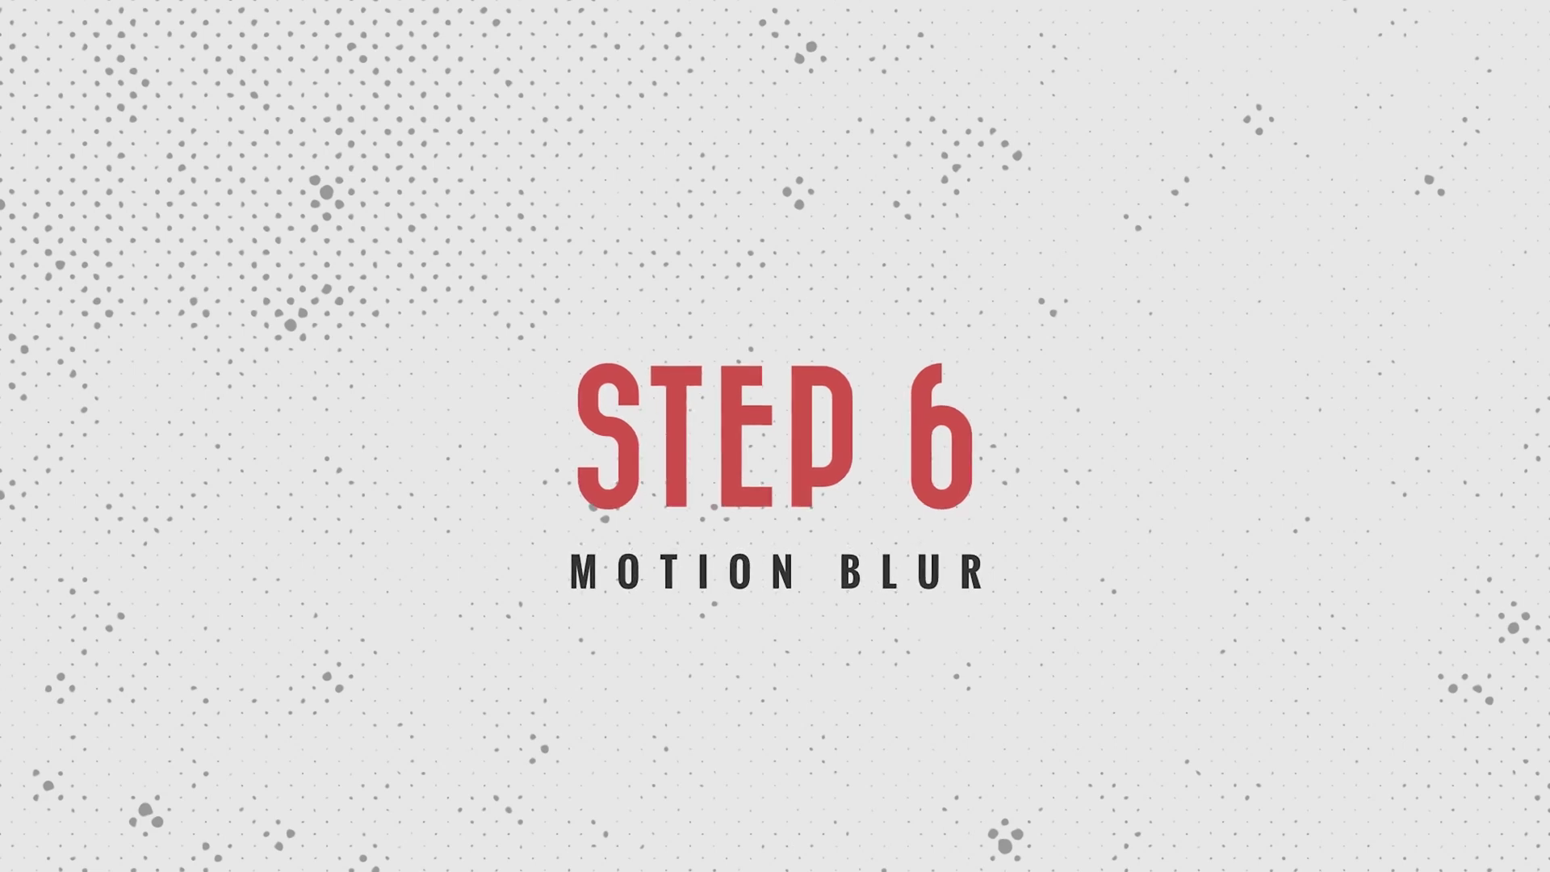
# - Show the water_sploosh layer again and duplicate the Select + Mask layer
pyautogui.click(1162, 628)
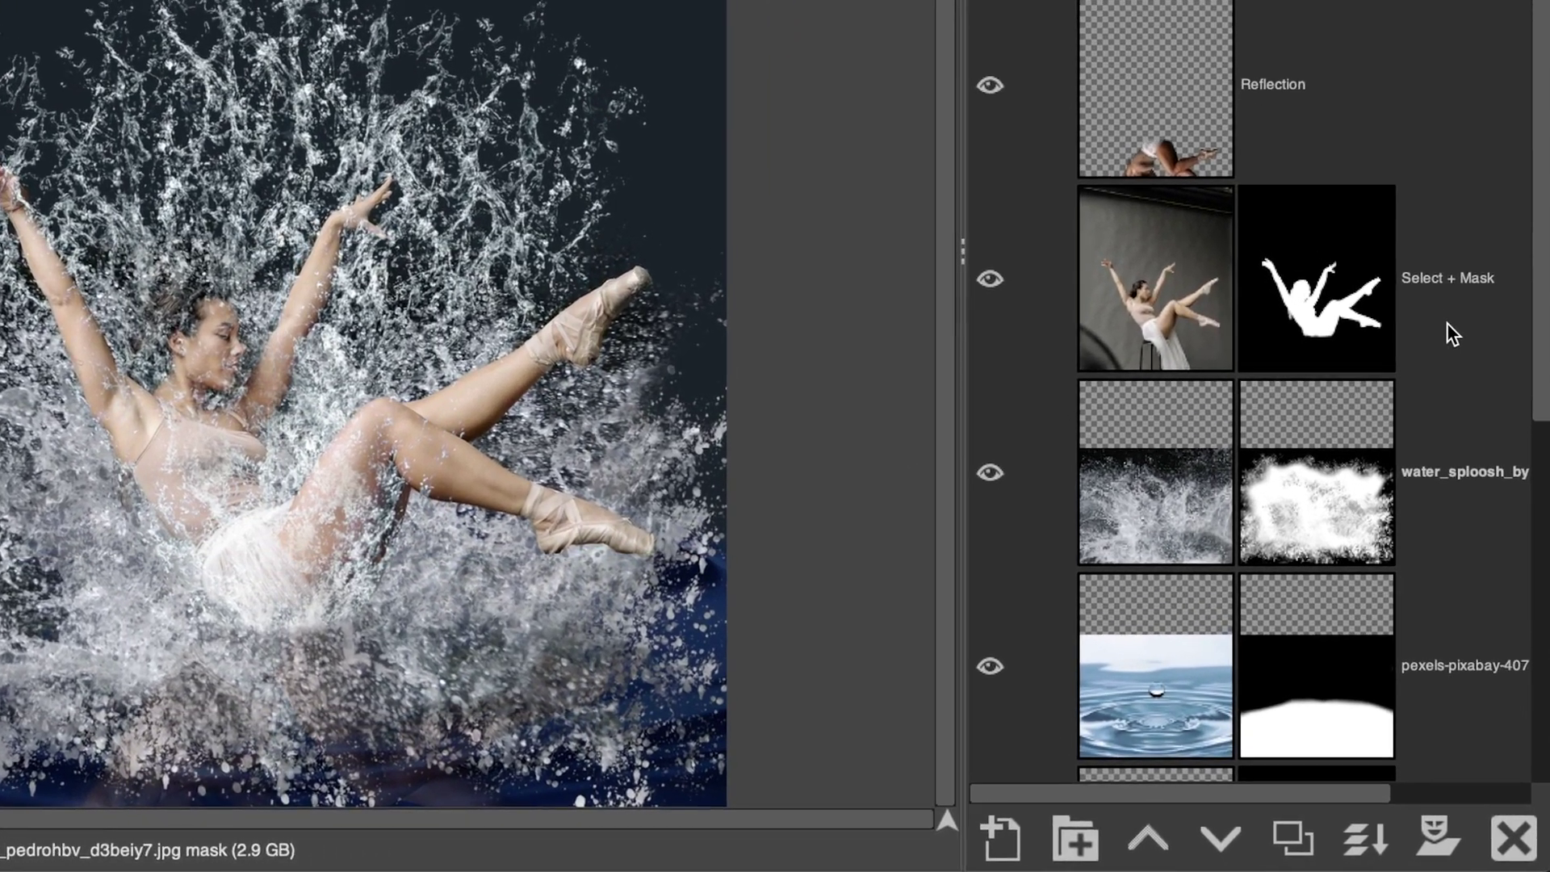
pyautogui.click(1478, 506)
pyautogui.click(1288, 836)
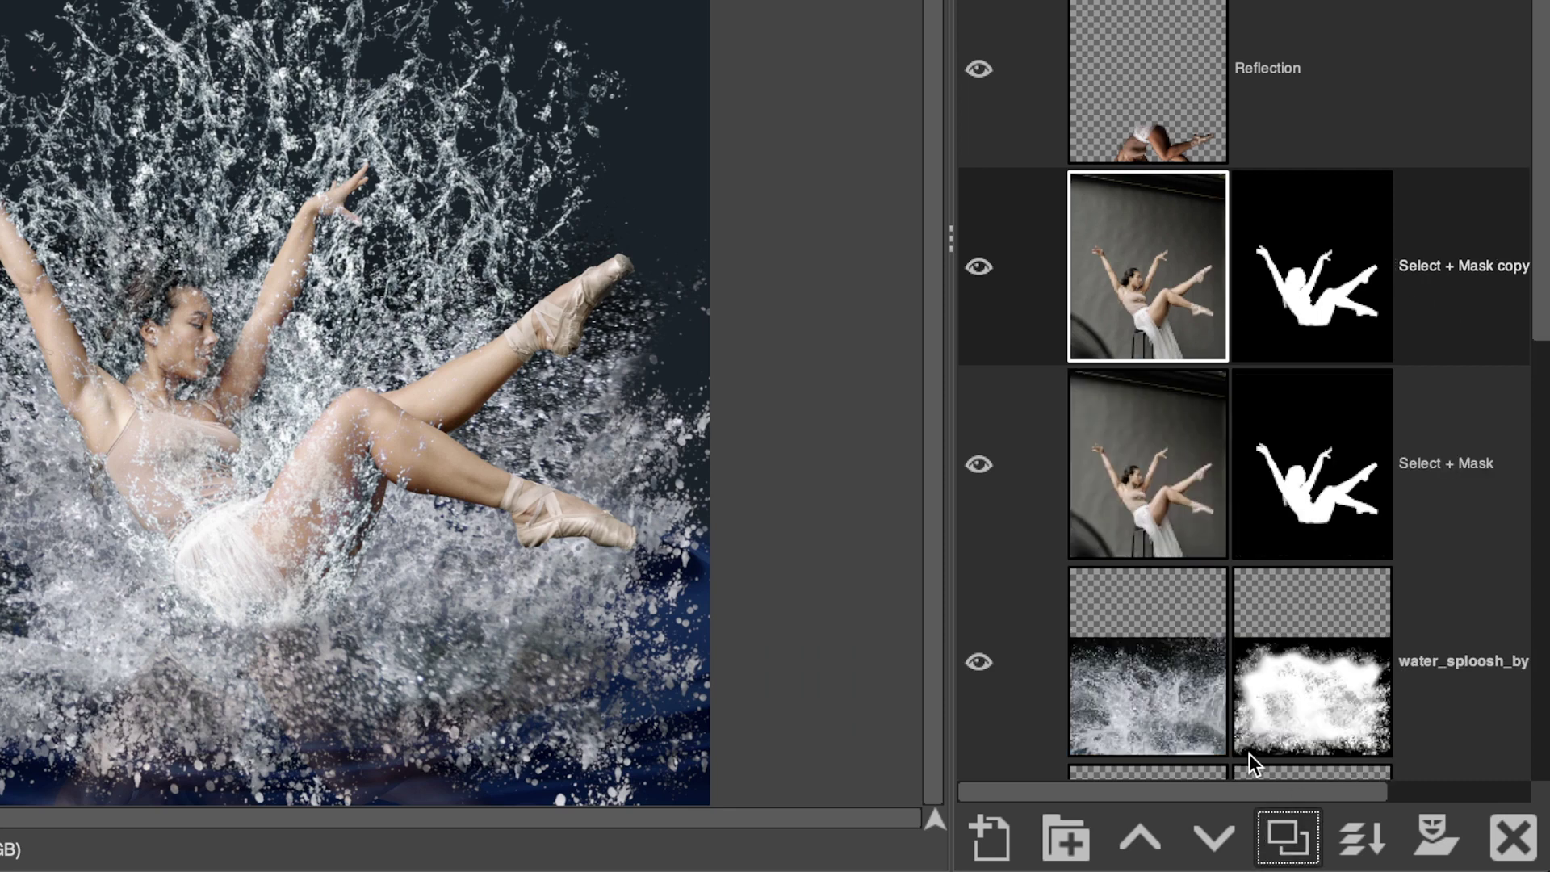
# - Apply the layer mask of the Select + Mask copy layer
pyautogui.rightClick(1315, 295)
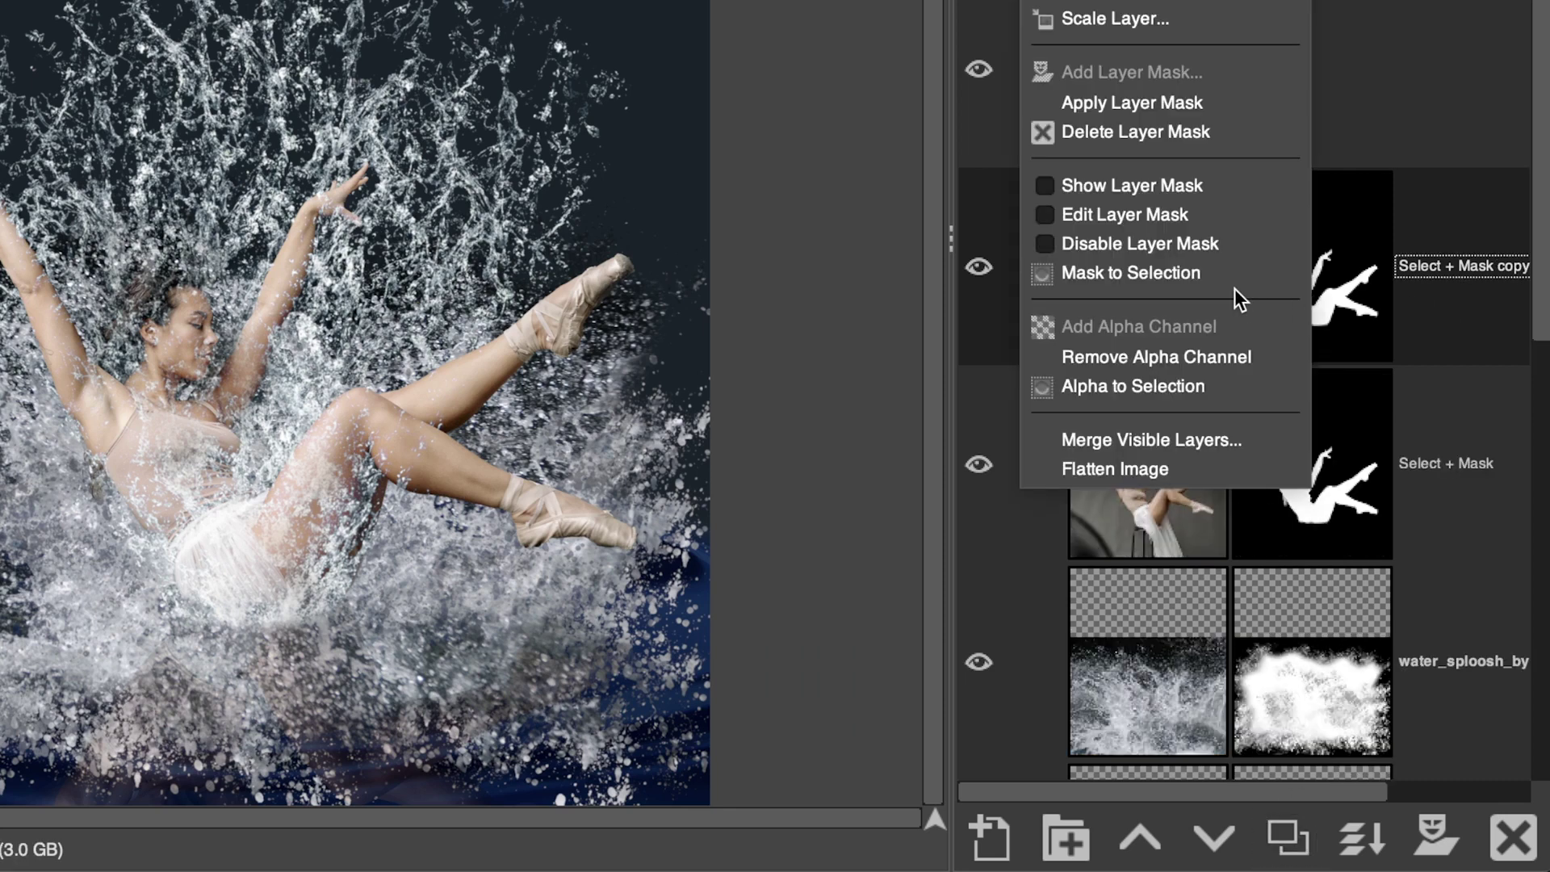
pyautogui.click(1170, 105)
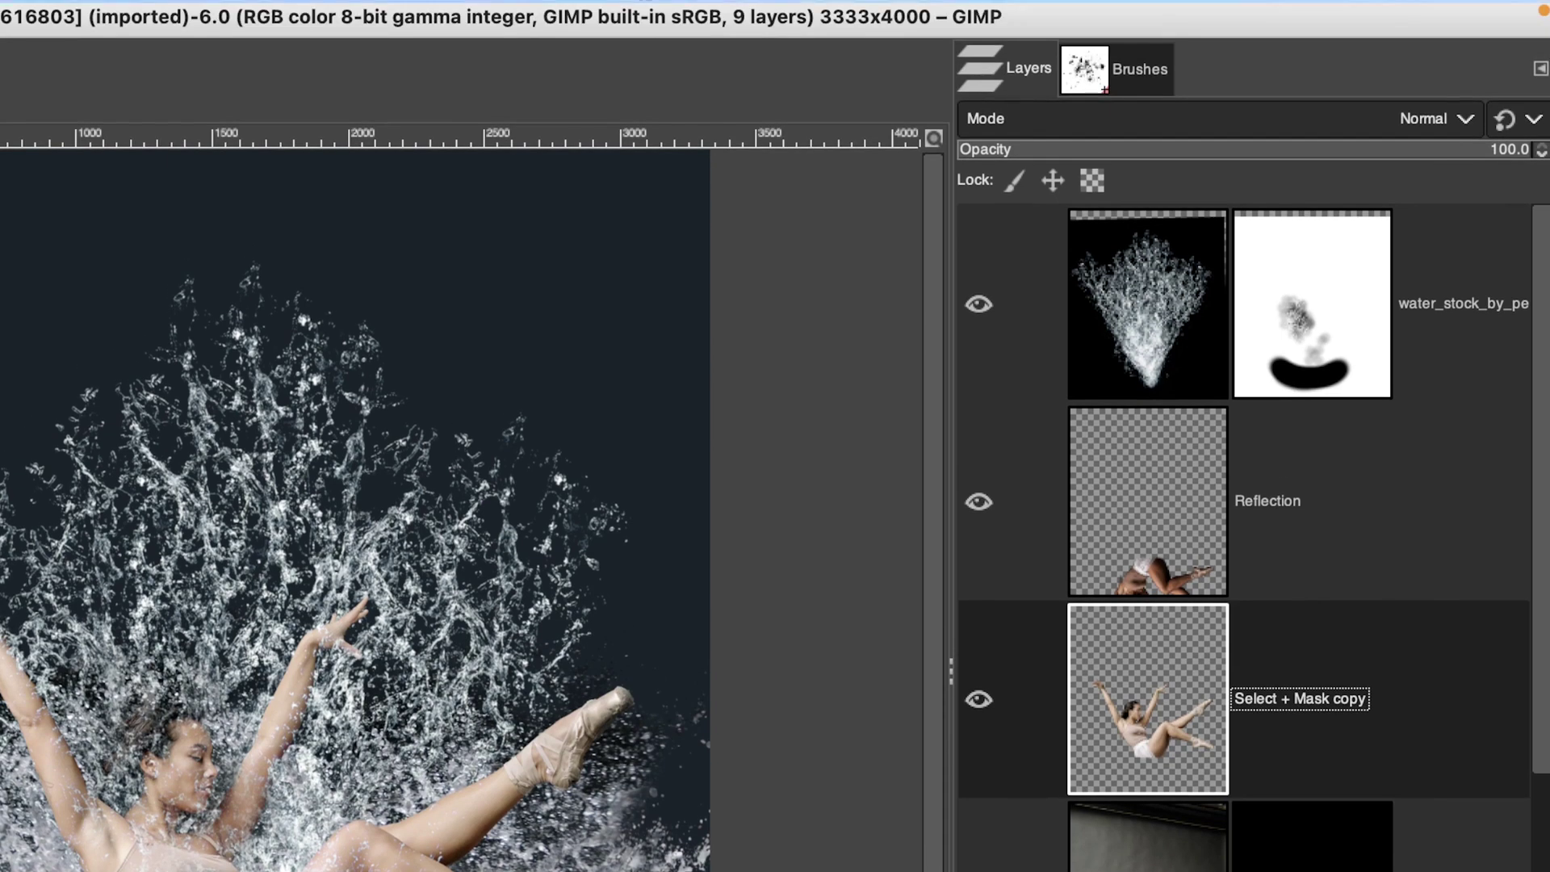
# - Apply a Linear Motion Blur with angle 90 and length 14.32 to the Select + Mask copy layer
pyautogui.click(77, 13)
pyautogui.moveTo(127, 200)
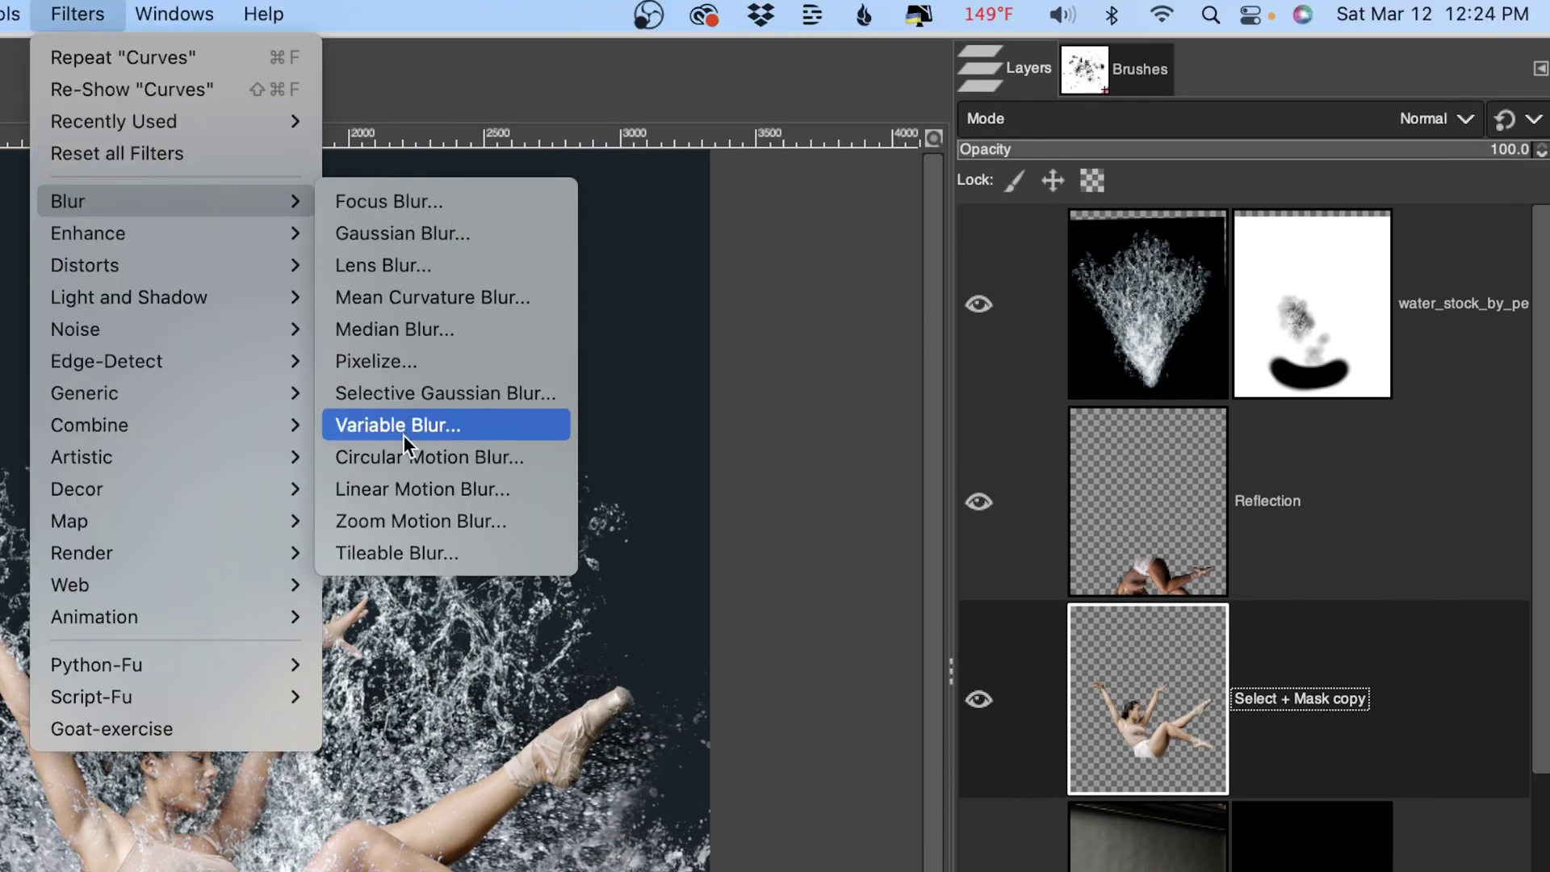
pyautogui.click(409, 488)
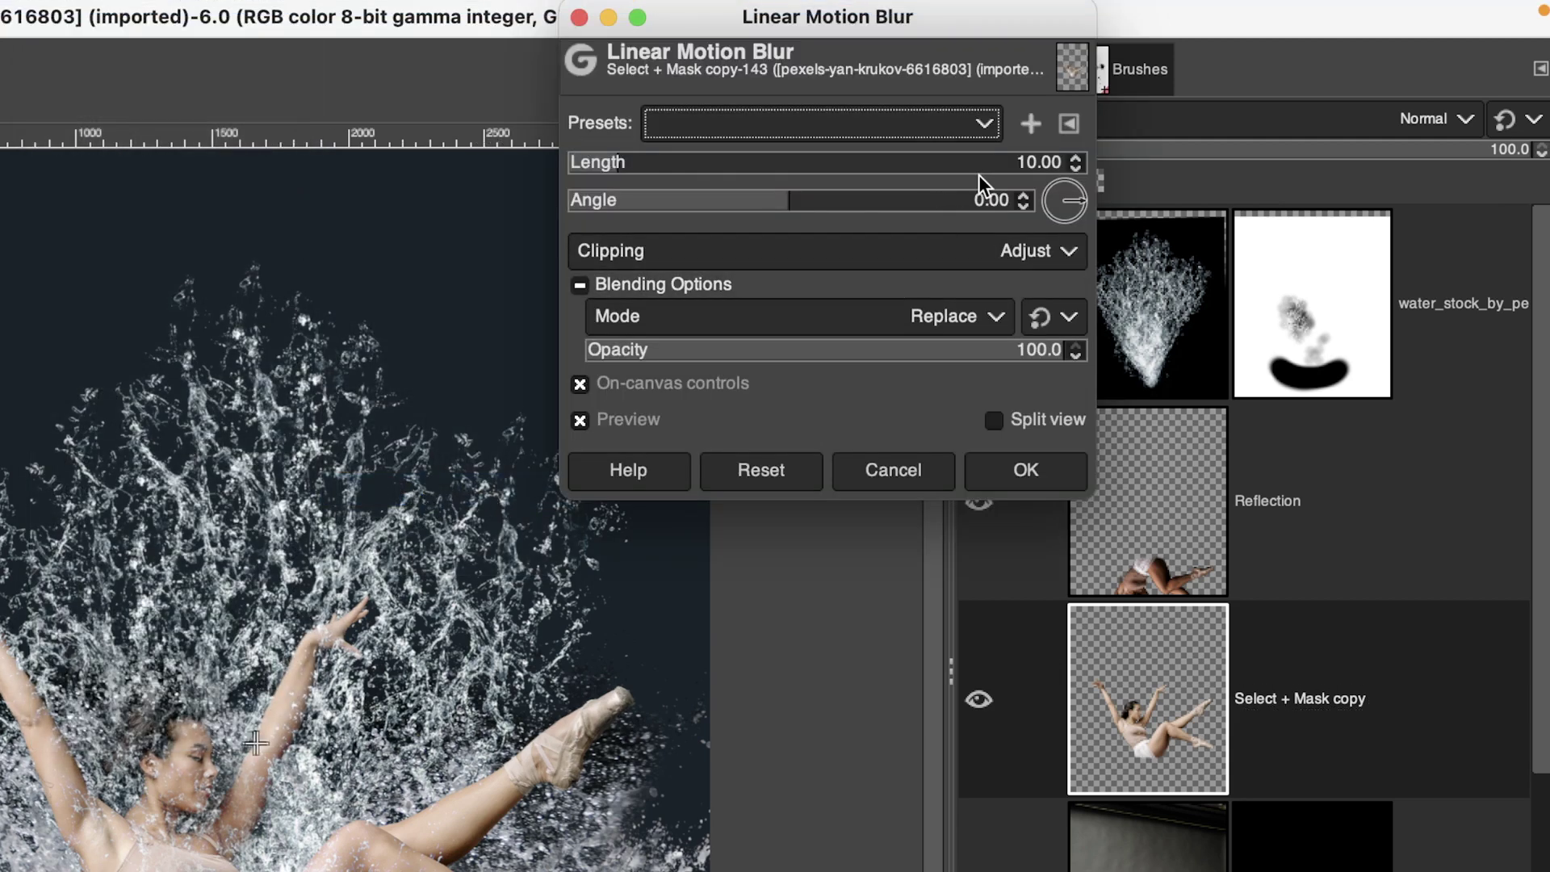
pyautogui.click(967, 196)
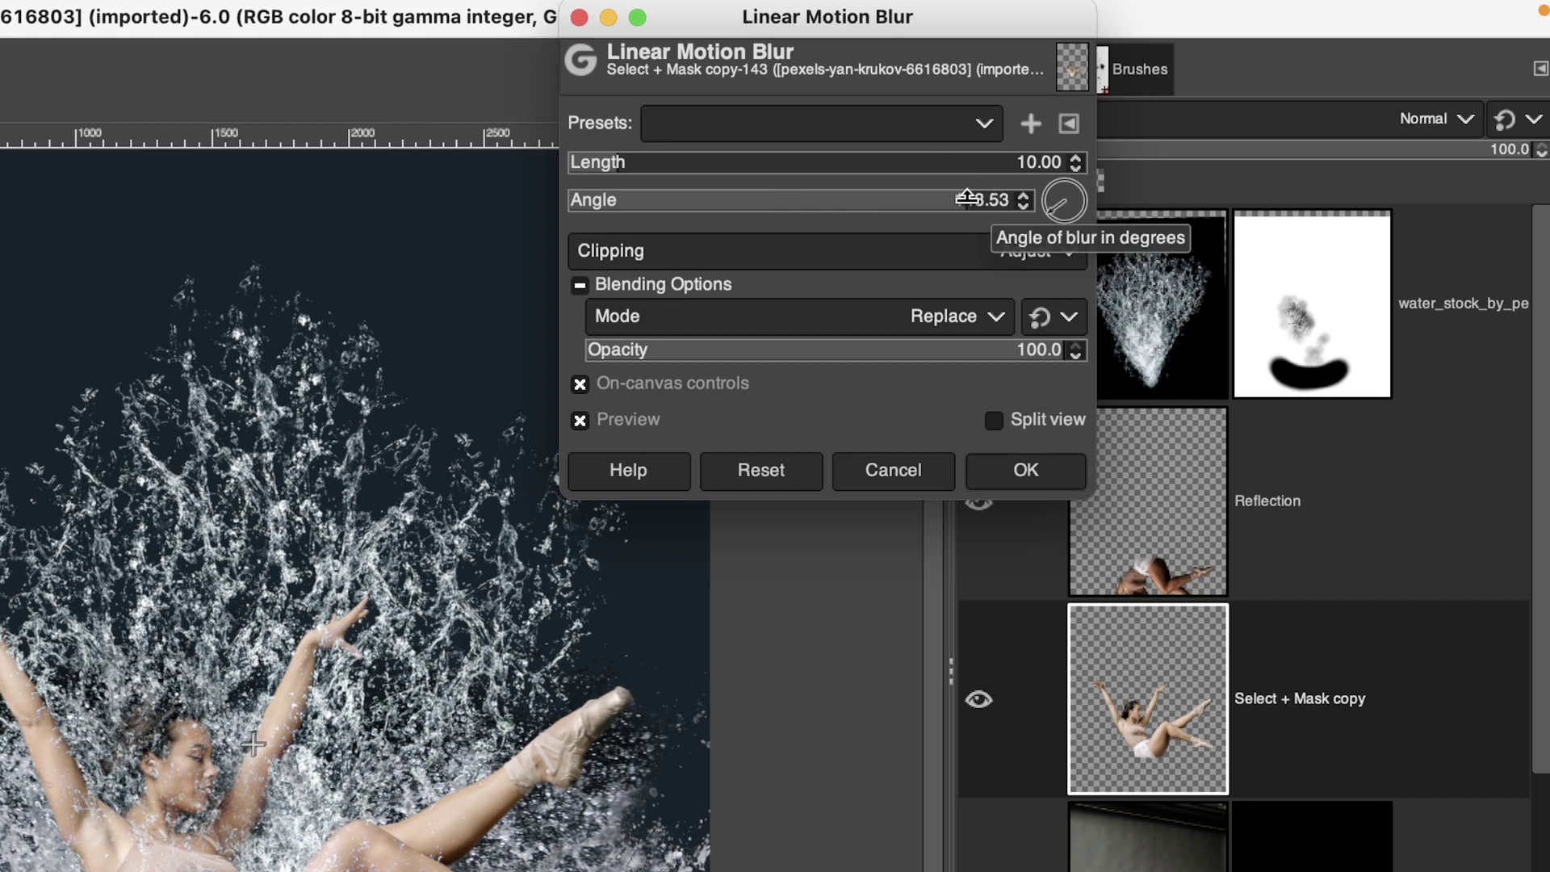
pyautogui.click(988, 197)
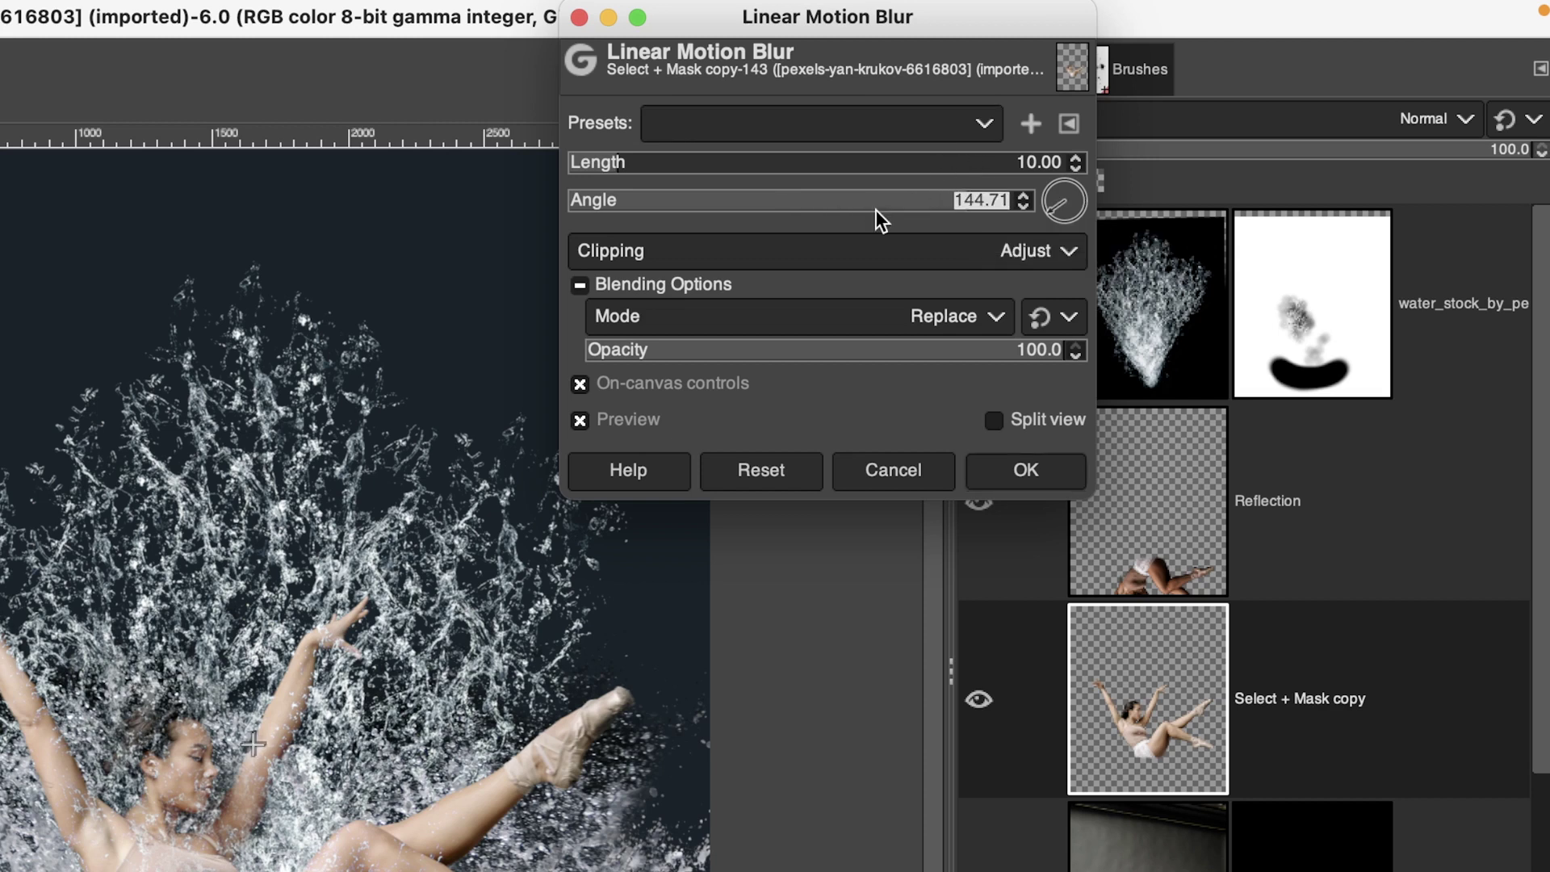
pyautogui.write('90')
pyautogui.press('Tab')
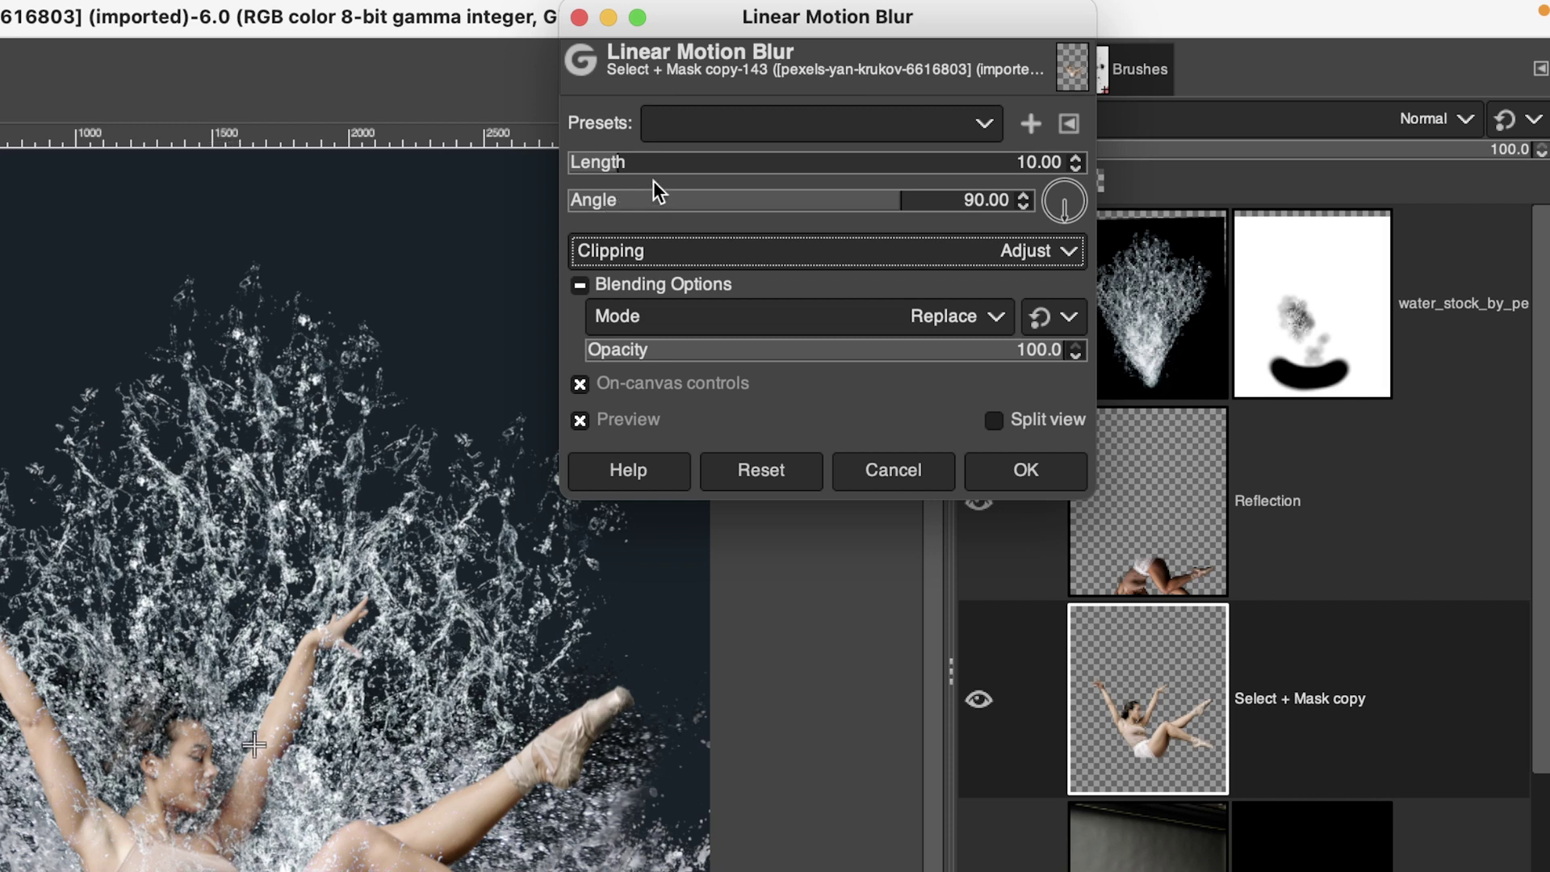
pyautogui.click(668, 158)
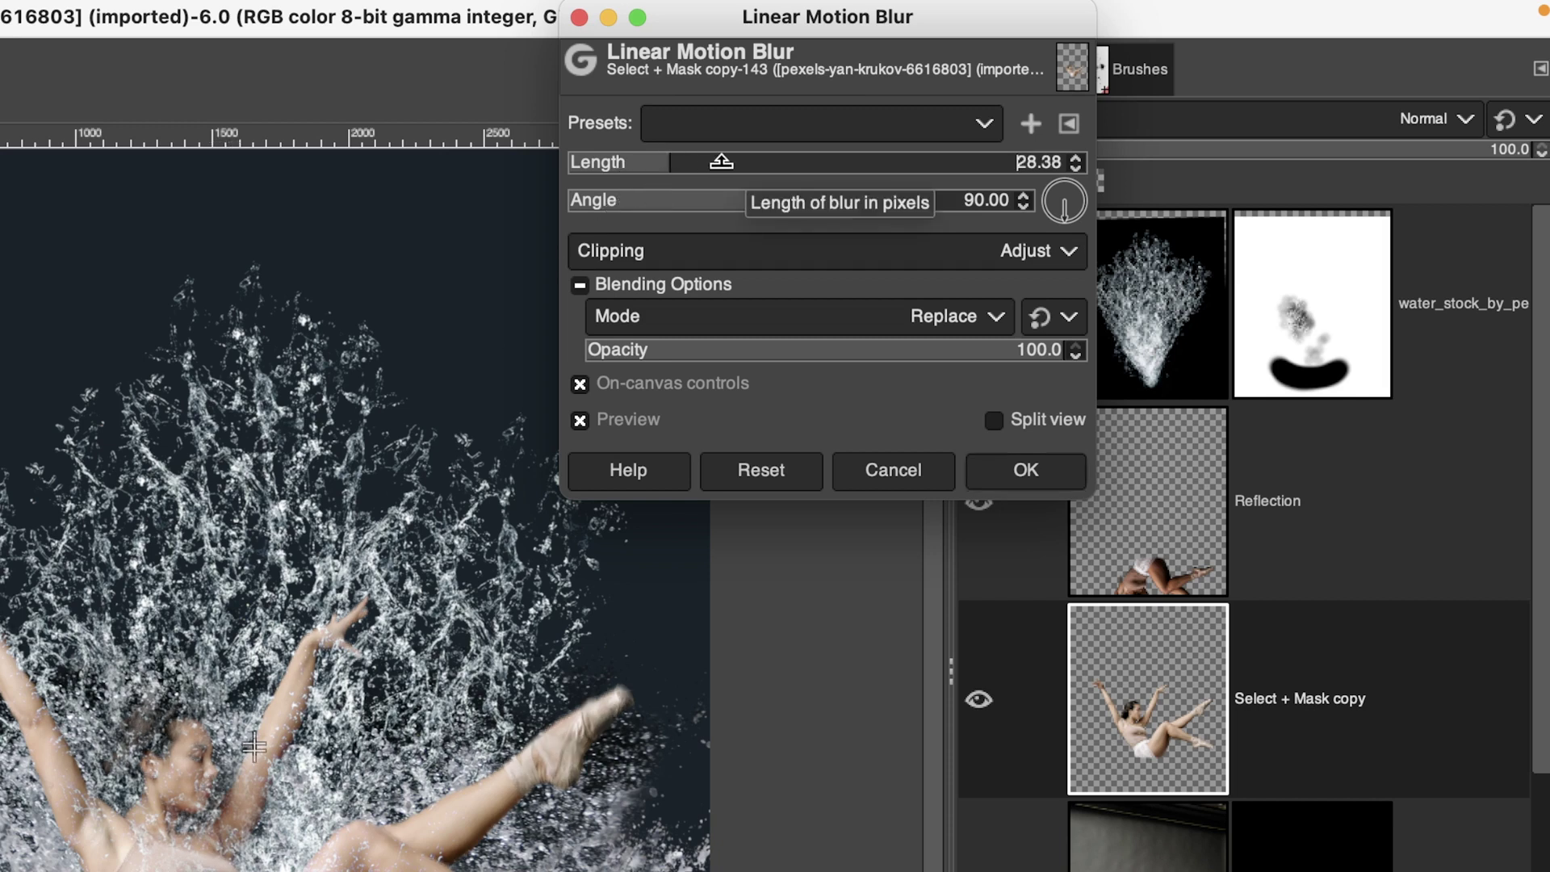
pyautogui.moveTo(668, 160); pyautogui.dragTo(632, 160)
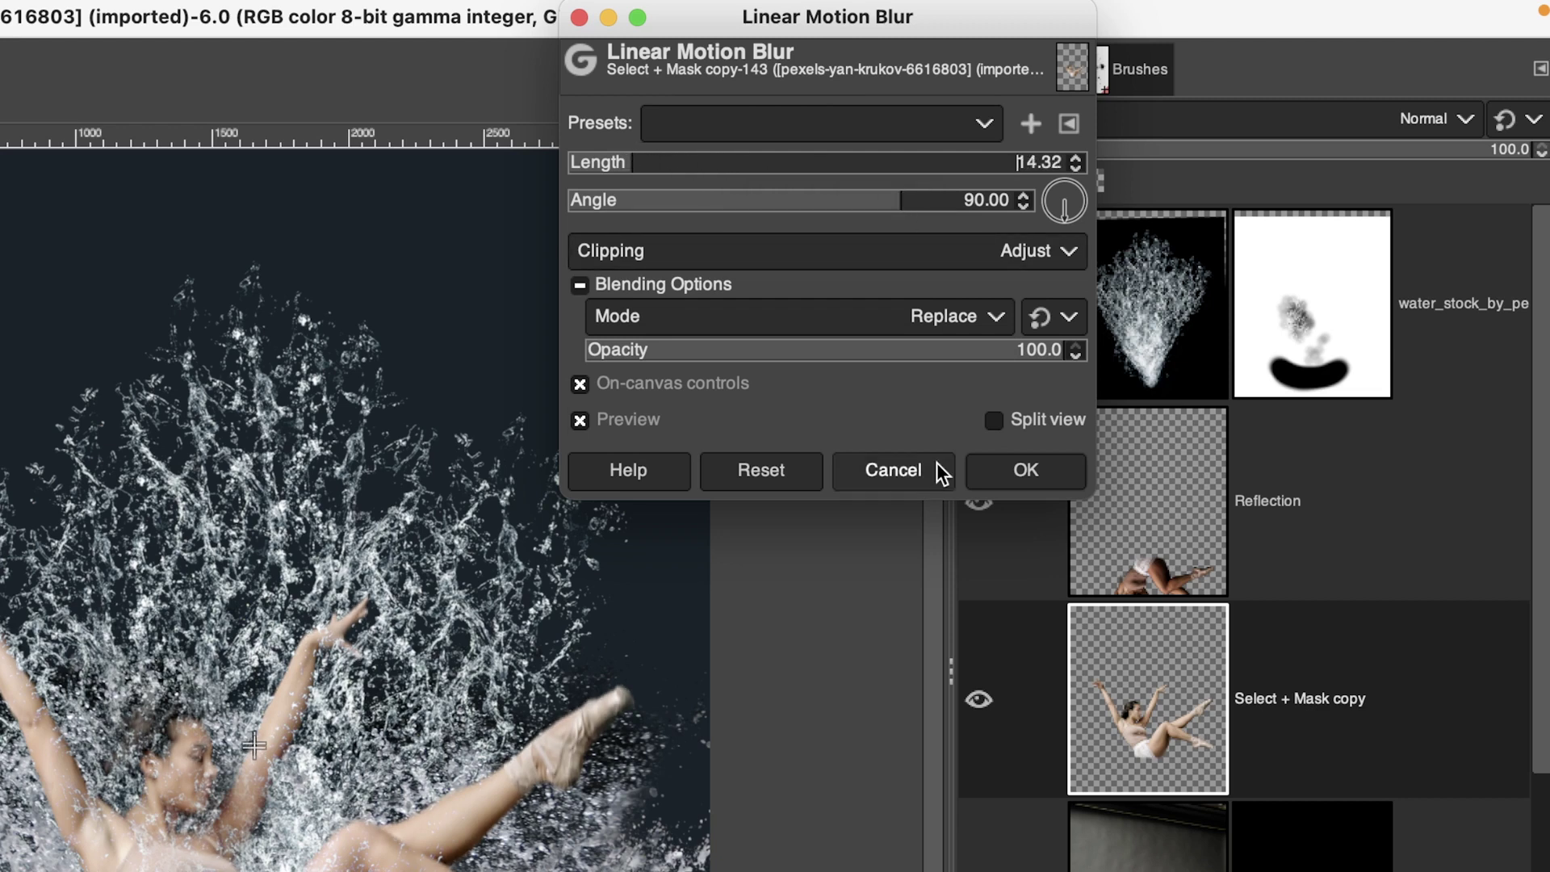
pyautogui.click(1003, 471)
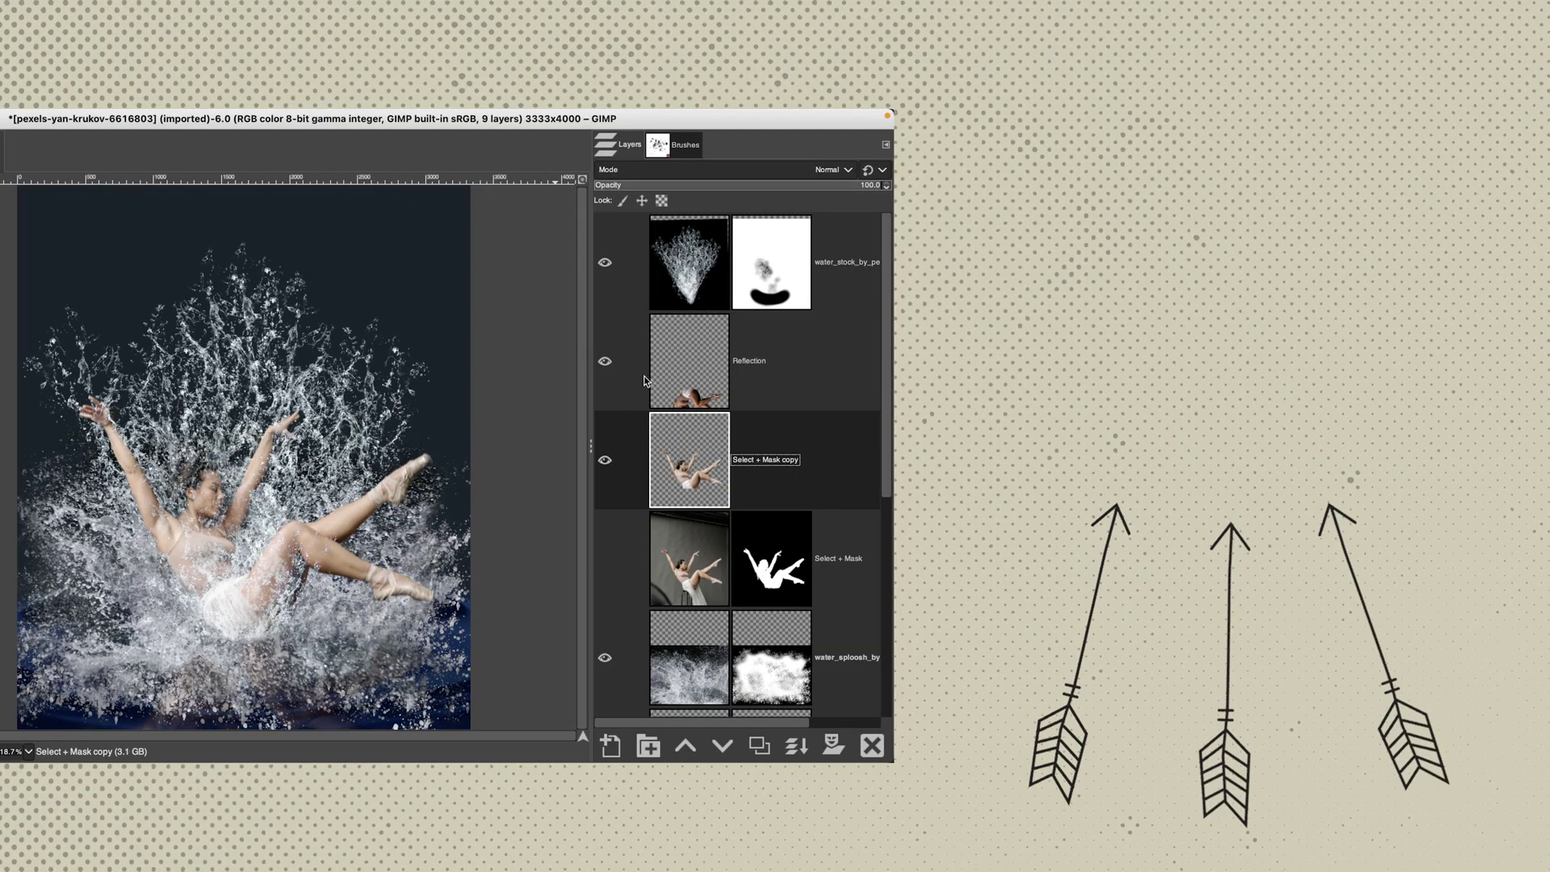
# - Select the Reflection layer
pyautogui.click(659, 385)
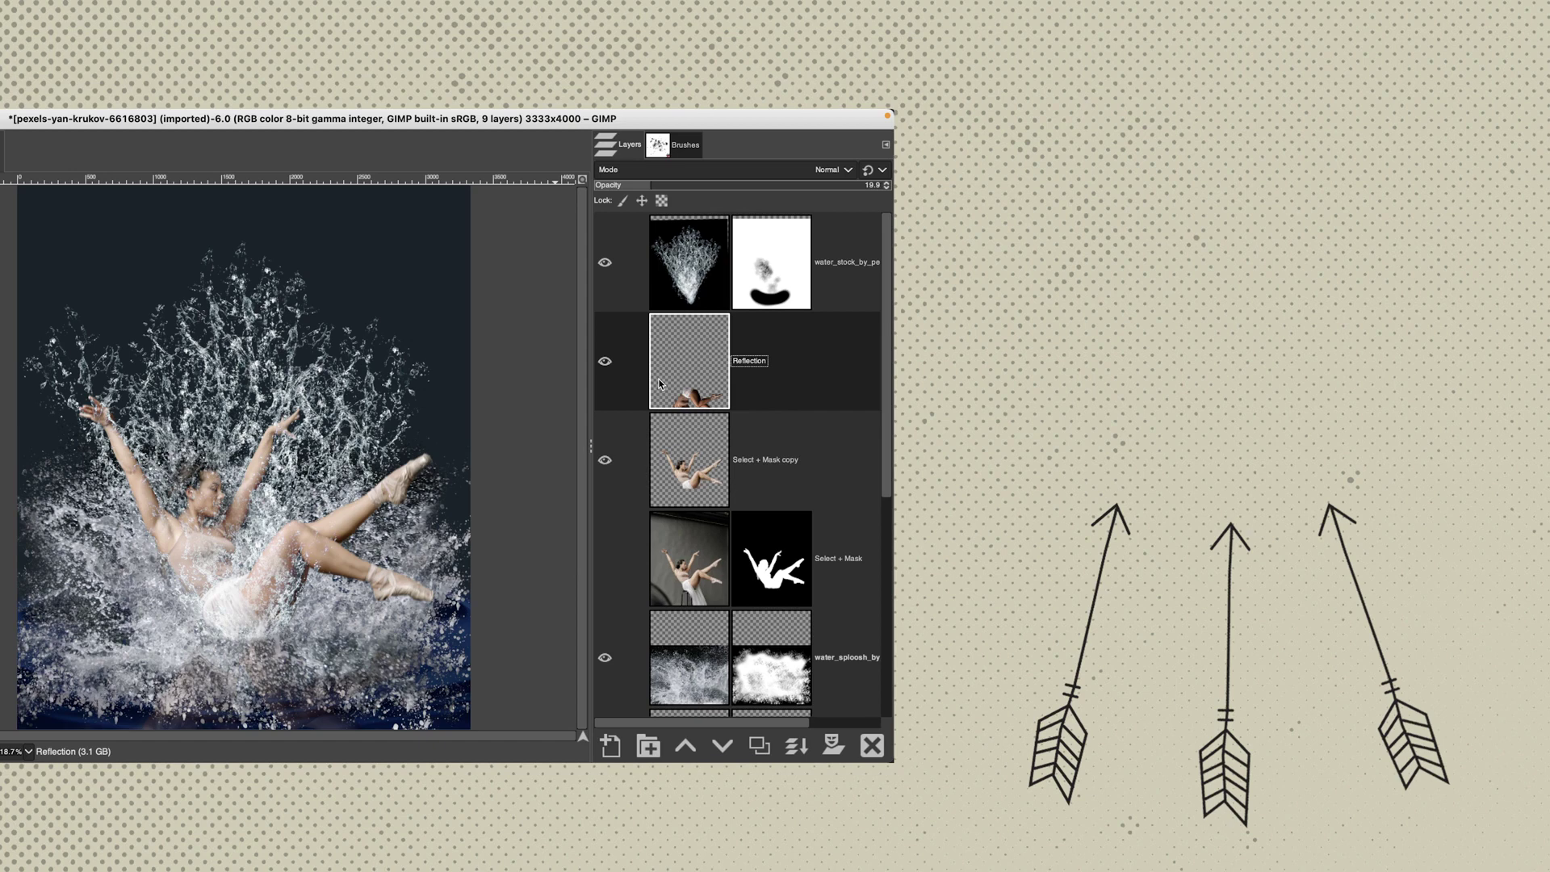